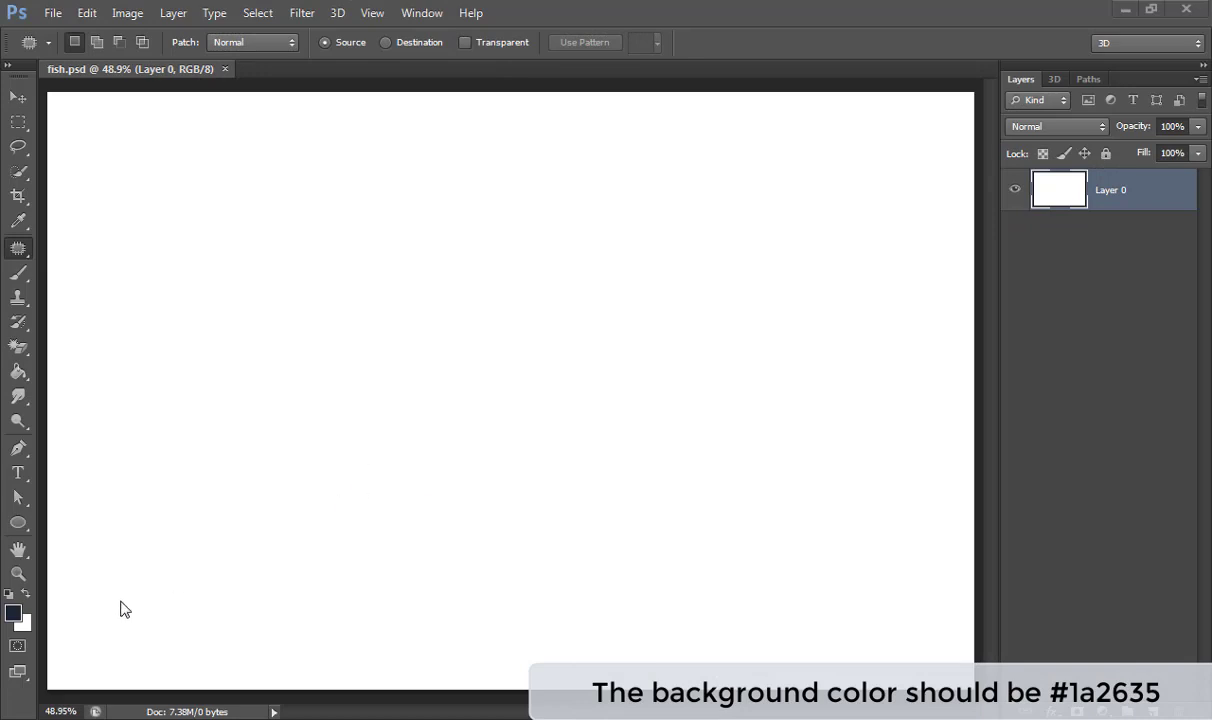
Step: Set the foreground to #1a2635 and paint-bucket the white canvas navy
key(i)
click(13, 613)
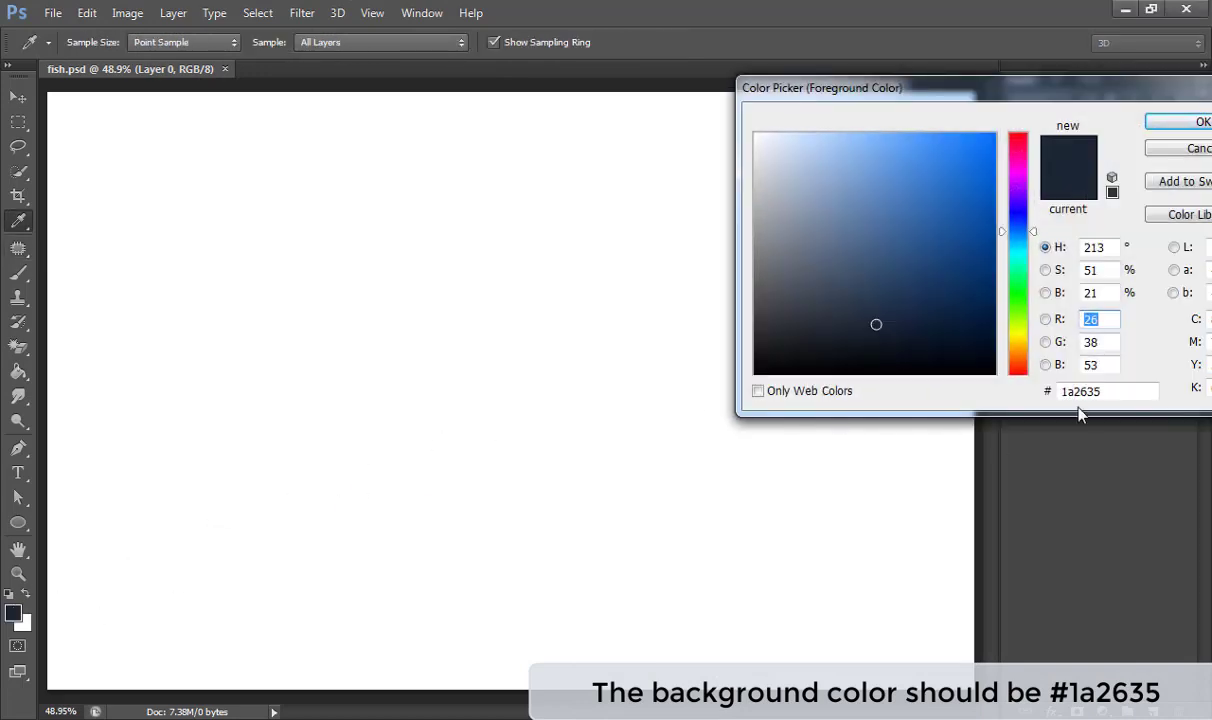
drag(1117, 390, 1022, 392)
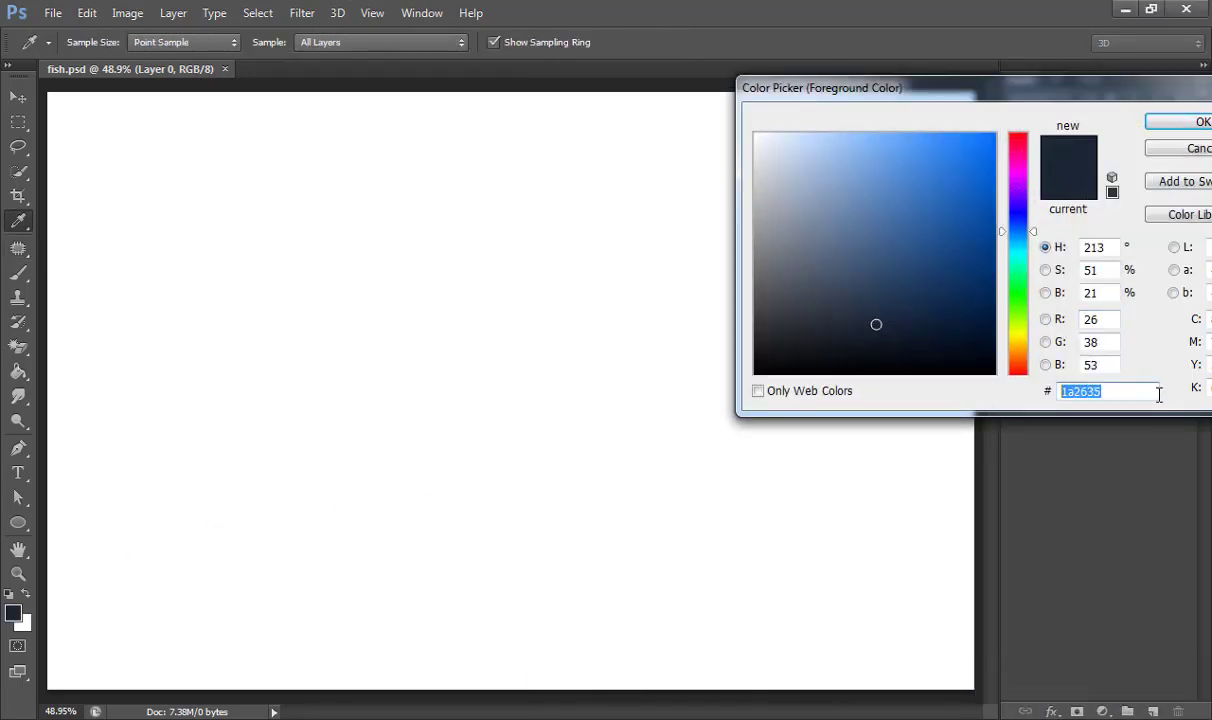
click(1203, 124)
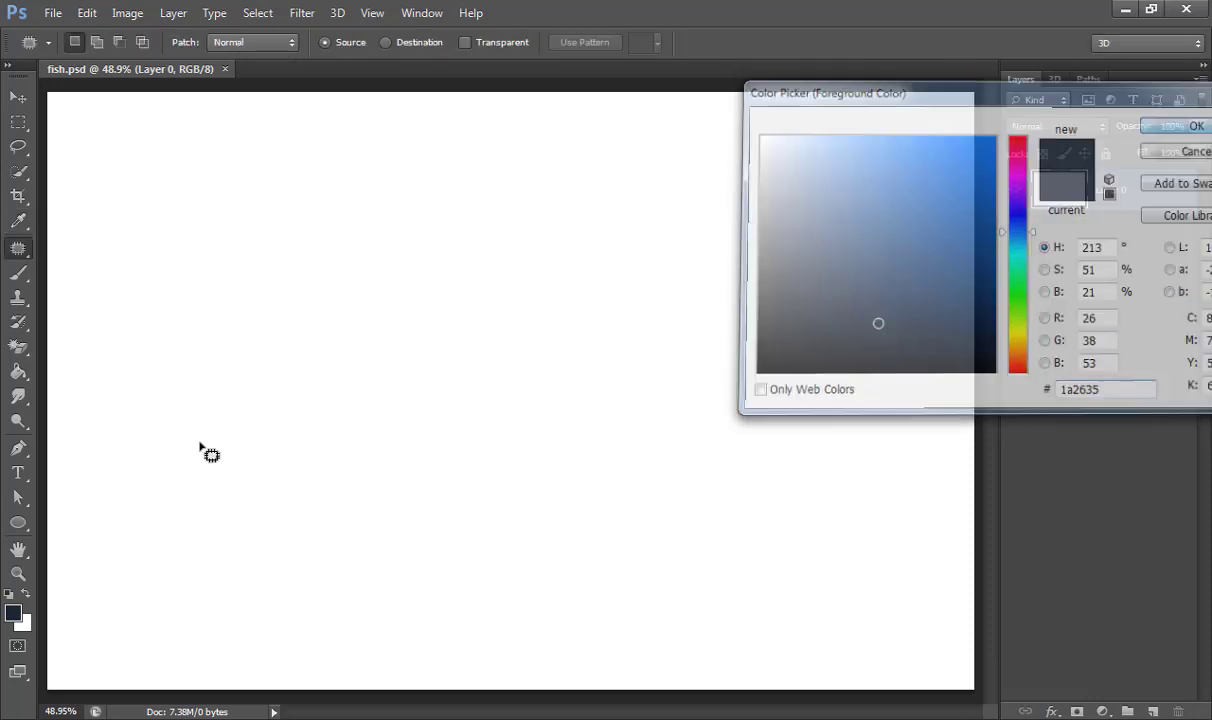
click(18, 371)
click(292, 390)
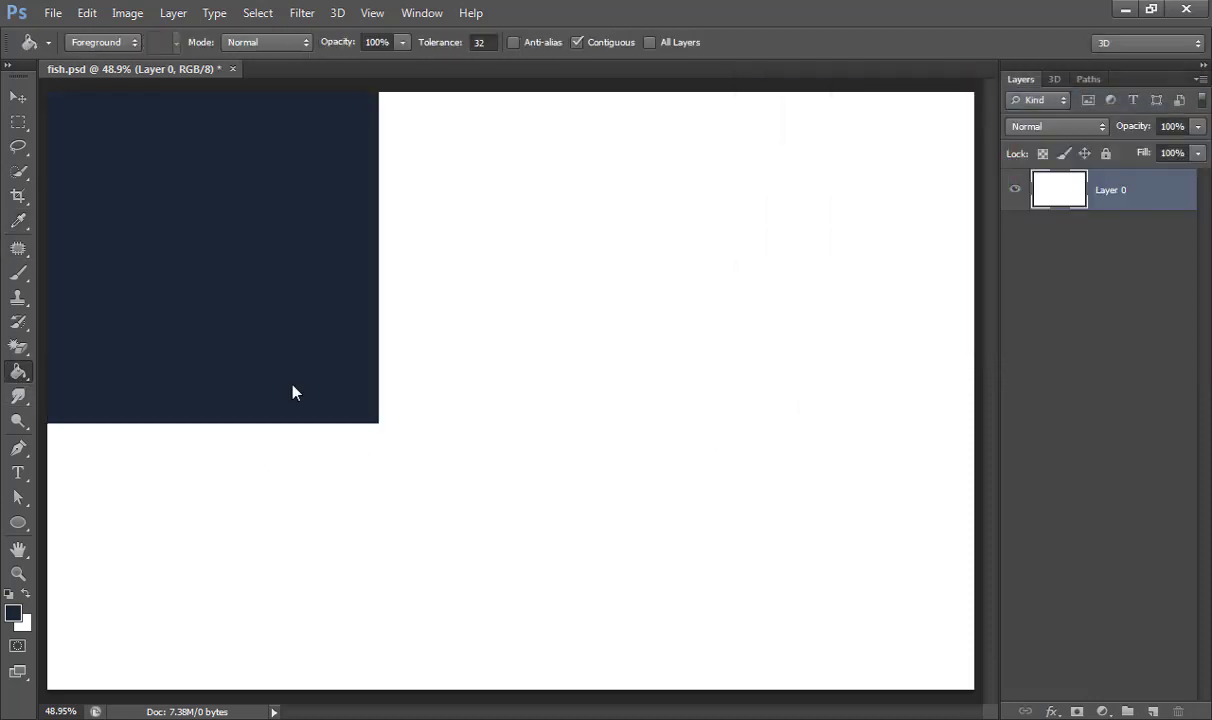
click(18, 96)
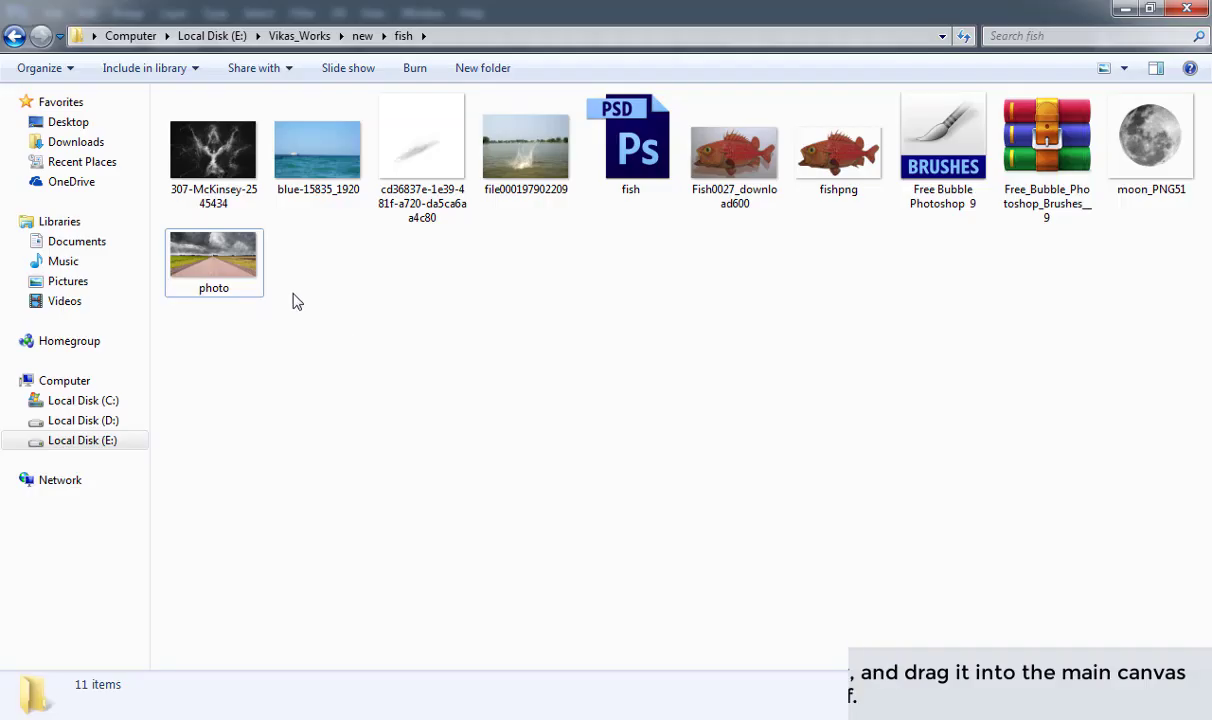
Step: Place the stormy sky photo and delete the road below its horizon
drag(292, 300, 503, 561)
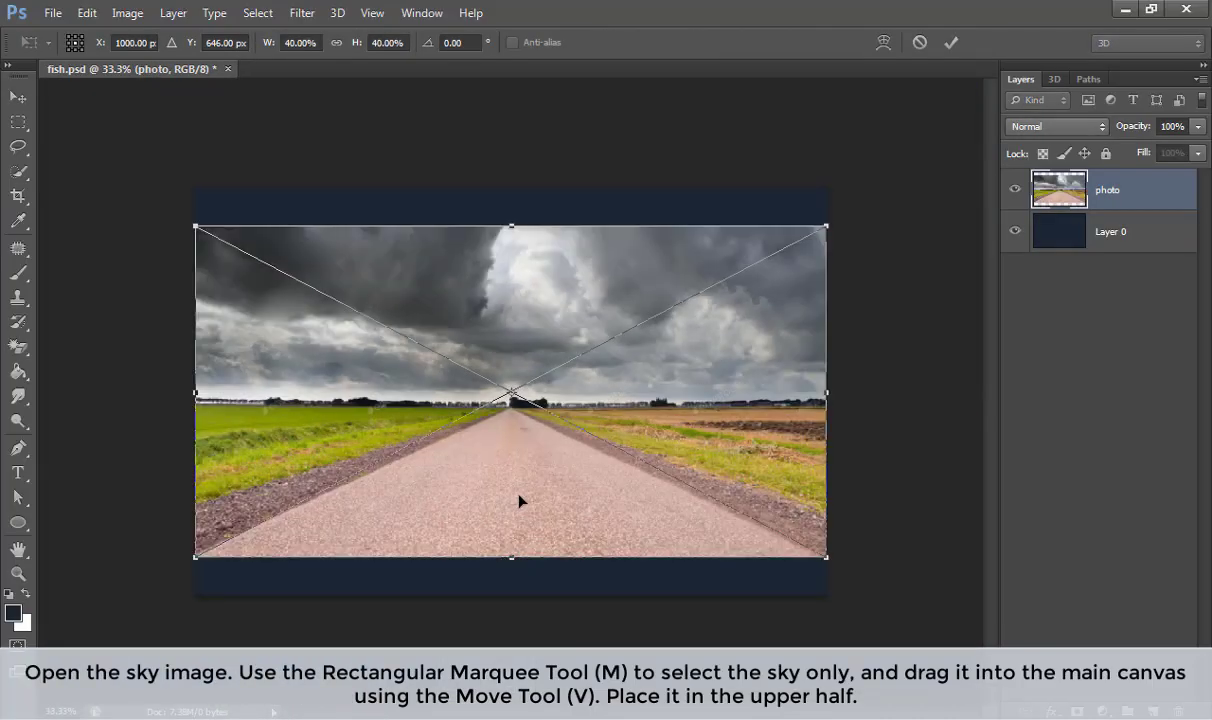
key(Return)
key(m)
mouse_move(197, 395)
mouse_down()
mouse_move(286, 483)
mouse_move(826, 592)
mouse_up()
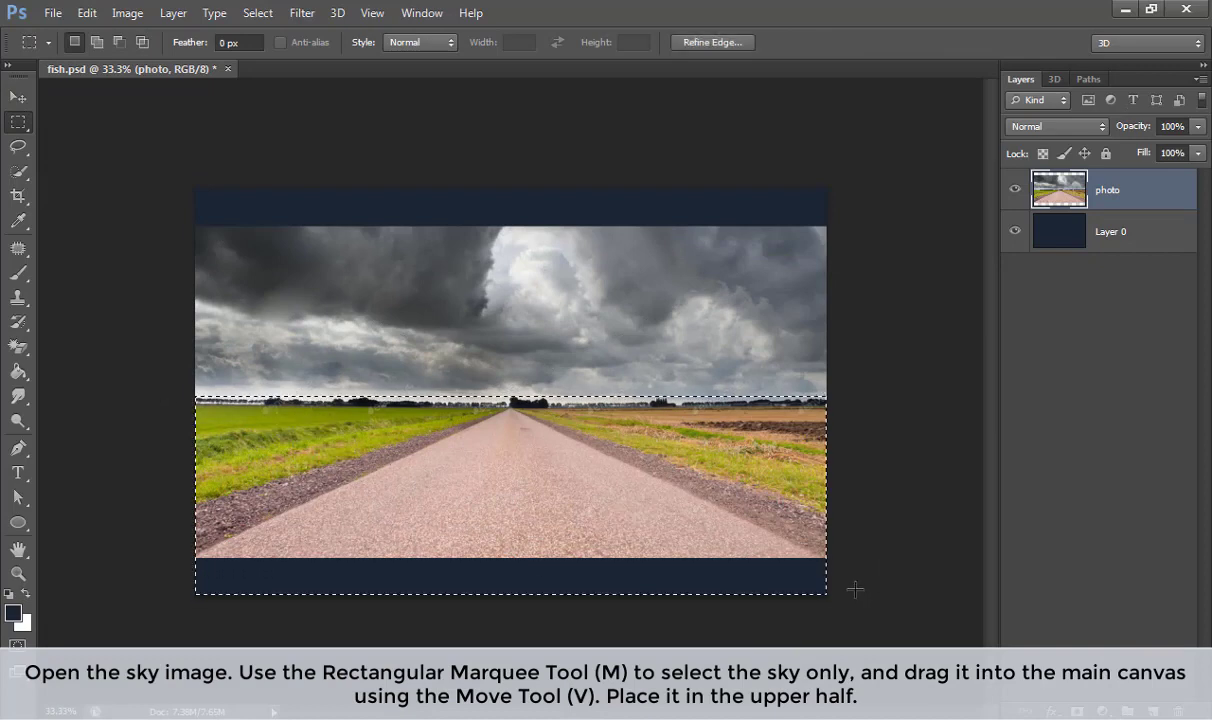
key(Delete)
Step: Move the sky photo to the top and enlarge it across the canvas
key(v)
drag(826, 400, 926, 427)
drag(799, 381, 752, 342)
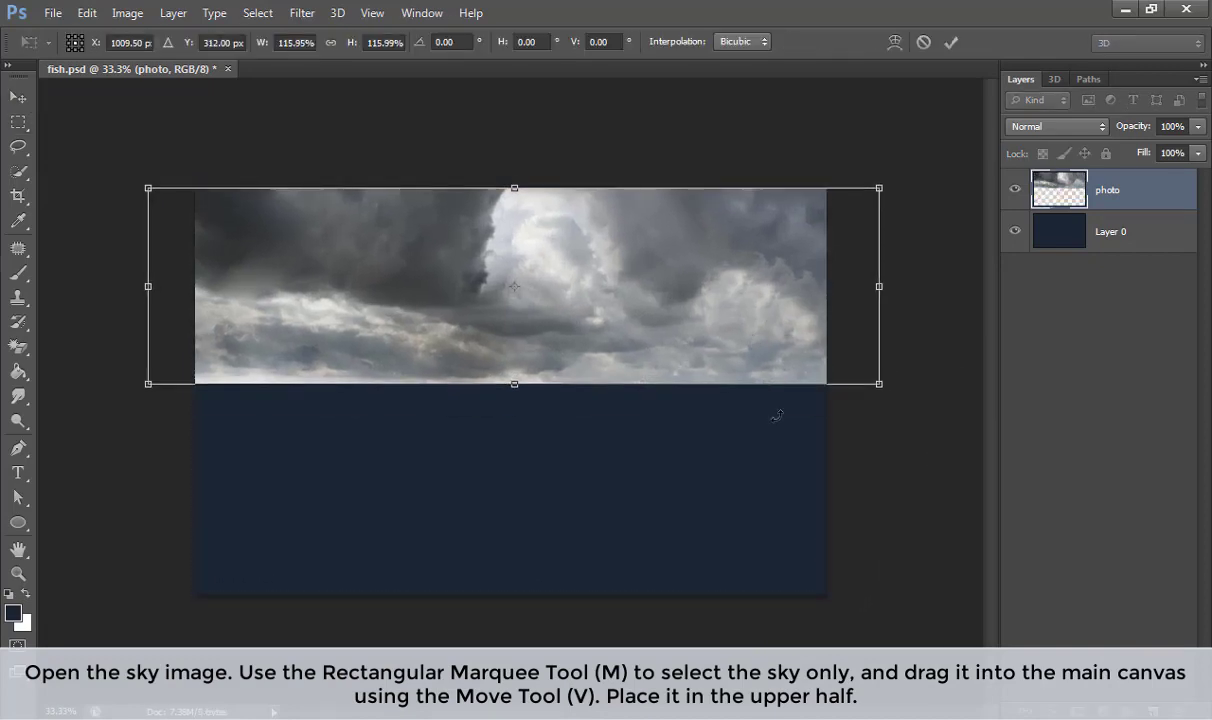
key(ctrl+minus)
drag(513, 387, 606, 437)
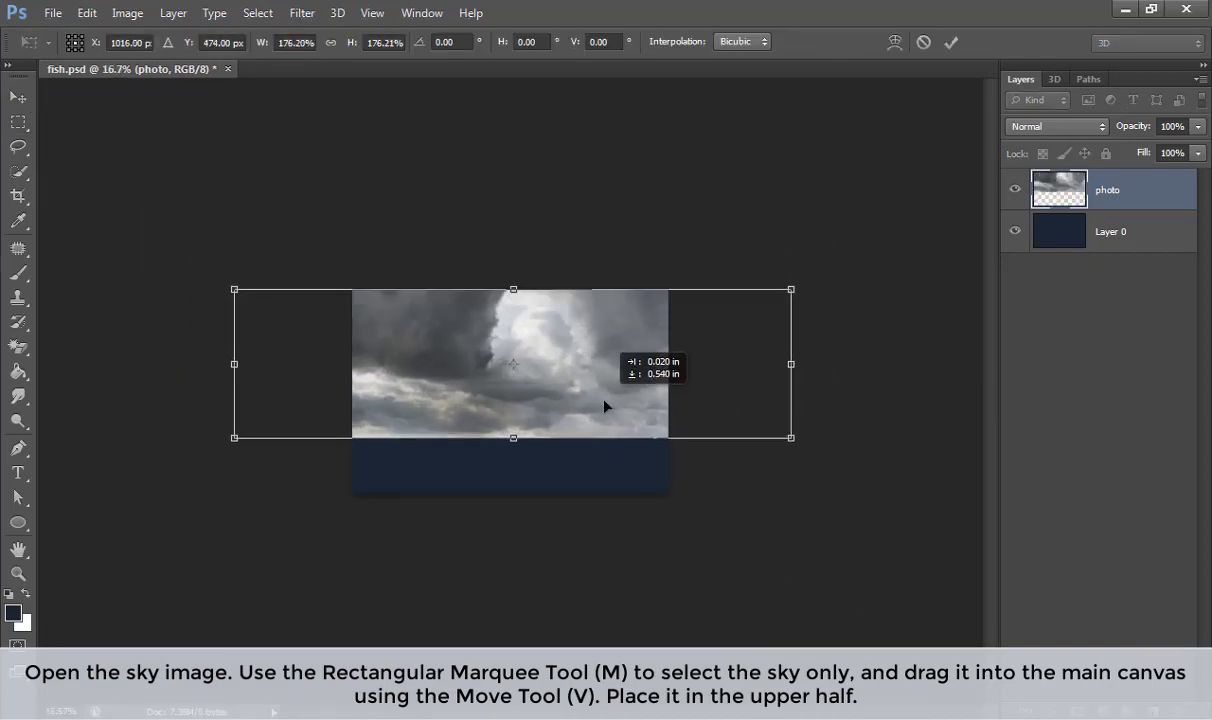
key(Return)
key(ctrl+0)
Step: Free-transform the sky layer narrower so it fits the canvas width
click(1120, 285)
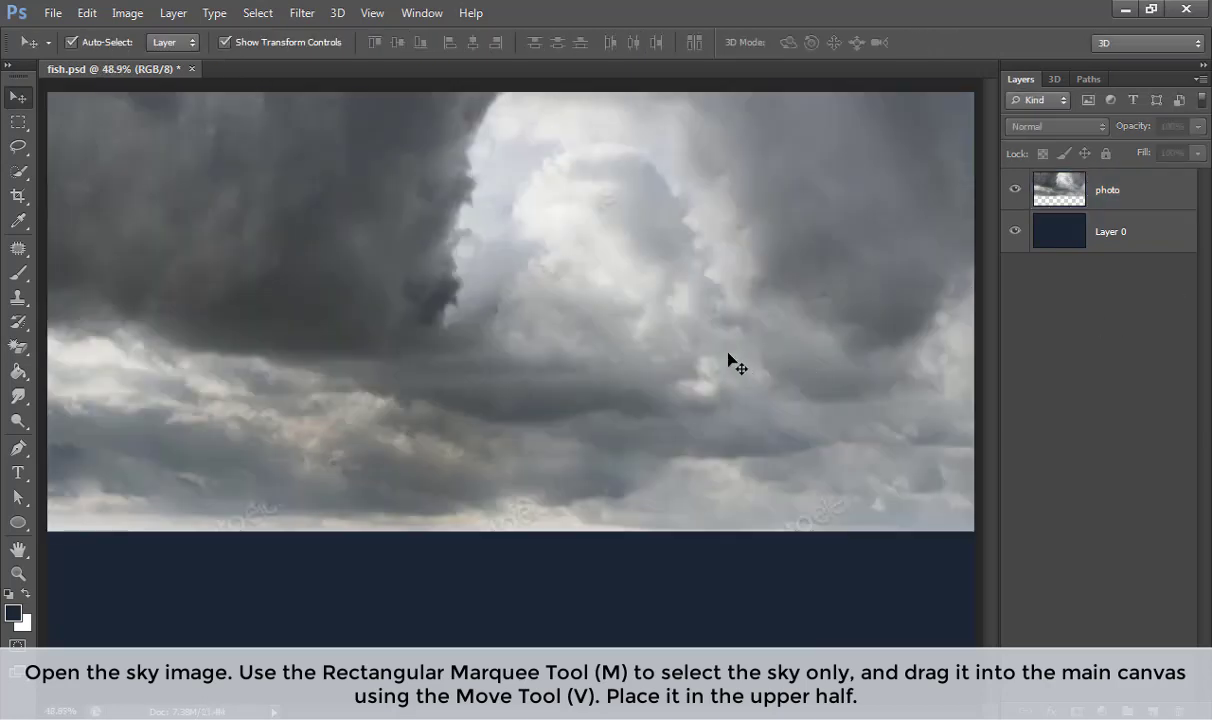
key(ctrl+minus)
click(728, 360)
key(ctrl+minus)
key(ctrl+minus)
key(ctrl+t)
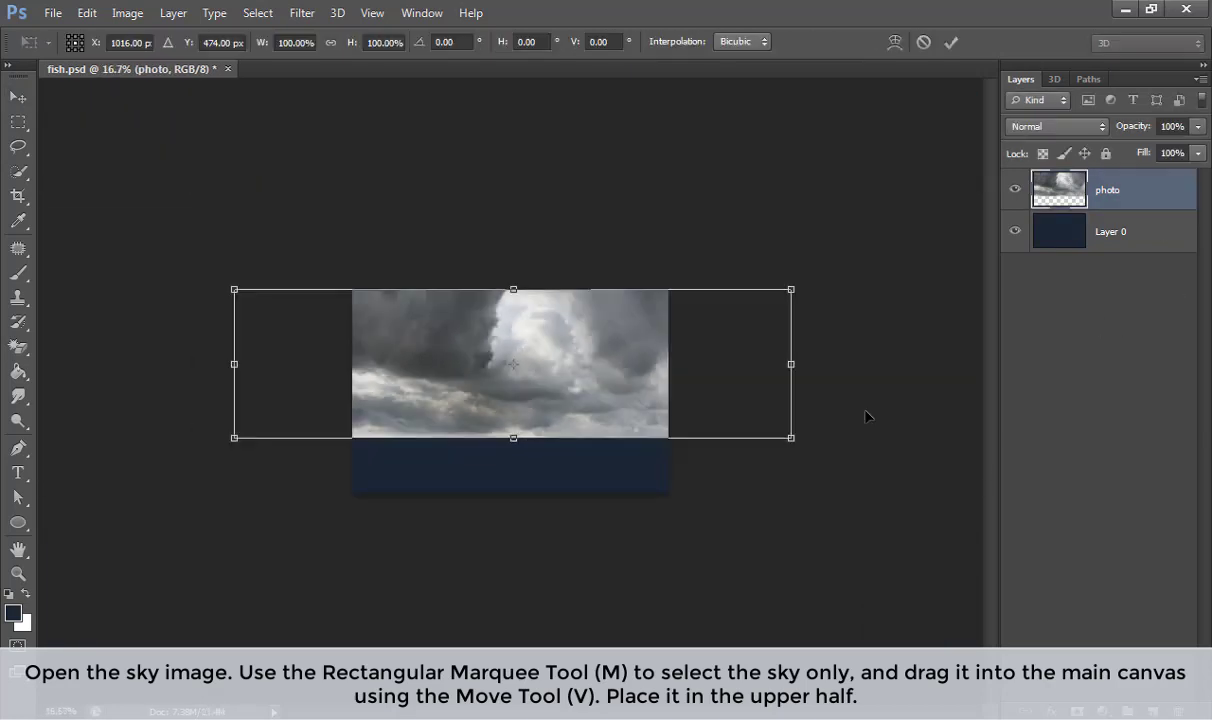
drag(791, 364, 745, 364)
drag(234, 364, 290, 358)
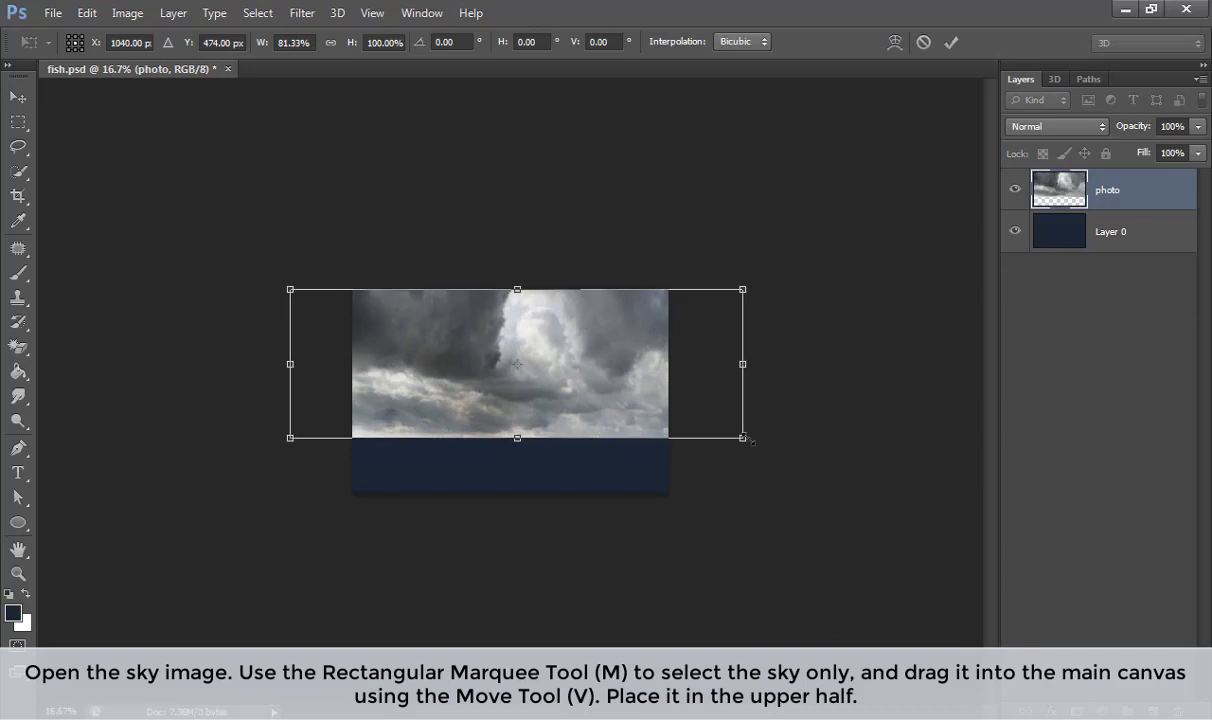
drag(745, 437, 722, 417)
key(Return)
Step: Check the sky photo layer's bounds and leave the photo layer selected
key(ctrl+plus)
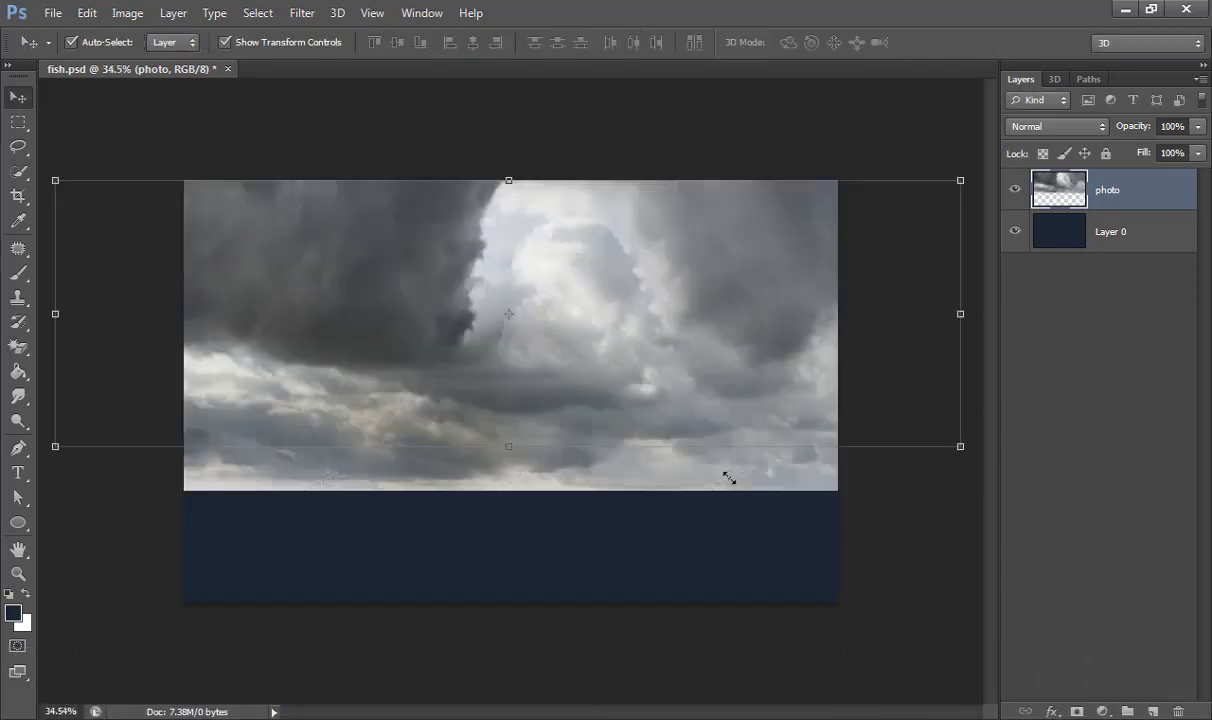
click(1083, 358)
click(1120, 190)
key(ctrl+minus)
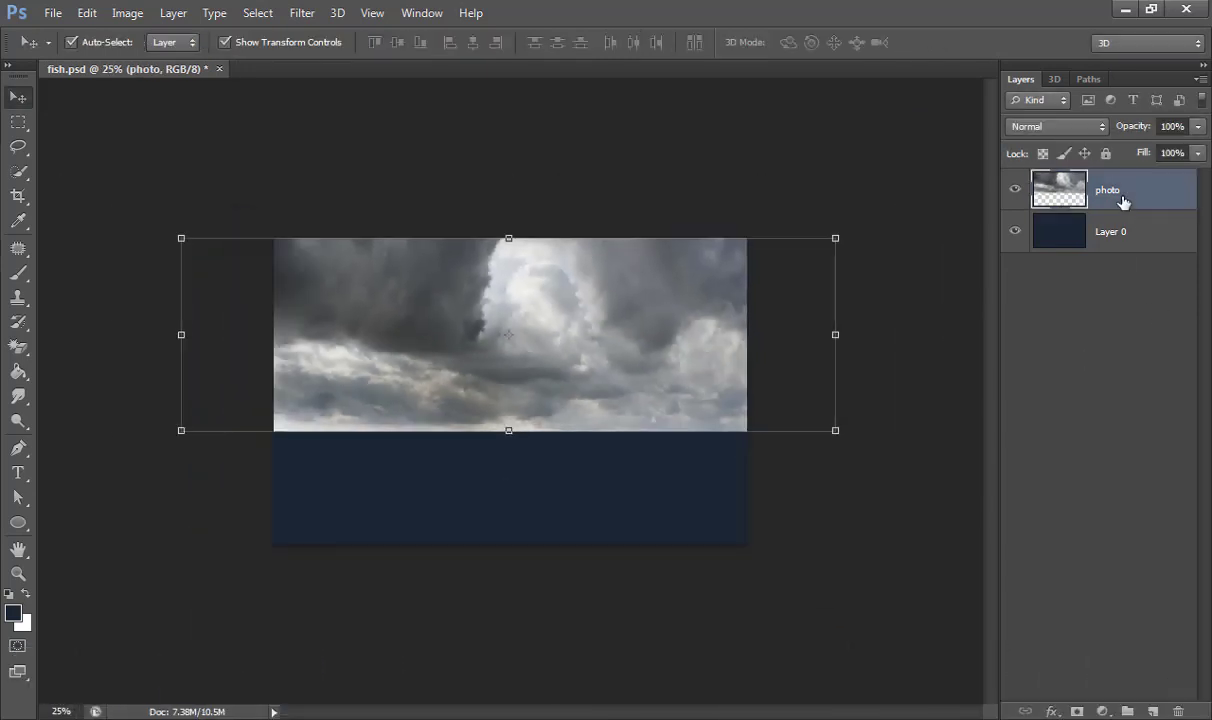
click(1040, 343)
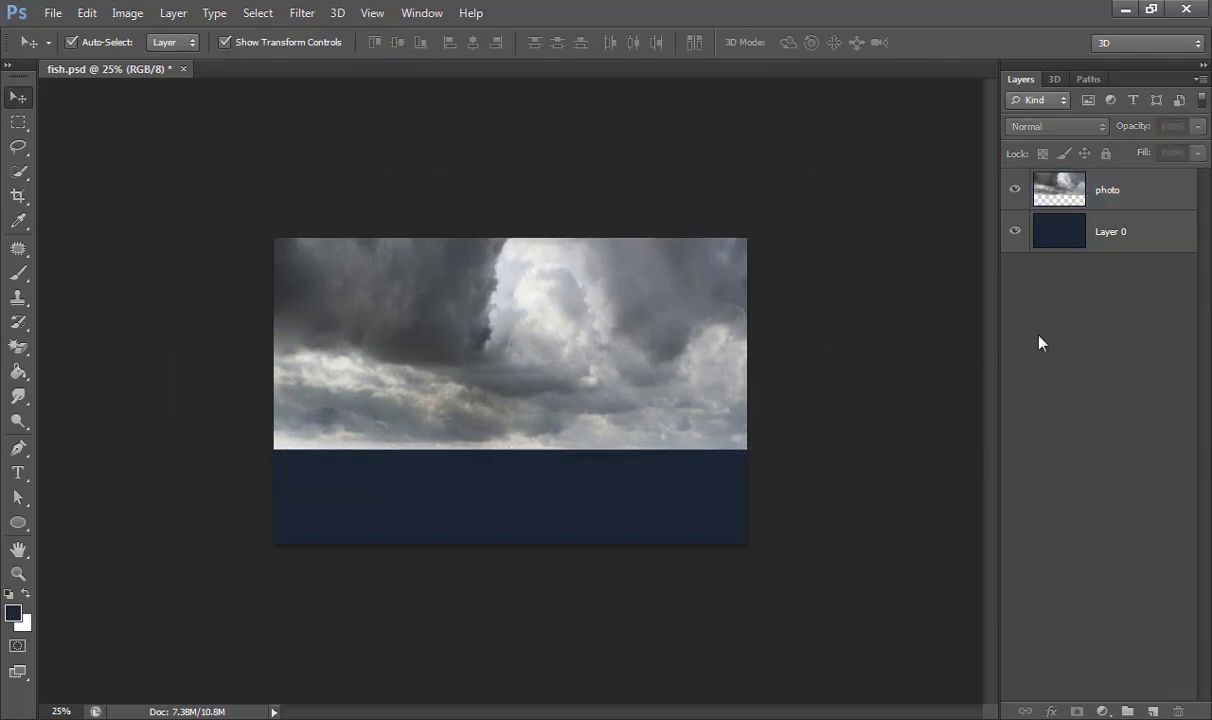
key(ctrl+0)
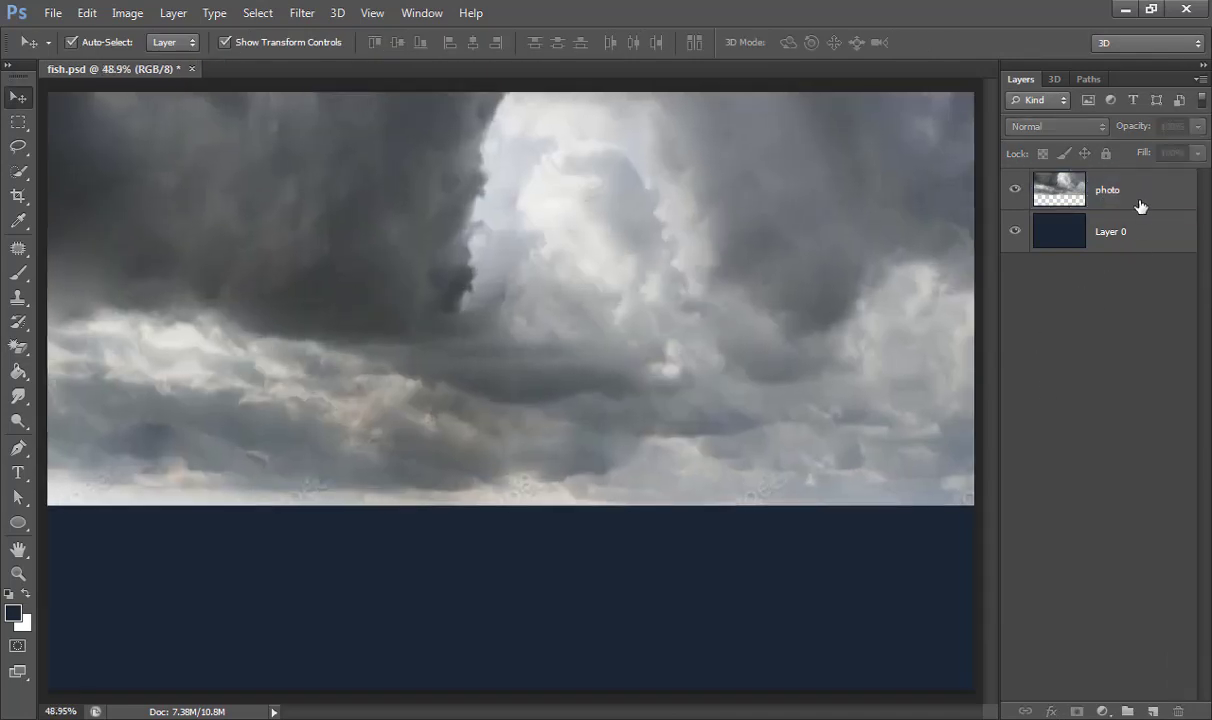
click(1133, 193)
Step: Add a Color Balance layer with midtones Cyan/Red -39 and Yellow/Blue +41
click(1102, 711)
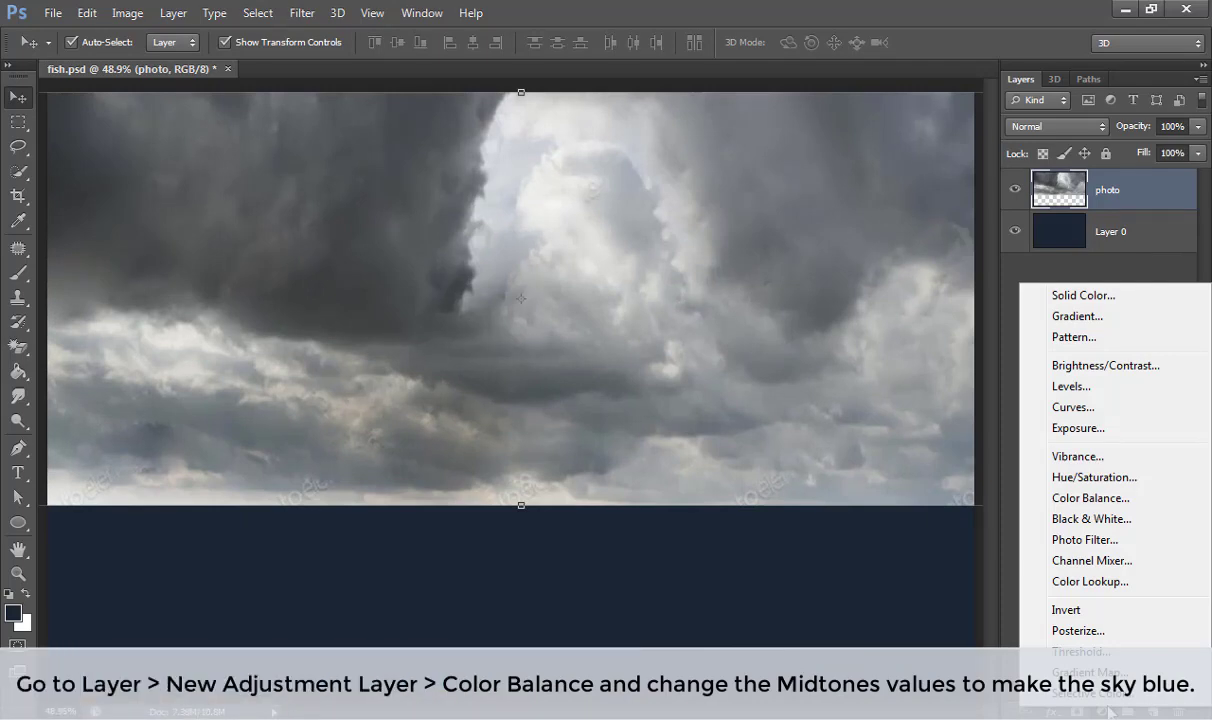
click(1082, 498)
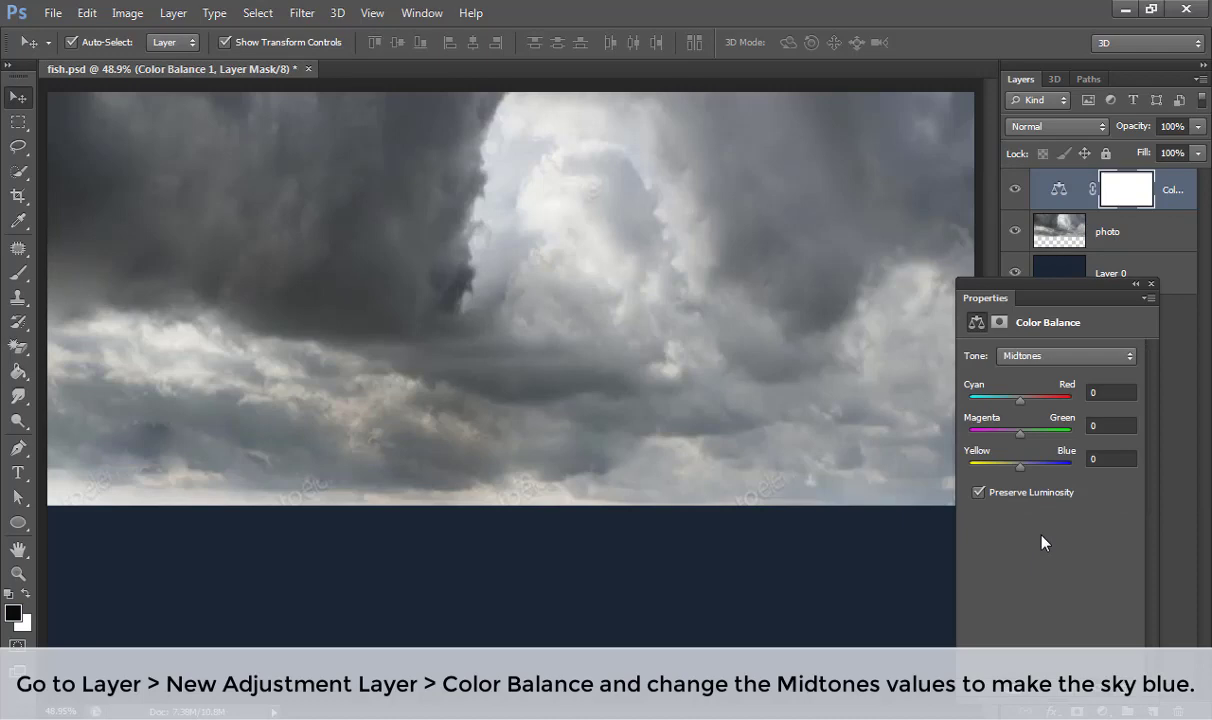
click(1104, 394)
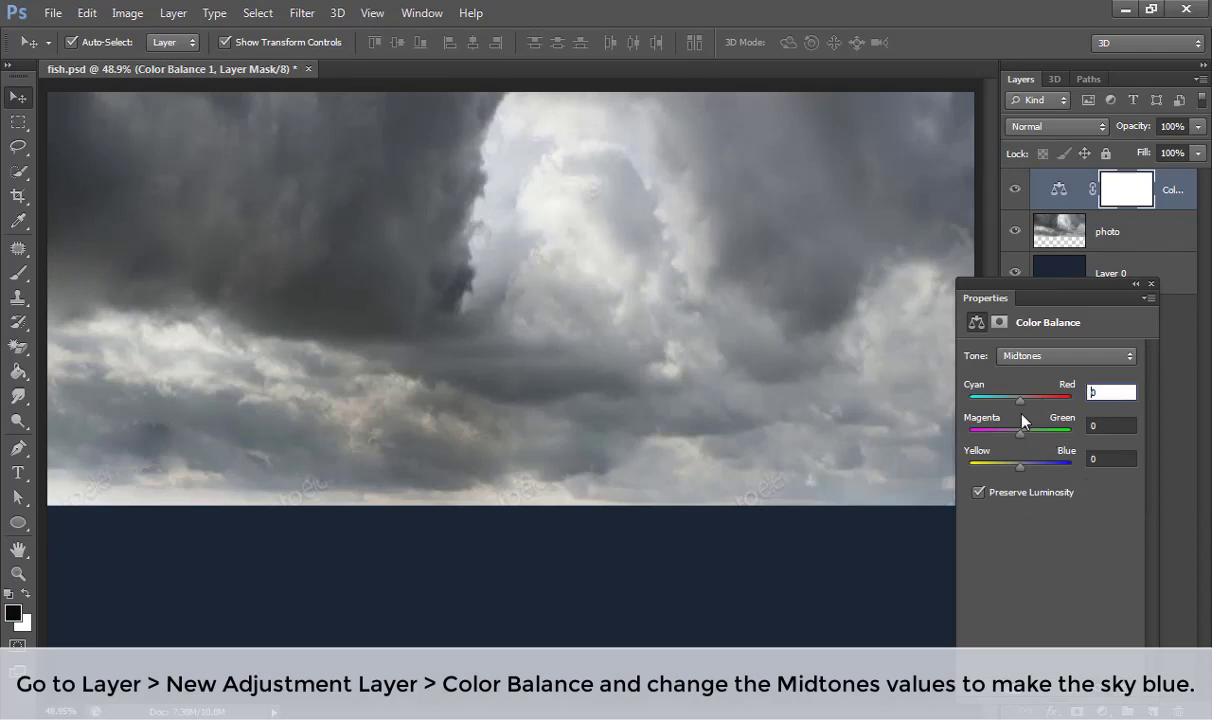
drag(1020, 400, 1005, 402)
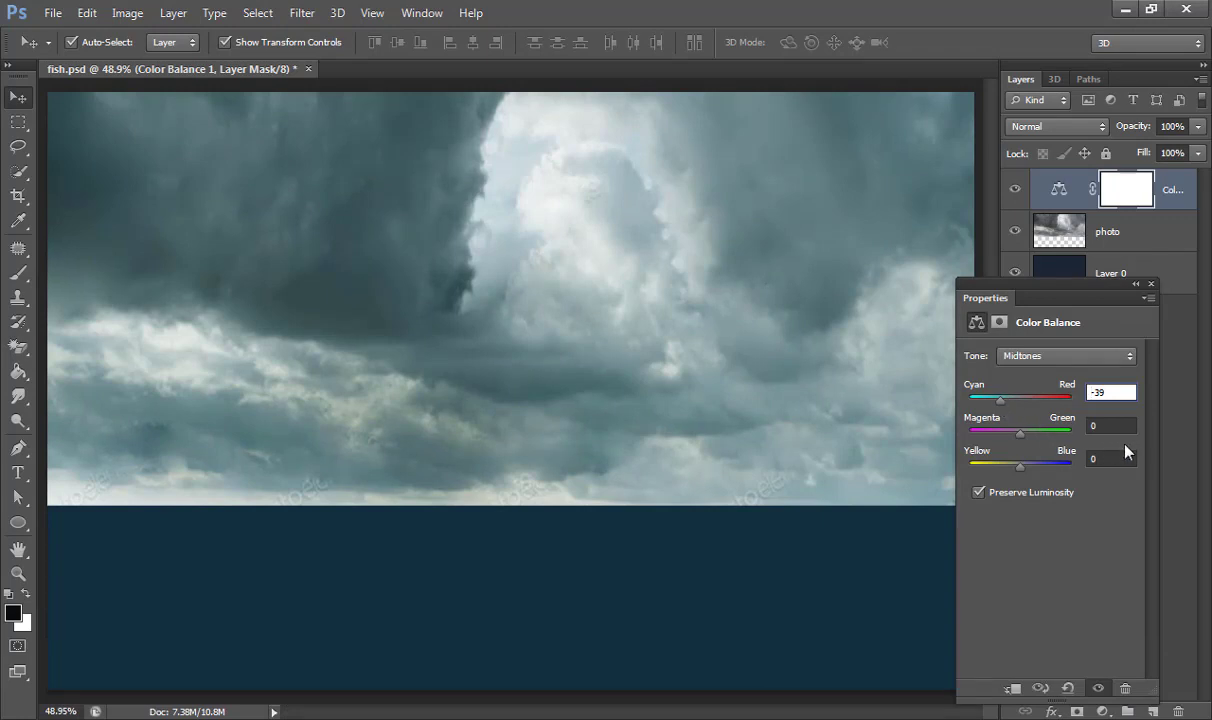
drag(1020, 466, 1040, 466)
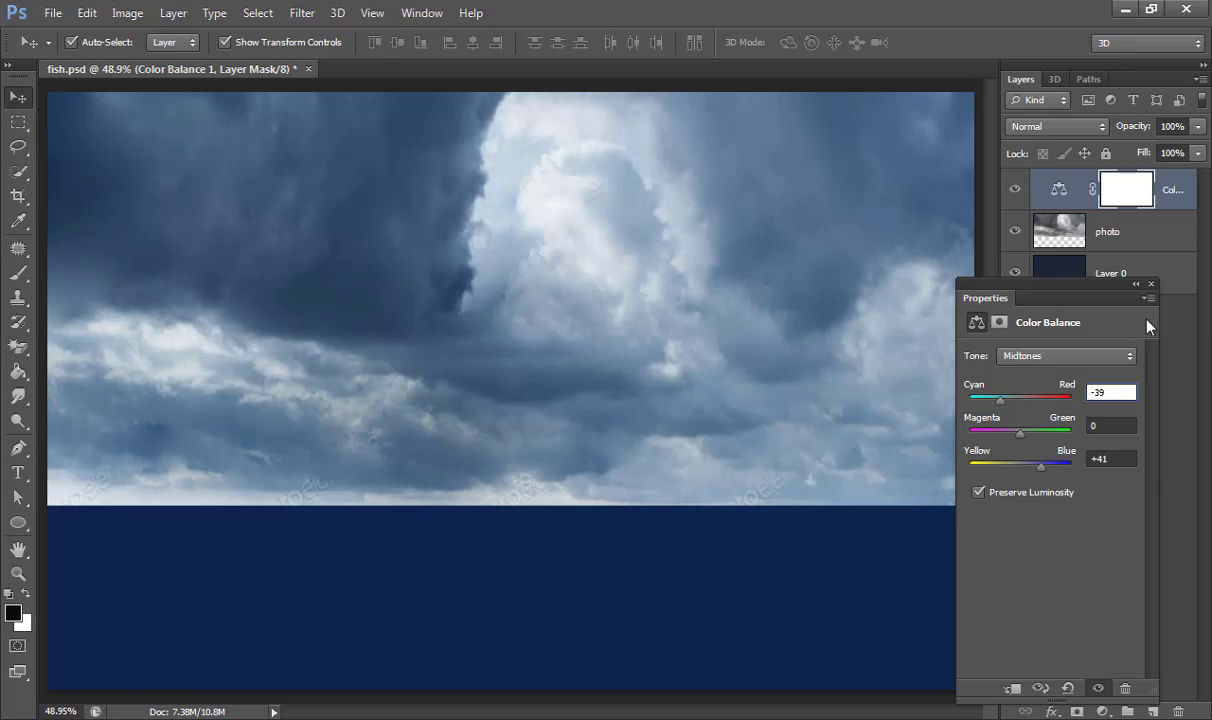
click(1151, 284)
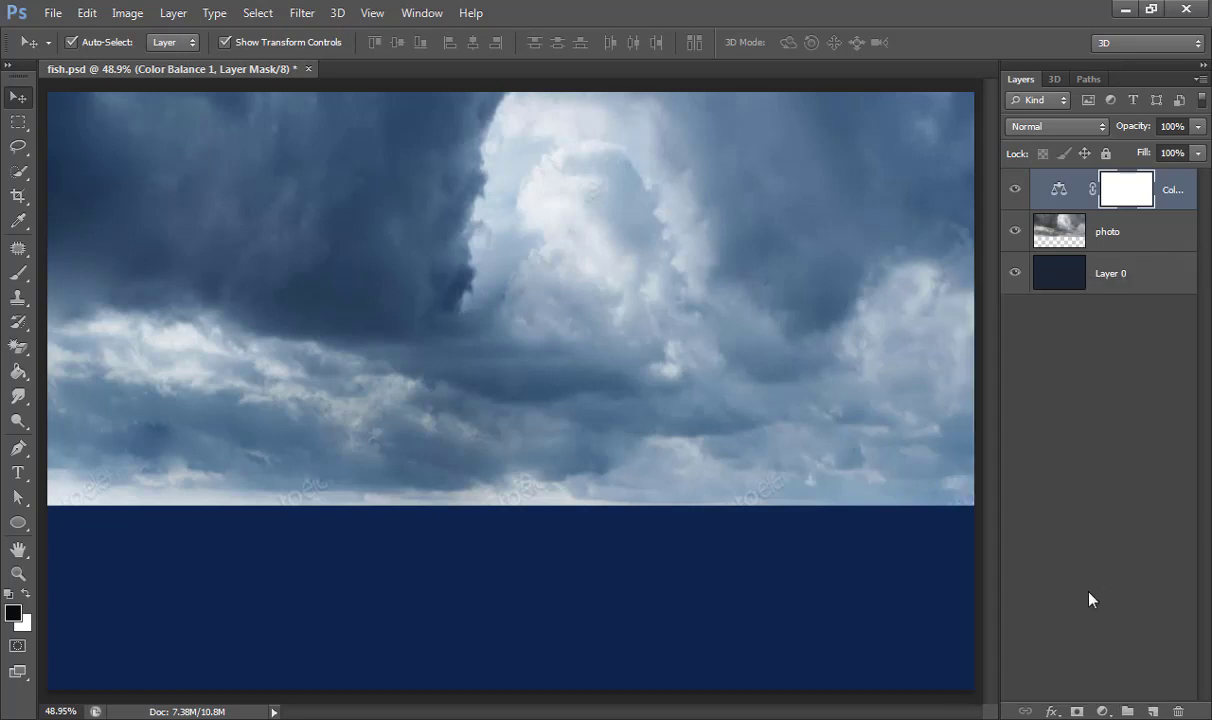
click(1103, 711)
Step: Add a Curves layer with the midpoint lowered and the white point dropped to output 159
click(1040, 398)
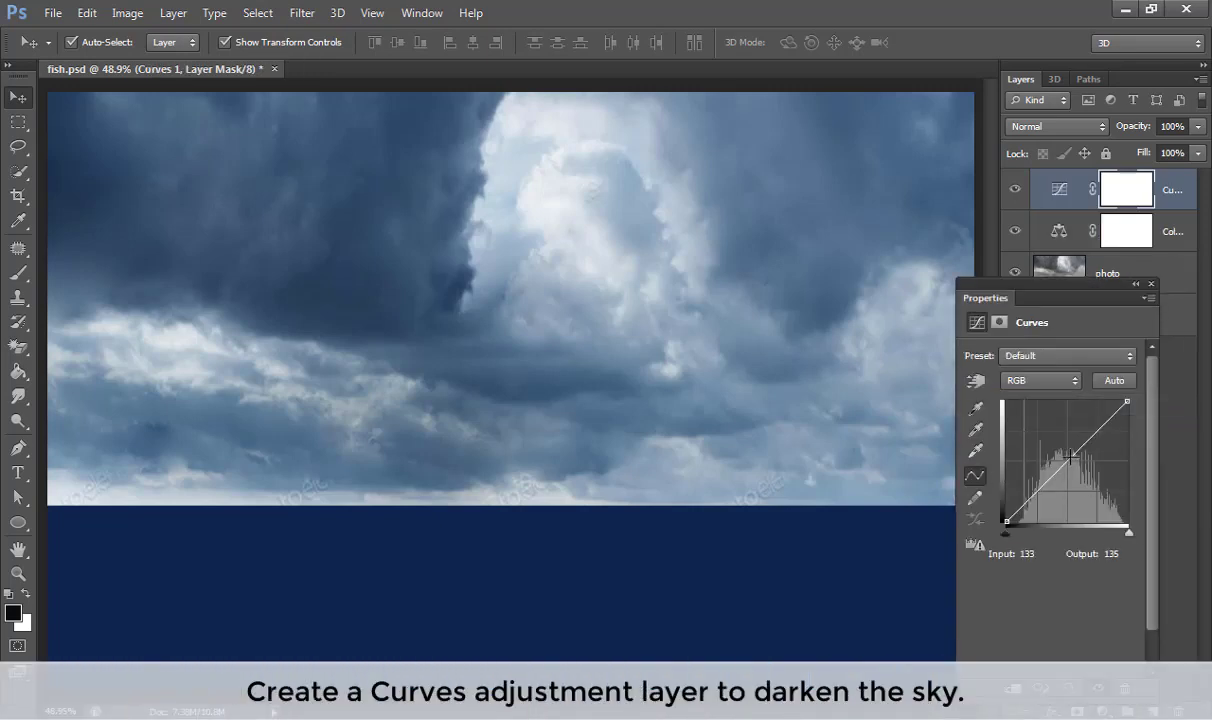
drag(1082, 447, 1082, 492)
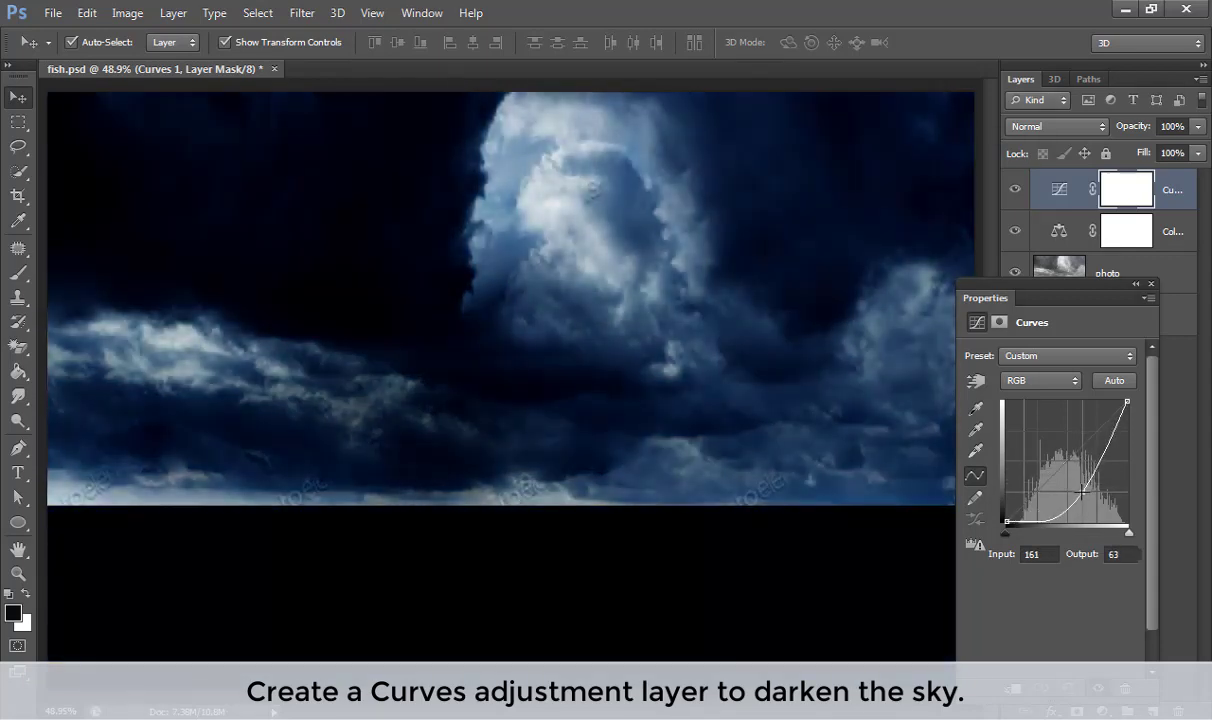
click(1006, 521)
mouse_move(1127, 399)
mouse_down()
mouse_move(1127, 461)
mouse_move(1127, 447)
mouse_up()
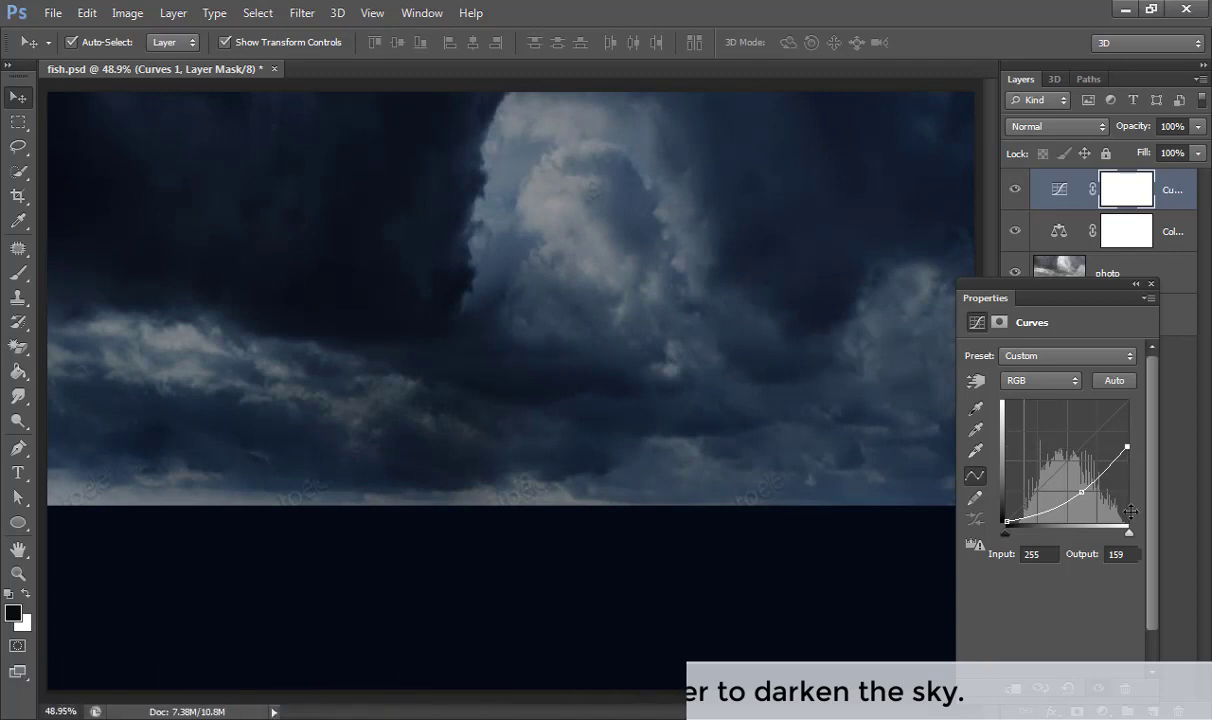
click(1151, 285)
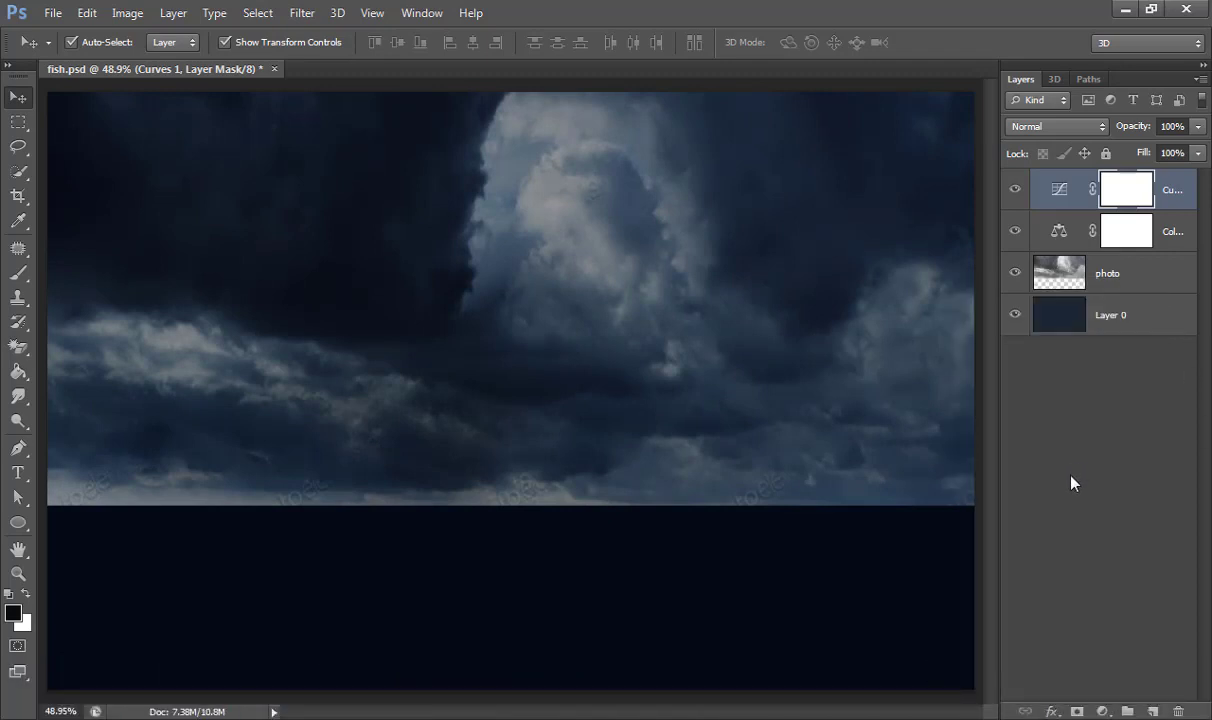
Step: Set up a soft round brush at 18% opacity
key(b)
right_click(285, 108)
click(431, 72)
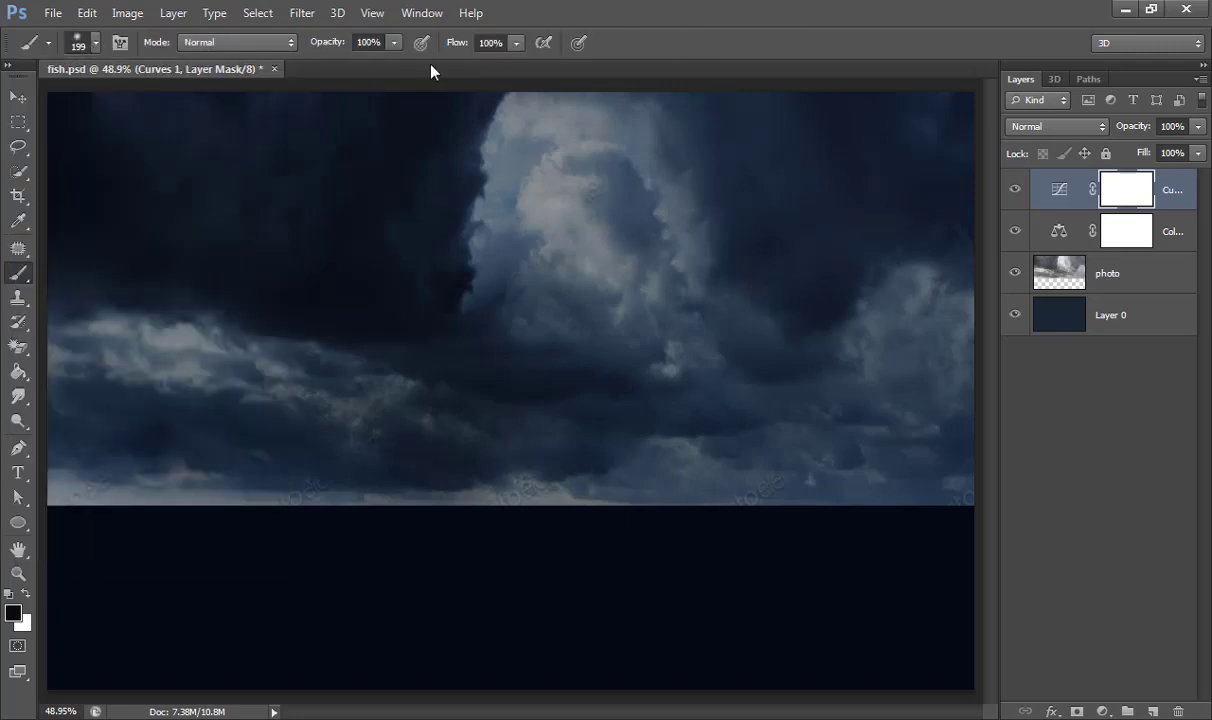
drag(330, 43, 299, 61)
Step: Darken the bright upper, left and right sky clouds on the photo layer, then select Layer 0
click(1045, 280)
mouse_move(468, 143)
mouse_down()
mouse_move(576, 116)
mouse_move(690, 210)
mouse_up()
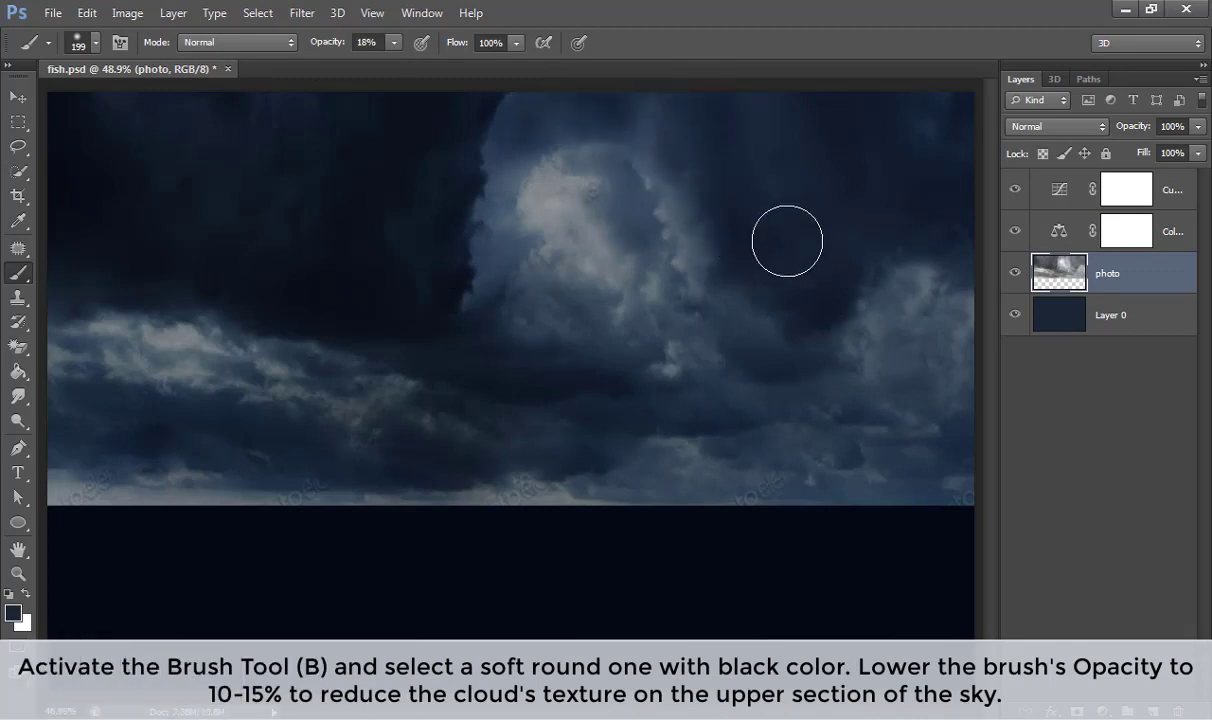
mouse_move(222, 316)
mouse_down()
mouse_move(238, 346)
mouse_move(424, 421)
mouse_move(698, 381)
mouse_move(481, 124)
mouse_move(427, 243)
mouse_move(519, 127)
mouse_move(711, 214)
mouse_move(963, 260)
mouse_move(863, 200)
mouse_move(789, 134)
mouse_move(952, 114)
mouse_move(522, 116)
mouse_move(417, 221)
mouse_up()
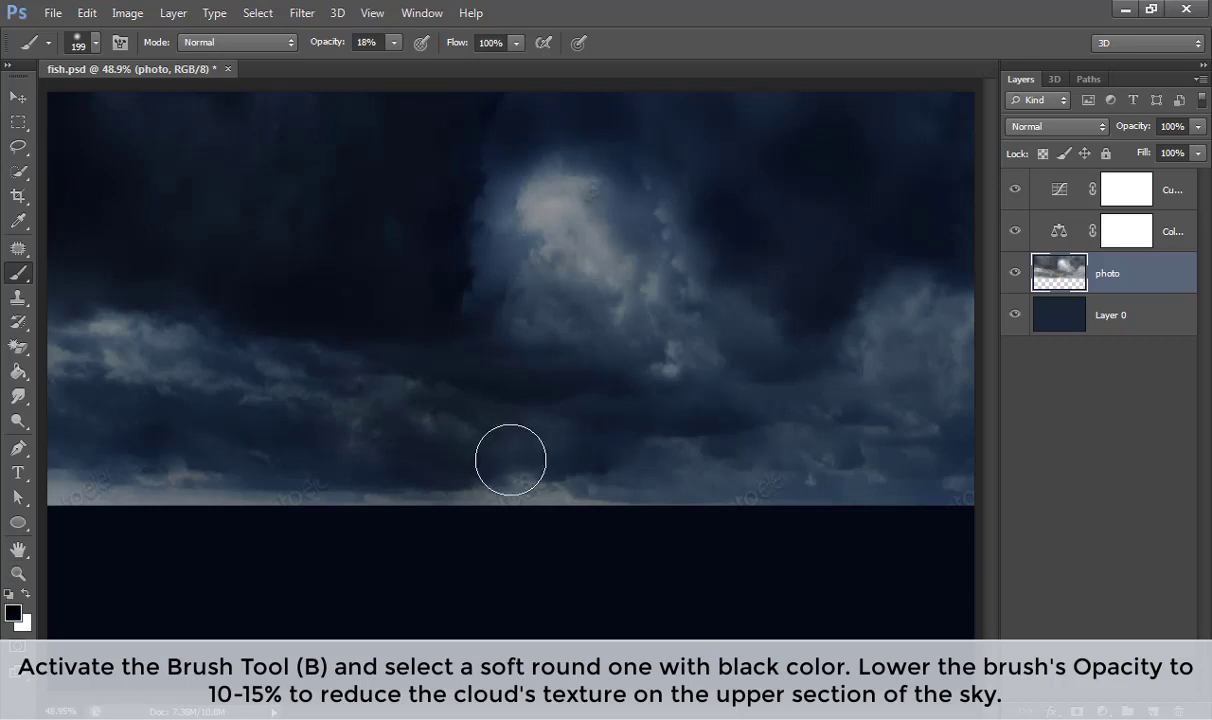
mouse_move(471, 162)
mouse_down()
mouse_move(916, 221)
mouse_move(460, 114)
mouse_move(408, 273)
mouse_move(562, 343)
mouse_up()
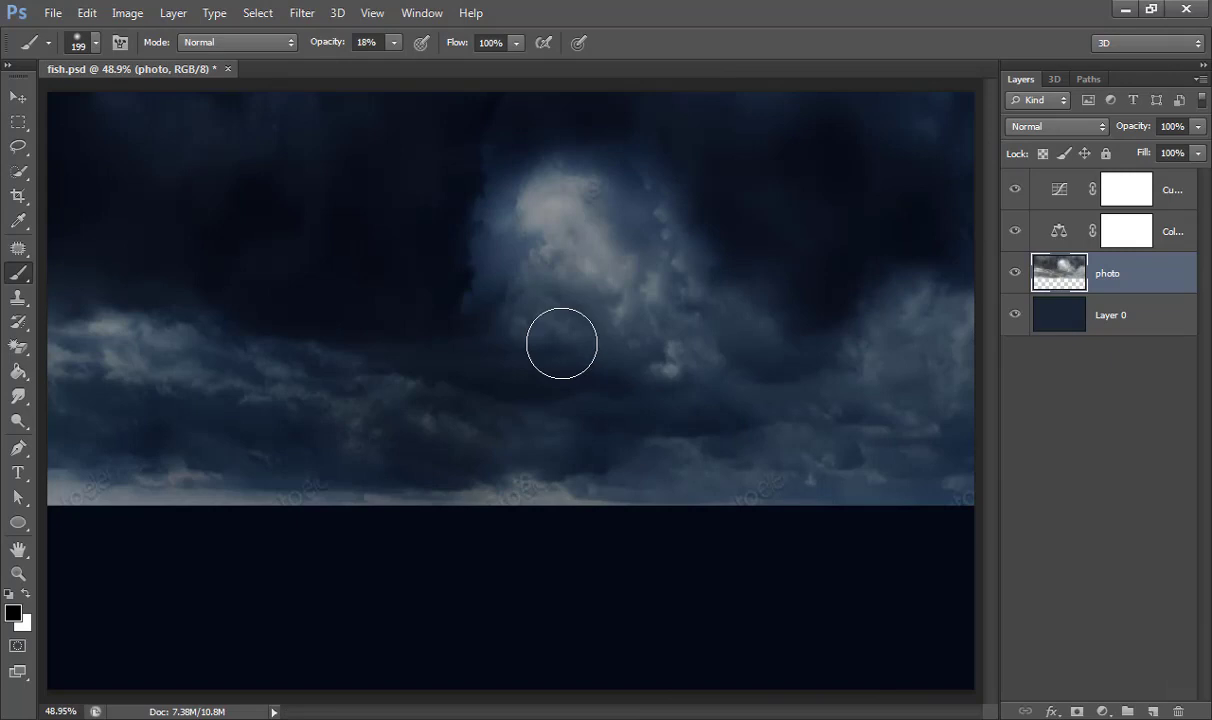
click(1110, 315)
click(1101, 711)
Step: Create a Solid Color fill layer with colour #20374c
click(1098, 298)
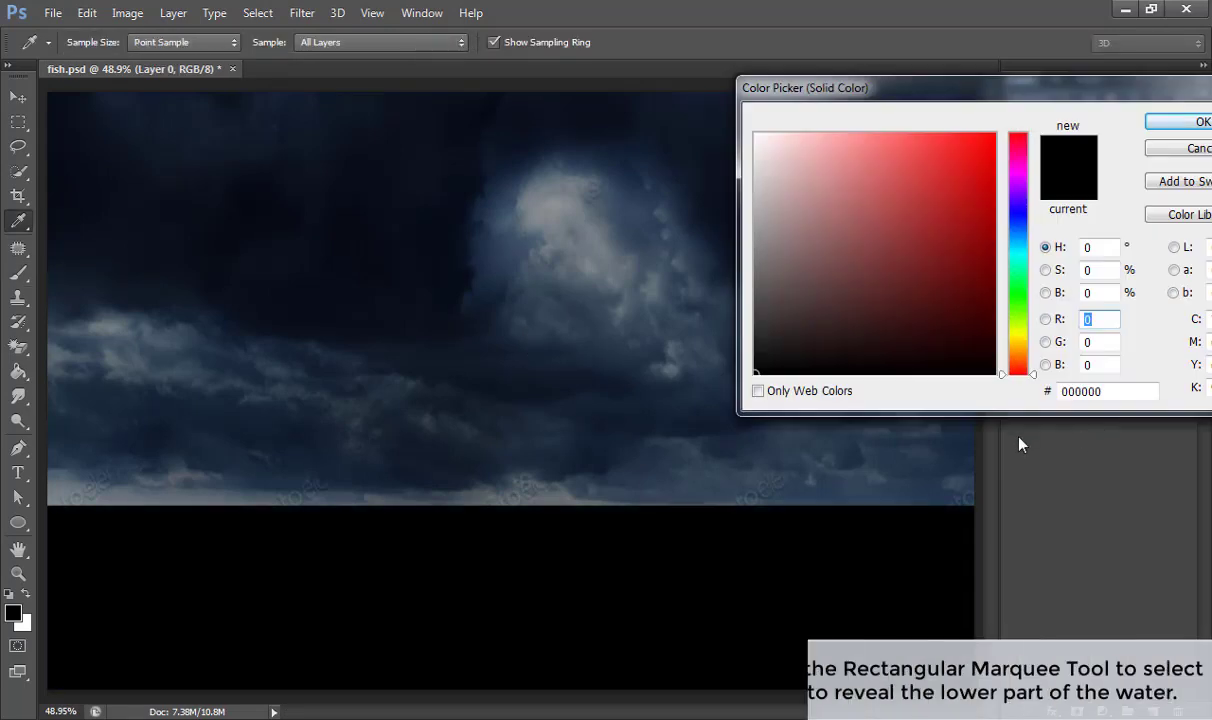
key(Tab)
key(Tab)
key(Tab)
text(20)
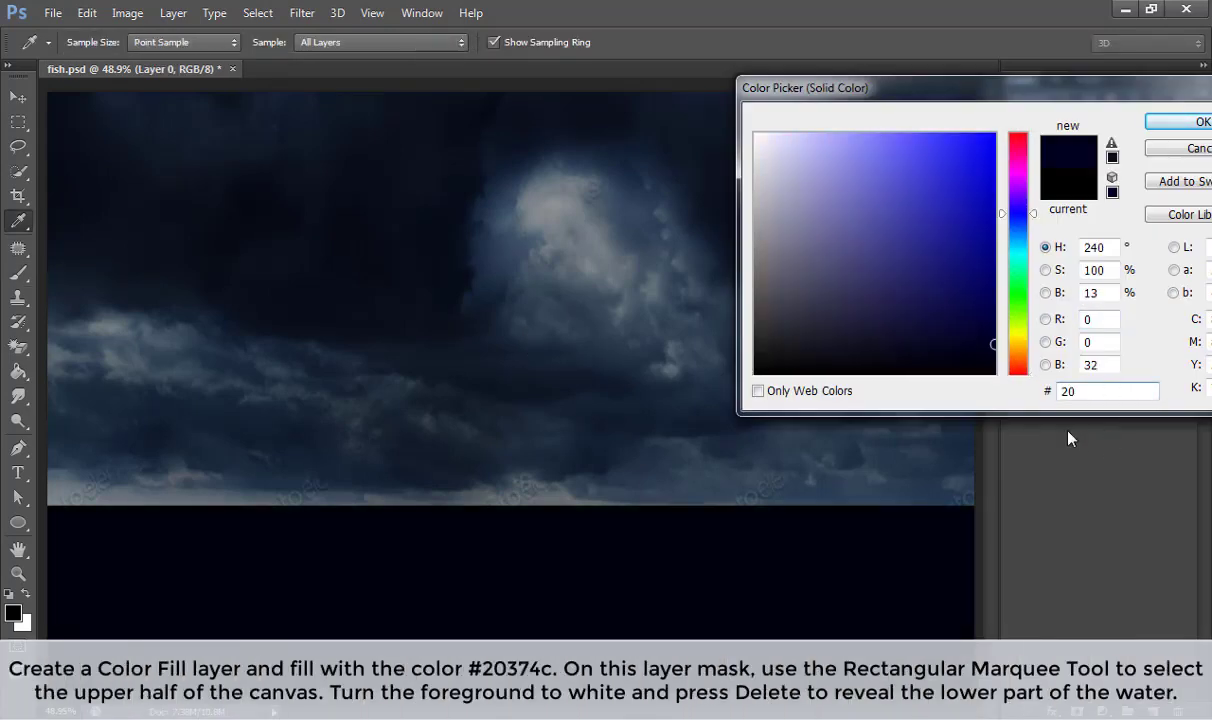
text(374c)
key(Return)
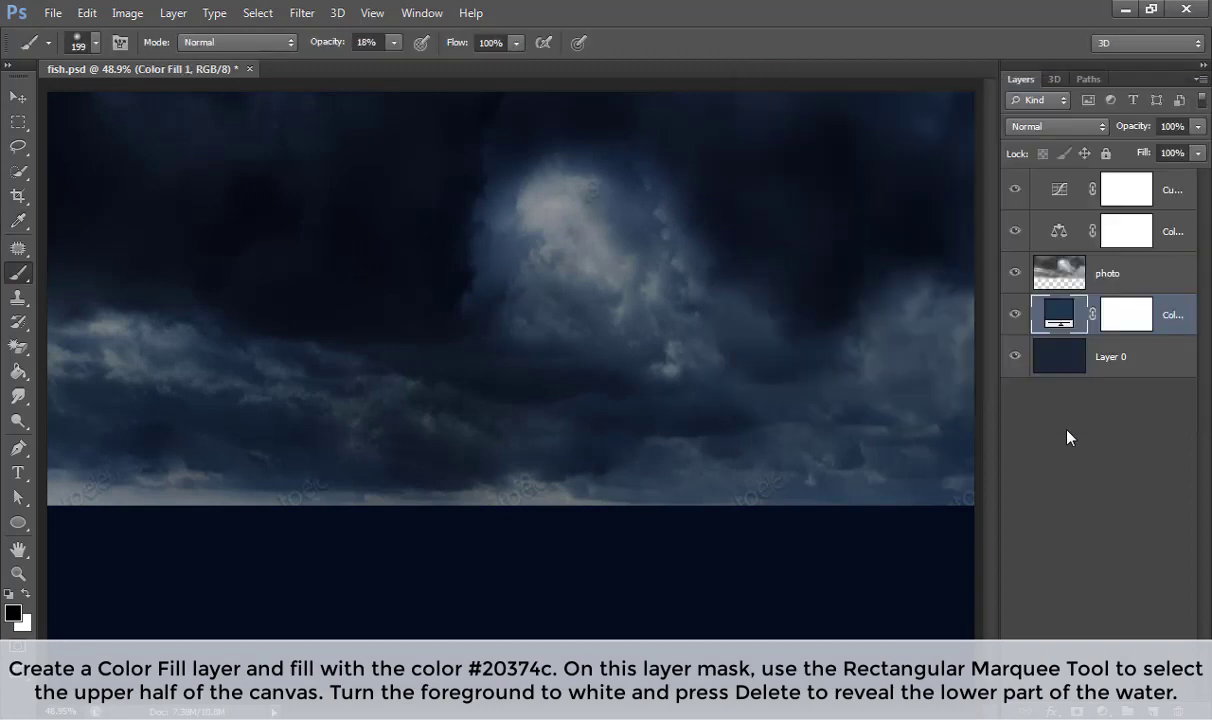
key(ctrl+minus)
click(16, 99)
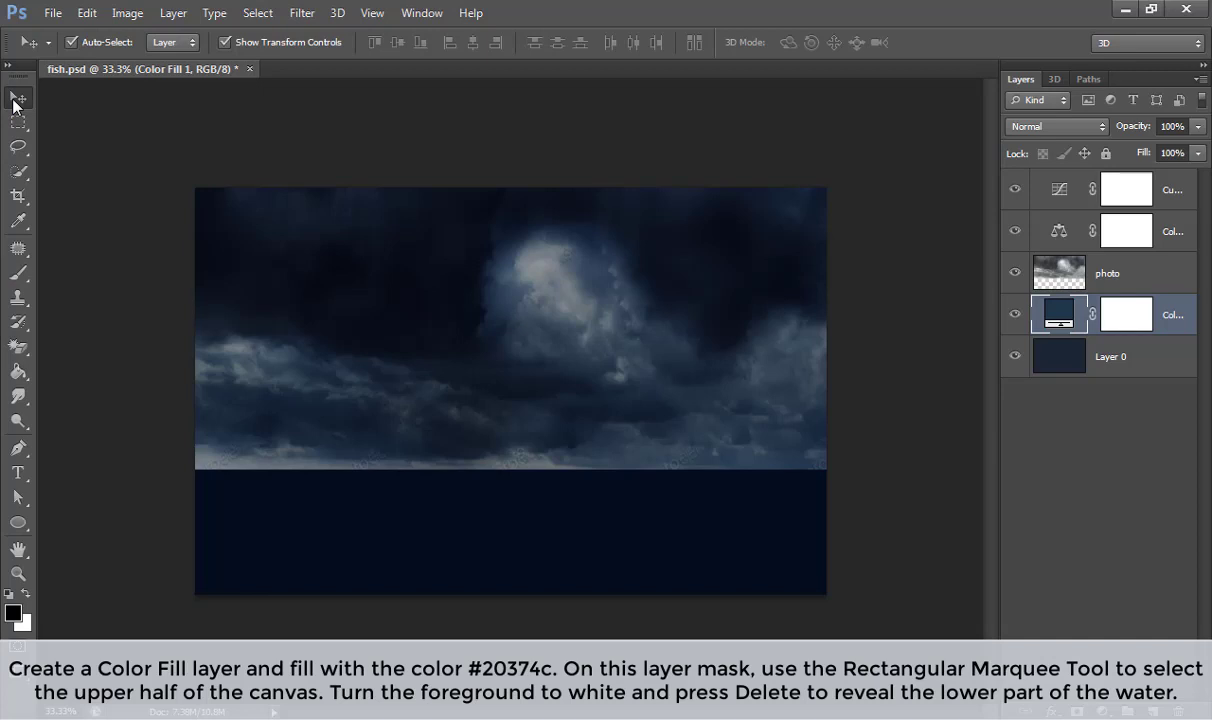
Step: Rasterize the fill layer, delete its upper half, and move it to the top
key(ctrl+bracketright)
click(1015, 273)
key(m)
drag(195, 187, 861, 470)
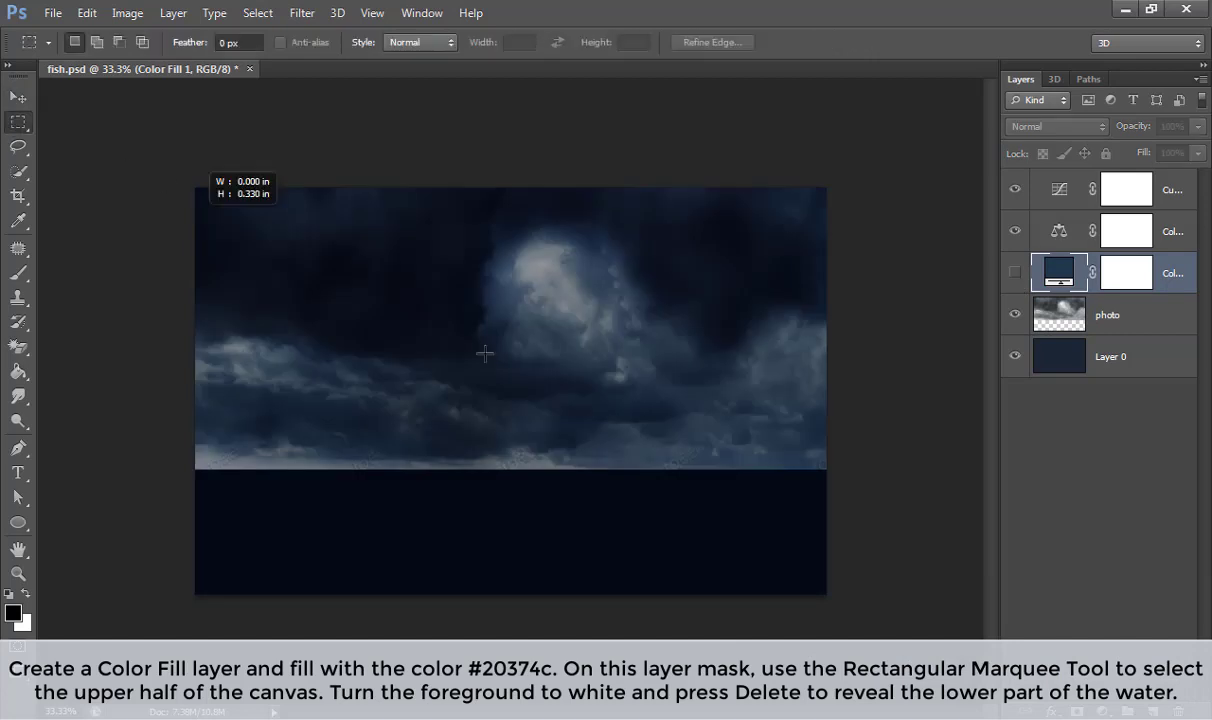
click(1015, 273)
right_click(1160, 273)
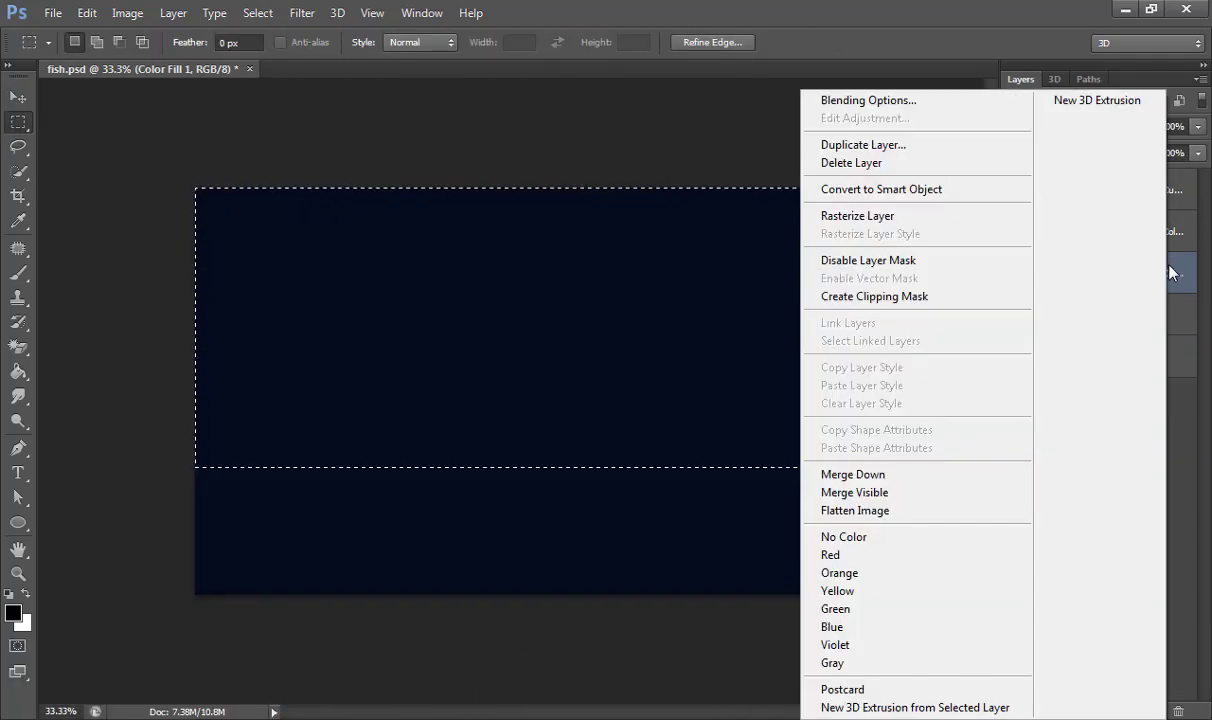
click(855, 217)
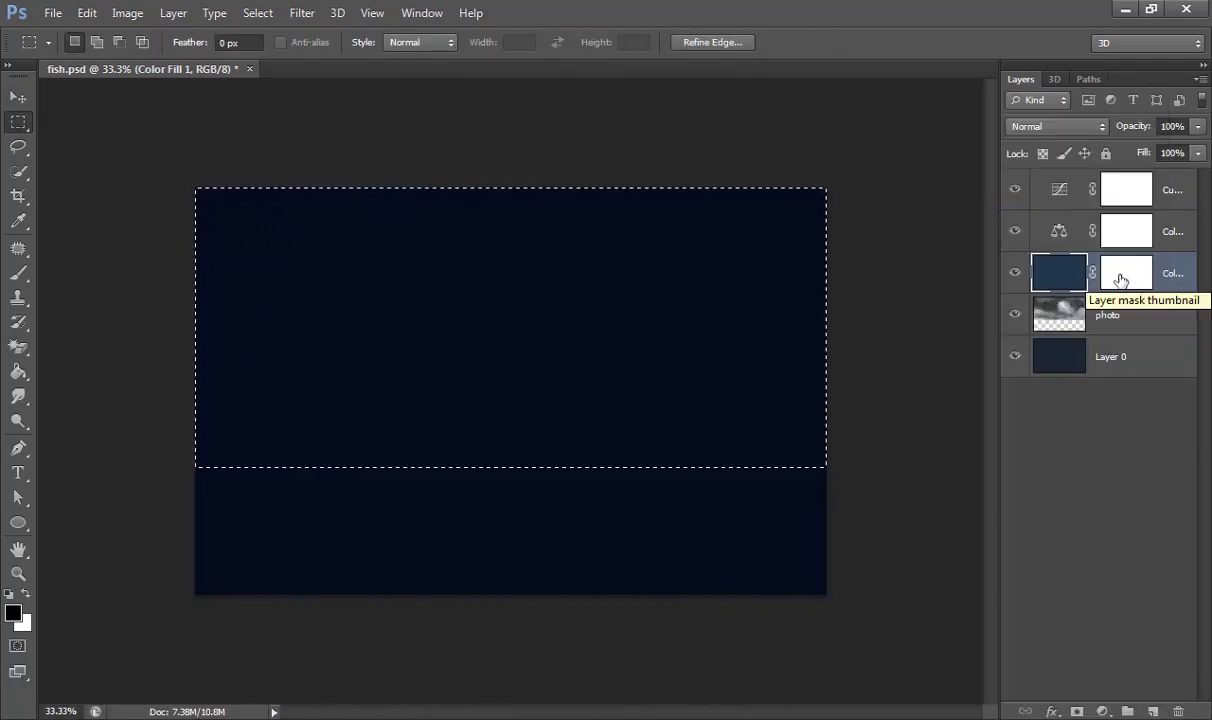
key(Delete)
key(ctrl+d)
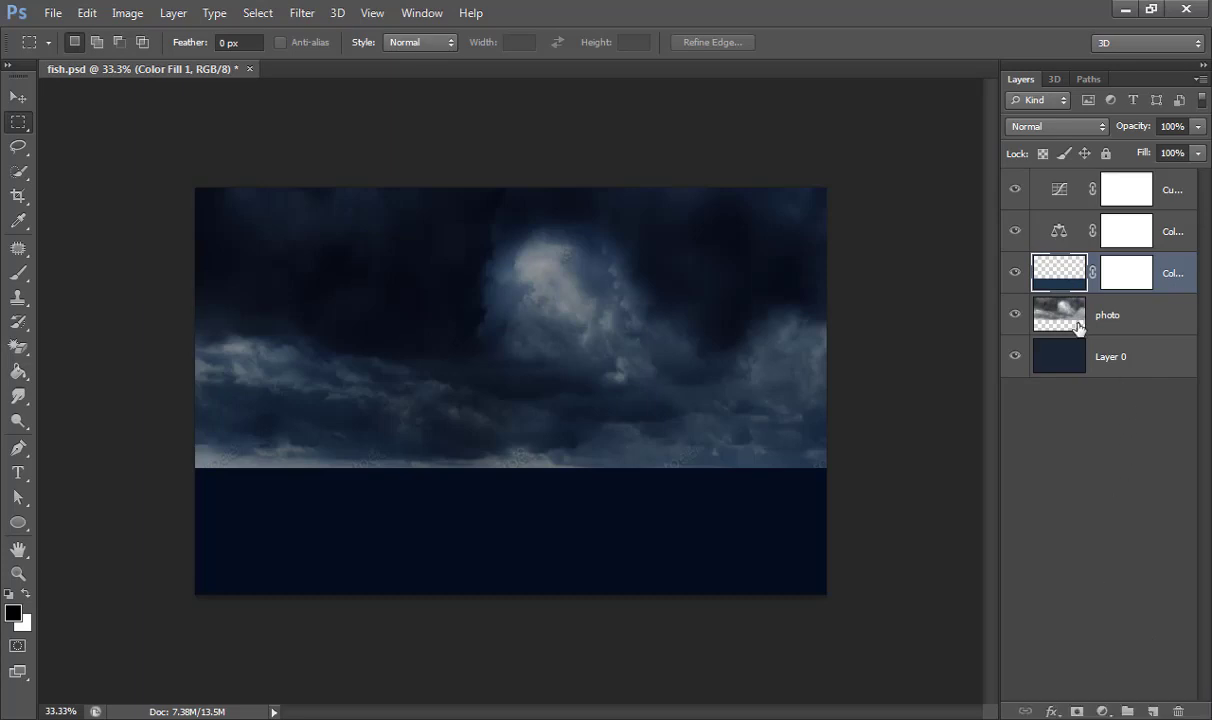
drag(1060, 264, 1066, 178)
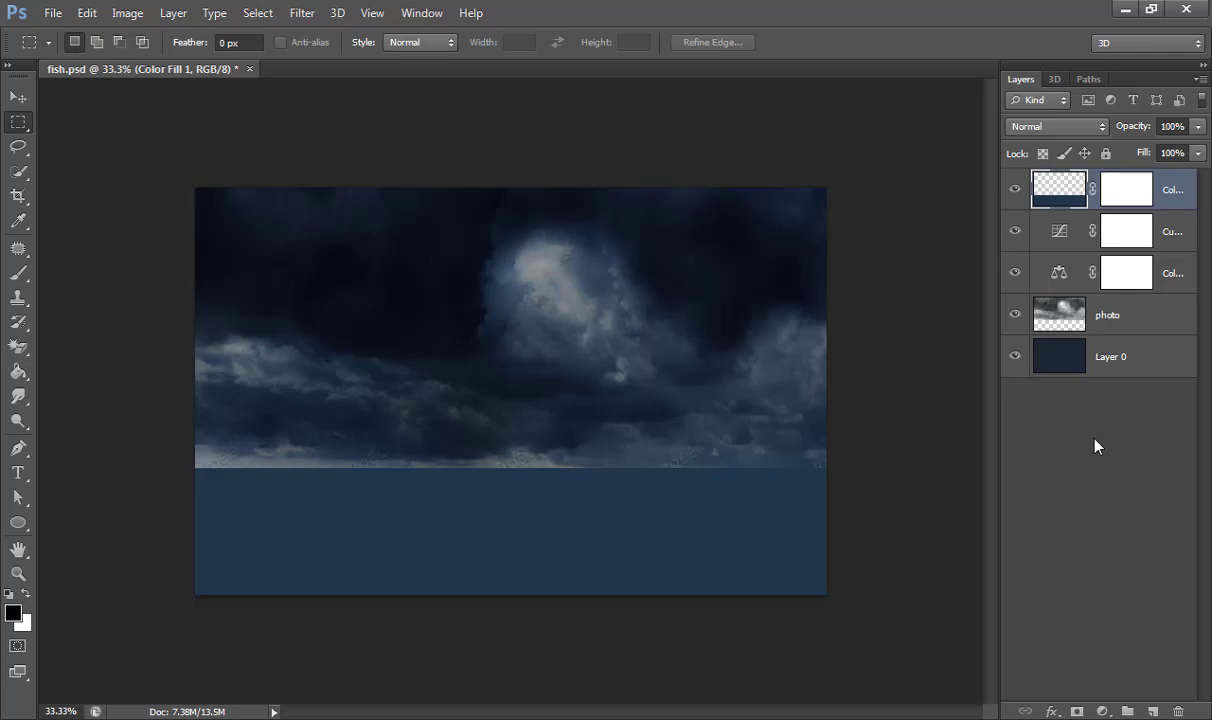
Step: Add a Curves adjustment bending the curve down to darken the water
click(1016, 360)
click(1016, 360)
click(1102, 711)
click(1073, 406)
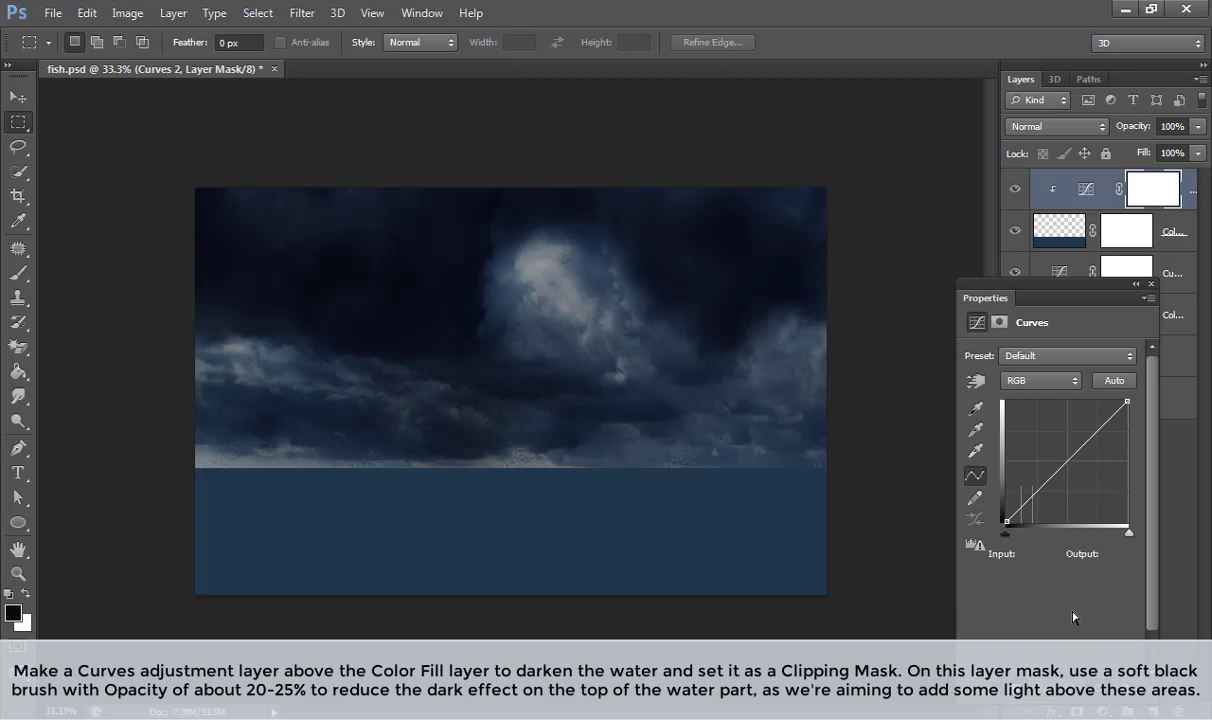
drag(1047, 481, 1047, 502)
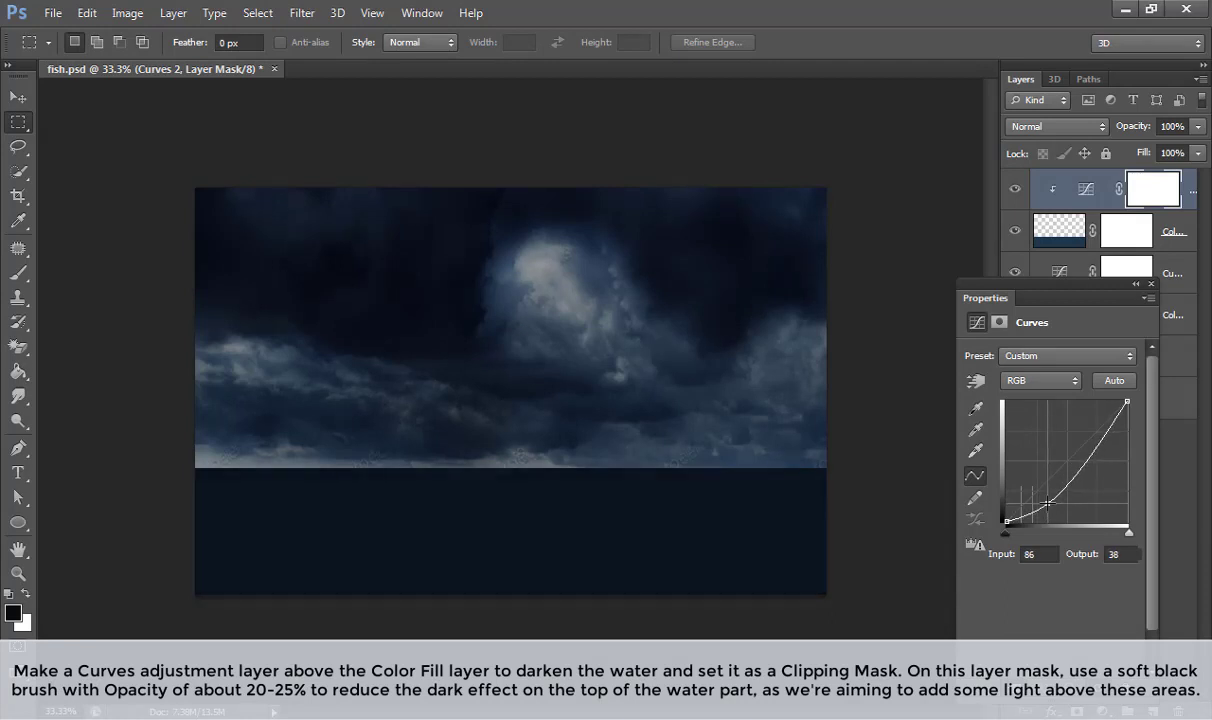
Step: Brush the Curves mask with a soft brush to leave two lighter water patches
click(1150, 284)
key(b)
key(ctrl+plus)
key(ctrl+plus)
scroll(908, 492, up, 2)
key(ctrl+plus)
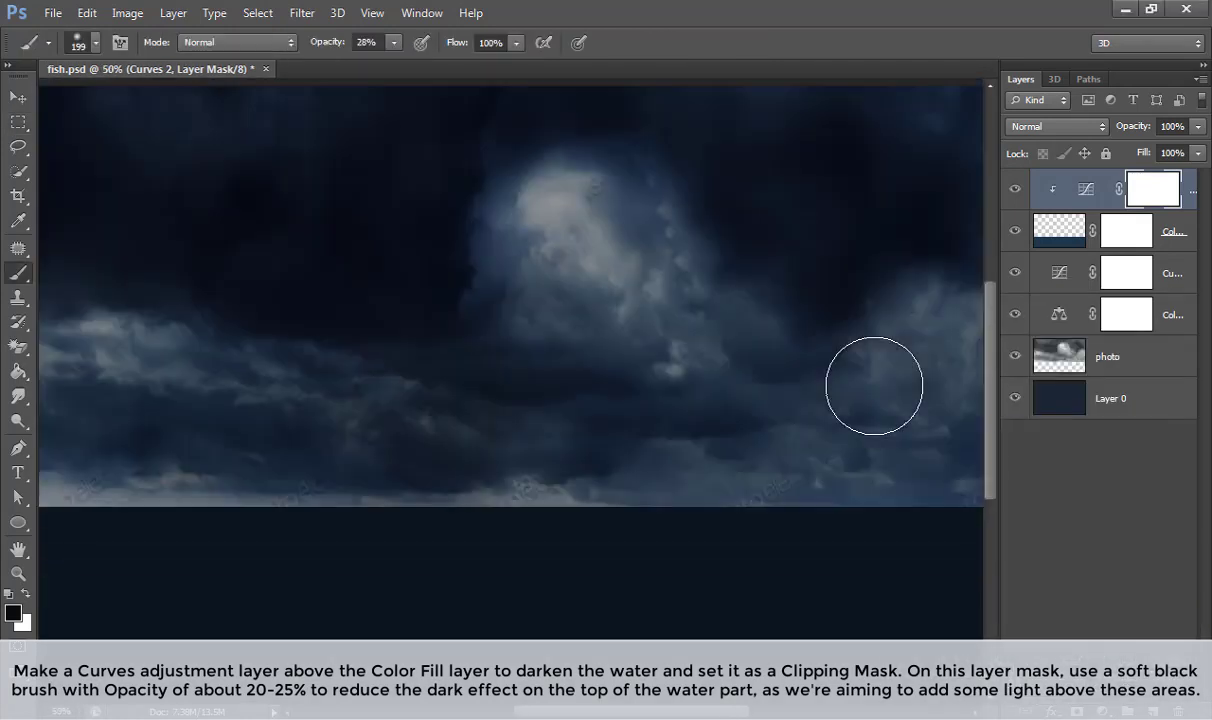
key(ctrl+minus)
key(ctrl+minus)
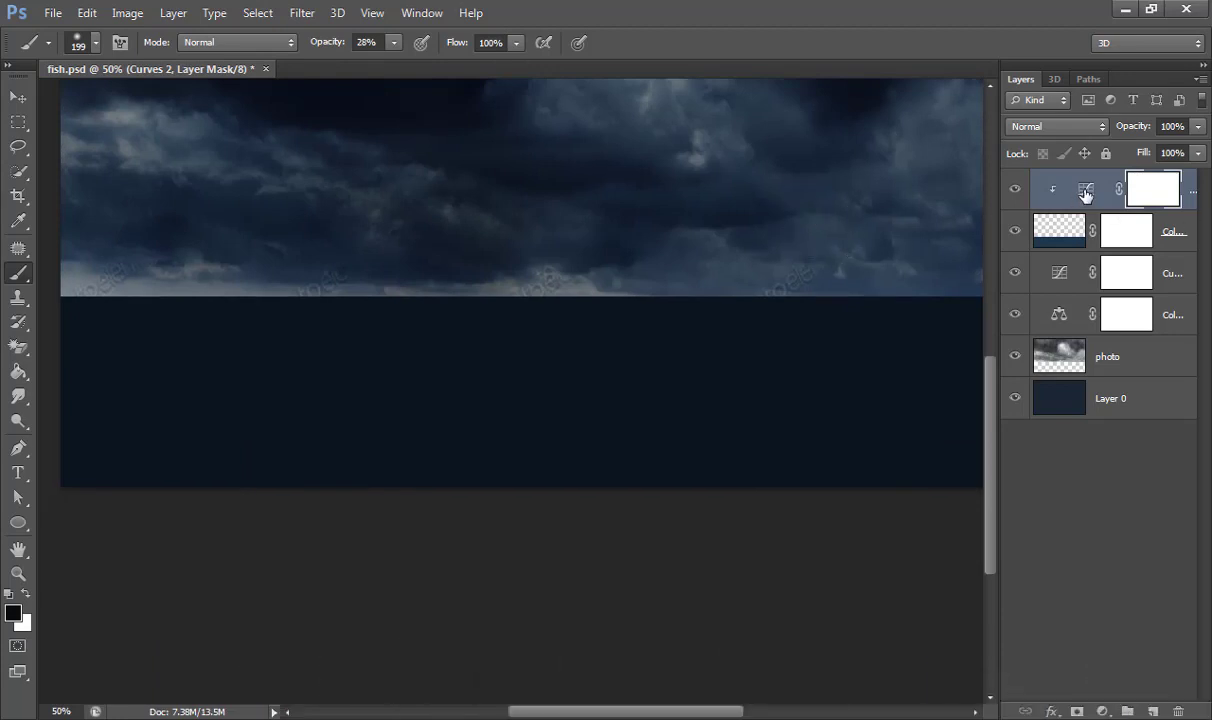
double_click(1085, 189)
click(1150, 284)
click(1153, 189)
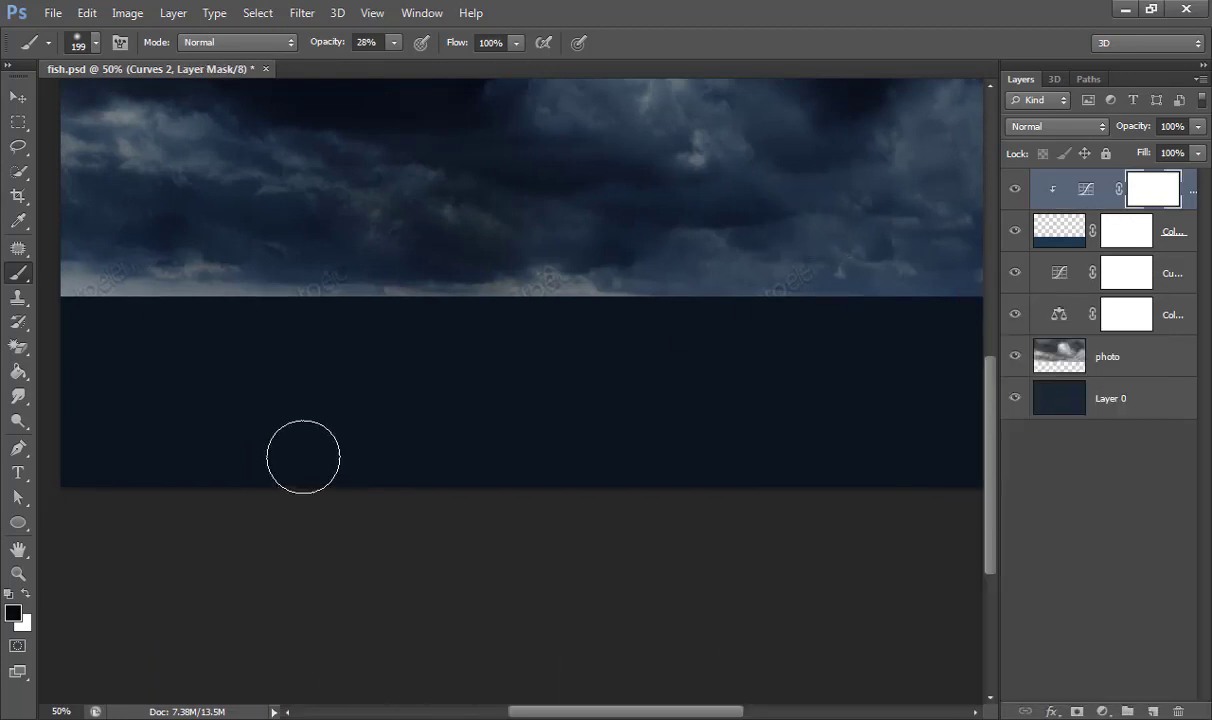
mouse_move(408, 321)
mouse_down()
mouse_move(308, 346)
mouse_move(284, 368)
mouse_move(617, 395)
mouse_up()
drag(768, 319, 866, 371)
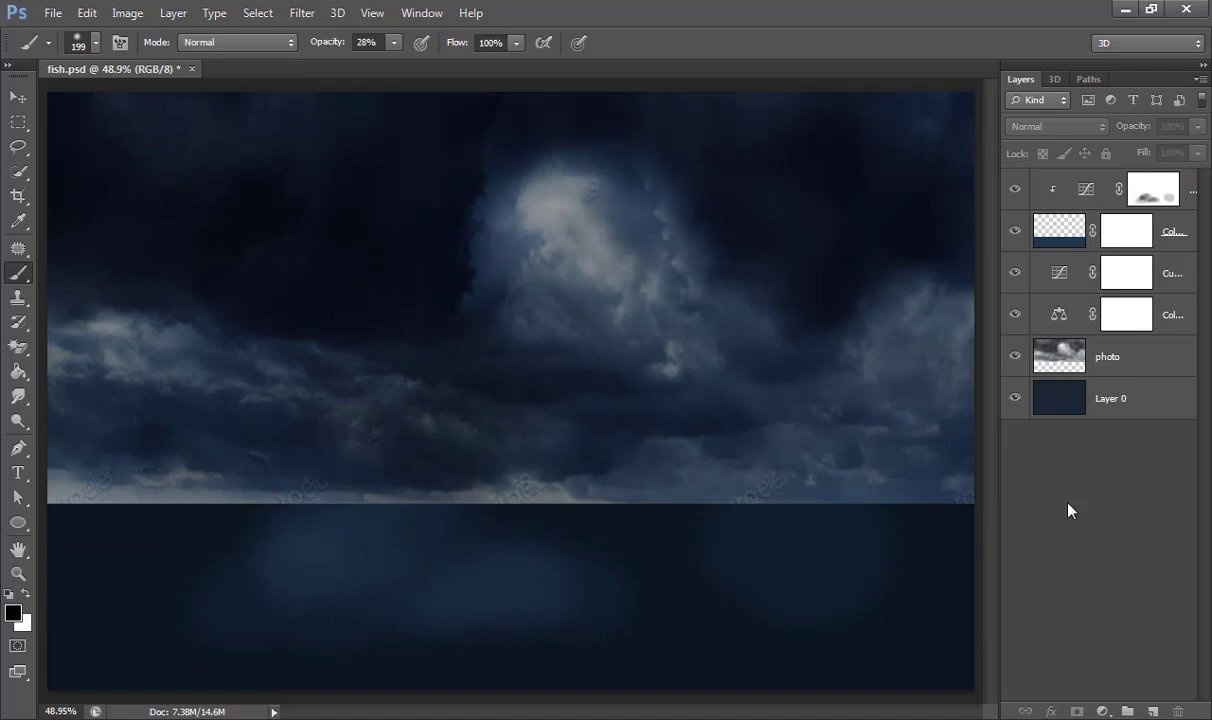
Step: Place the blue-15835_1920 sea photo into fish.psd and delete its sky
key(v)
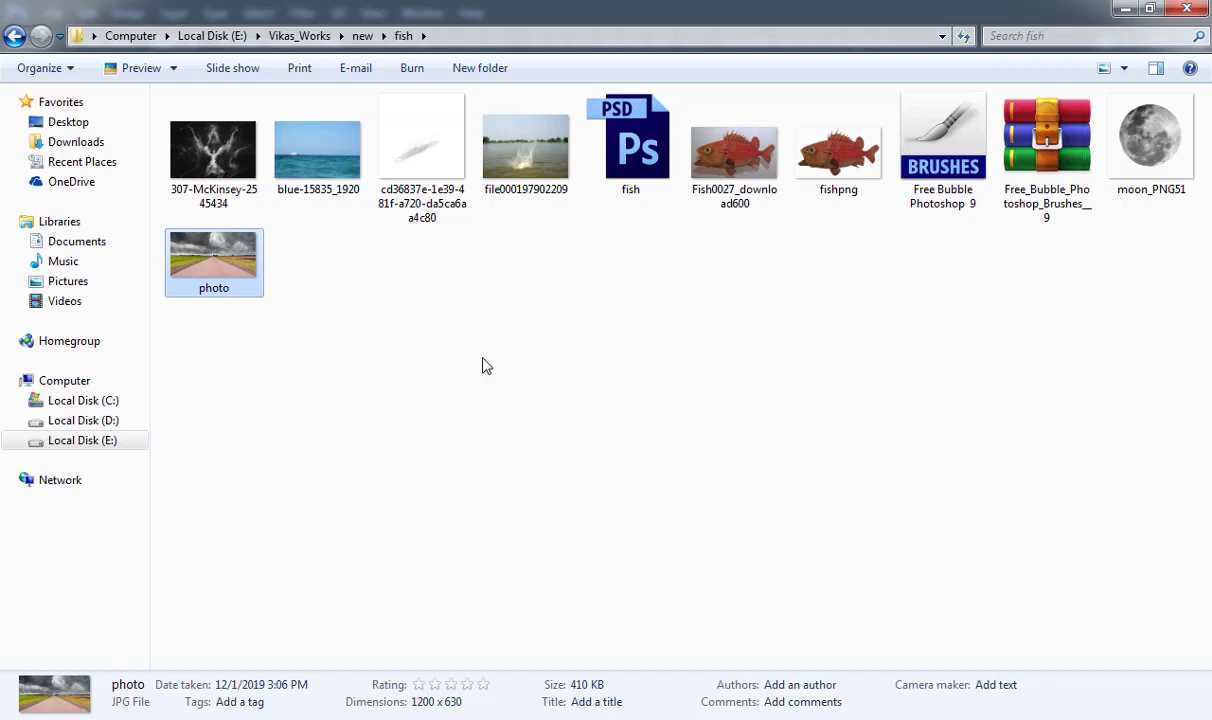
drag(318, 150, 495, 717)
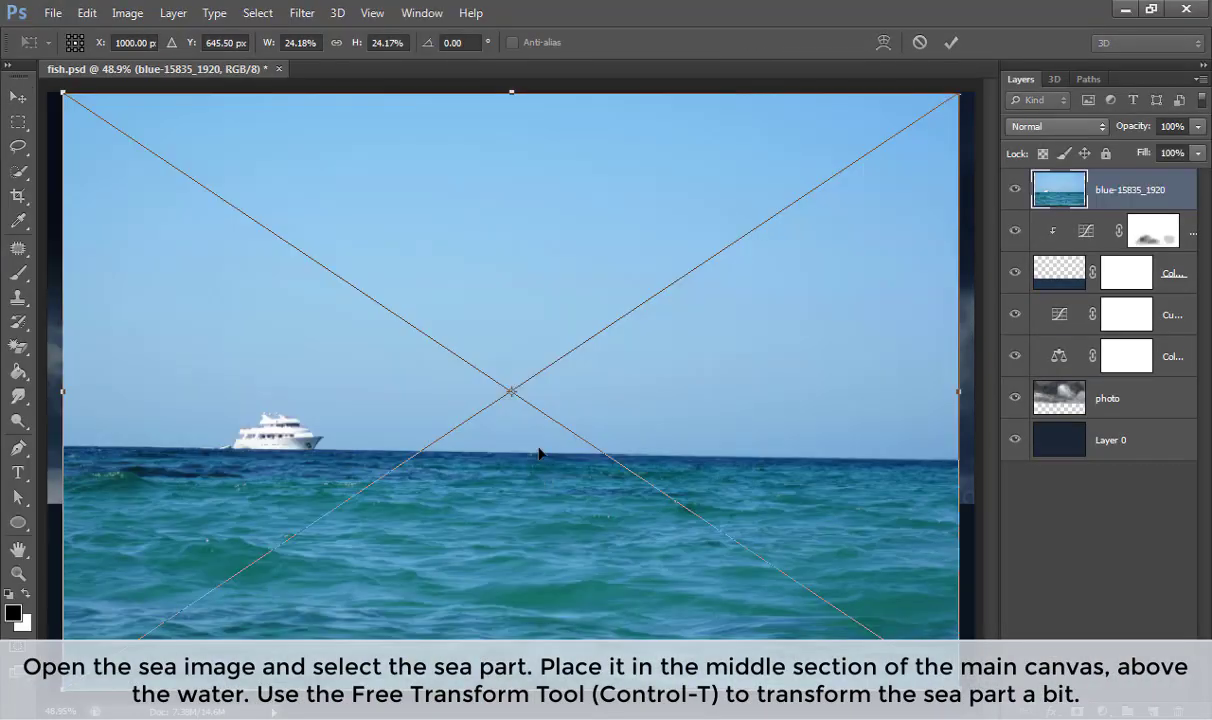
key(Return)
key(m)
drag(53, 95, 968, 458)
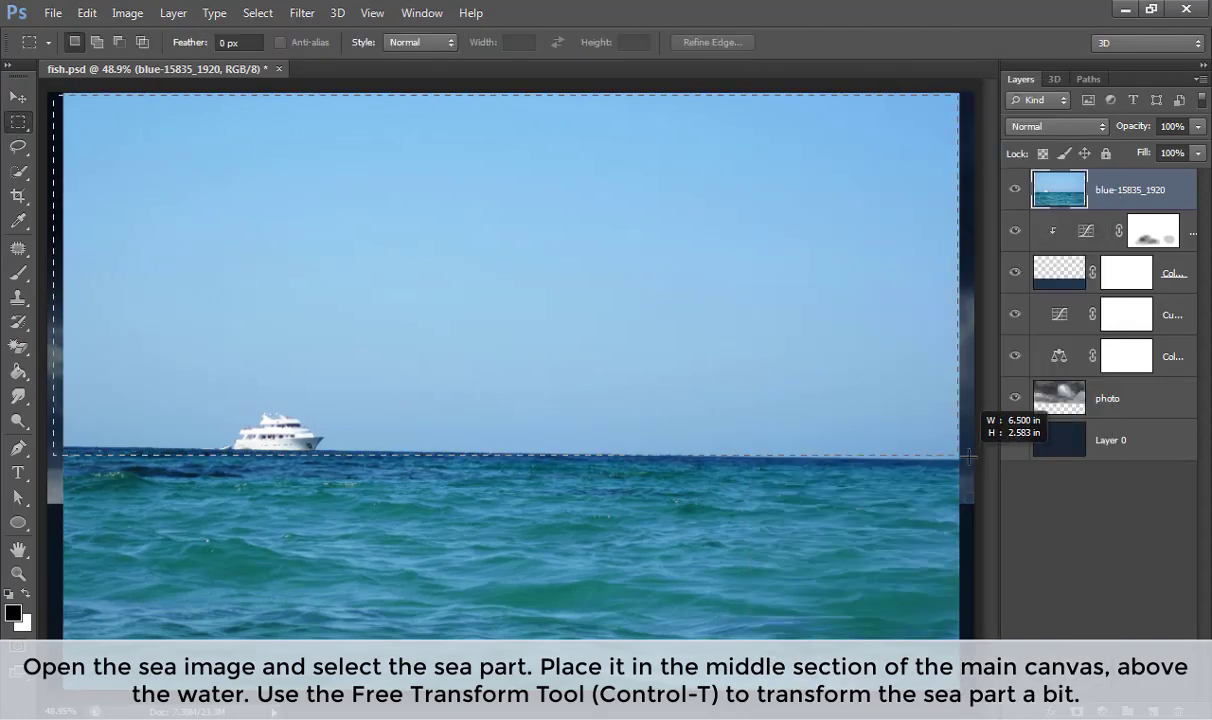
key(Delete)
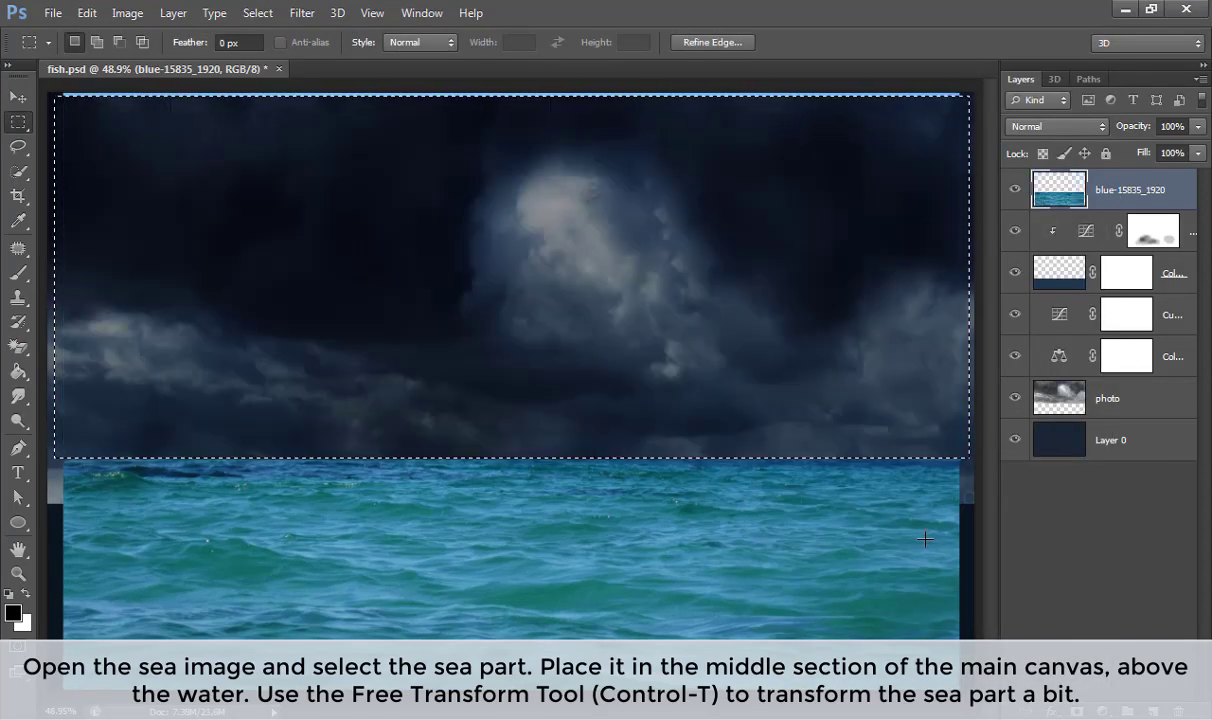
key(ctrl+d)
Step: Clear the leftover top strip and stretch the sea band across the scene's middle
key(v)
mouse_move(582, 579)
mouse_down()
mouse_move(543, 537)
mouse_move(568, 609)
mouse_up()
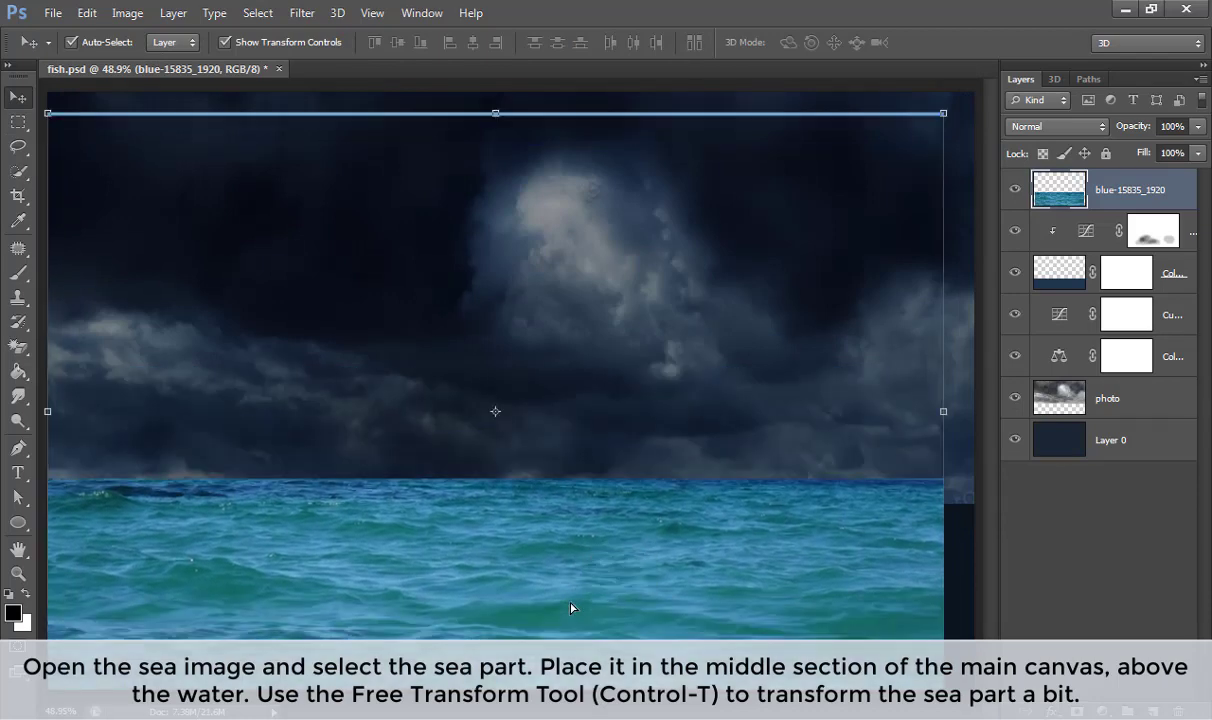
key(ctrl+minus)
key(ctrl+minus)
key(m)
mouse_move(274, 238)
mouse_down()
mouse_move(673, 317)
mouse_move(752, 318)
mouse_up()
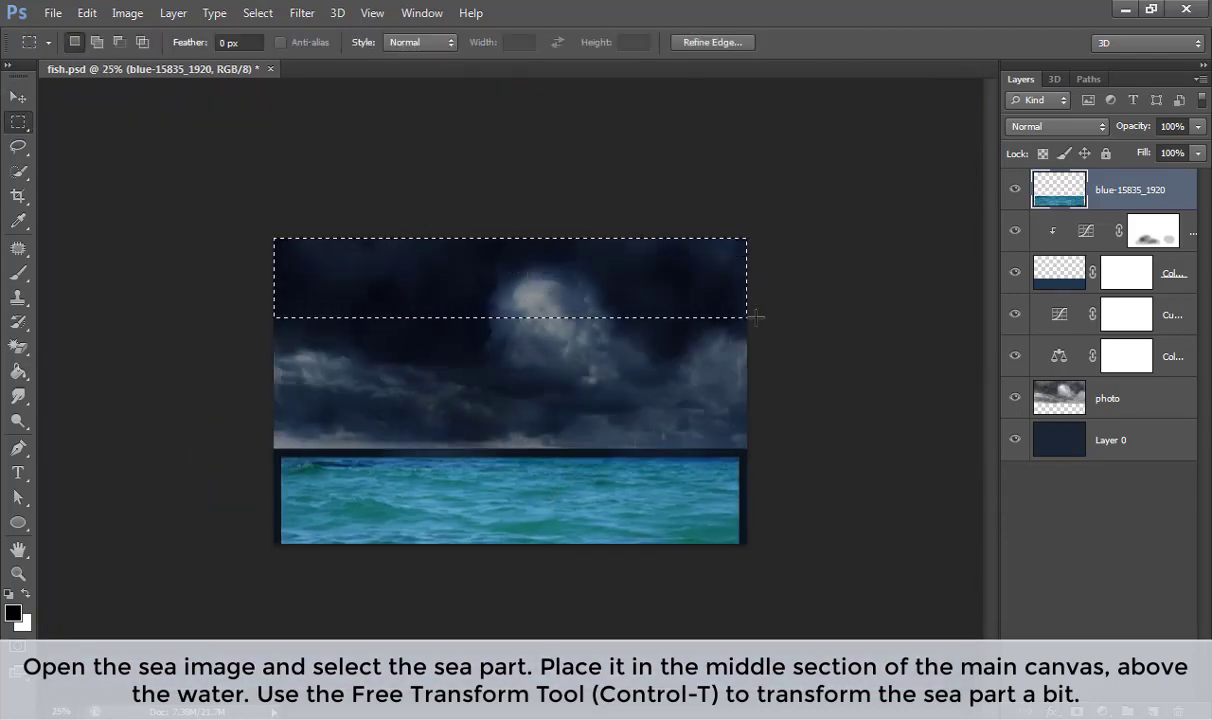
key(Delete)
key(v)
key(ctrl+d)
drag(609, 548, 609, 482)
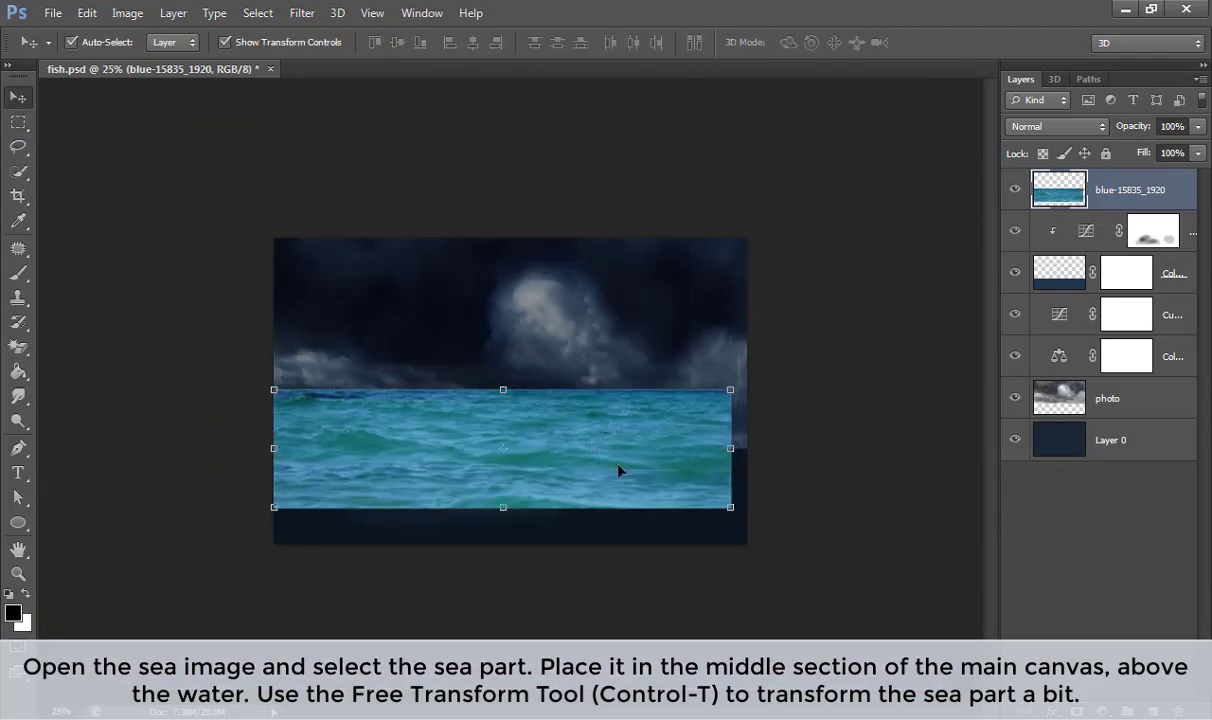
drag(730, 448, 746, 448)
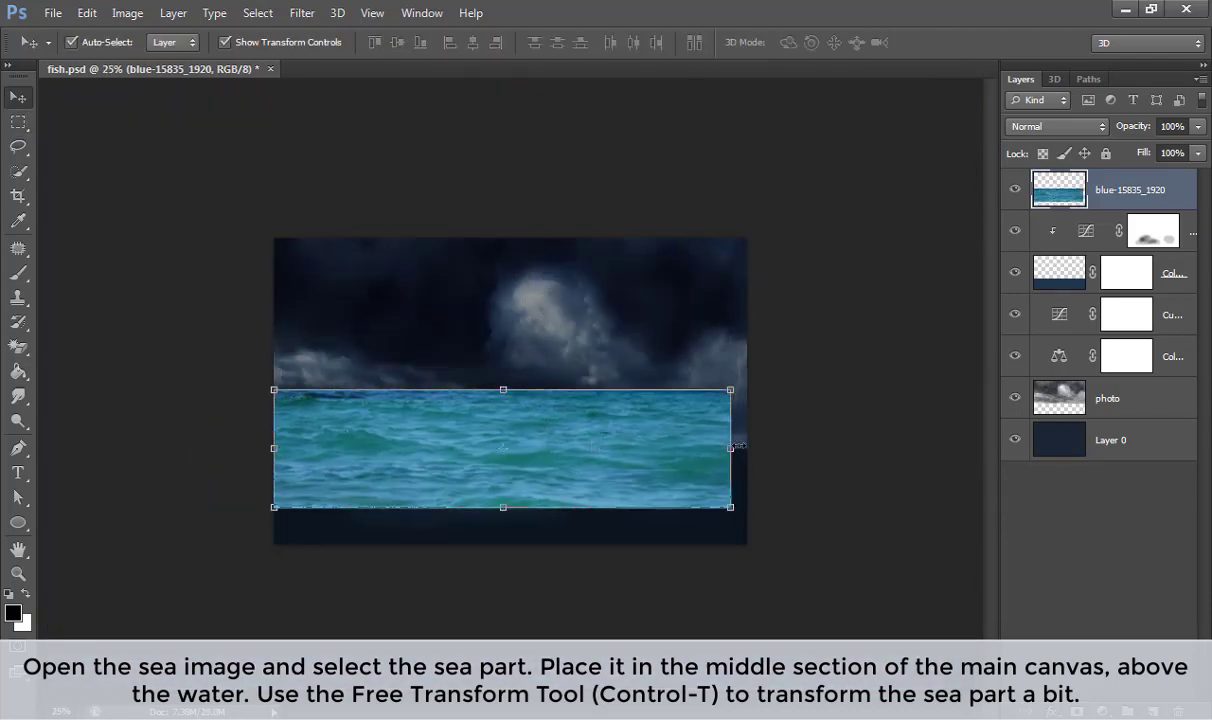
Step: Apply a perspective distortion to the sea band, narrowing its top edge
right_click(644, 442)
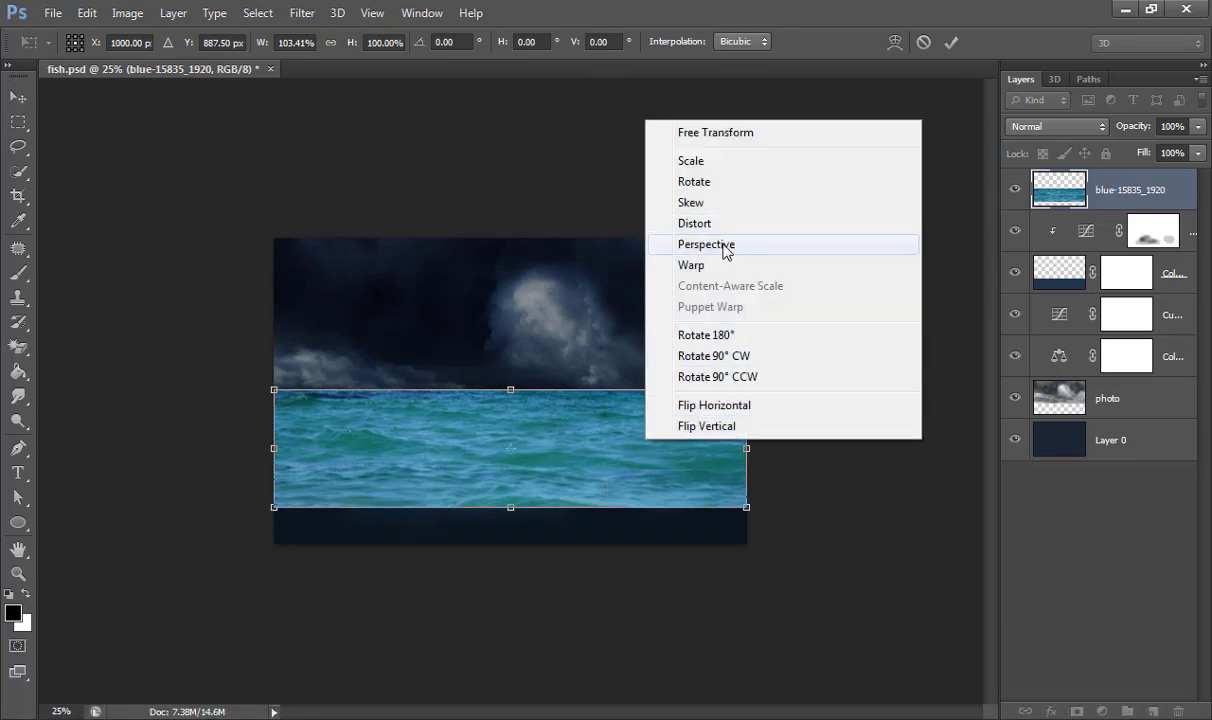
click(724, 245)
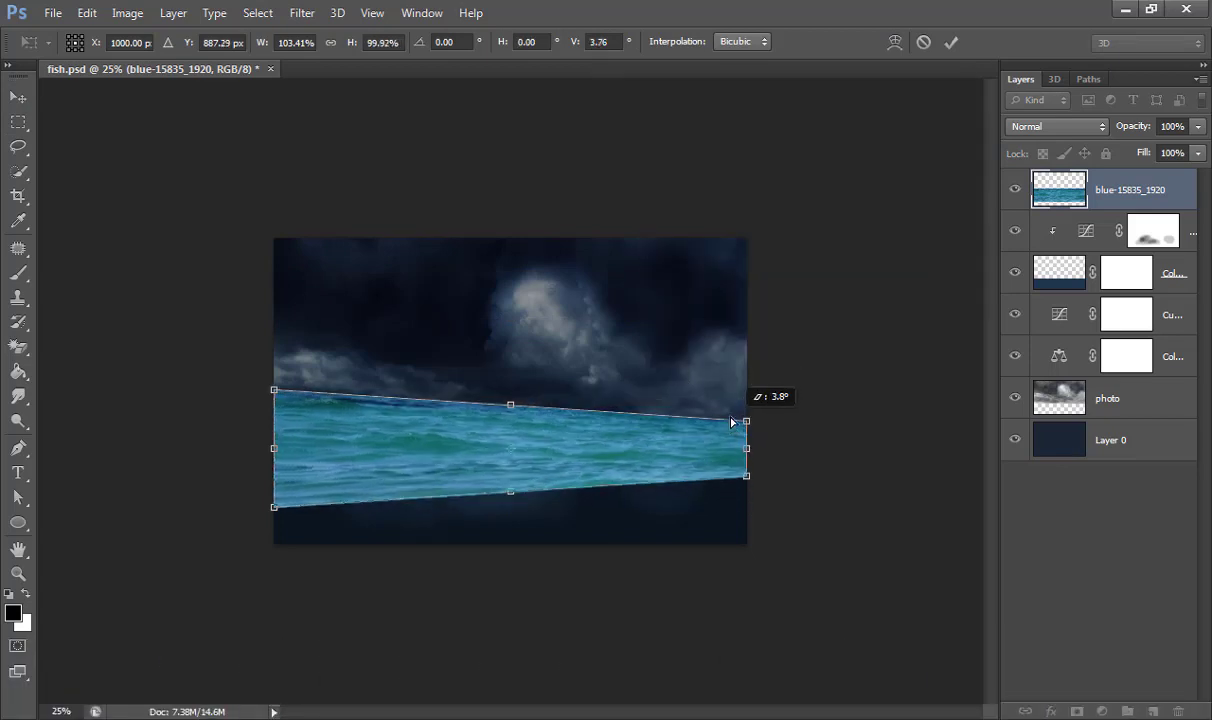
drag(748, 392, 710, 390)
mouse_move(274, 507)
mouse_down()
mouse_move(288, 485)
mouse_move(217, 486)
mouse_up()
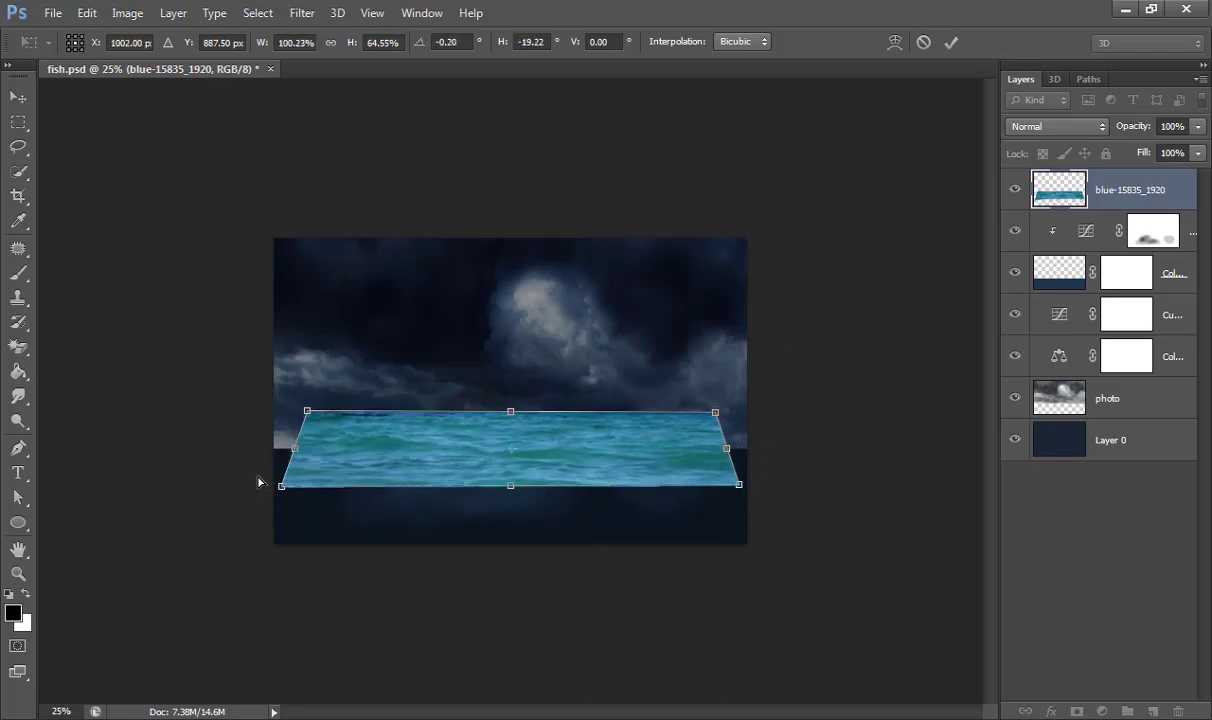
key(Return)
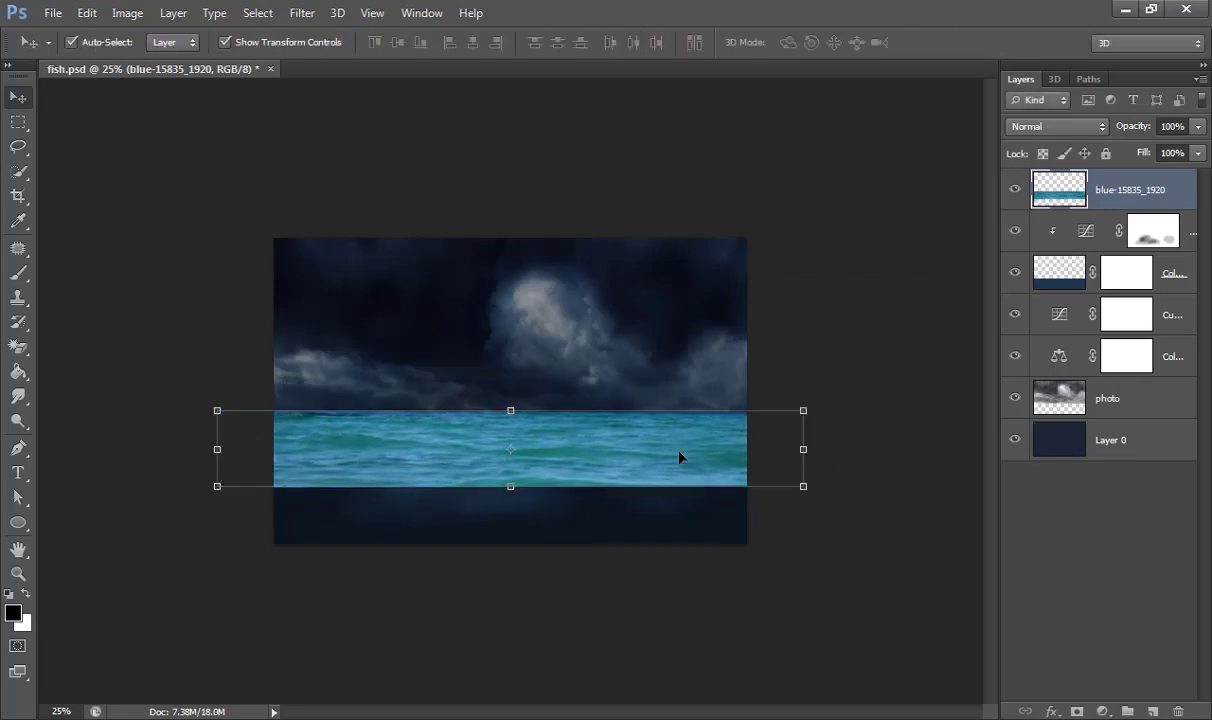
Step: Nudge the sea band up and squash it vertically to make it thinner
drag(657, 426, 655, 416)
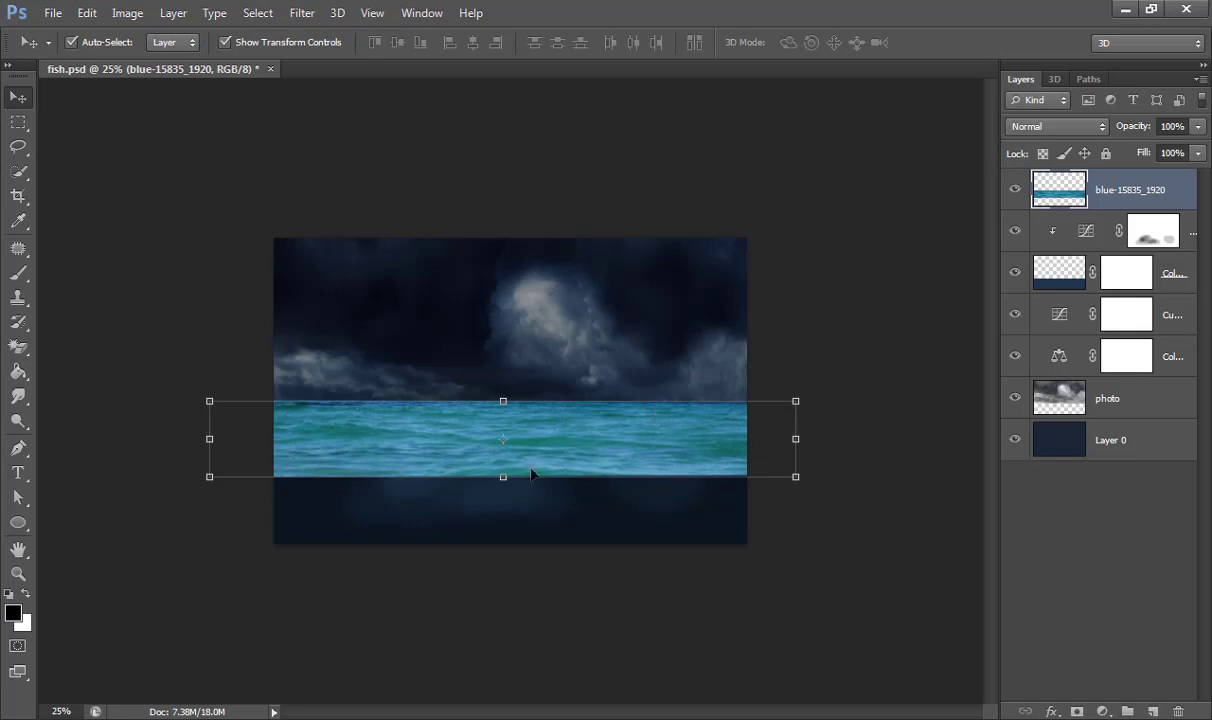
mouse_move(503, 477)
mouse_down()
mouse_move(503, 449)
mouse_move(479, 436)
mouse_up()
key(Return)
key(b)
key(ctrl+z)
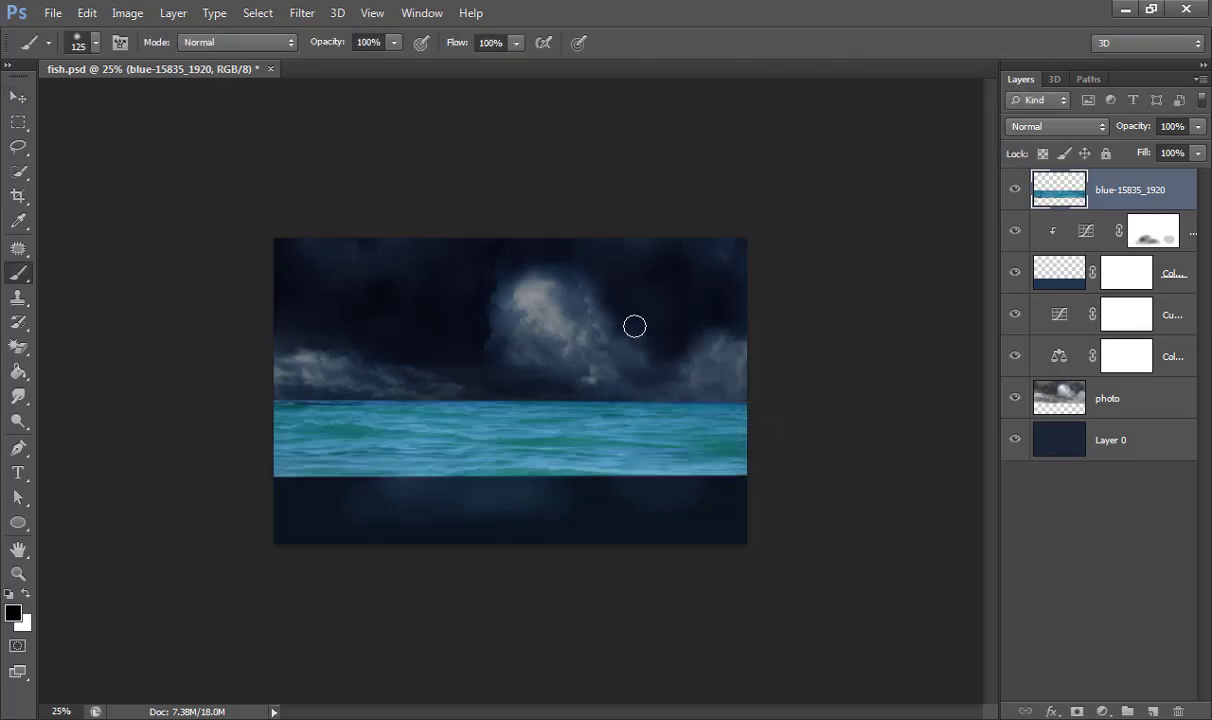
key(e)
key(shift+e)
key(v)
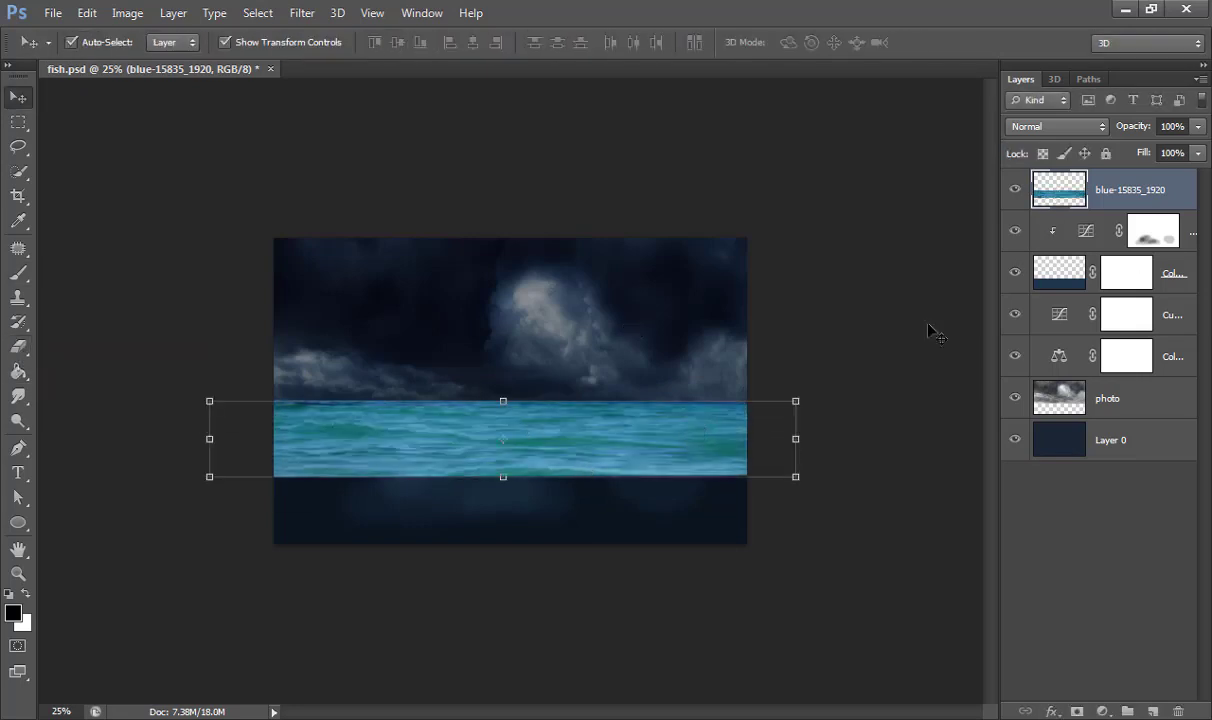
drag(503, 477, 503, 453)
key(Return)
Step: Erase the sea band's top and bottom edges into waves, nudging it slightly down
key(e)
drag(288, 454, 752, 452)
key(v)
key(shift+Down)
key(shift+Down)
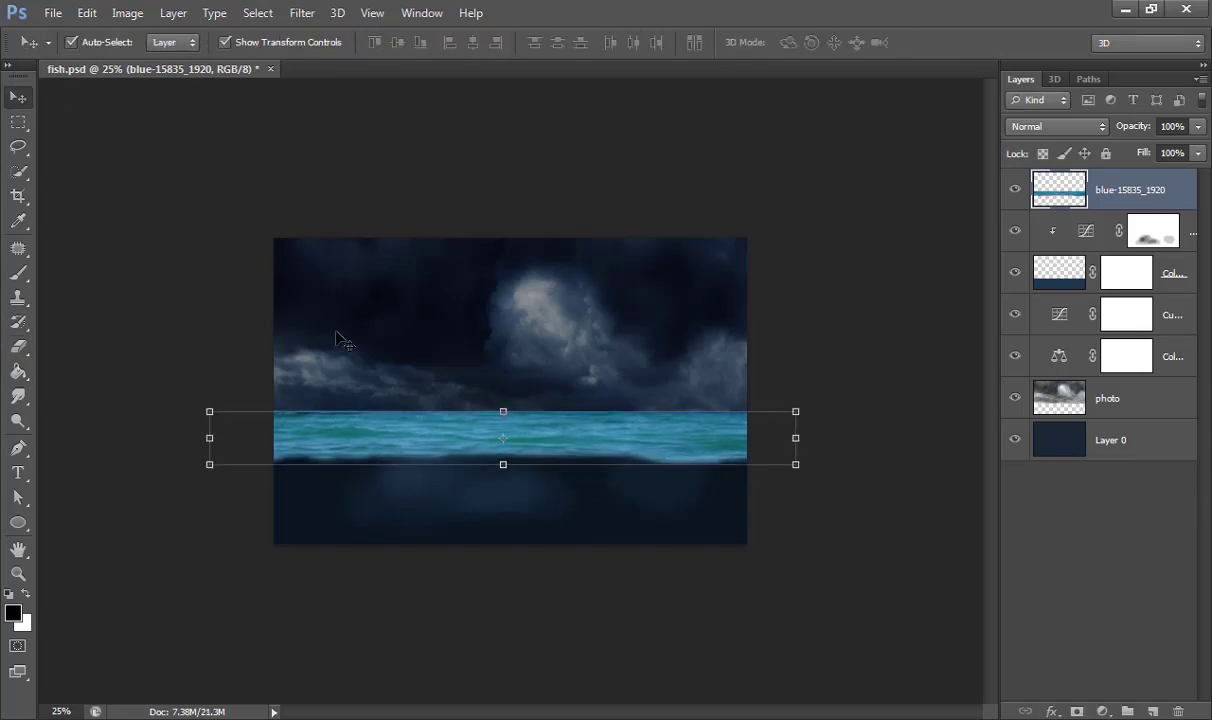
key(e)
drag(270, 411, 748, 411)
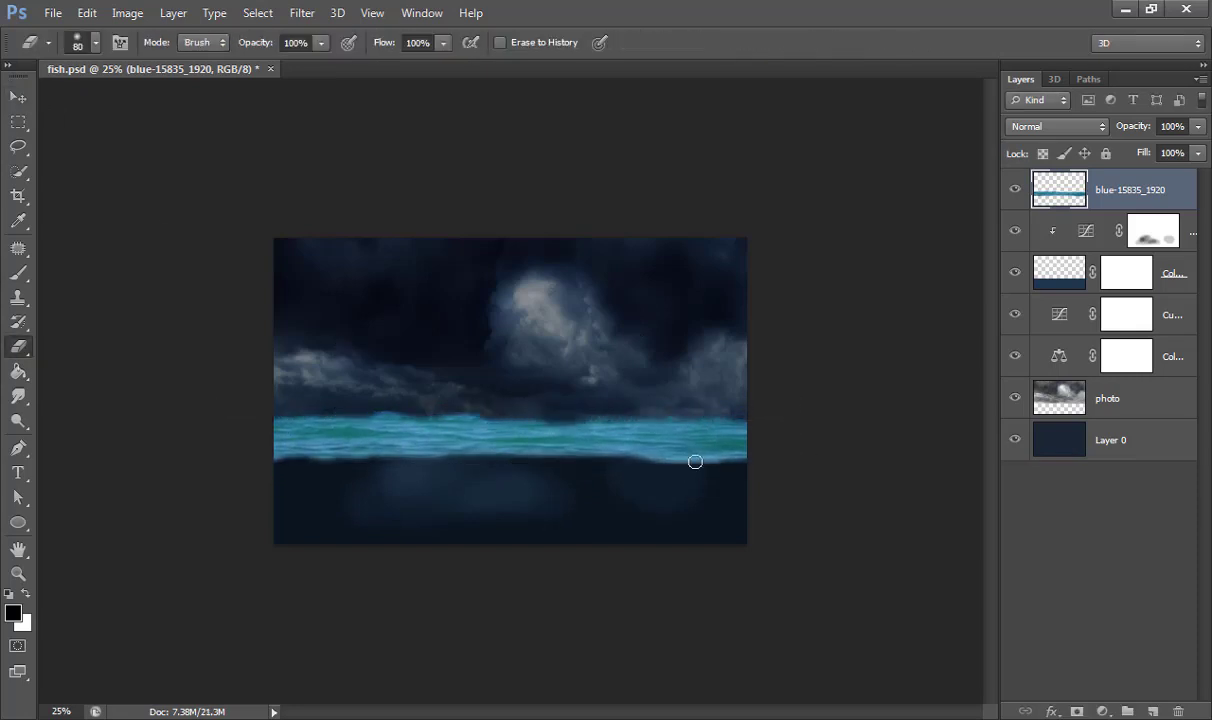
key(v)
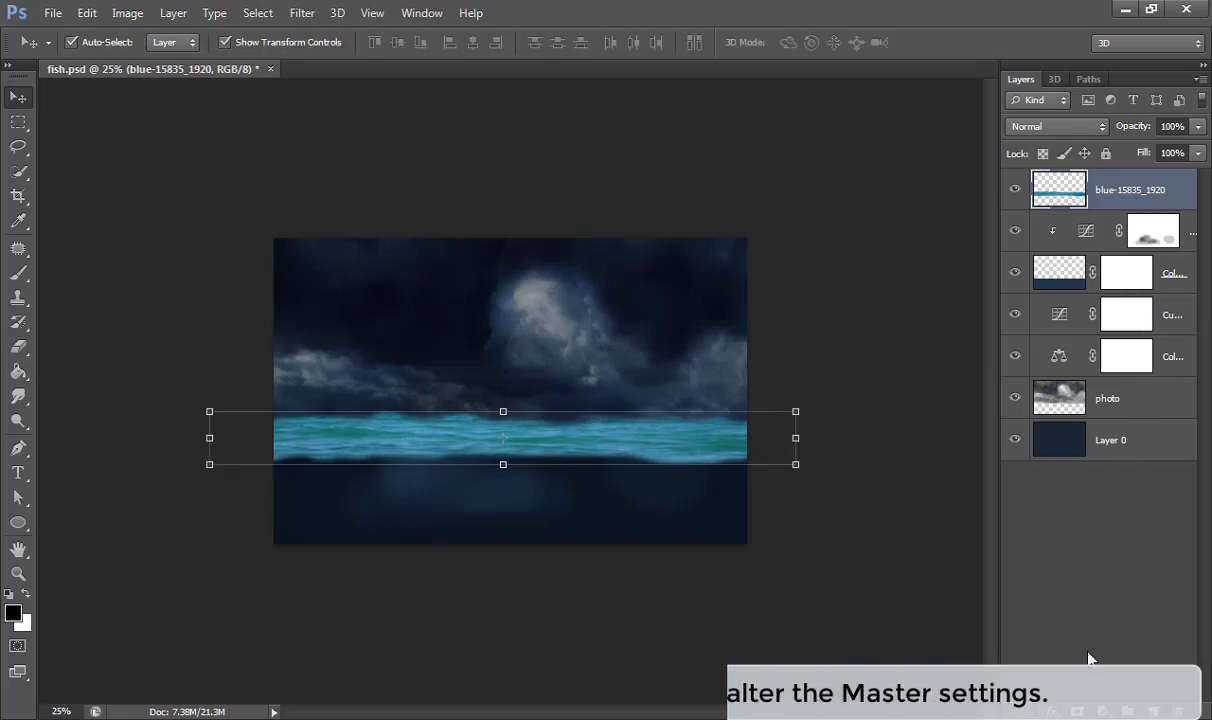
Step: Add a Hue/Saturation layer, Hue +24 and Saturation -38, clipped to the sea band
click(1102, 711)
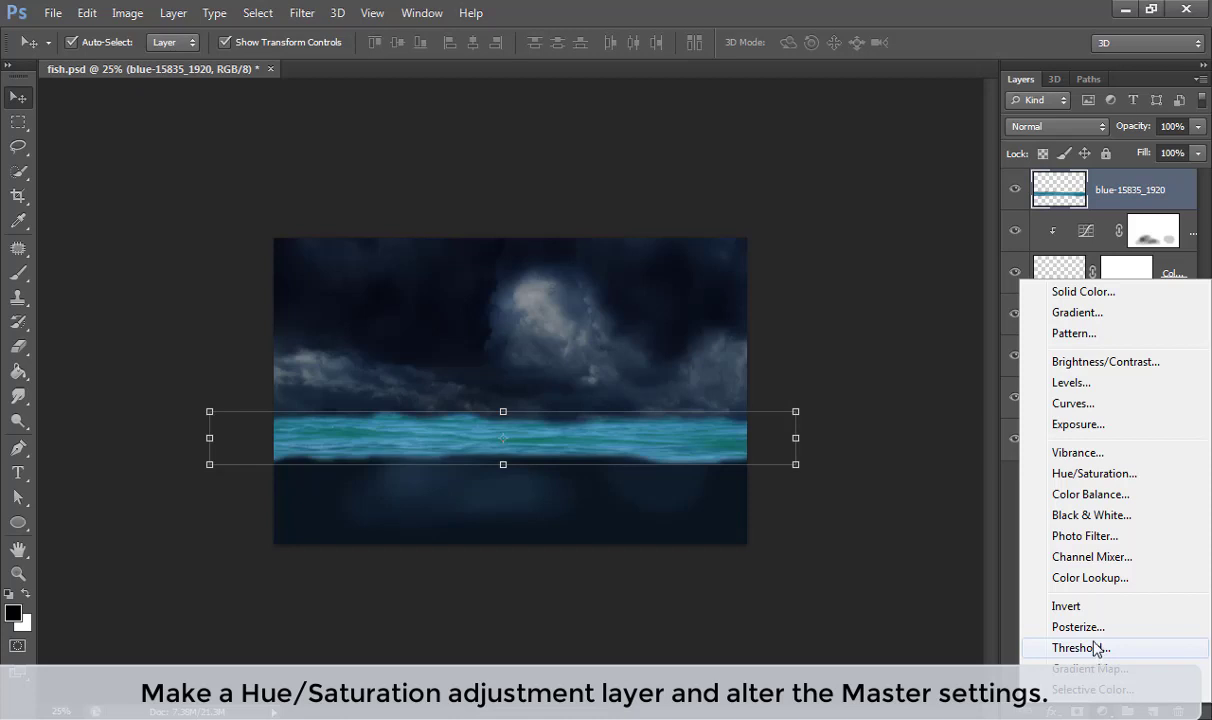
click(1094, 473)
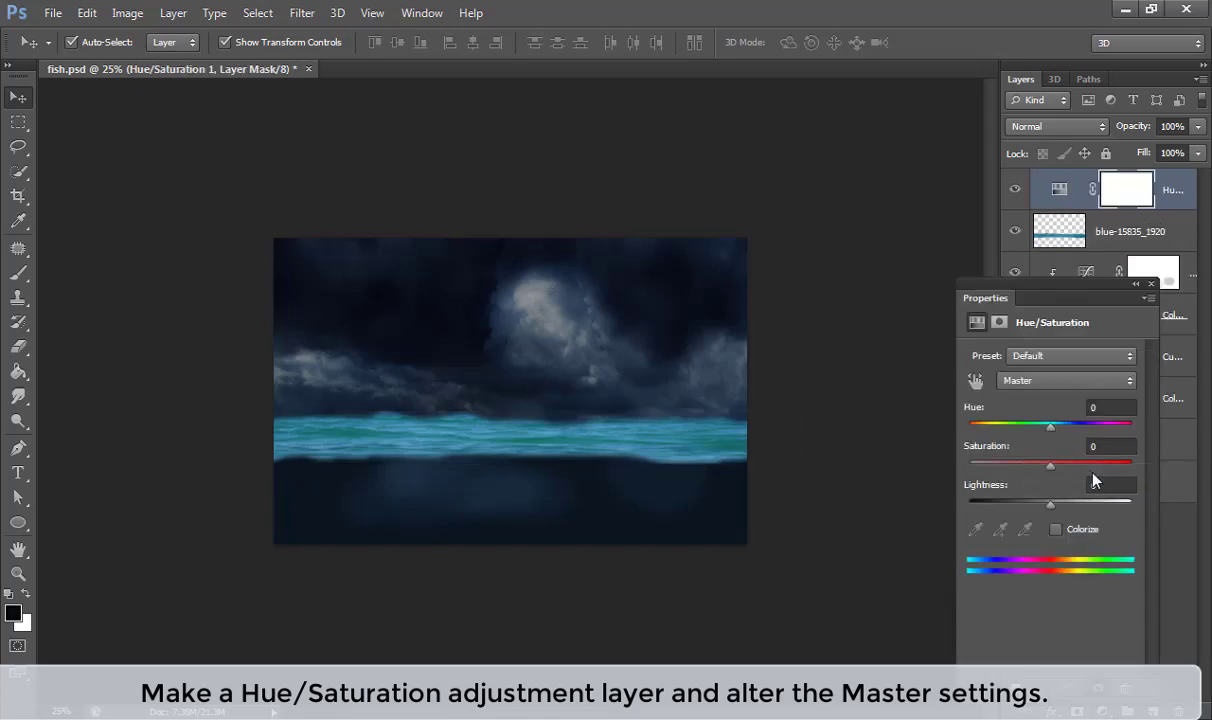
drag(1052, 425, 1071, 428)
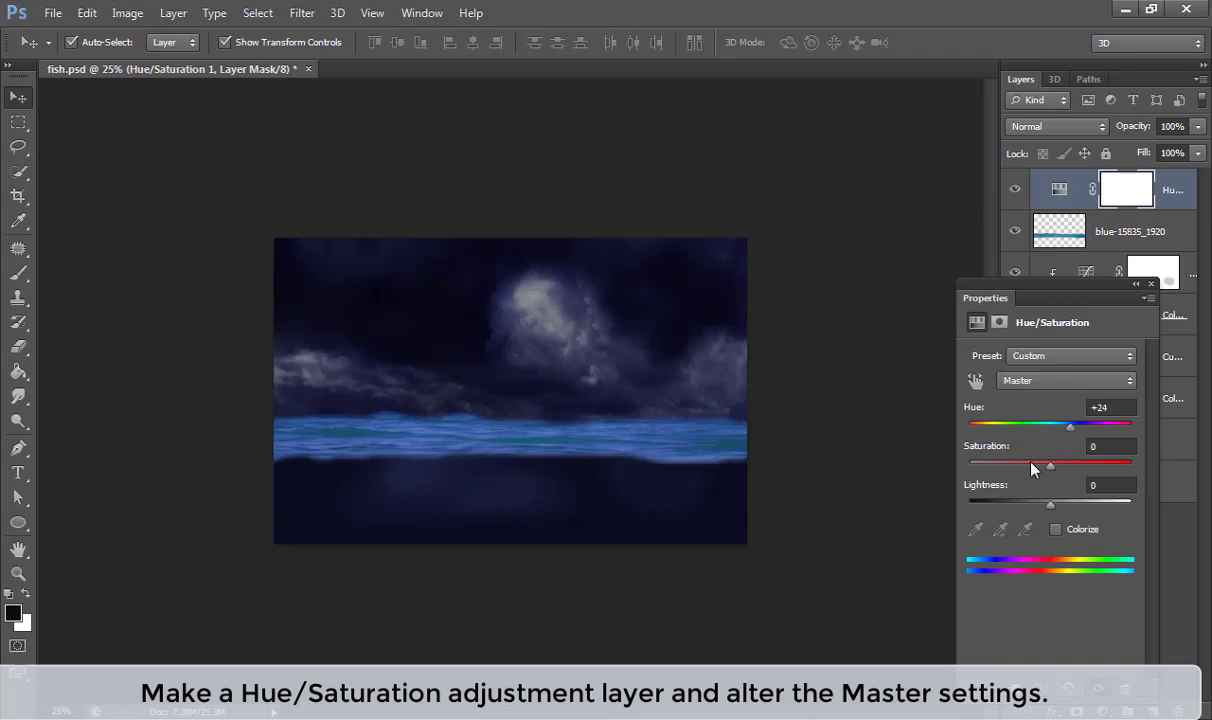
drag(1055, 468, 1020, 468)
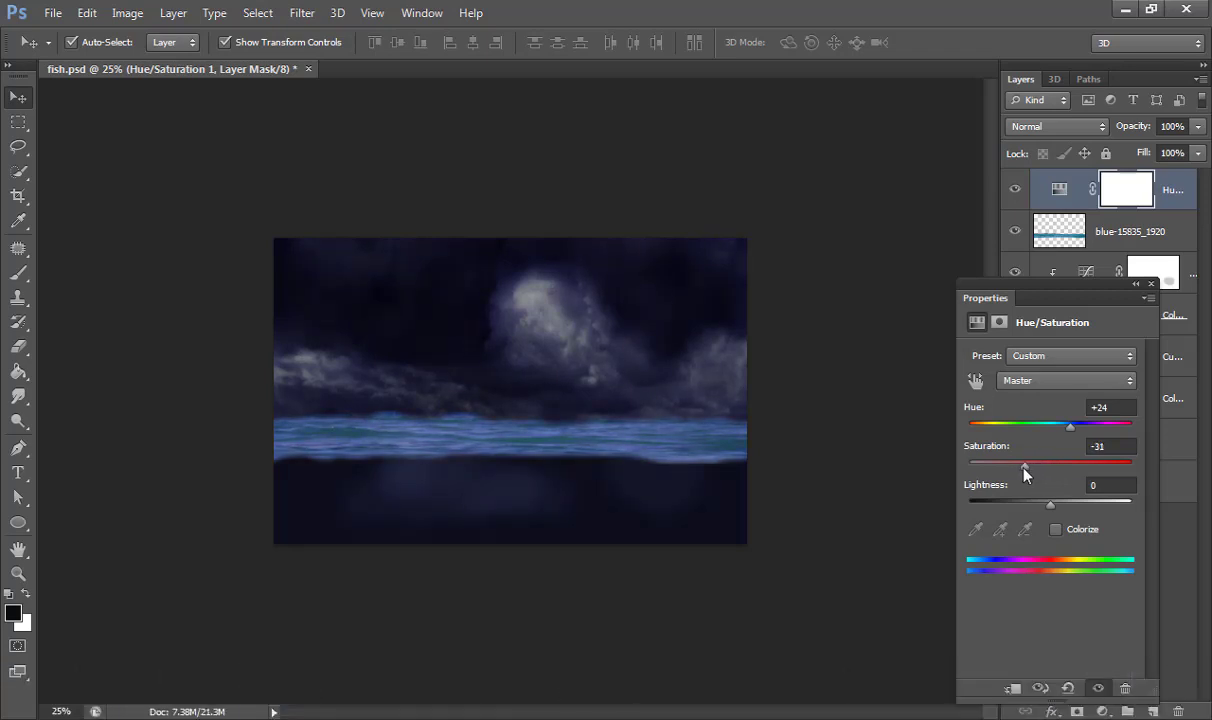
click(1151, 284)
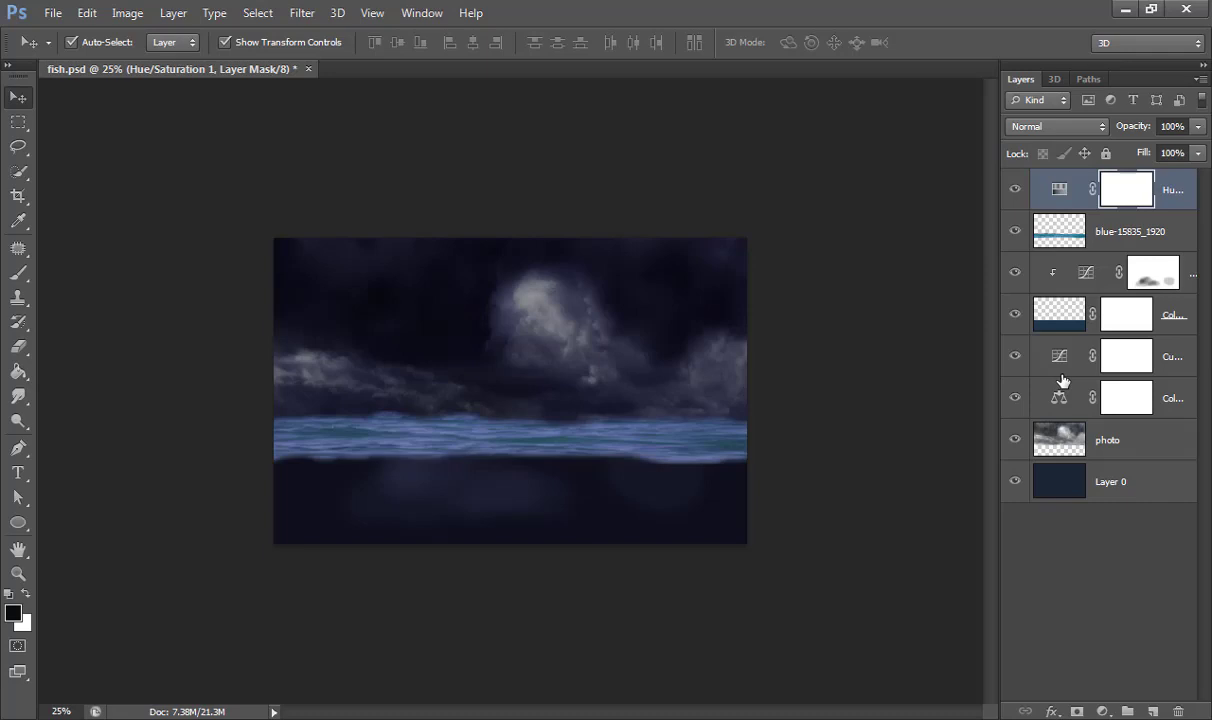
double_click(1060, 188)
click(1012, 688)
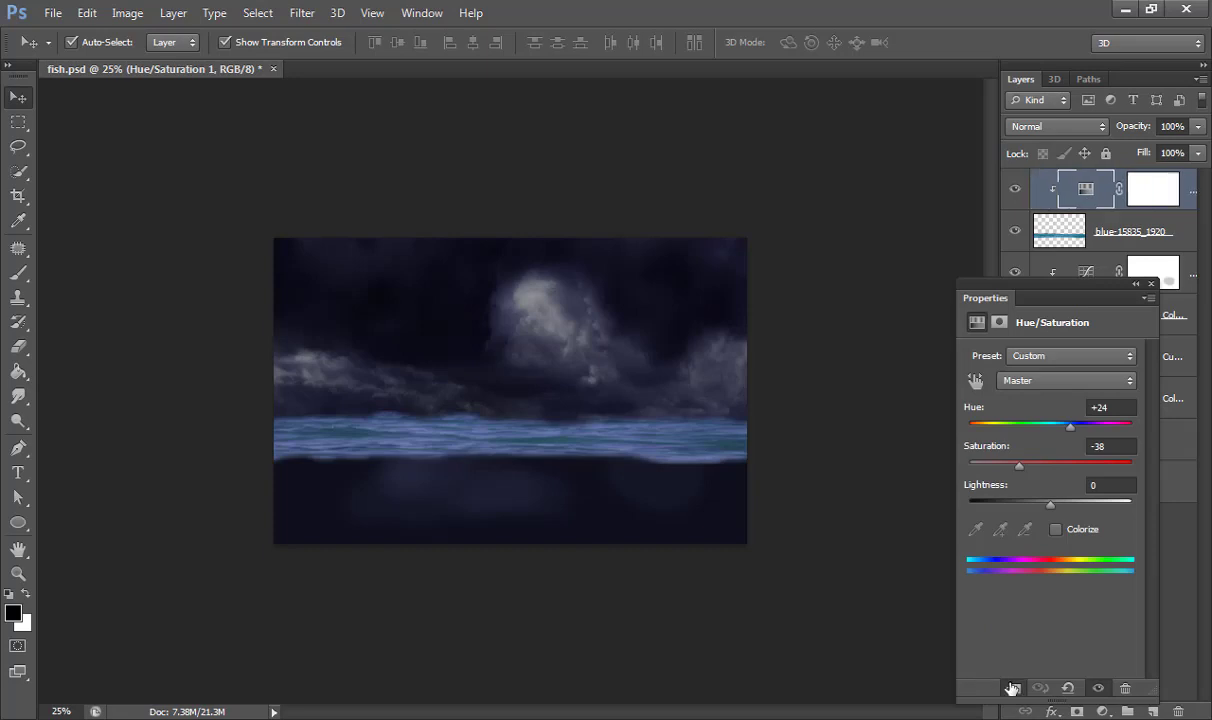
Step: Add a Curves layer clipped to the sea, pulling the midpoint down and the white point to output 118
click(1151, 286)
click(1105, 709)
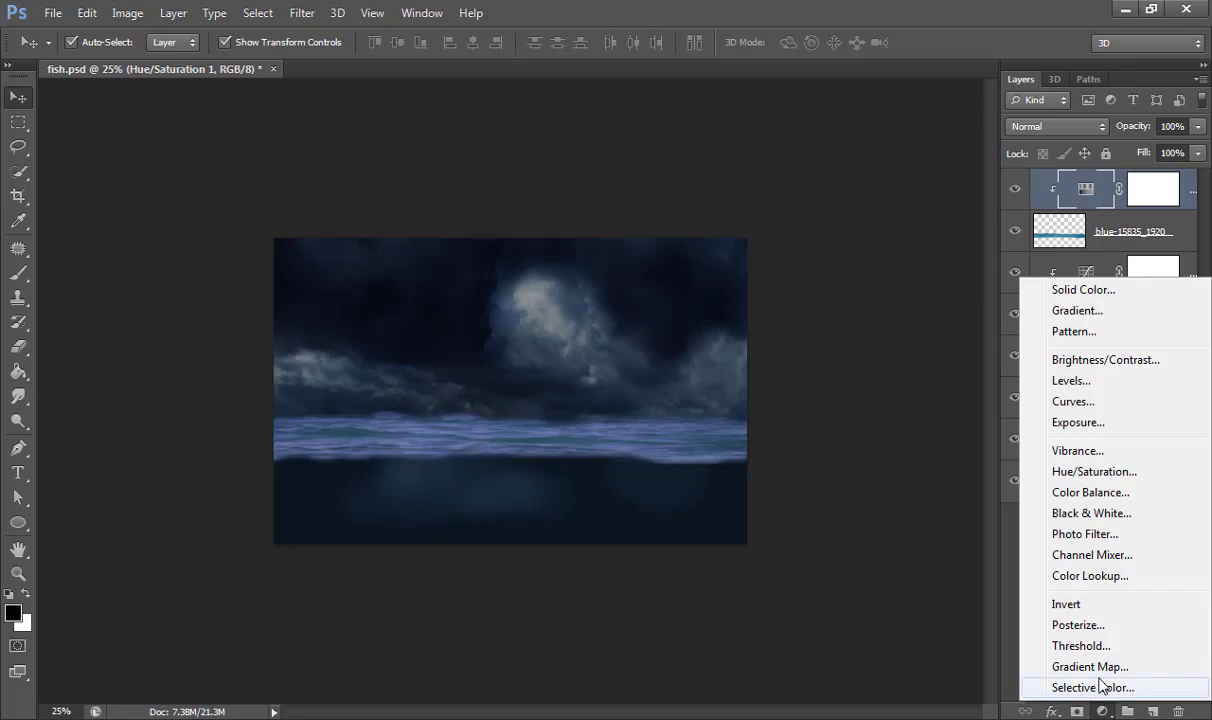
click(1085, 401)
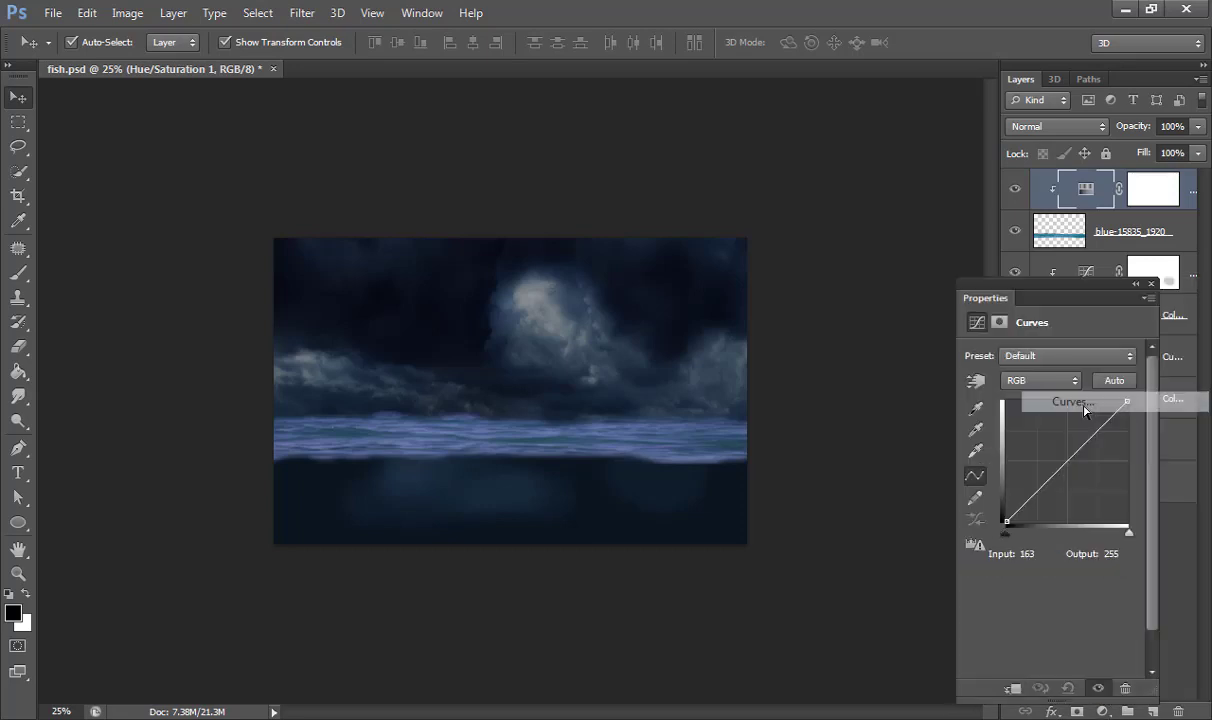
click(1010, 688)
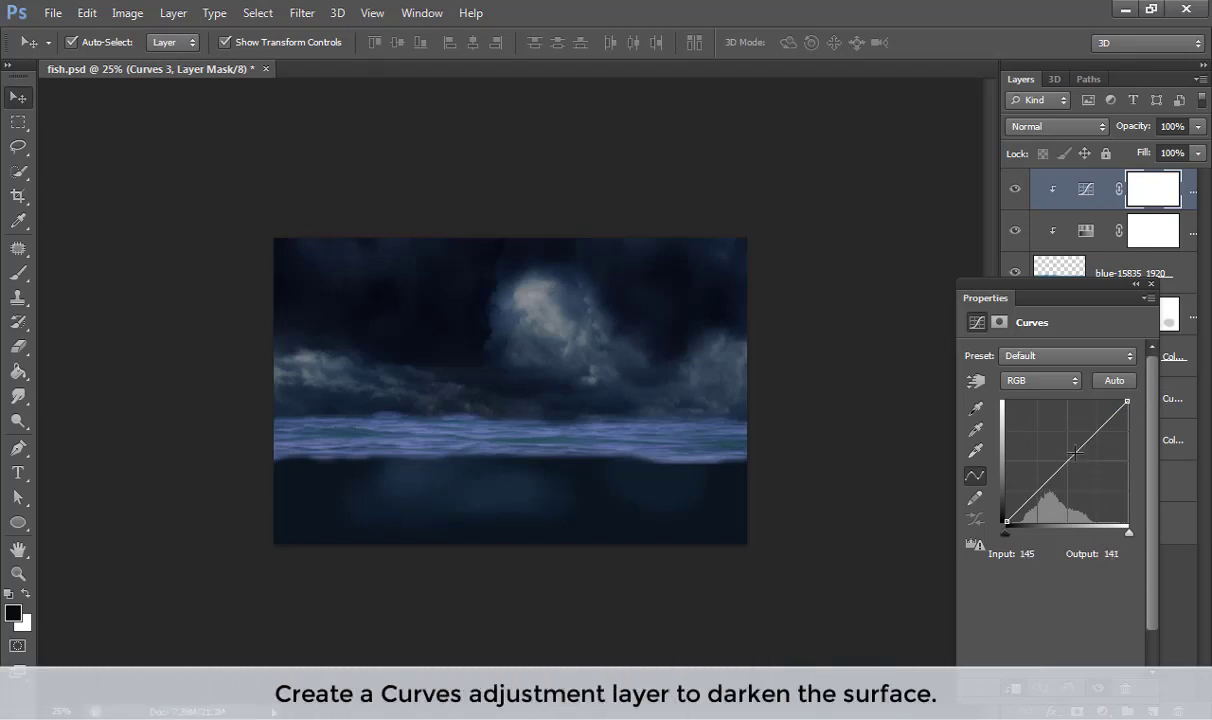
drag(1071, 453, 1074, 490)
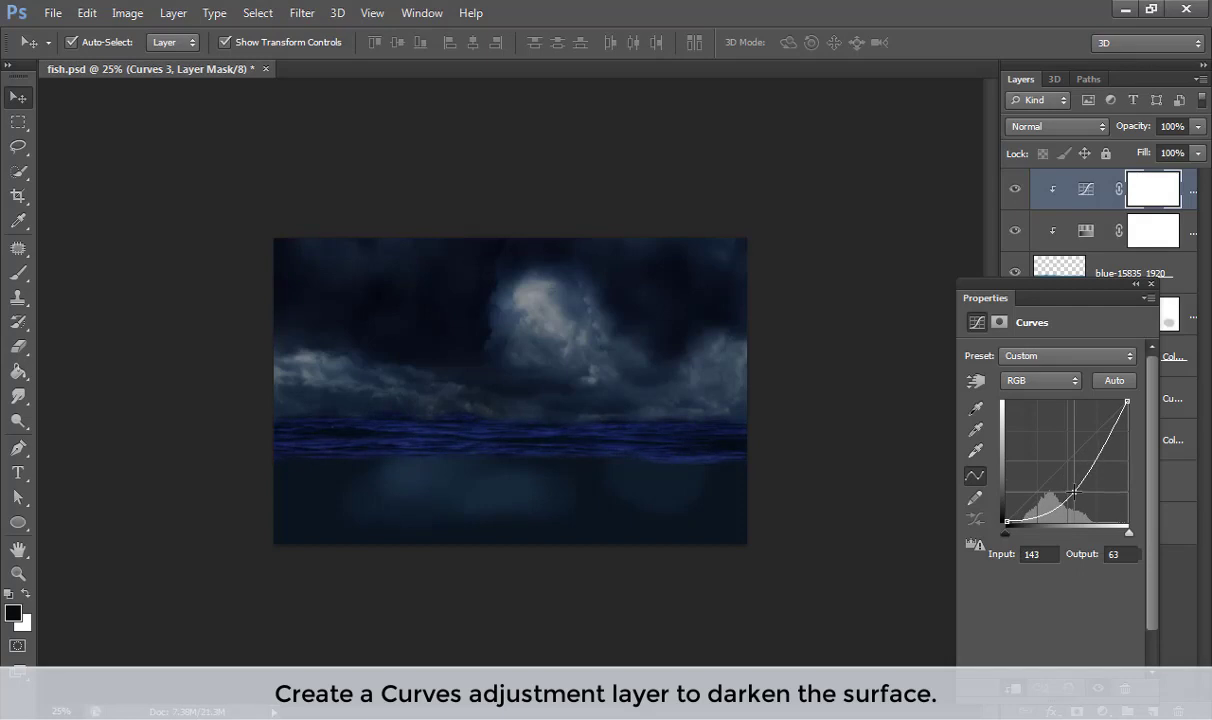
drag(1074, 490, 1077, 494)
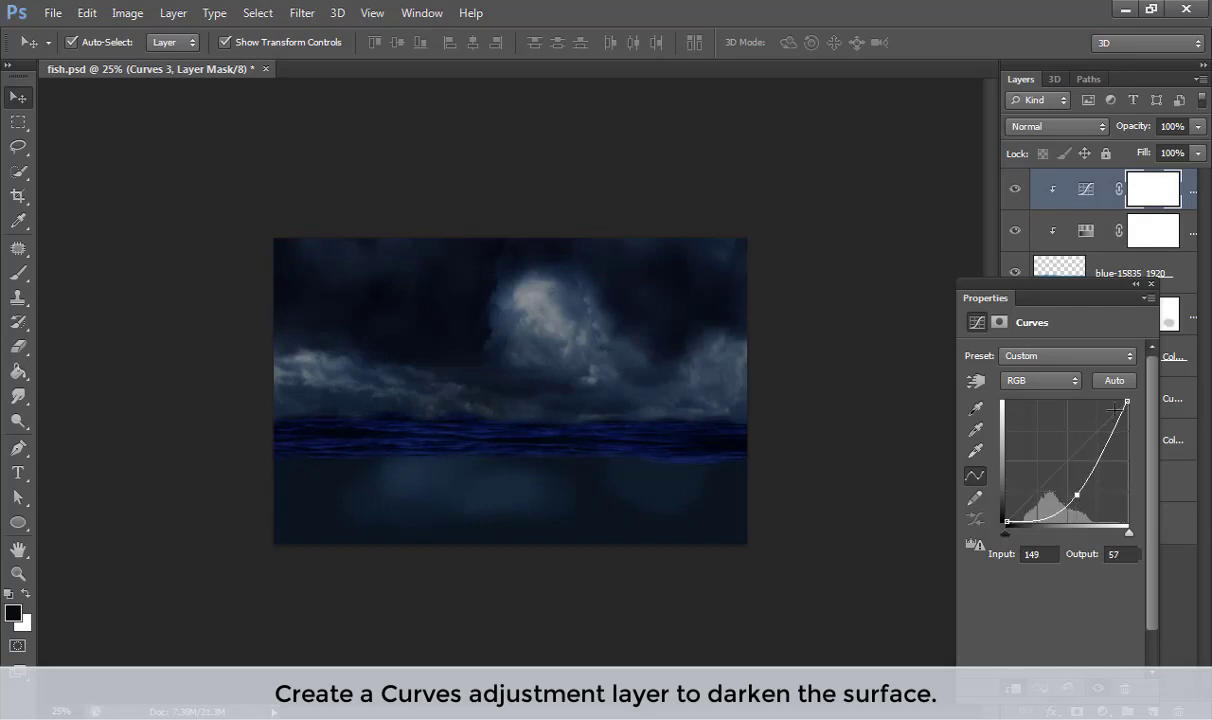
drag(1128, 404, 1127, 466)
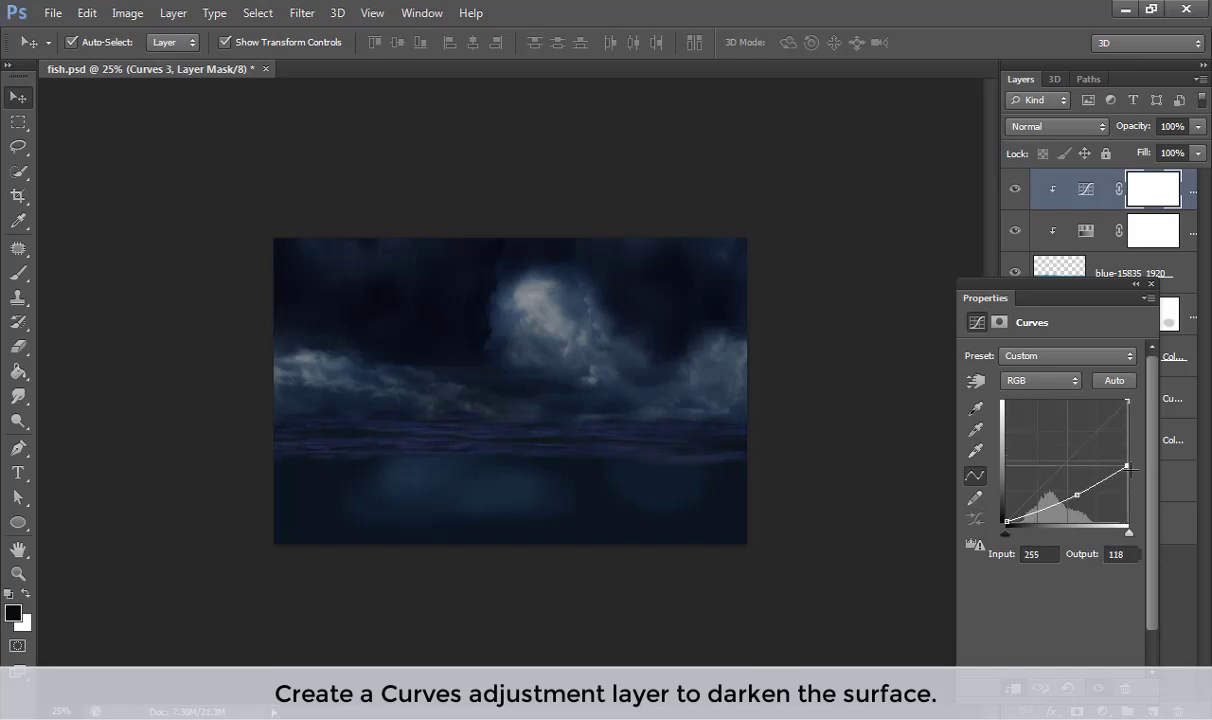
click(1076, 290)
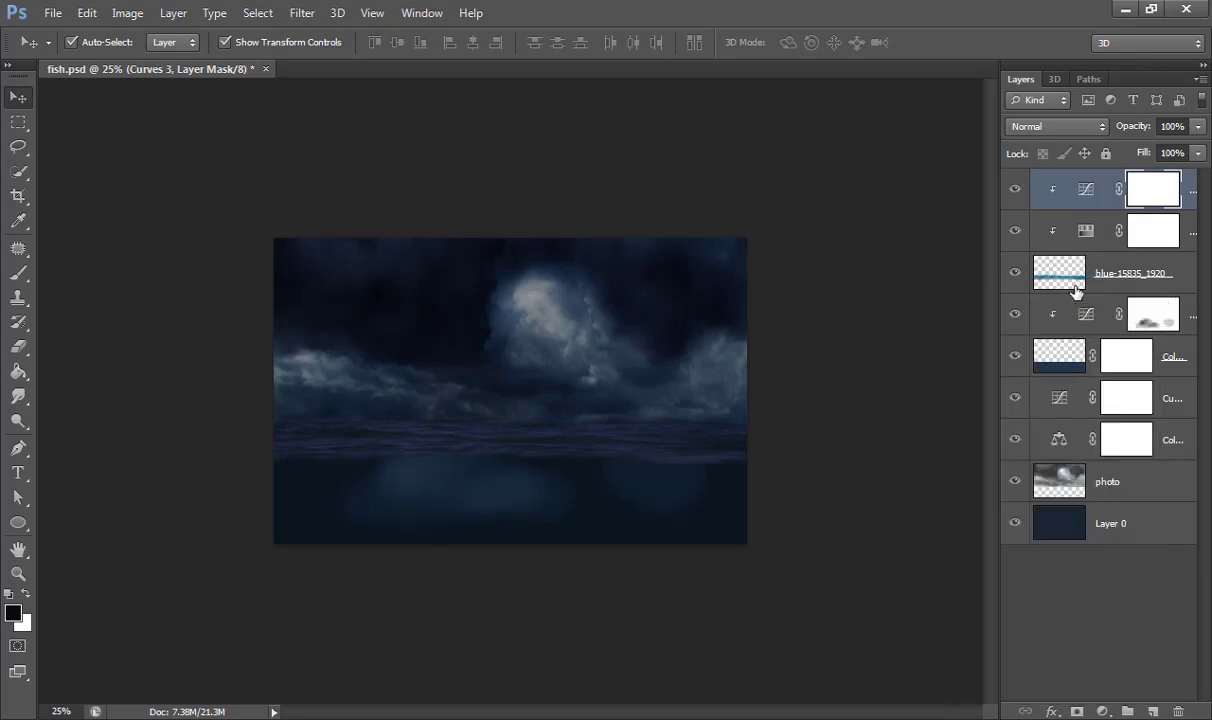
Step: Add another clipped Curves layer with its midpoint at input 141, output 115
click(1076, 708)
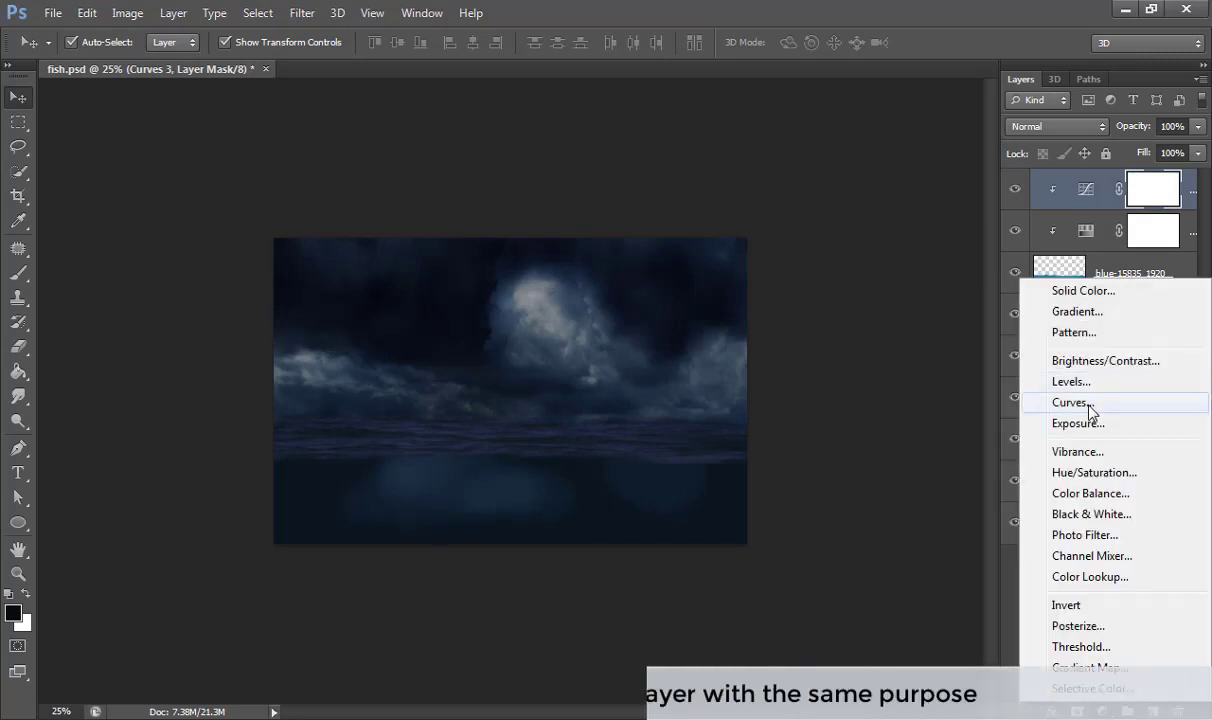
click(1093, 401)
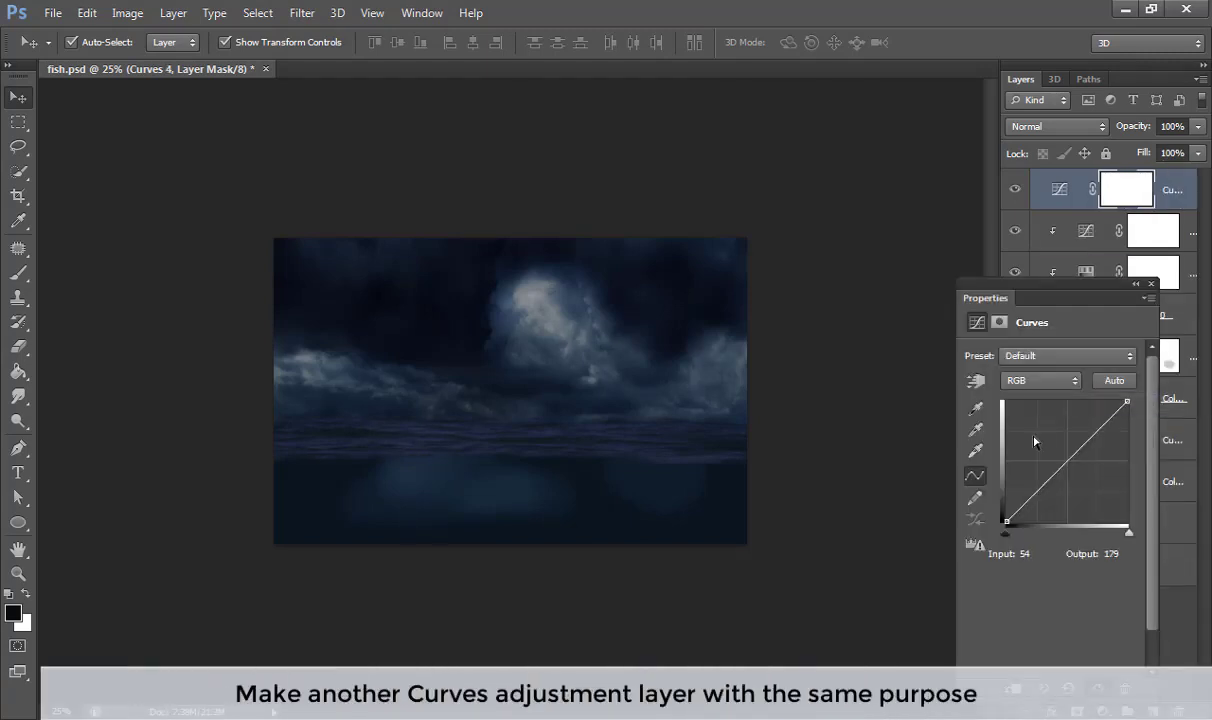
click(1013, 688)
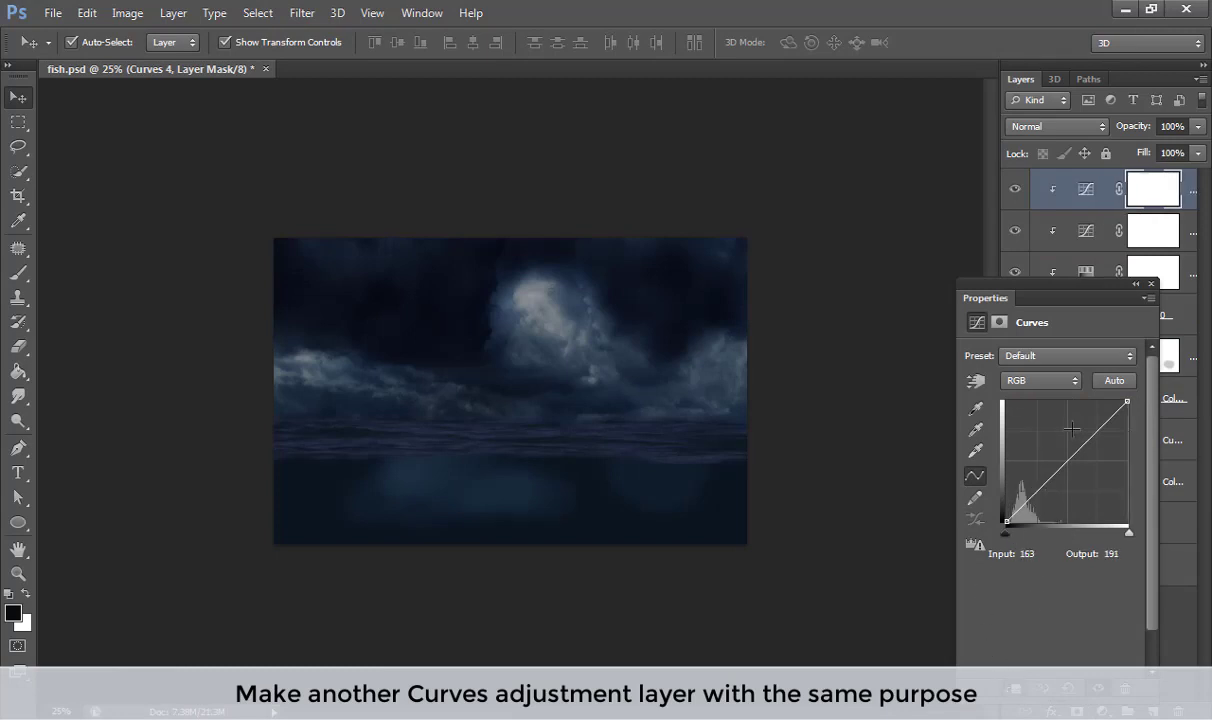
drag(1069, 458, 1073, 467)
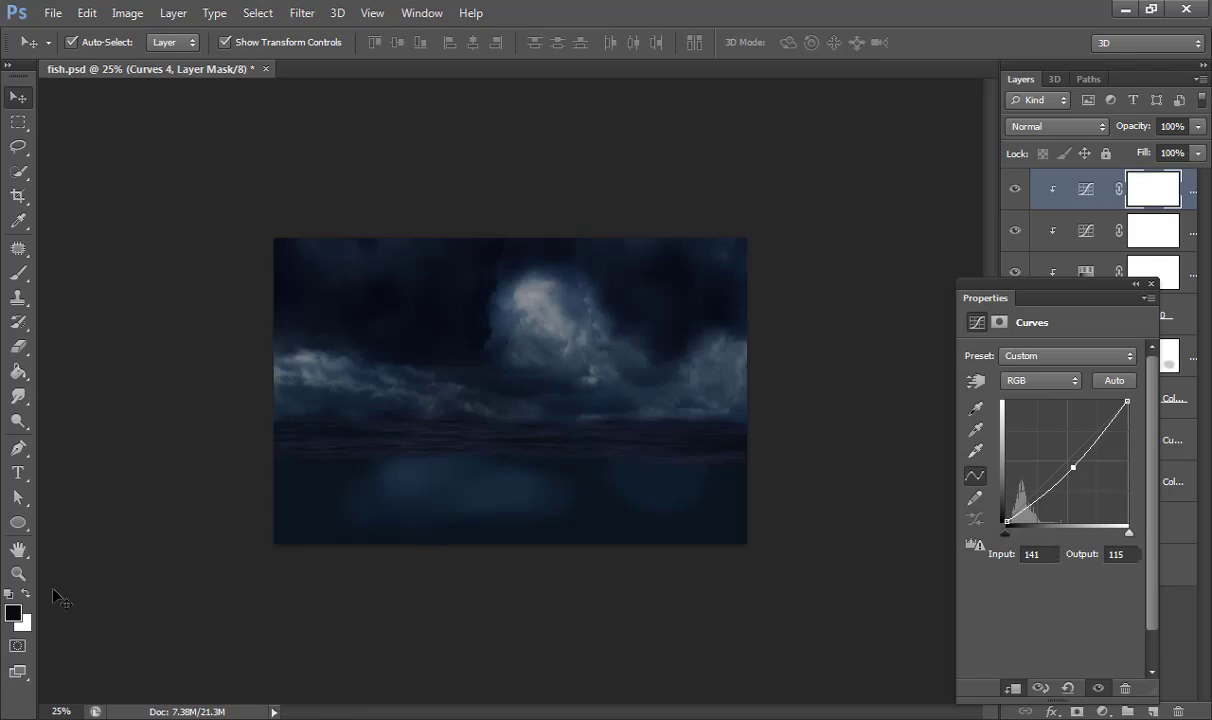
click(1151, 285)
Step: Set the brush foreground colour to light blue #d5deee and undo a test stroke
click(18, 272)
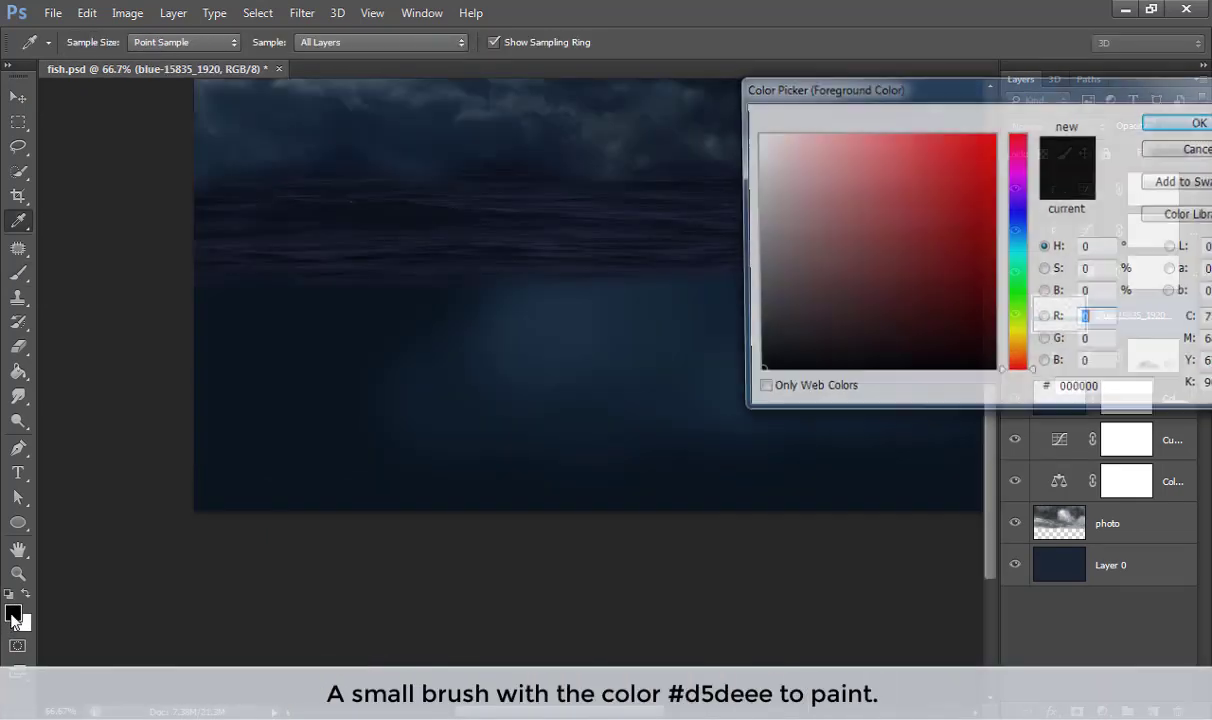
click(12, 614)
click(1124, 392)
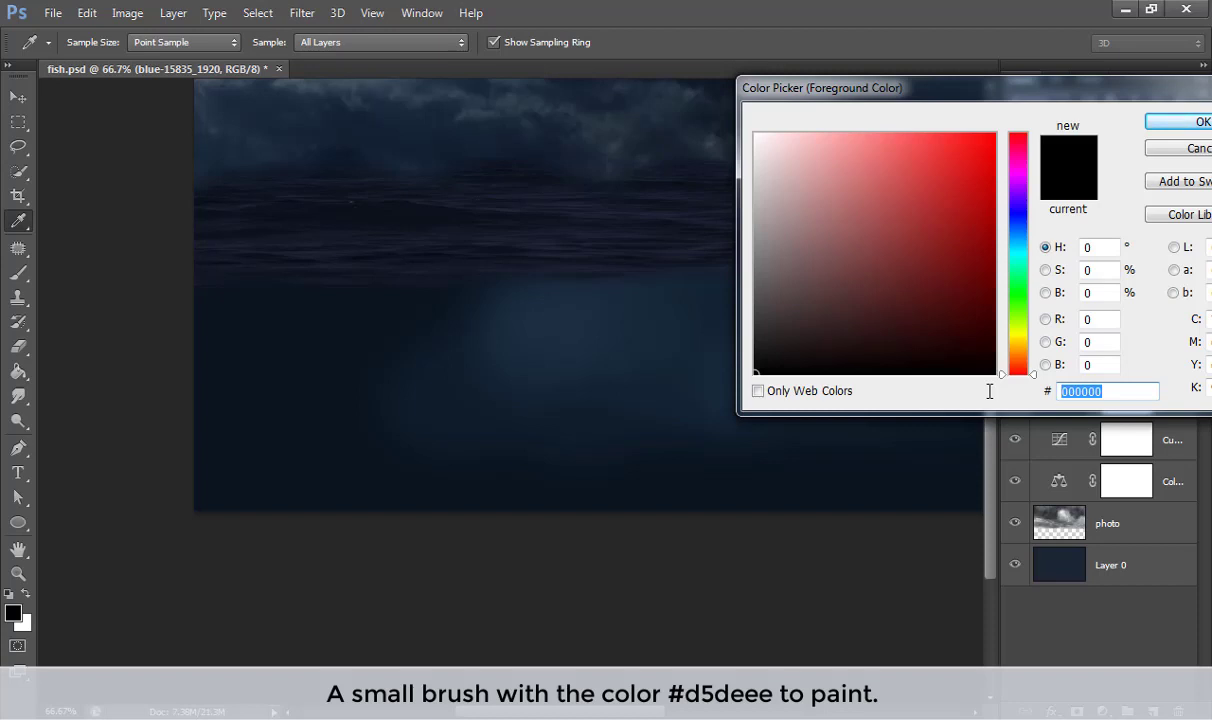
text(d)
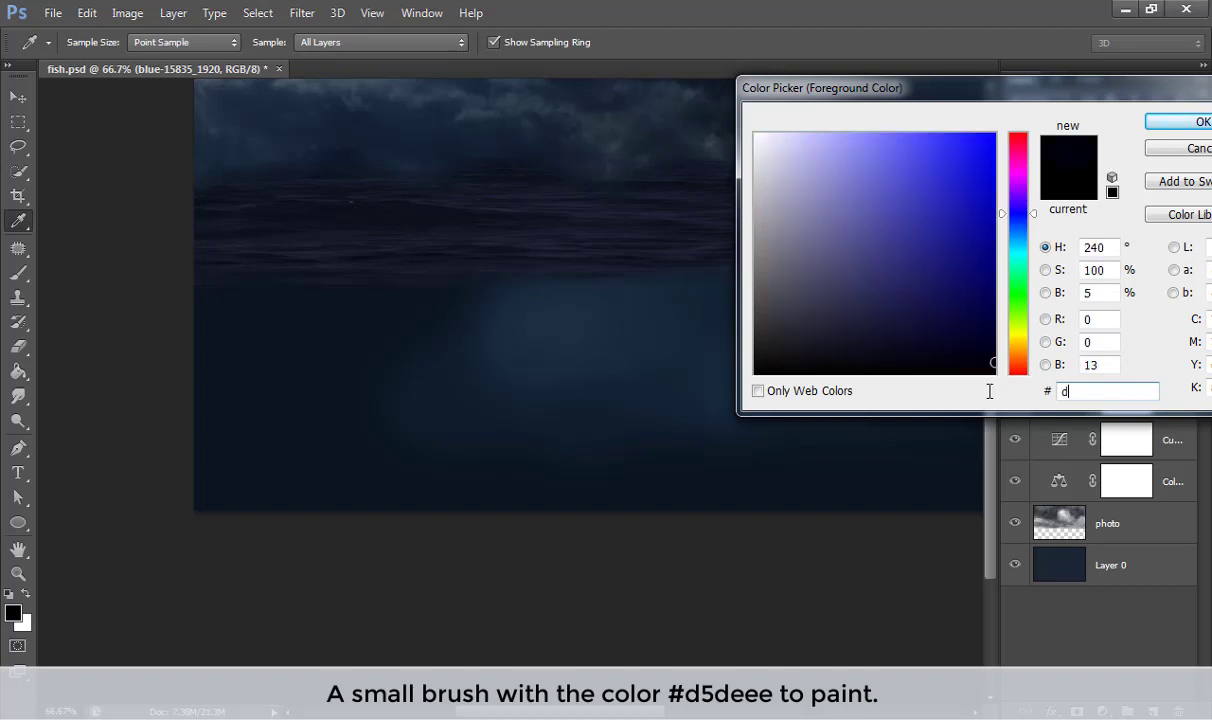
text(5deee)
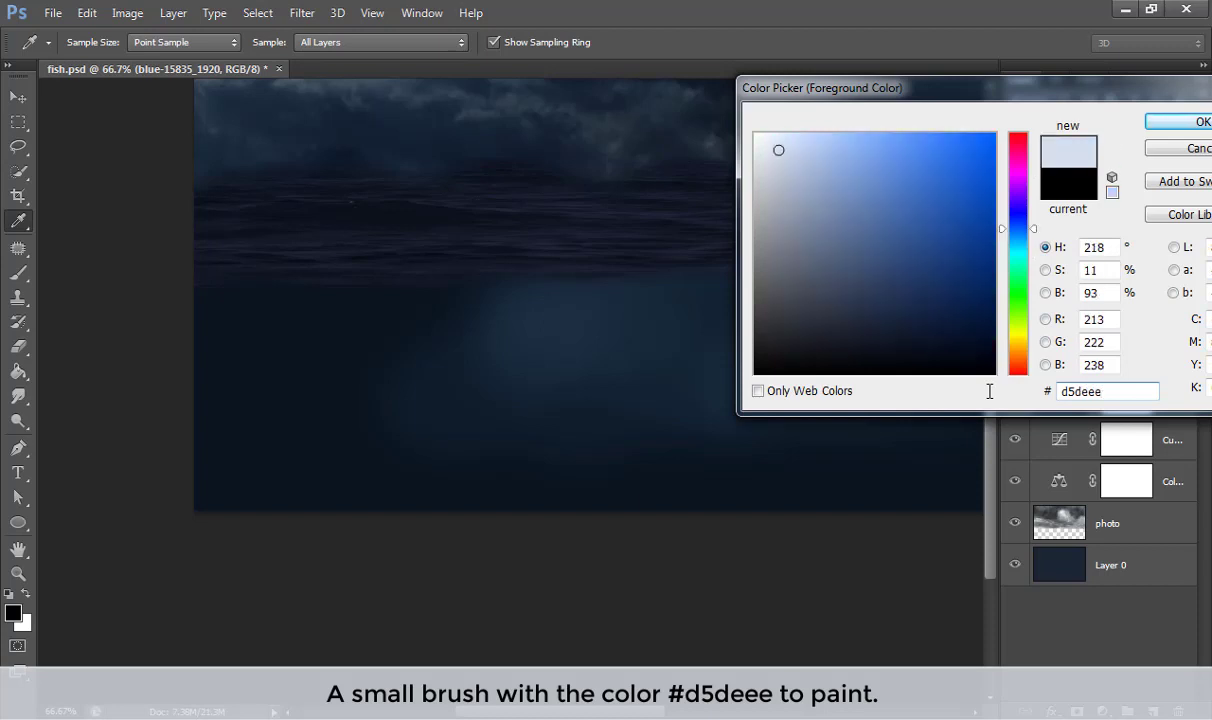
key(Return)
key(b)
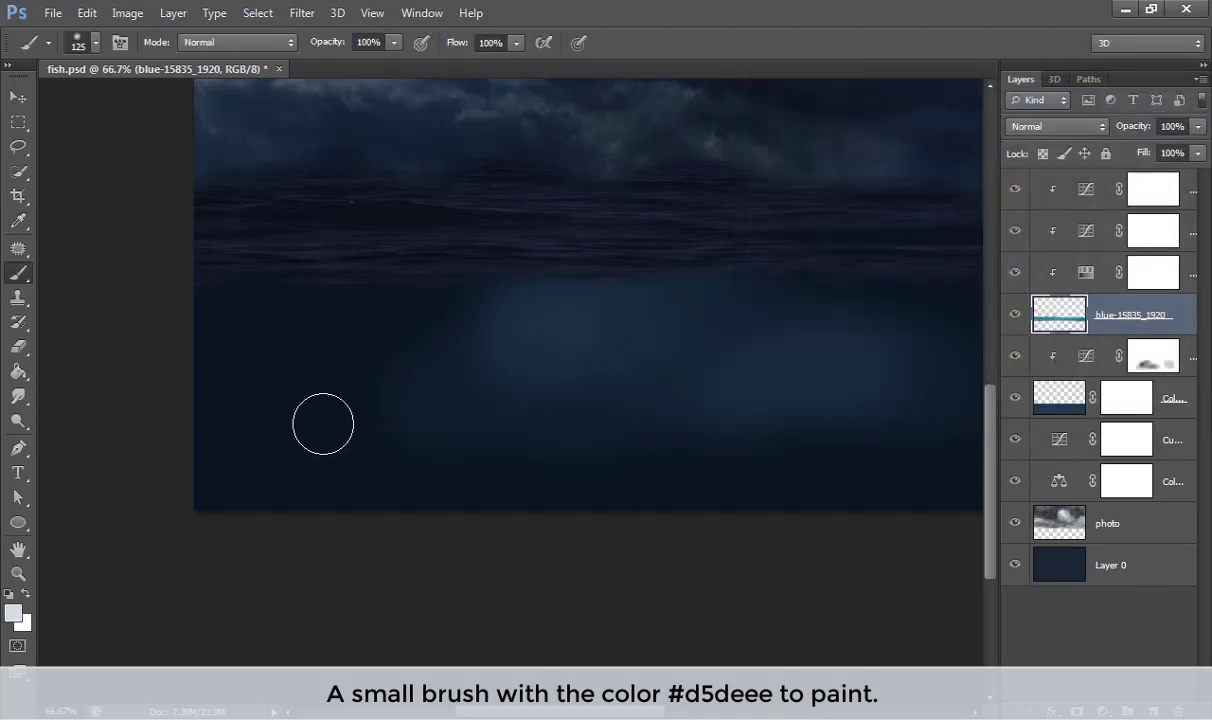
drag(215, 295, 335, 297)
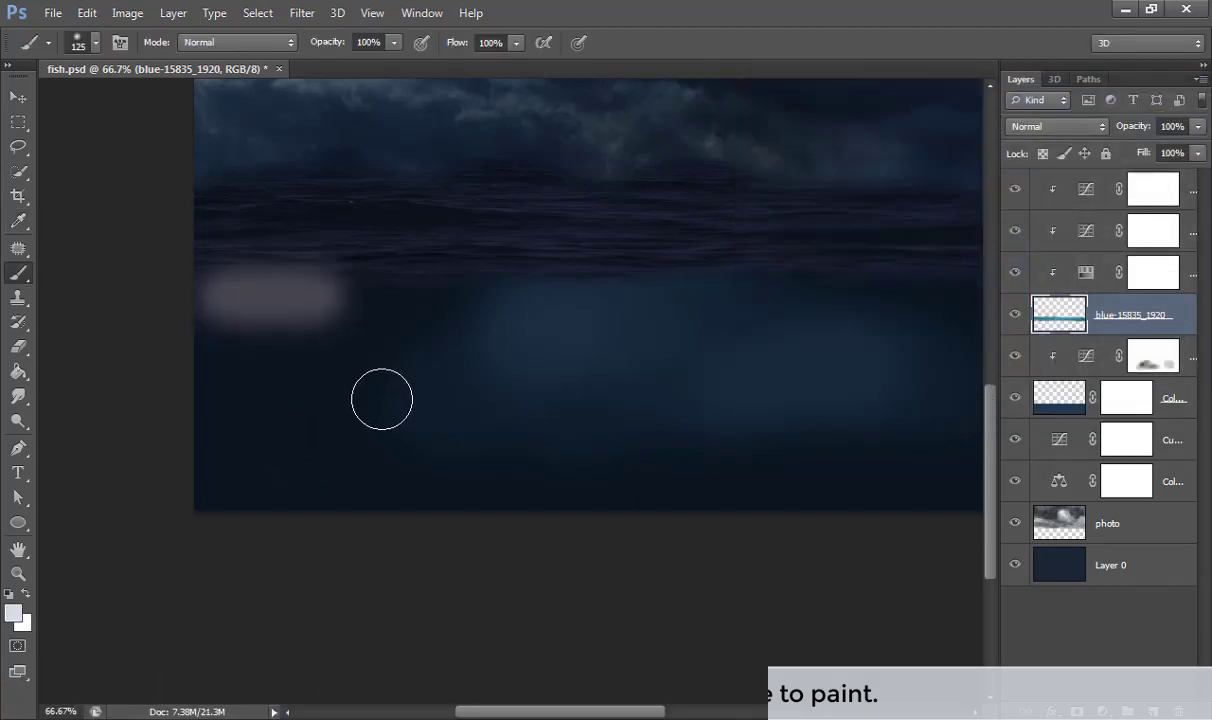
key(ctrl+z)
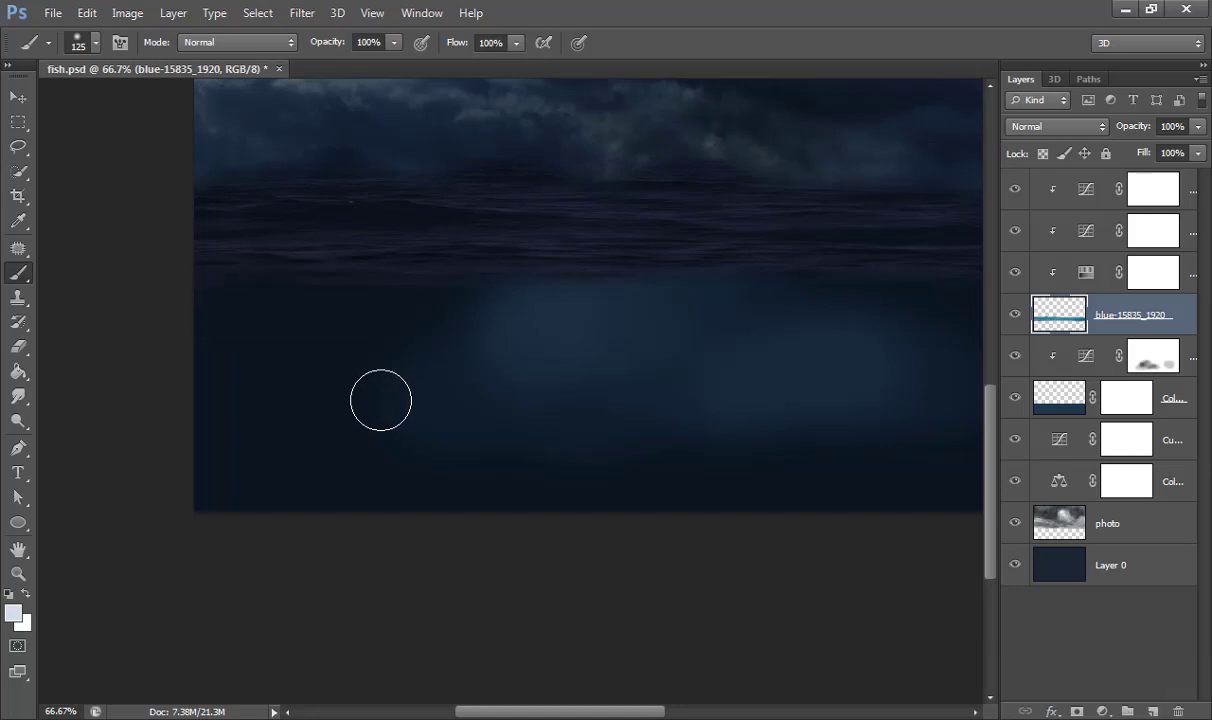
Step: Paint faint light patches across the water on Color Fill 1 at 15% brush opacity
click(1060, 397)
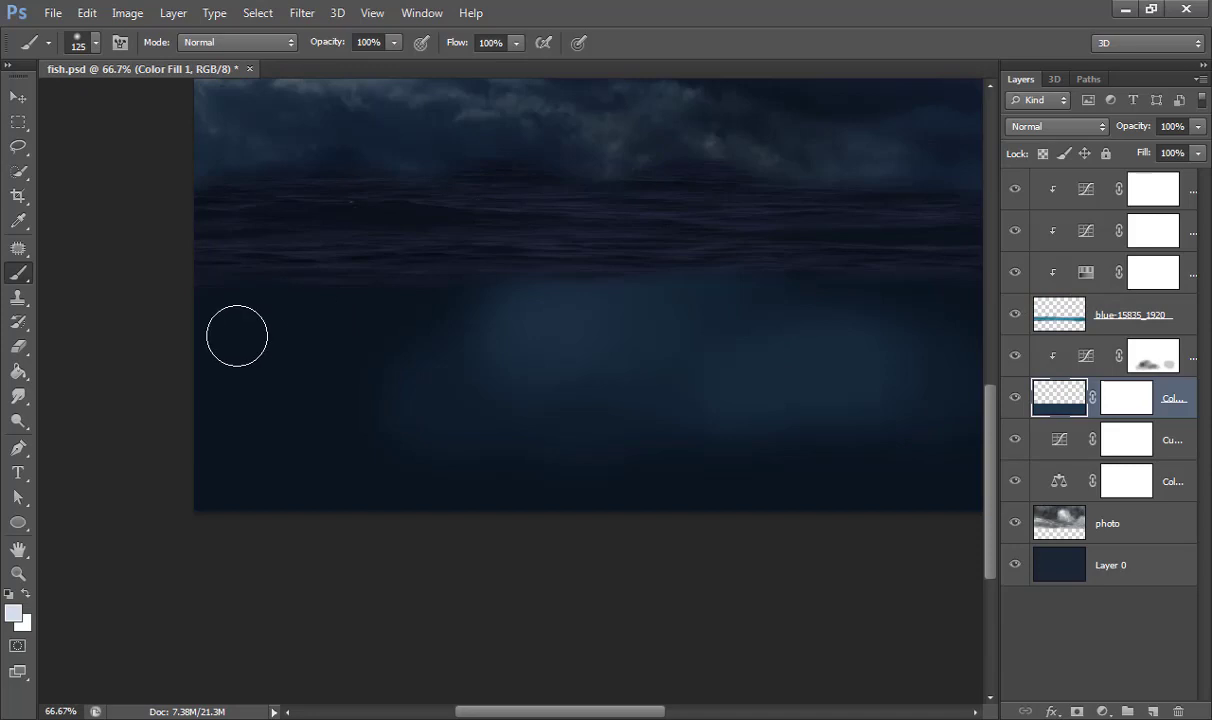
key(ctrl+minus)
drag(58, 532, 166, 555)
key(ctrl+z)
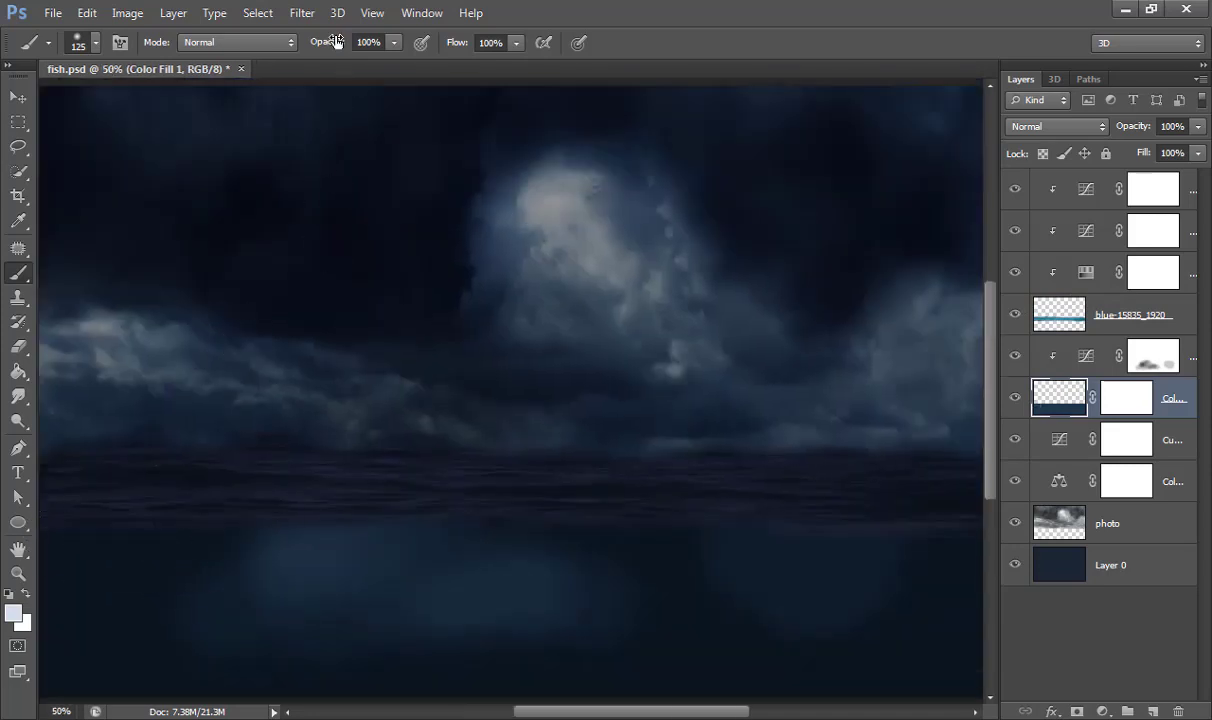
key(4)
key(4)
key(2)
key(2)
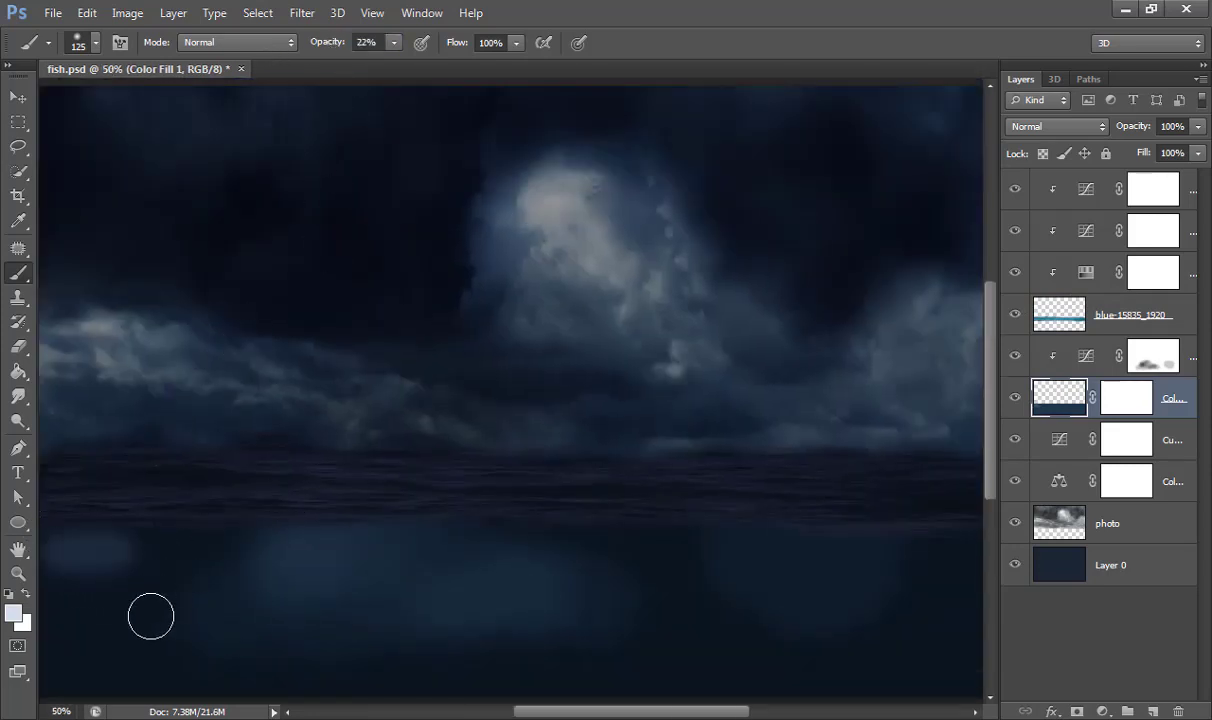
key(1)
key(5)
drag(55, 545, 325, 586)
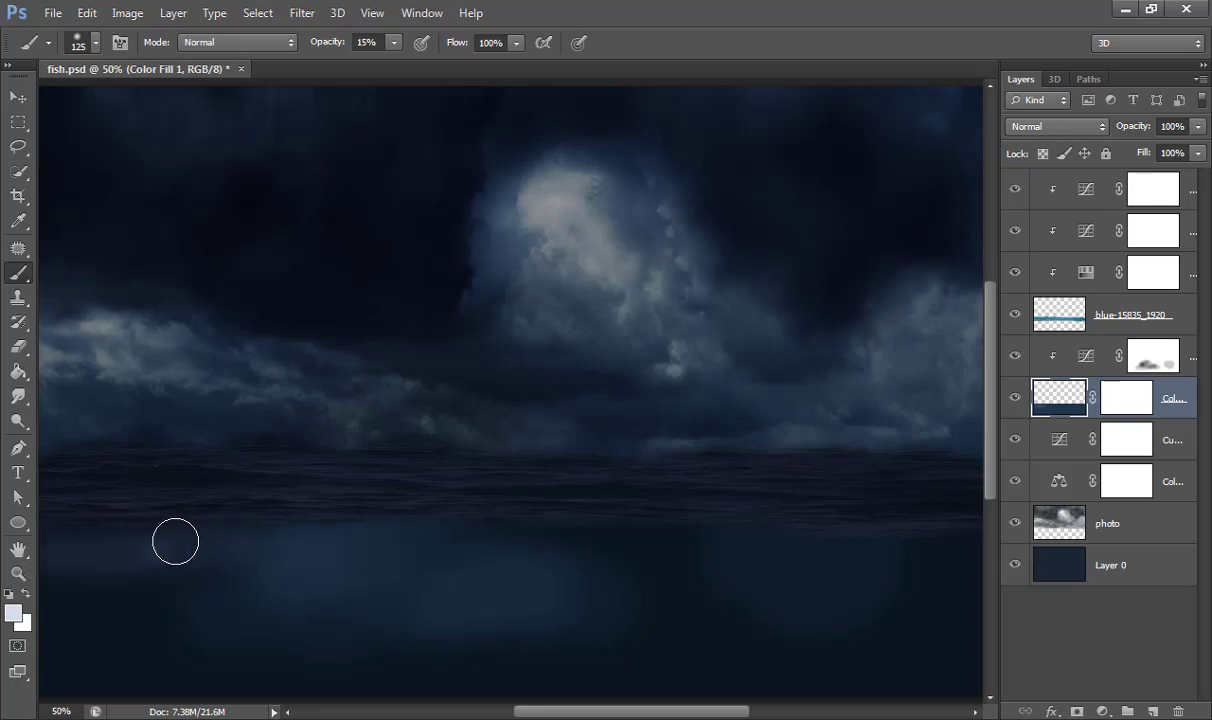
mouse_move(65, 568)
mouse_down()
mouse_move(176, 544)
mouse_move(980, 512)
mouse_up()
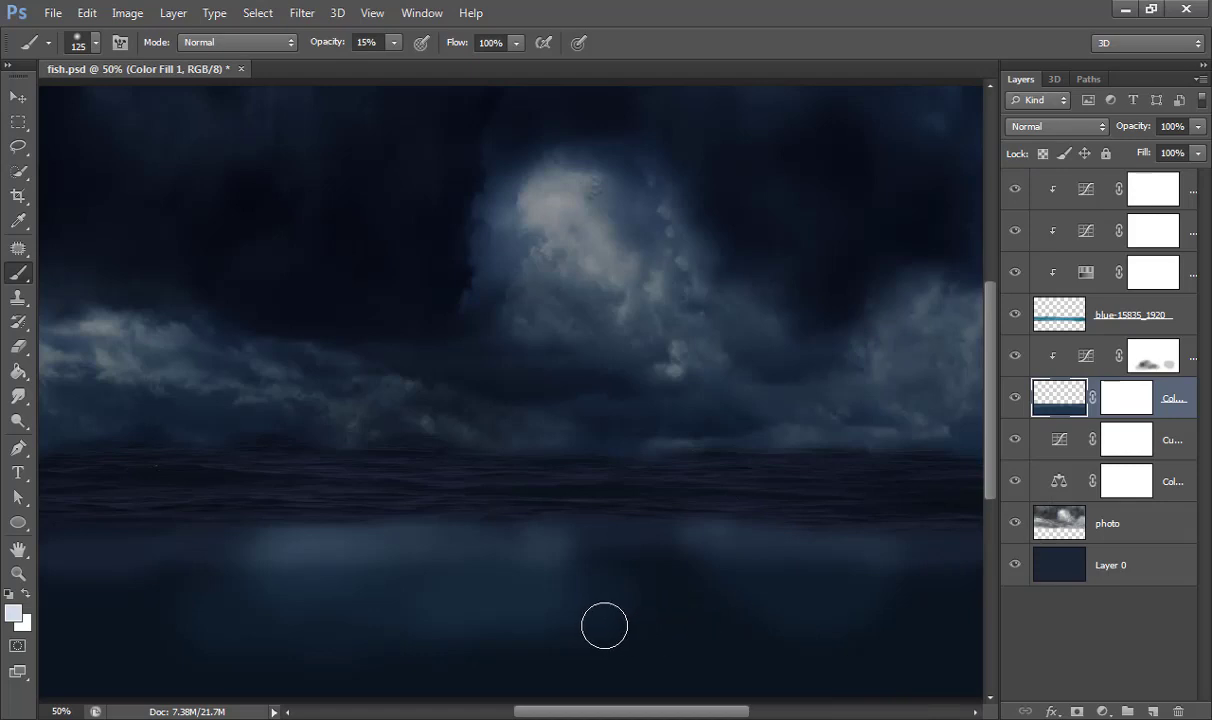
Step: Fit the image to the window, switch to the Move tool, and deselect all layers
key(ctrl+0)
key(v)
click(1078, 637)
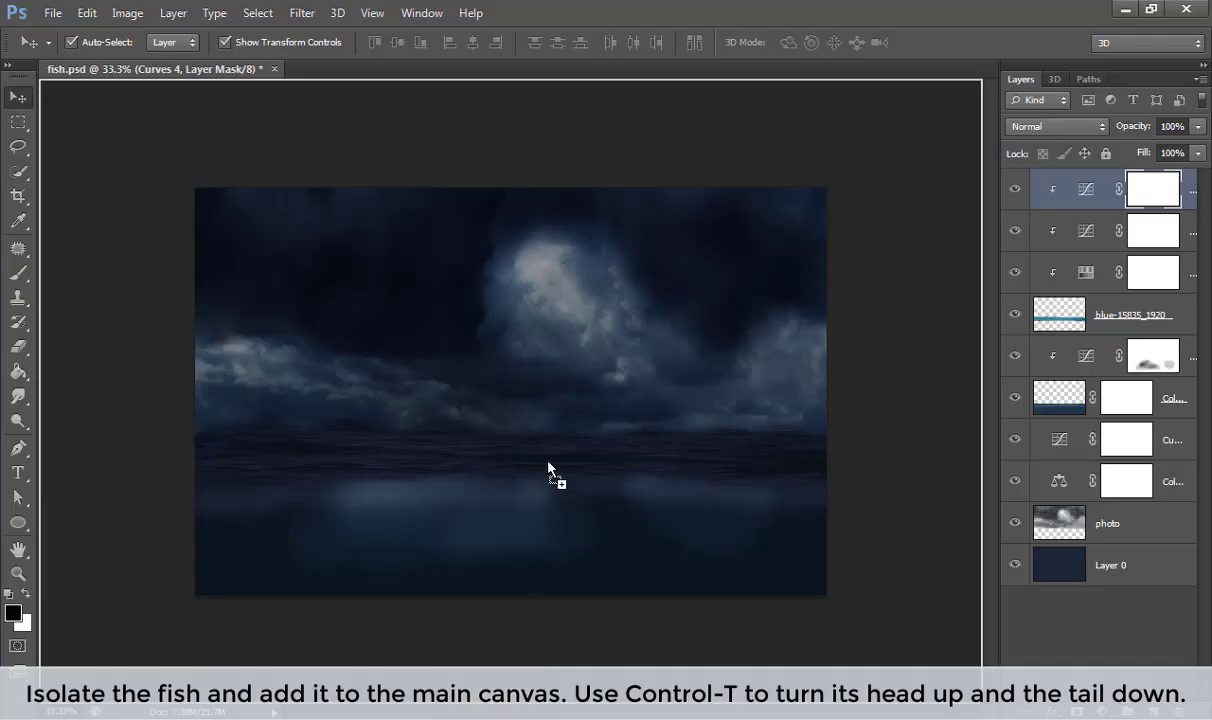
Step: Place fishpng rotated head-up about 54°, scaled to ~139%, straddling the horizon
drag(497, 660, 550, 475)
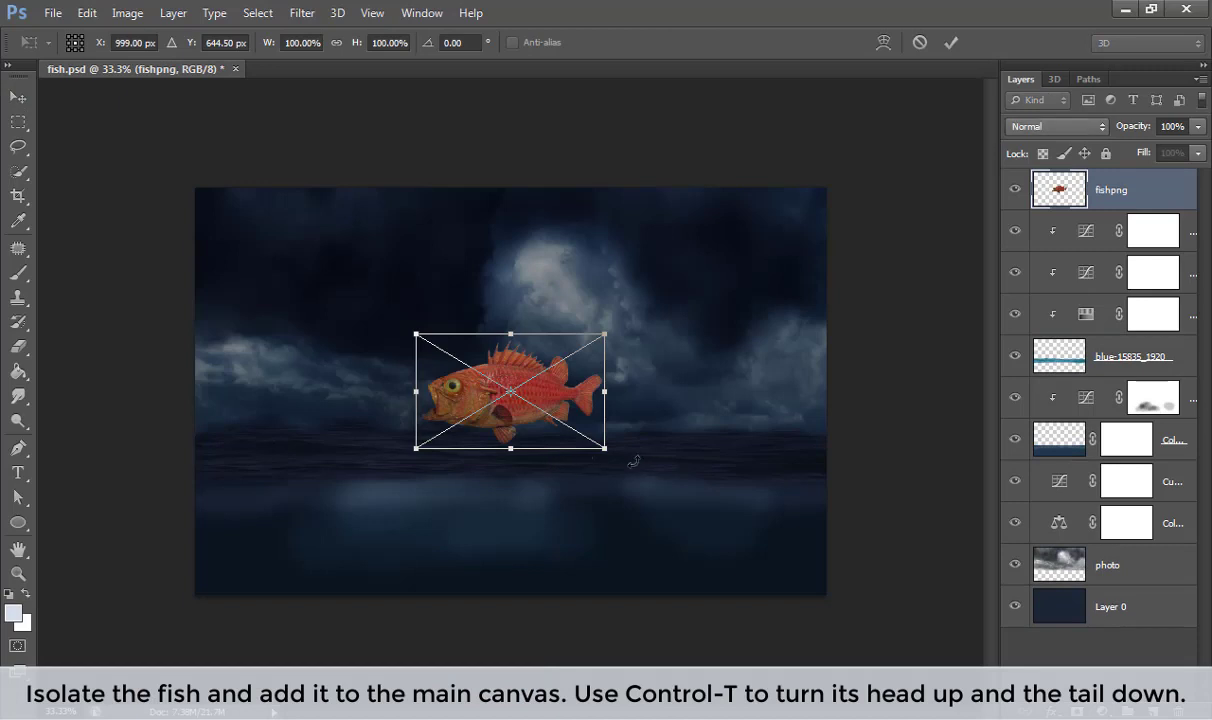
drag(633, 461, 521, 534)
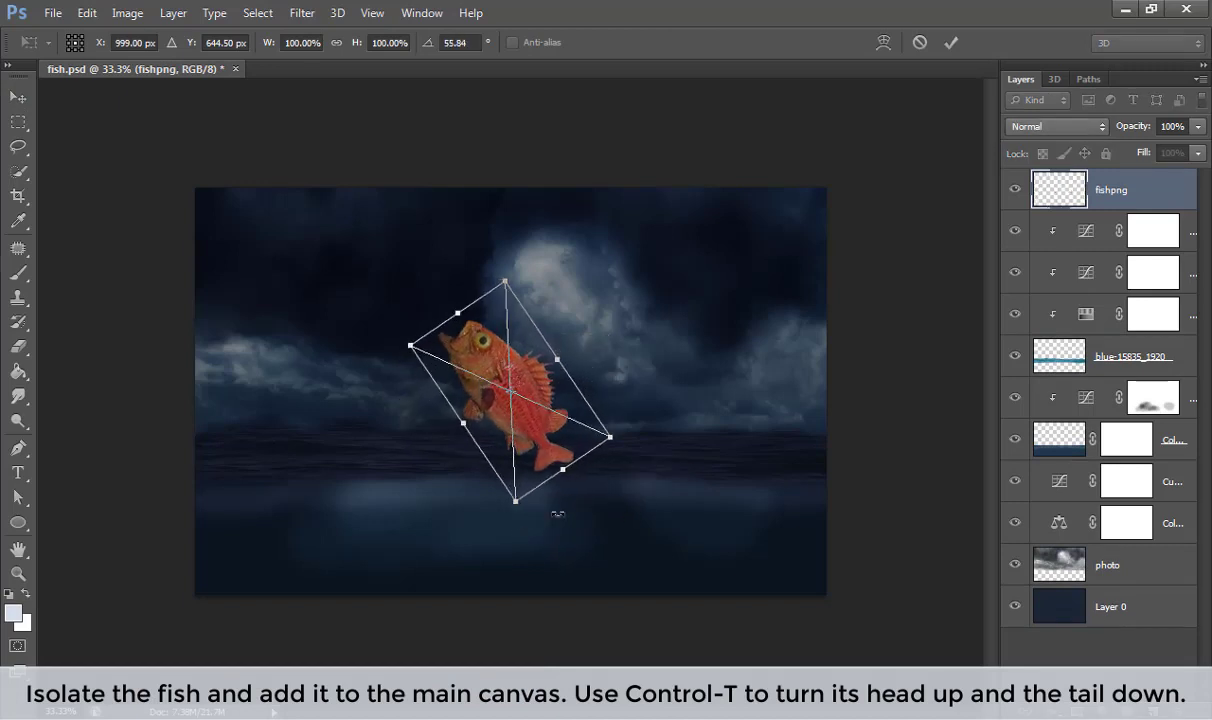
drag(611, 438, 636, 448)
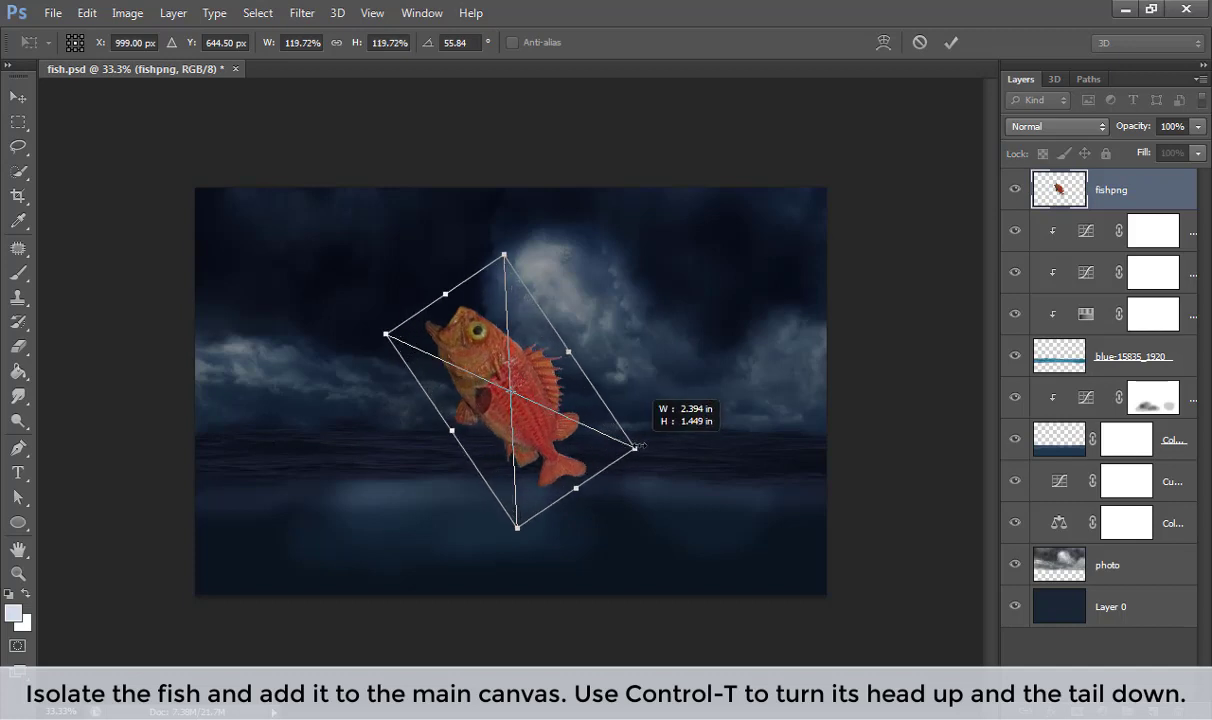
mouse_move(545, 442)
mouse_down()
mouse_move(563, 501)
mouse_move(568, 479)
mouse_up()
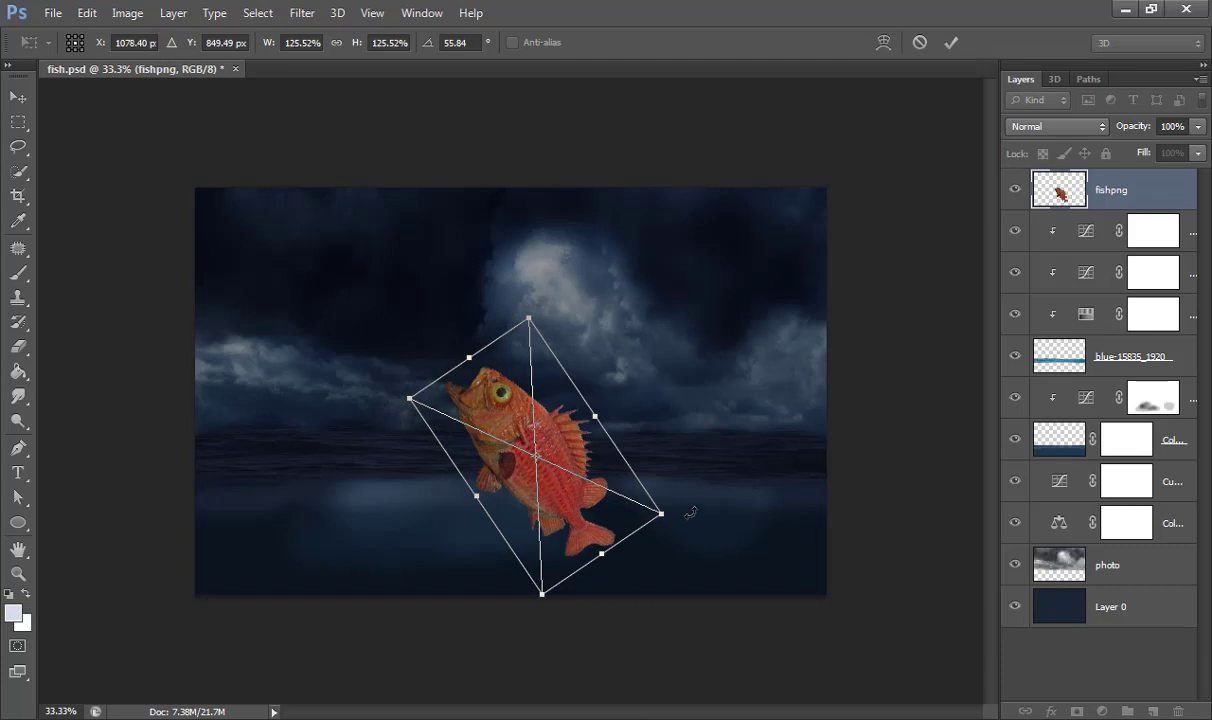
drag(661, 513, 677, 516)
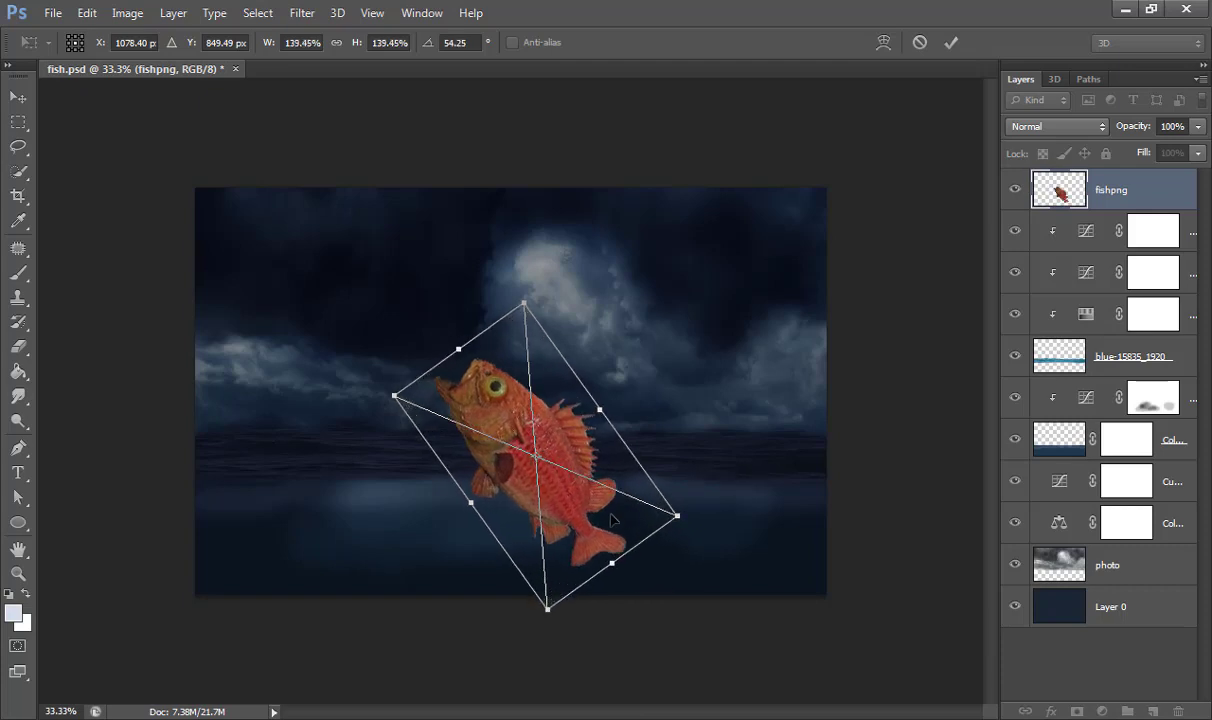
drag(567, 520, 582, 527)
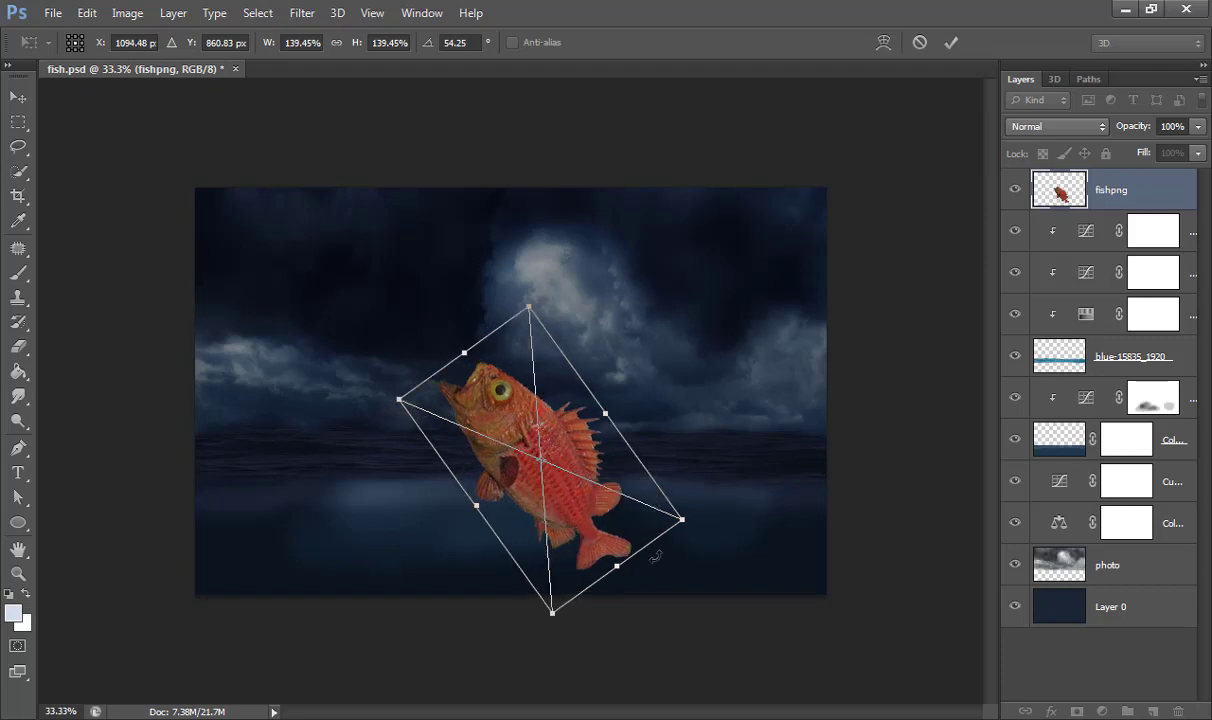
key(Return)
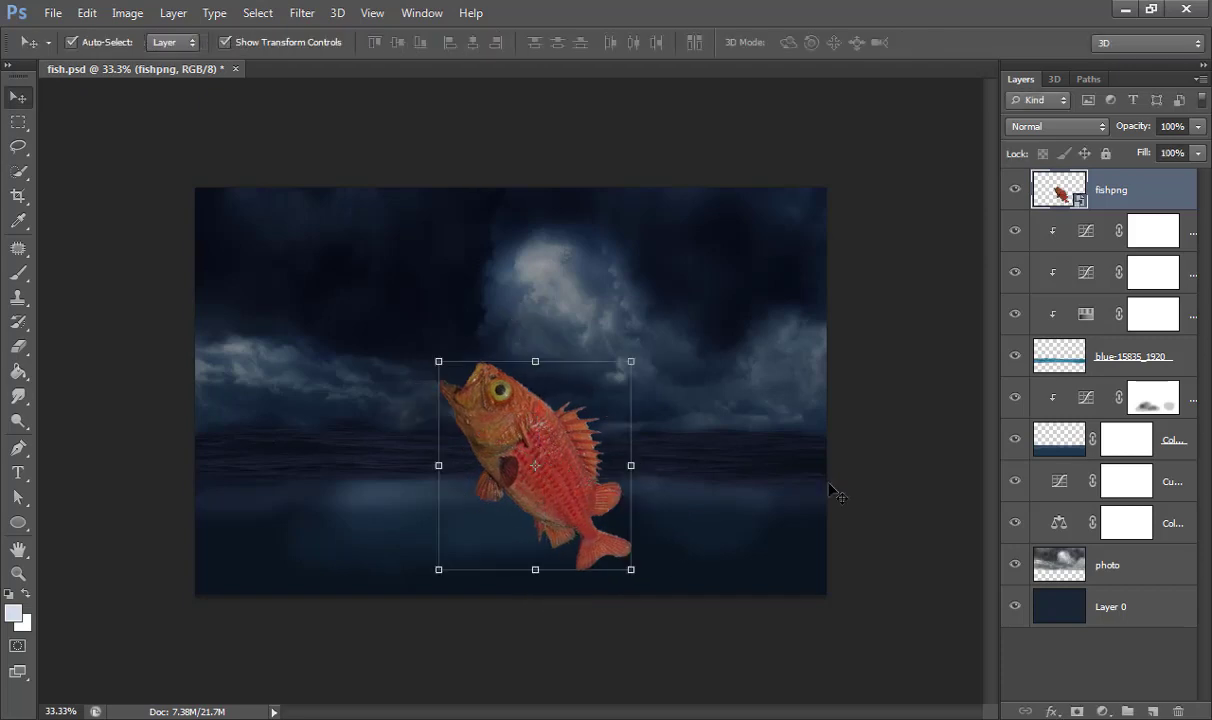
Step: Rasterize fishpng, add a layer mask, and paint black along the waterline to hide a strip of fish
right_click(1145, 200)
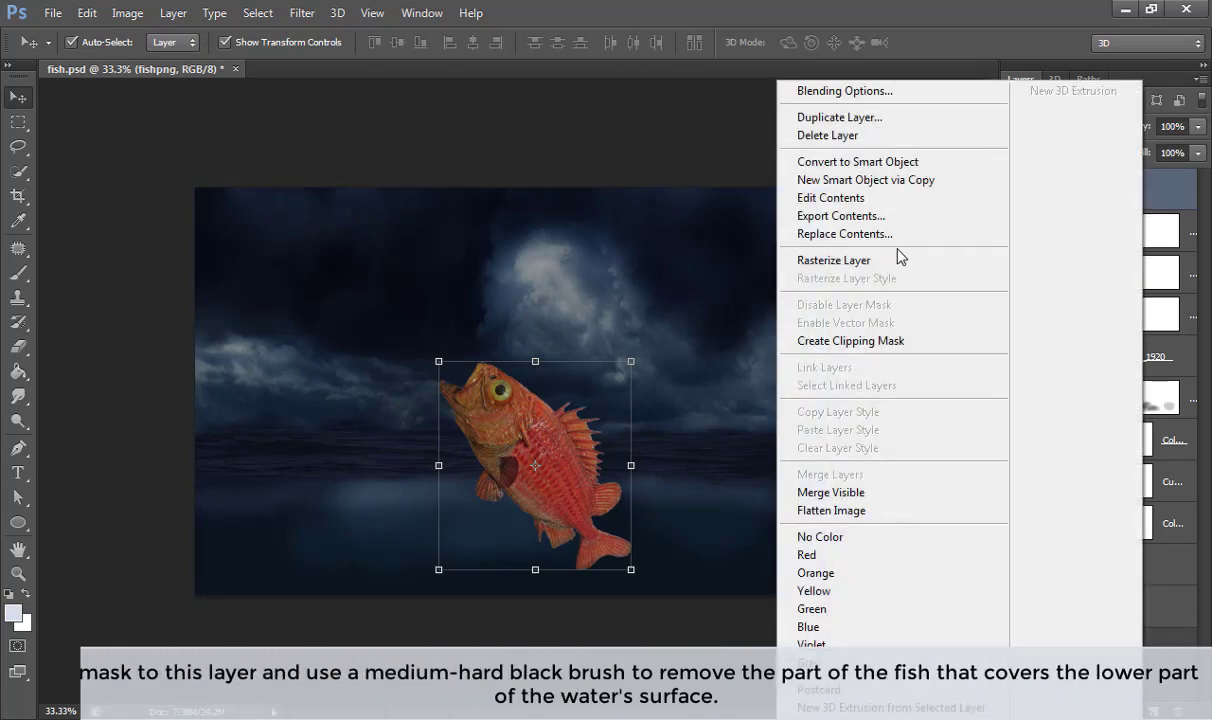
click(898, 258)
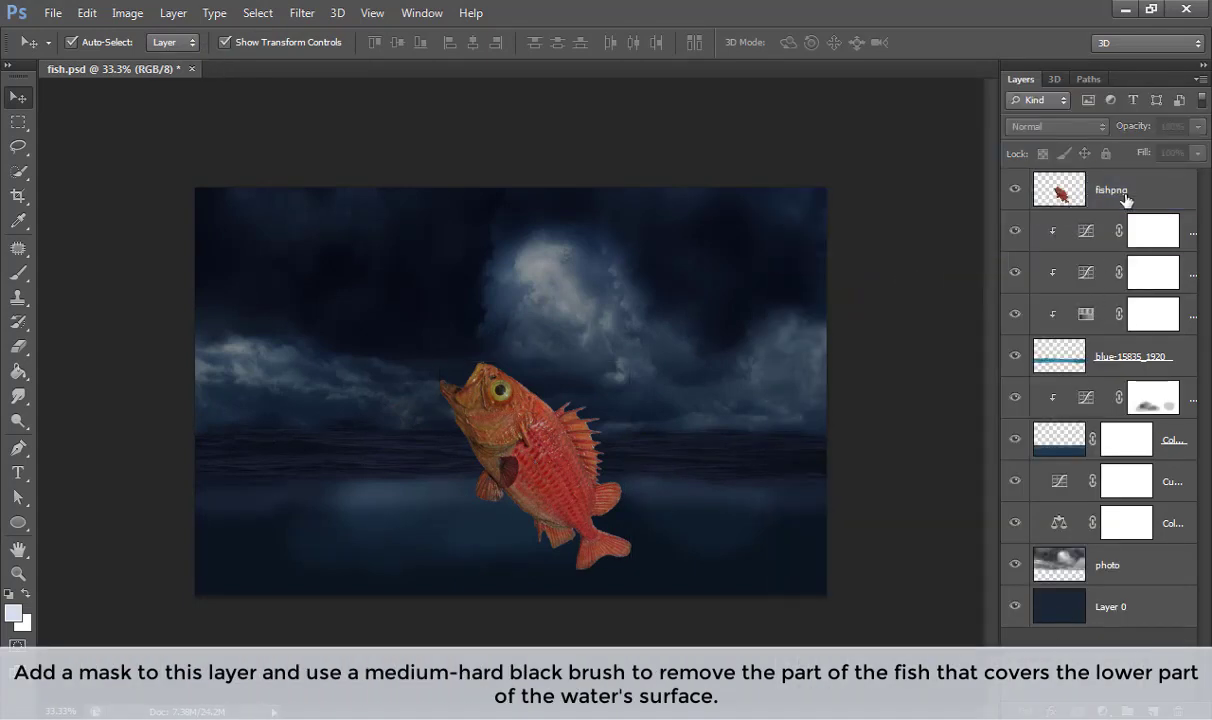
click(1062, 192)
click(1077, 711)
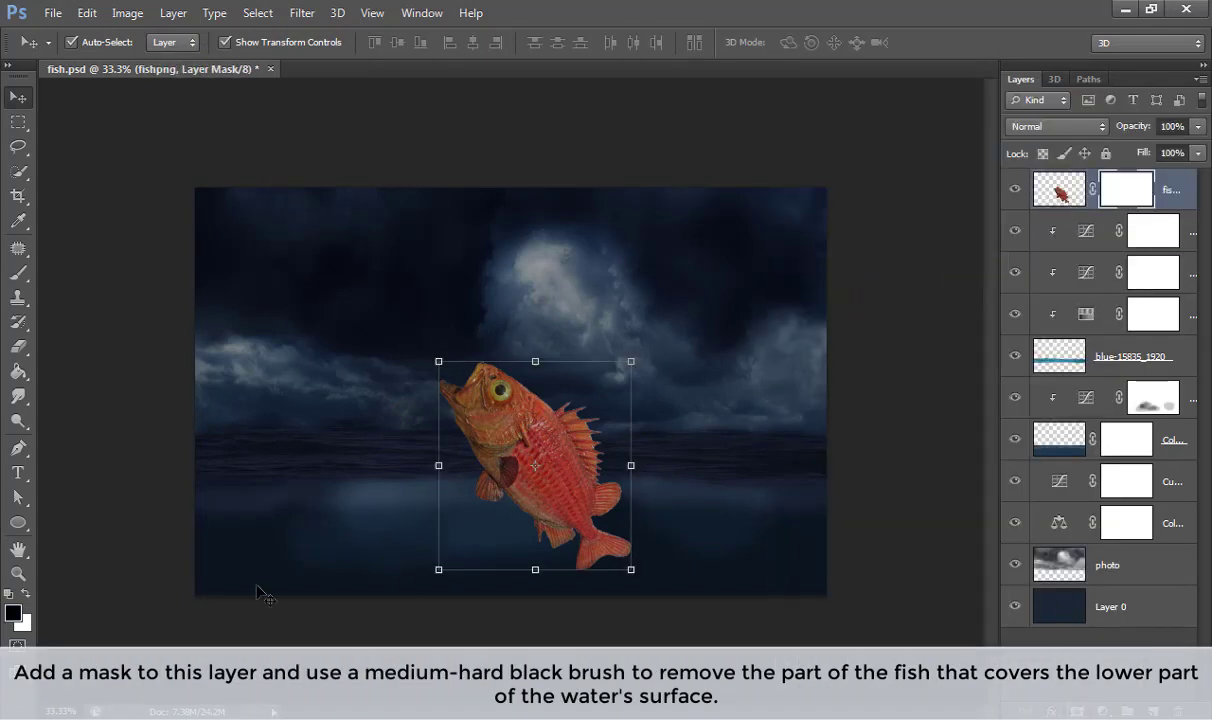
click(18, 272)
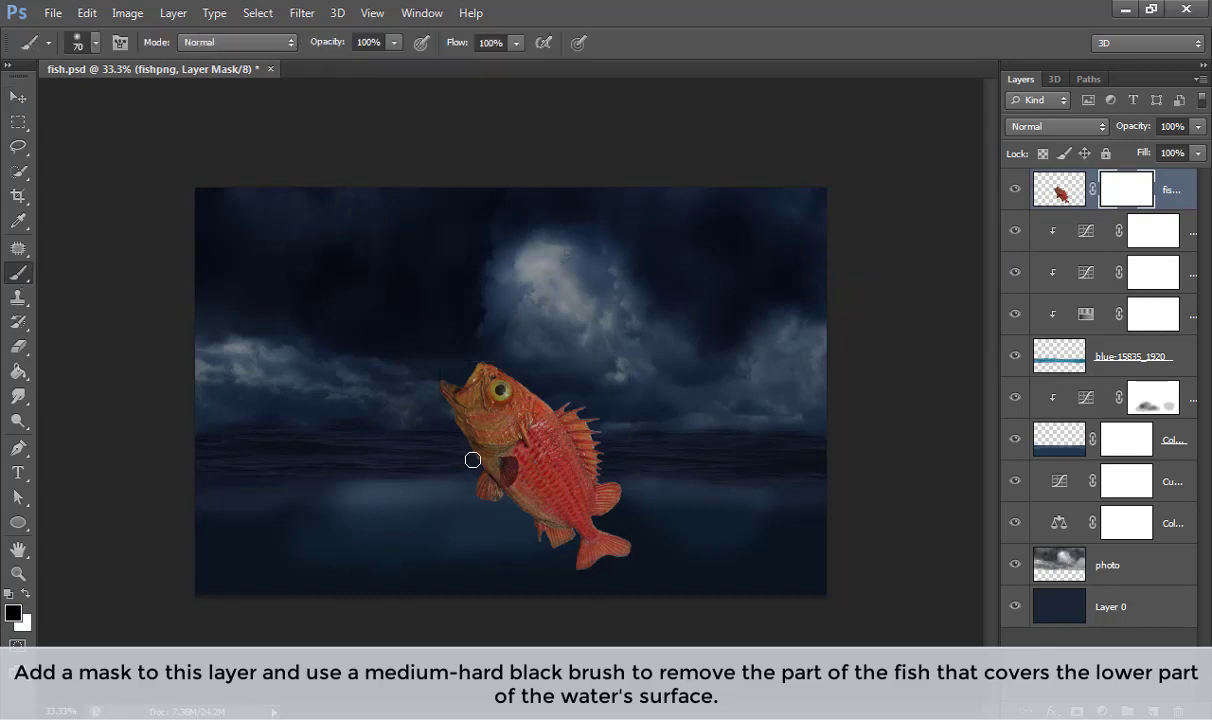
key(ctrl+plus)
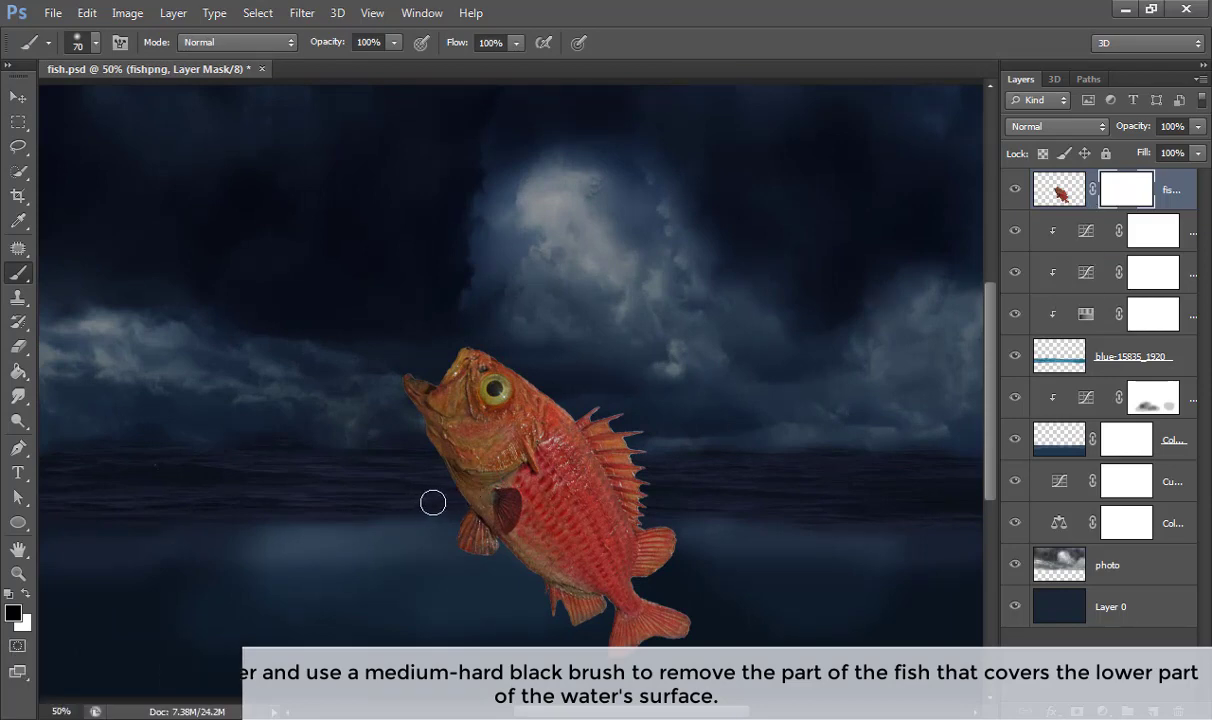
mouse_move(436, 504)
mouse_down()
mouse_move(734, 509)
mouse_move(395, 478)
mouse_up()
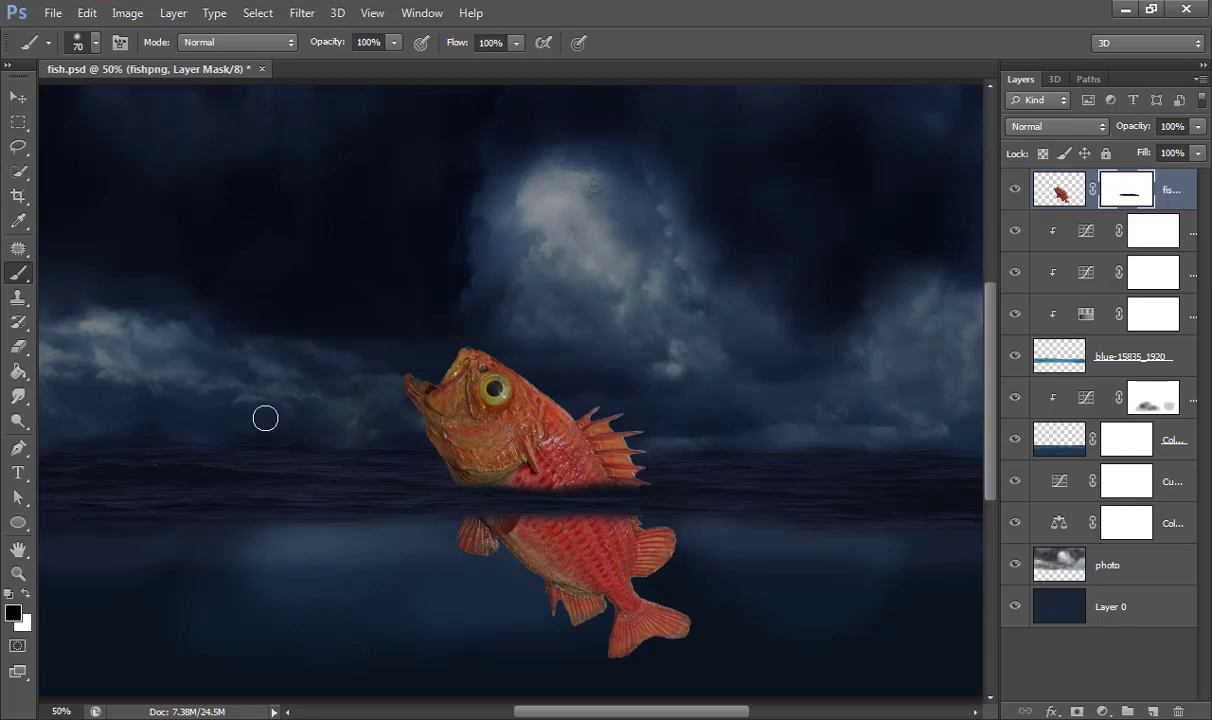
click(18, 97)
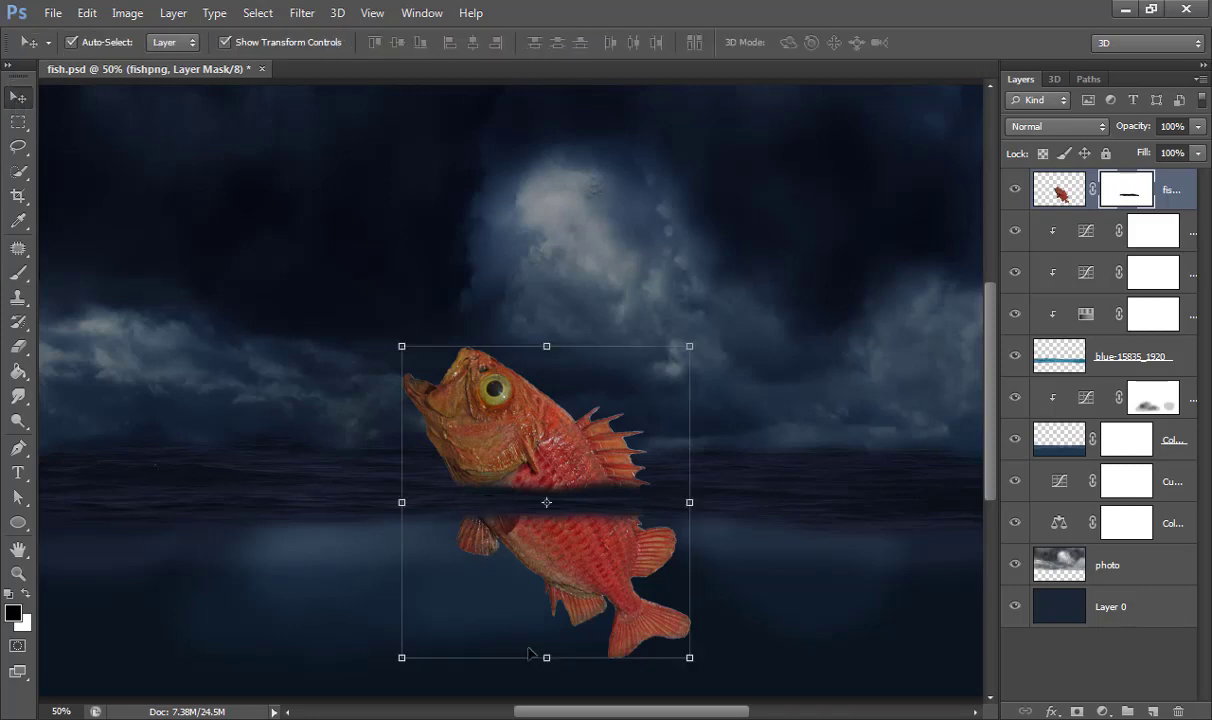
Step: Add a Hue/Saturation layer clipped to fishpng with Saturation at −81
click(1102, 711)
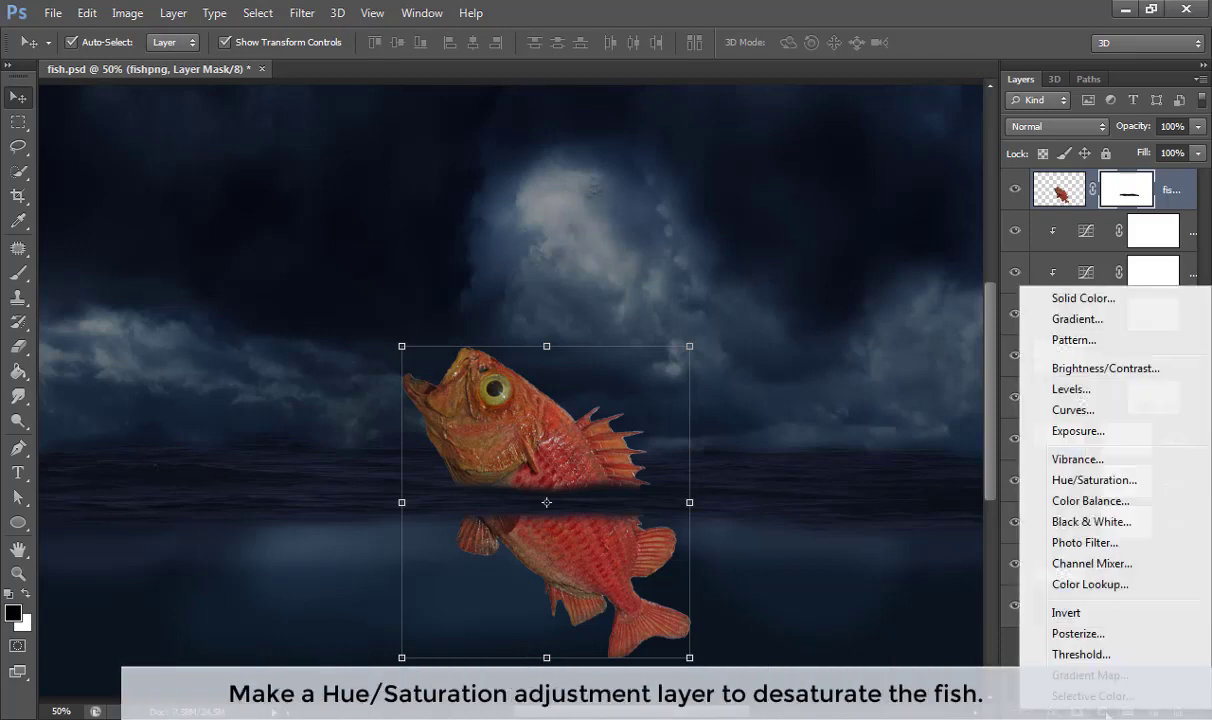
click(1094, 480)
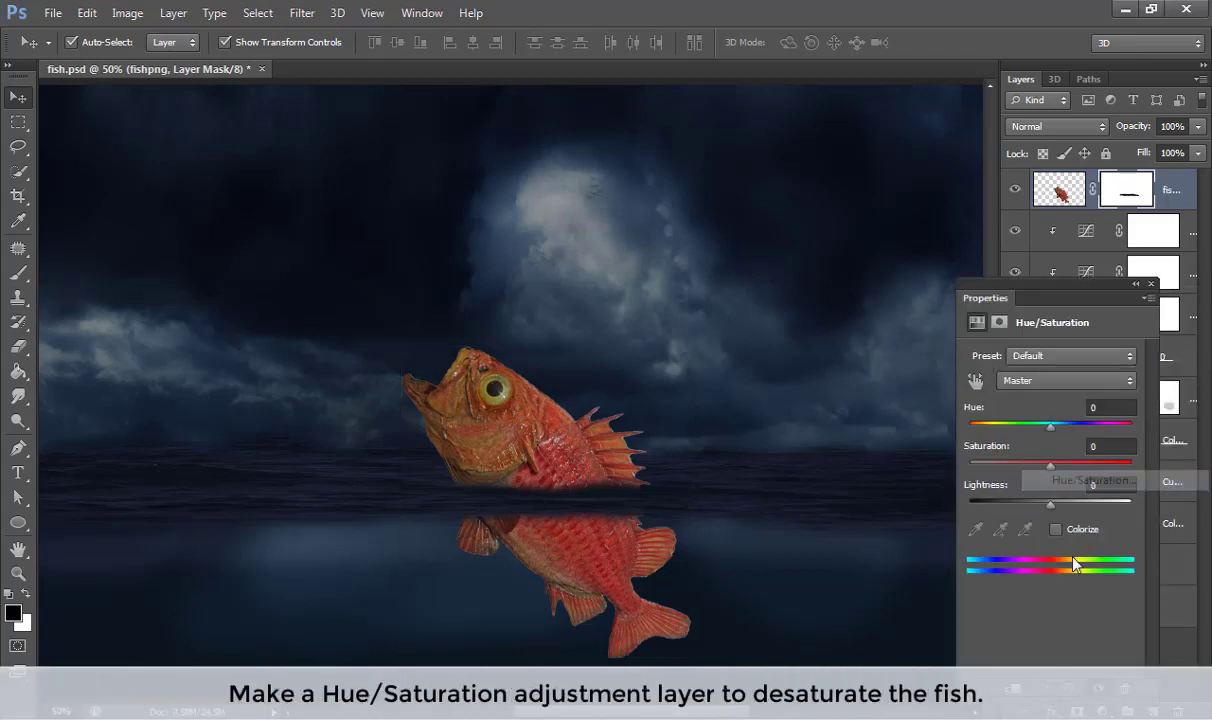
click(1012, 689)
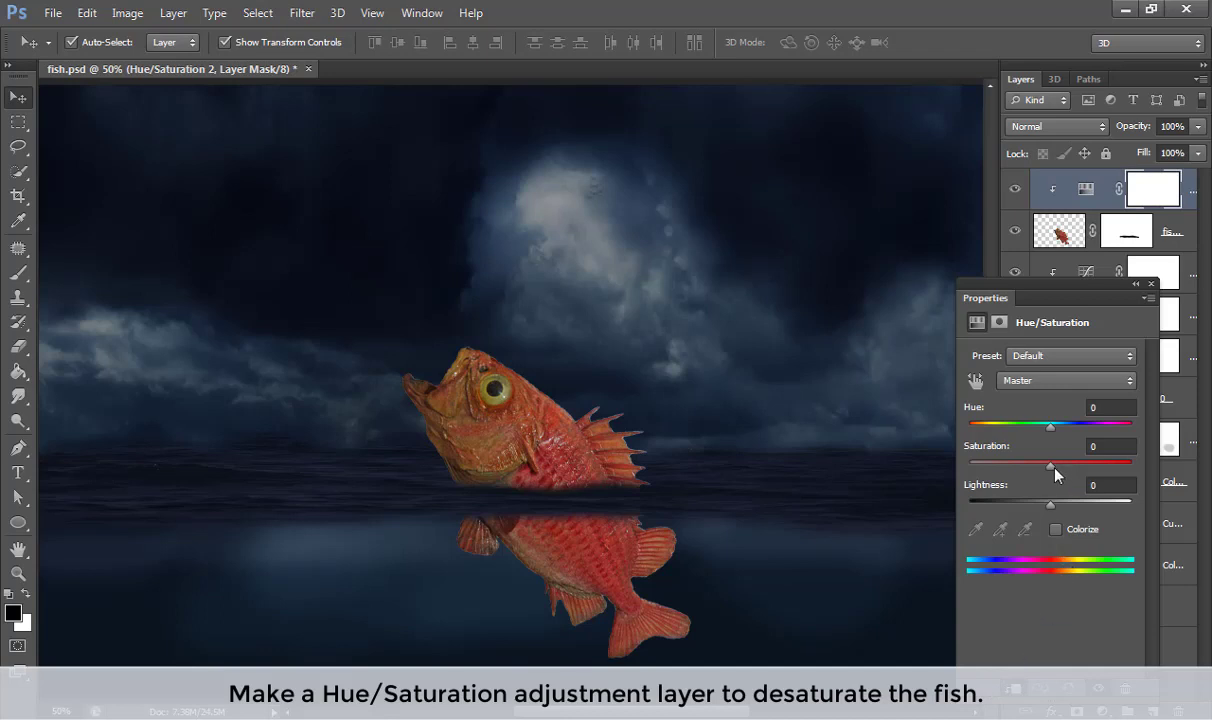
drag(1052, 466, 953, 478)
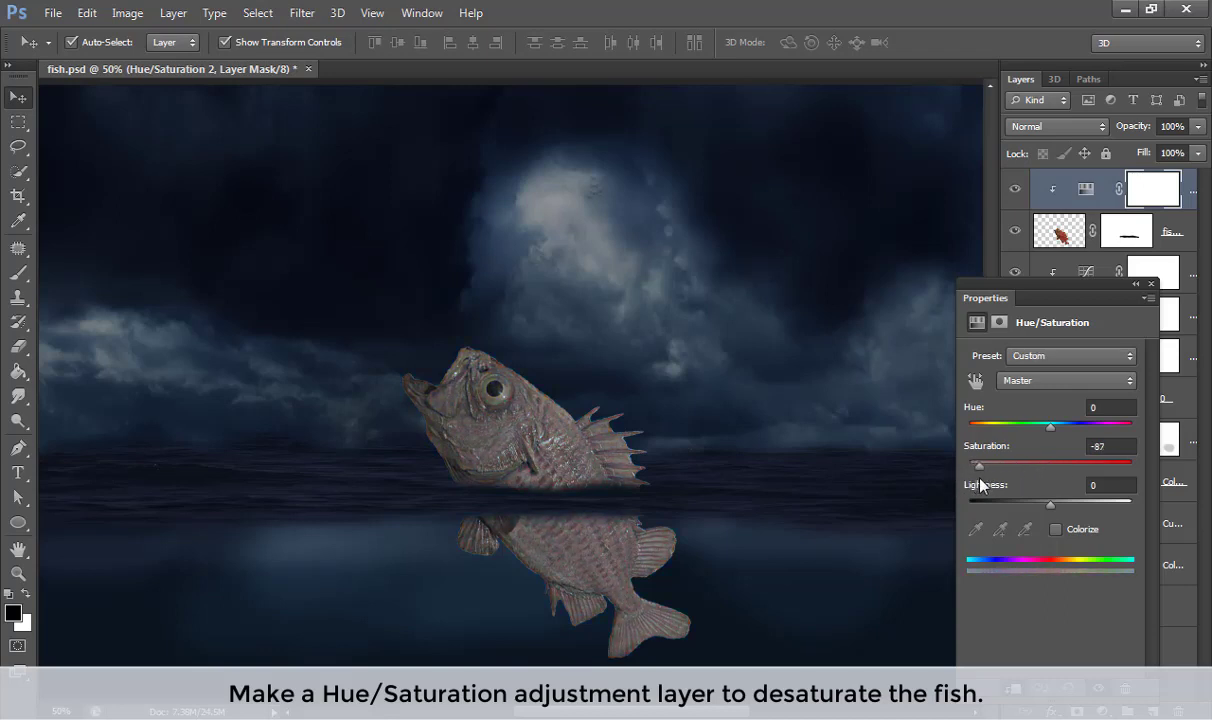
mouse_move(953, 484)
mouse_down()
mouse_move(980, 486)
mouse_move(983, 521)
mouse_up()
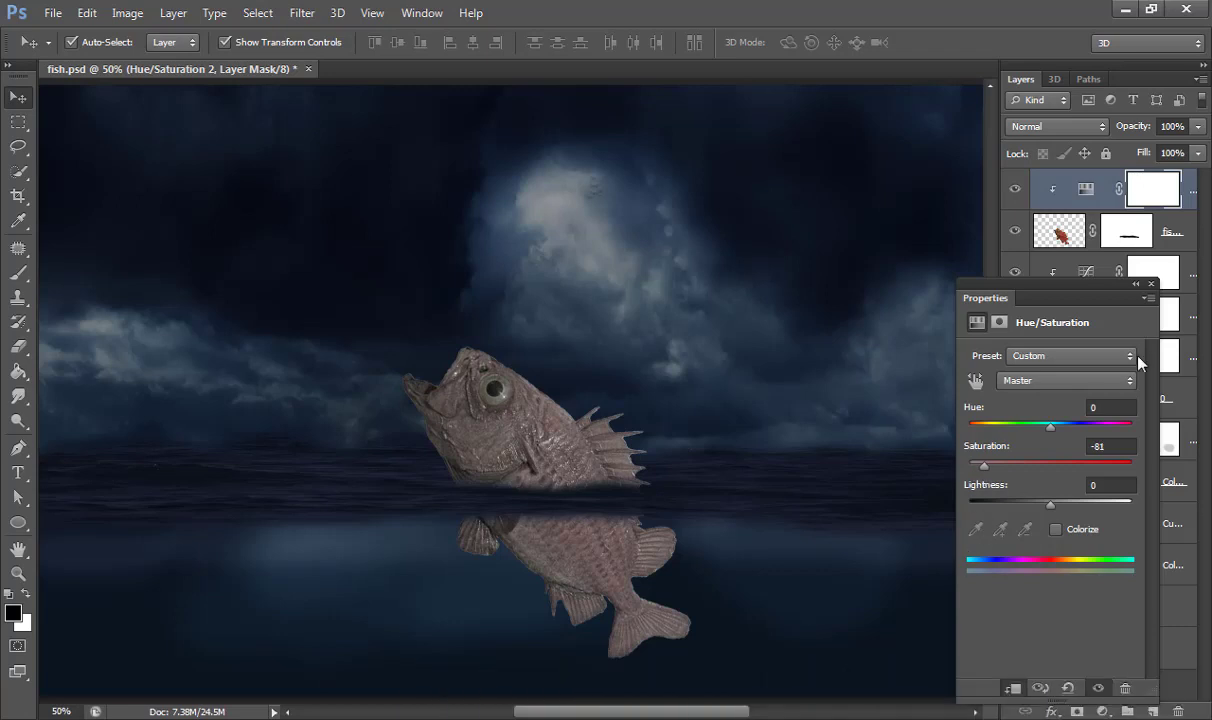
click(1150, 284)
Step: Lasso the lower part of the fish and add a #0861a4 blue Solid Color fill over it
click(18, 146)
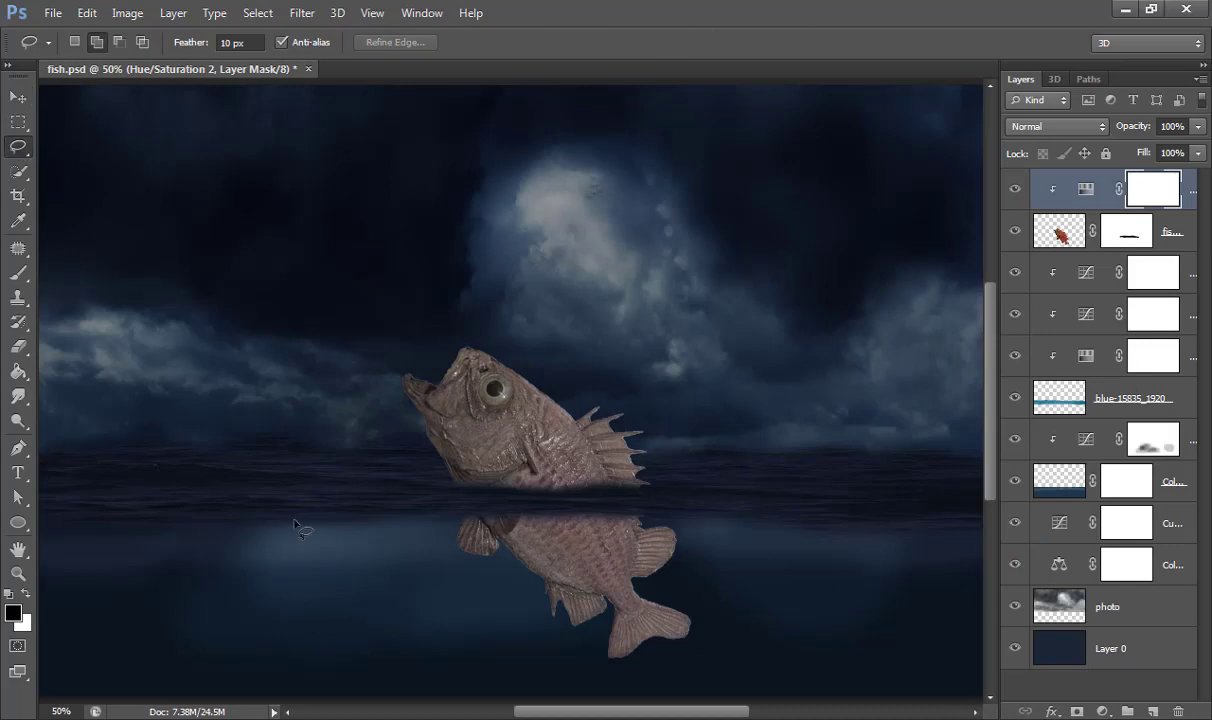
mouse_move(440, 505)
mouse_down()
mouse_move(714, 645)
mouse_move(440, 505)
mouse_up()
click(1059, 231)
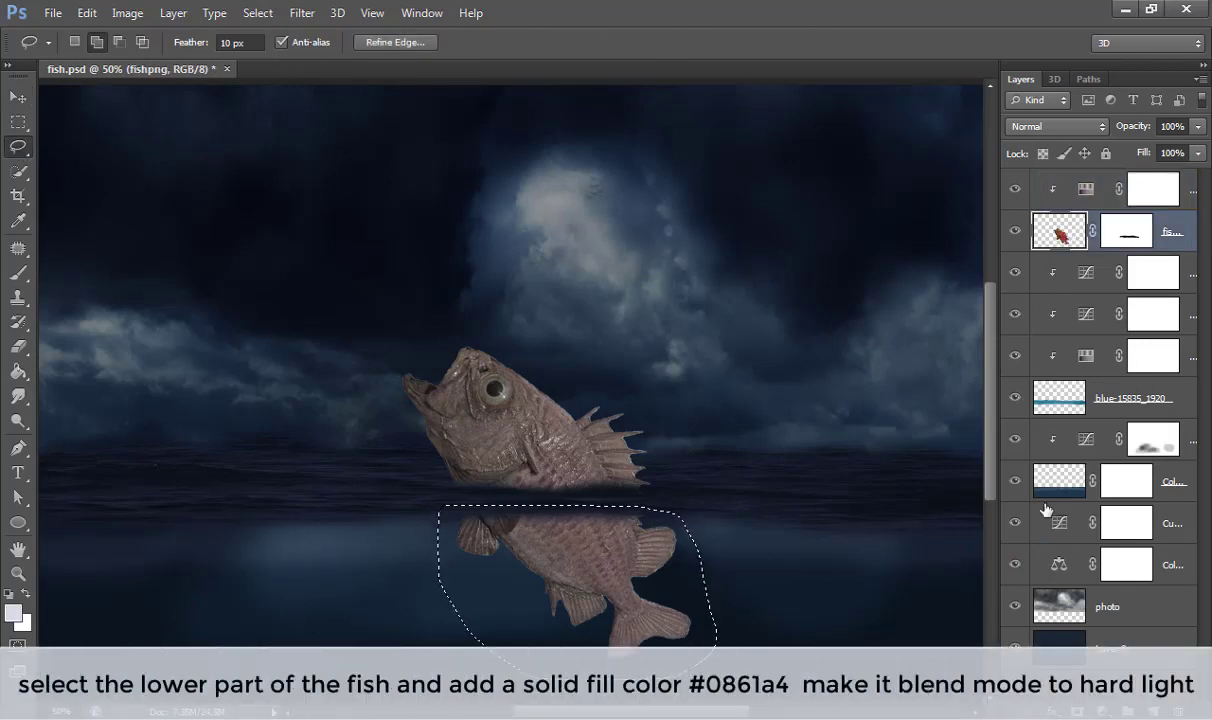
click(1101, 711)
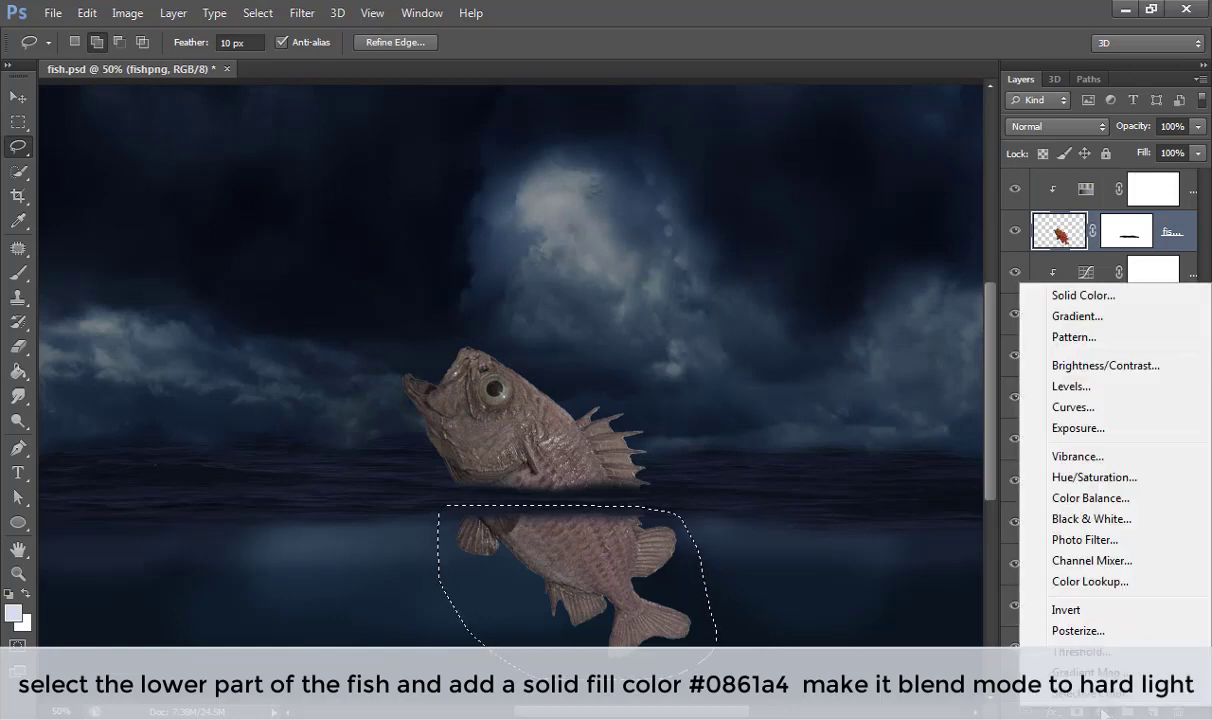
click(1083, 296)
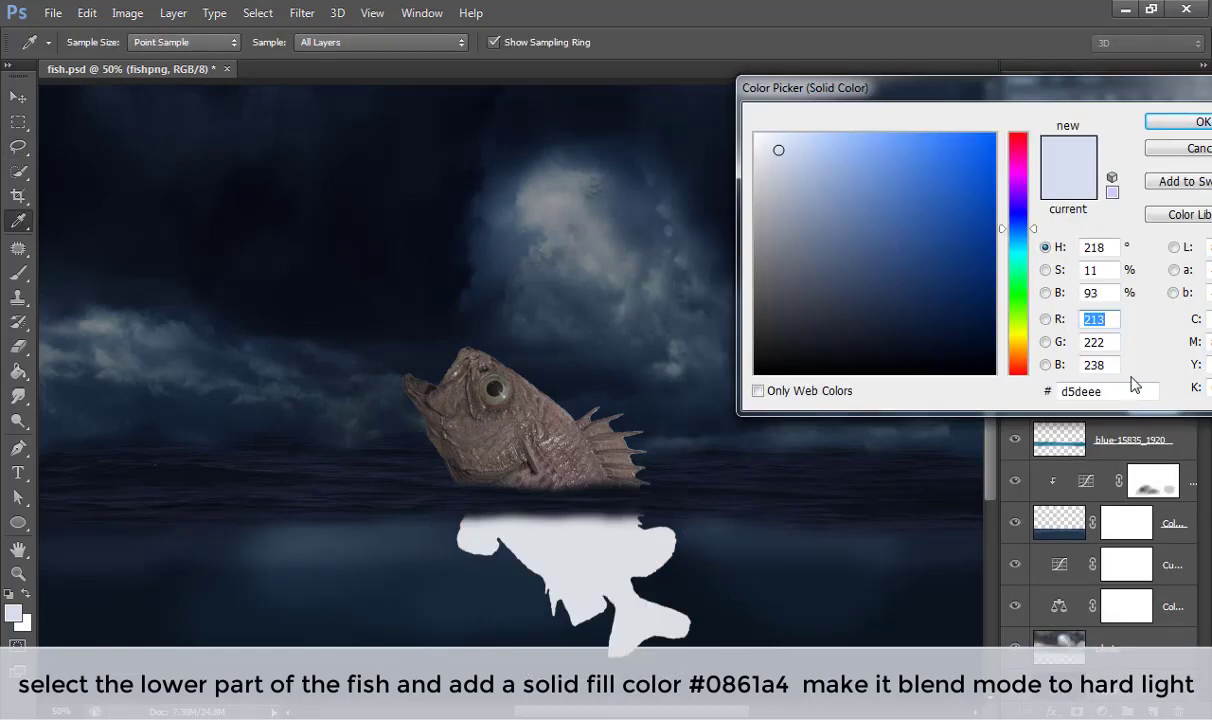
click(1100, 392)
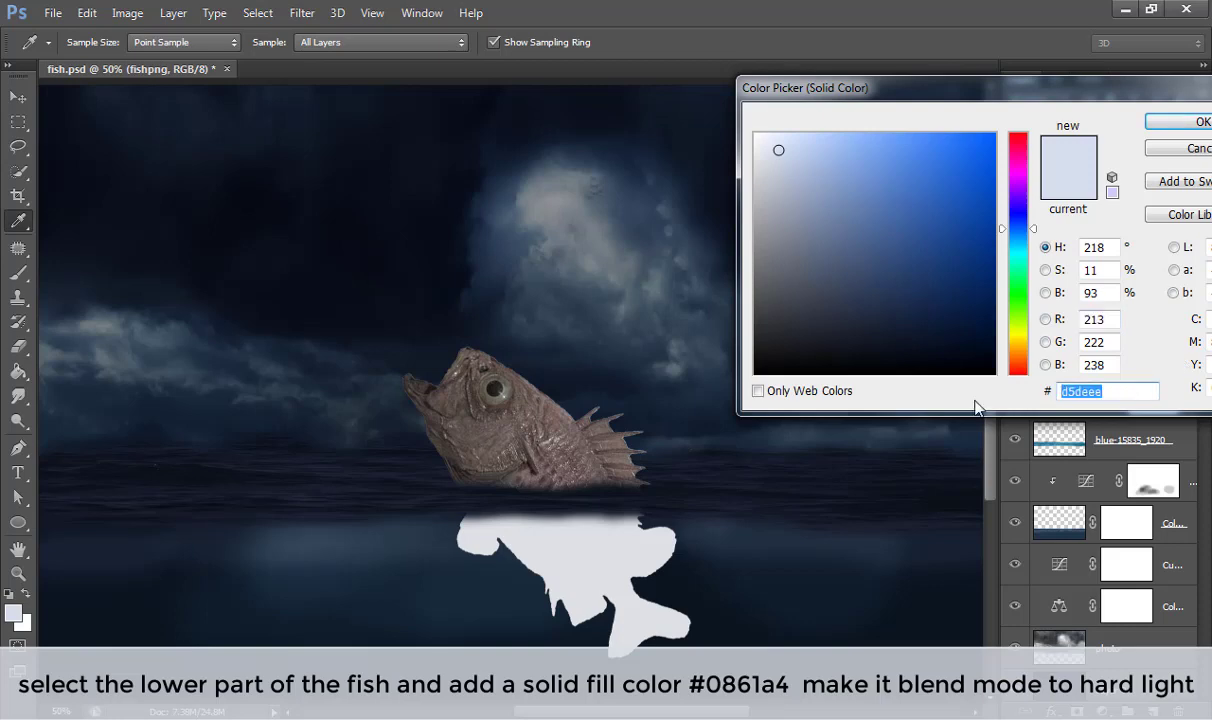
text(0861a)
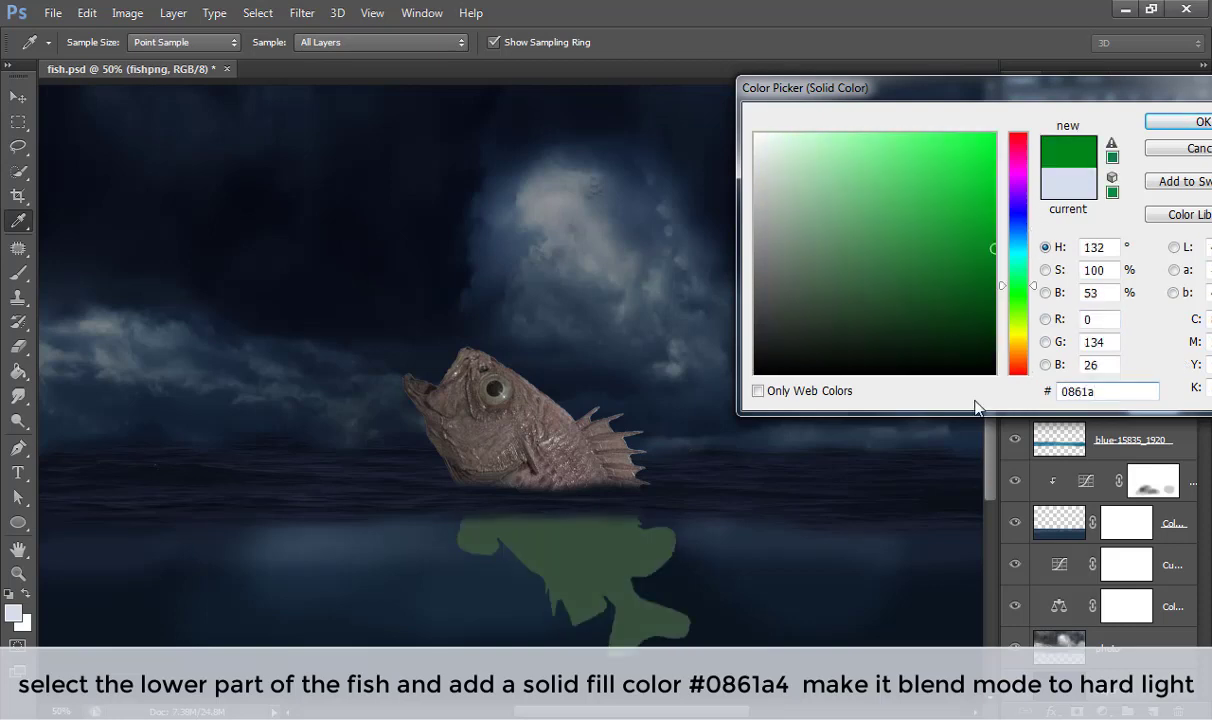
text(4)
click(1180, 121)
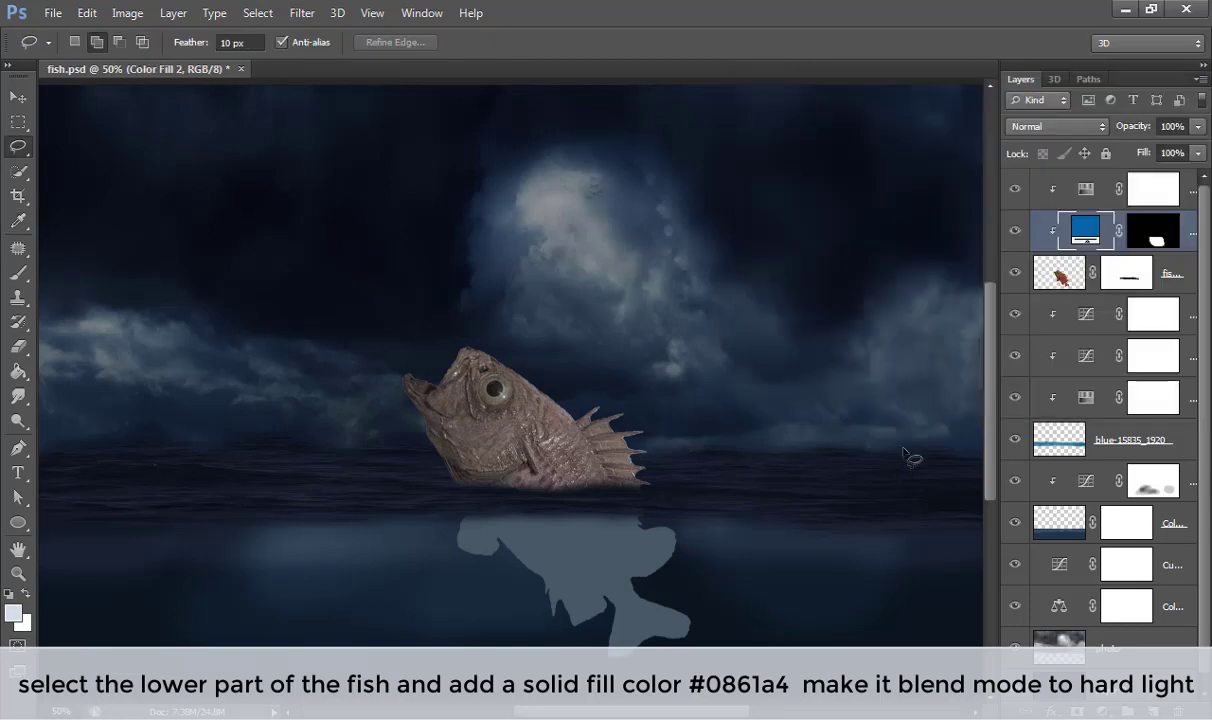
Step: Set the blue fill layer's blend mode to Hard Light
click(1058, 127)
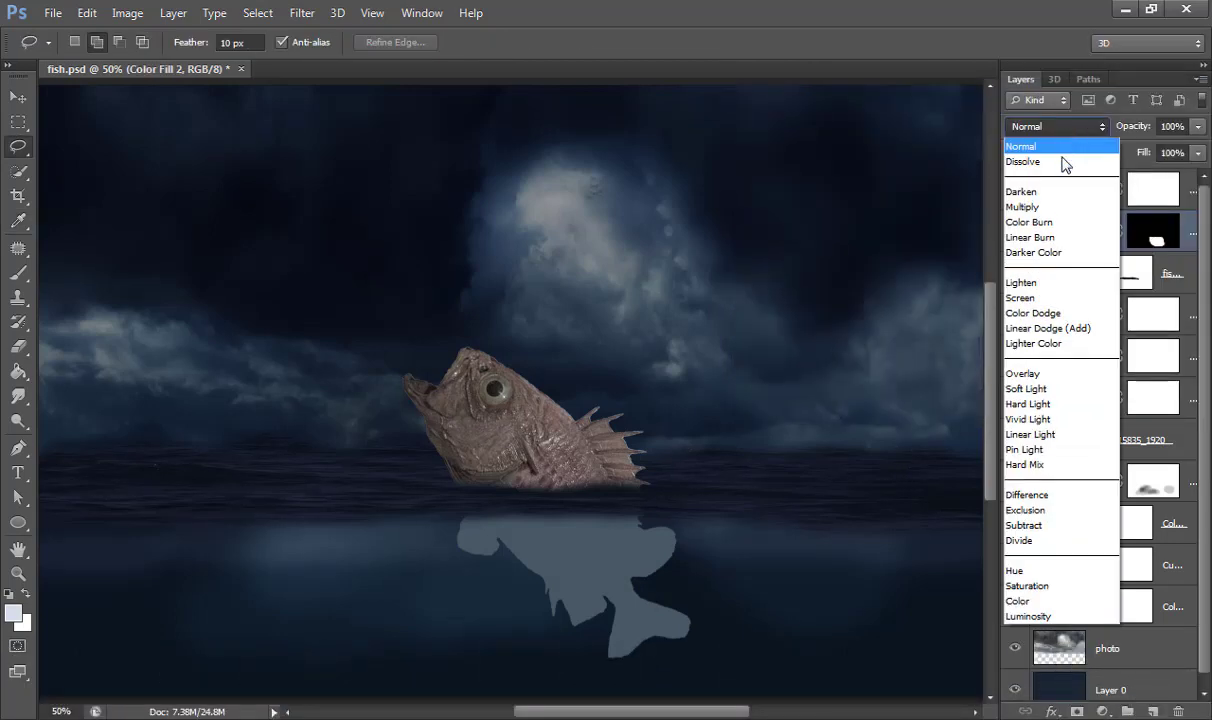
click(1063, 161)
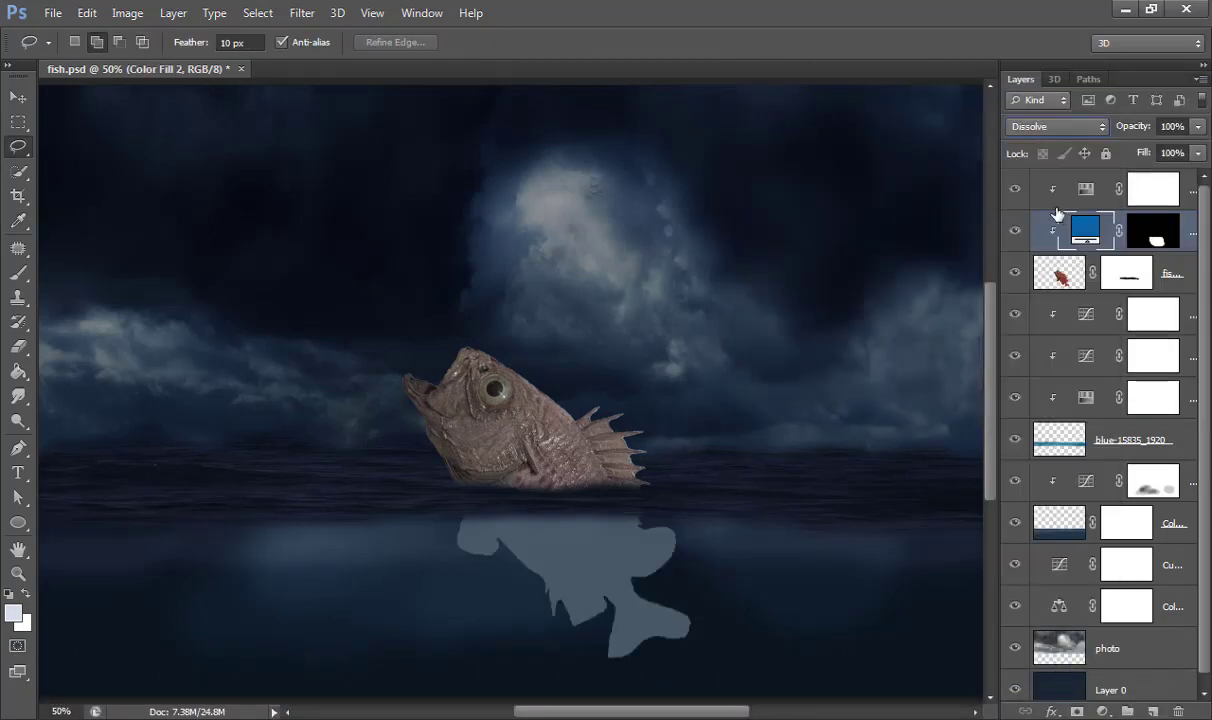
key(Down)
key(Down)
key(Down)
key(Down)
key(Down)
key(Down)
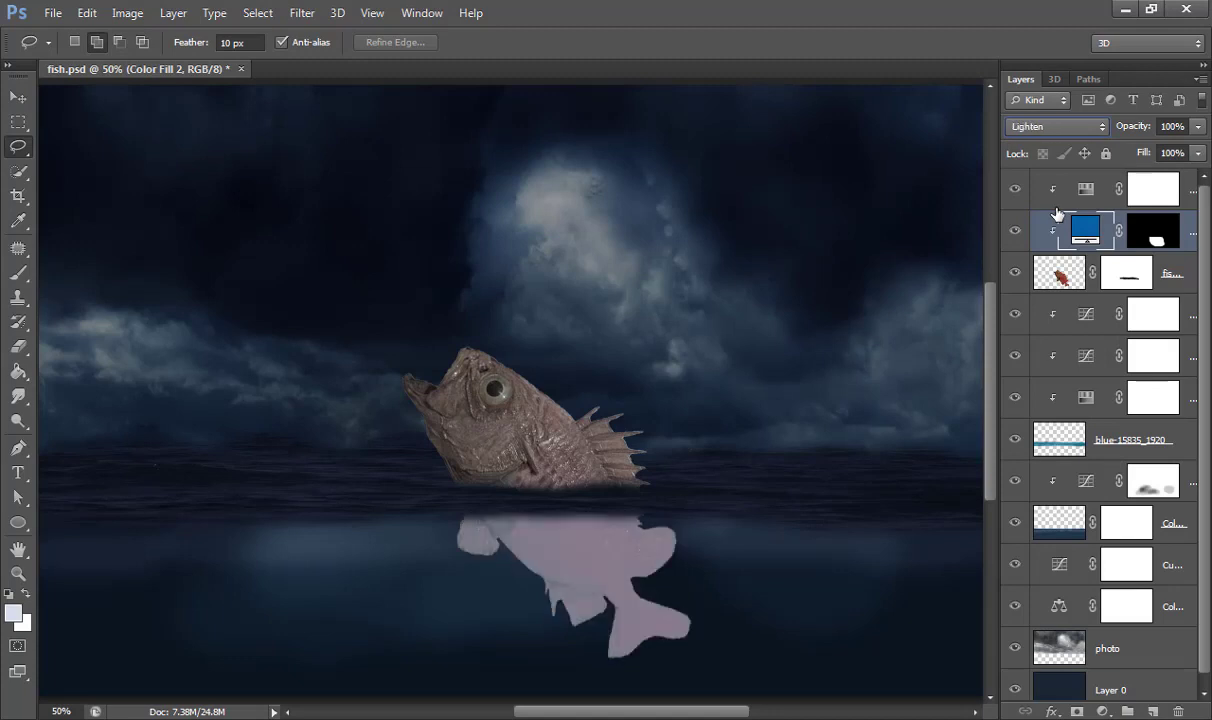
key(Down)
key(Down)
key(Down)
key(Down)
key(Down)
key(Down)
key(Down)
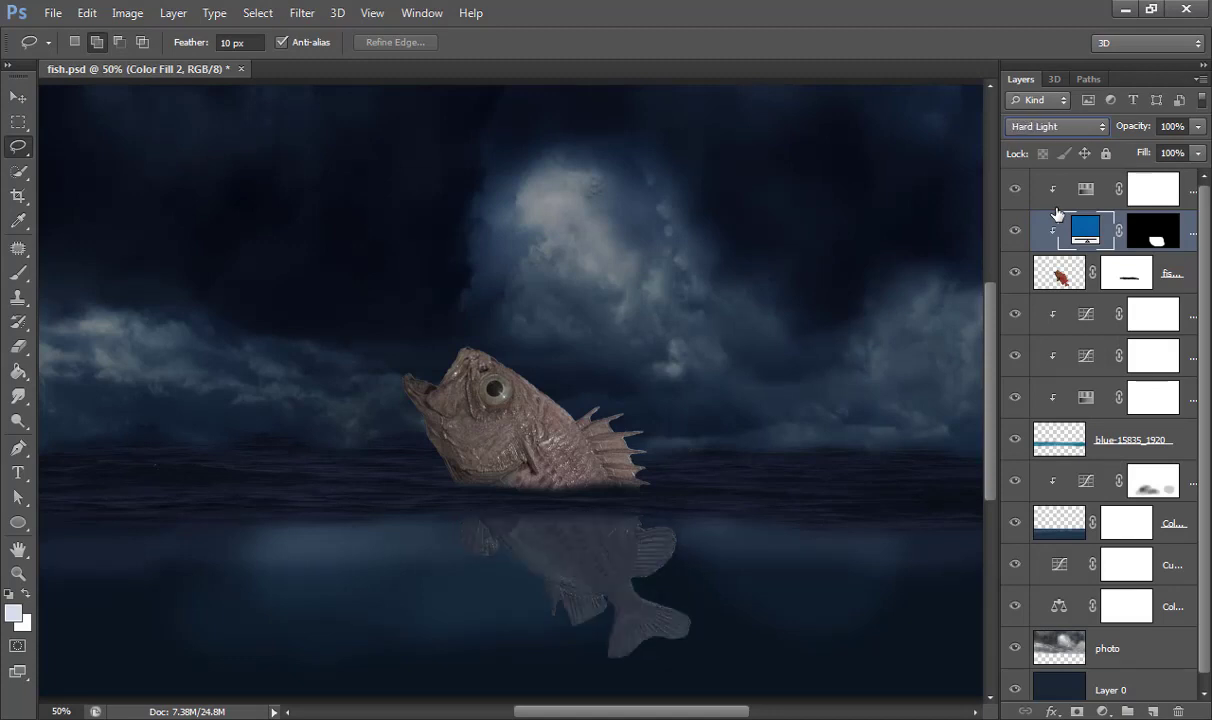
mouse_move(1122, 122)
mouse_down()
mouse_move(1097, 122)
mouse_move(1150, 134)
mouse_up()
click(15, 101)
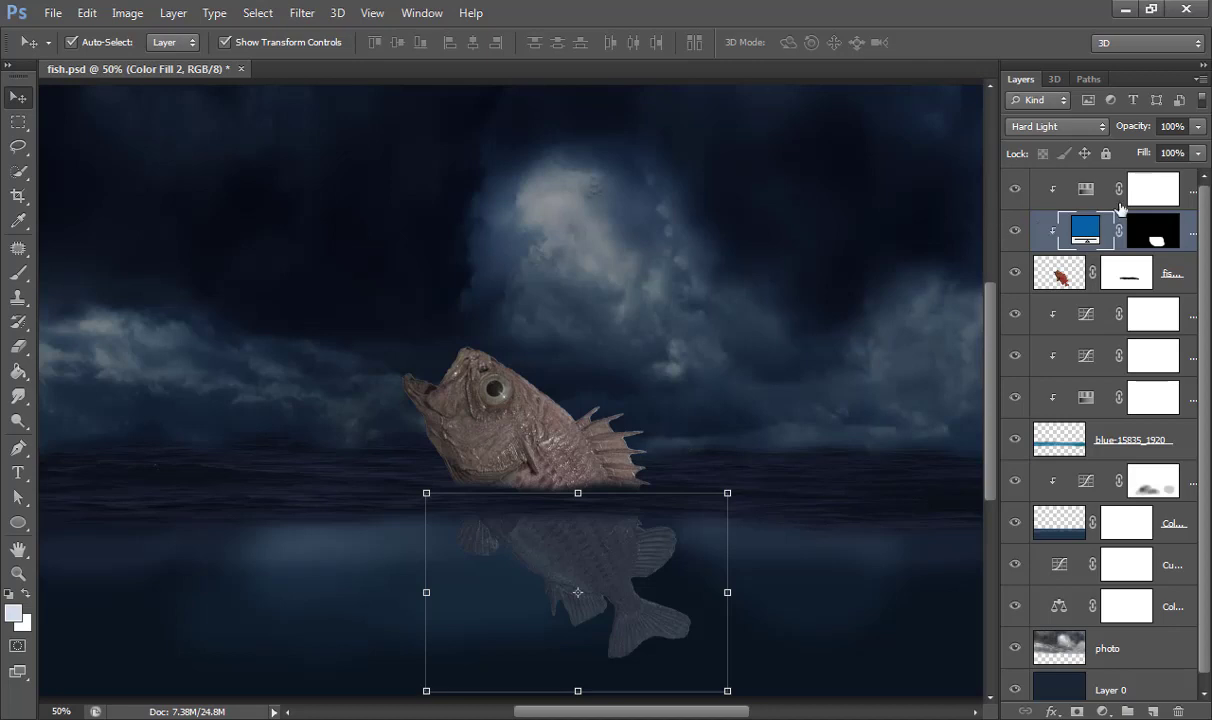
click(1060, 197)
Step: Add a clipped Photo Filter with custom colour #167fb6 at 100% density
click(1102, 711)
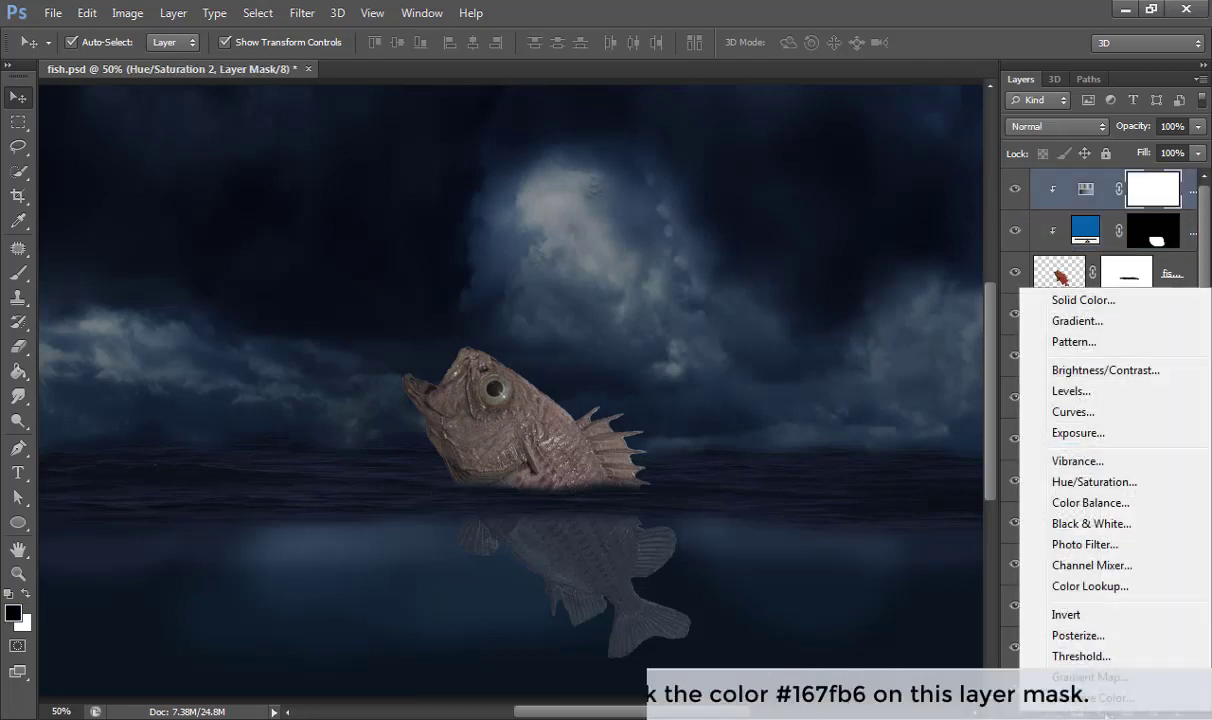
click(1084, 544)
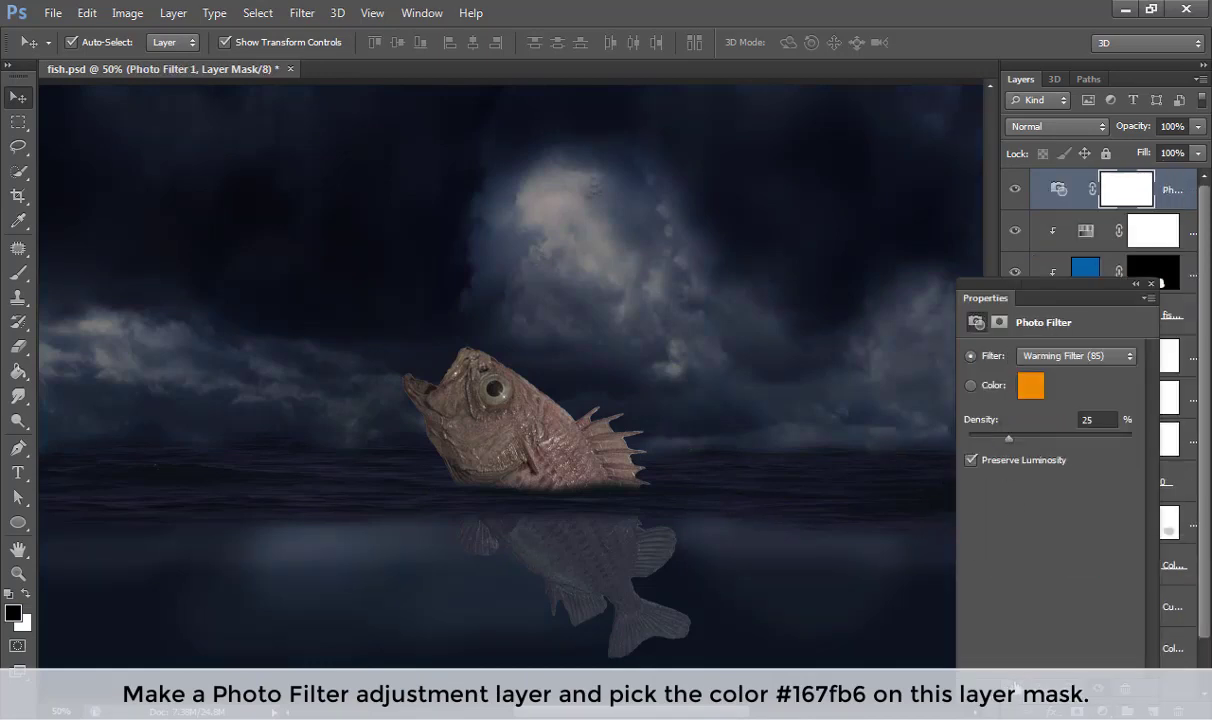
click(1017, 688)
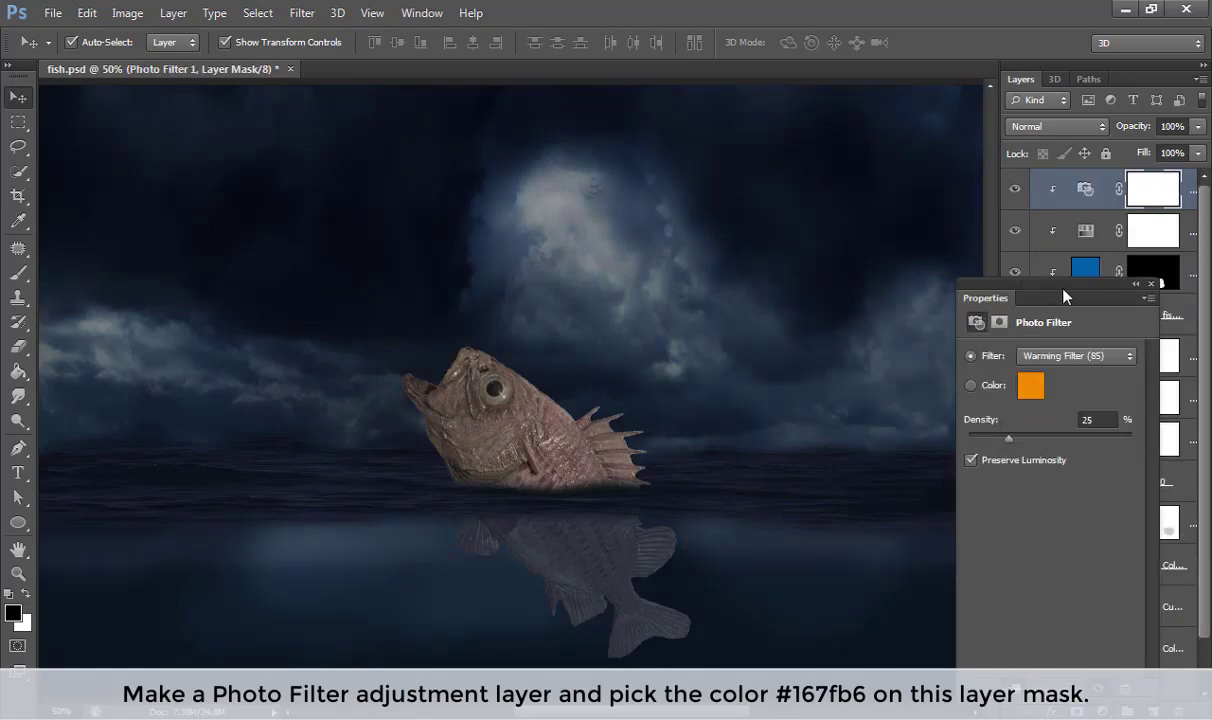
mouse_move(1064, 296)
mouse_down()
mouse_move(825, 181)
mouse_move(824, 162)
mouse_up()
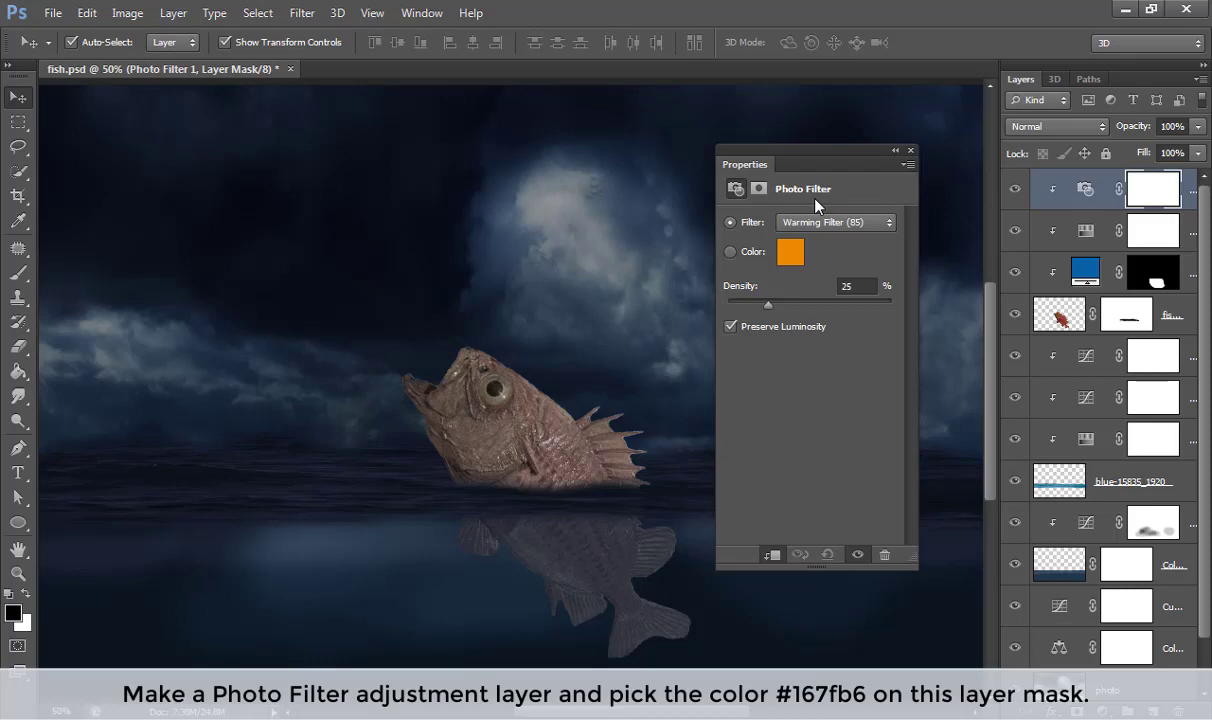
click(745, 252)
click(790, 256)
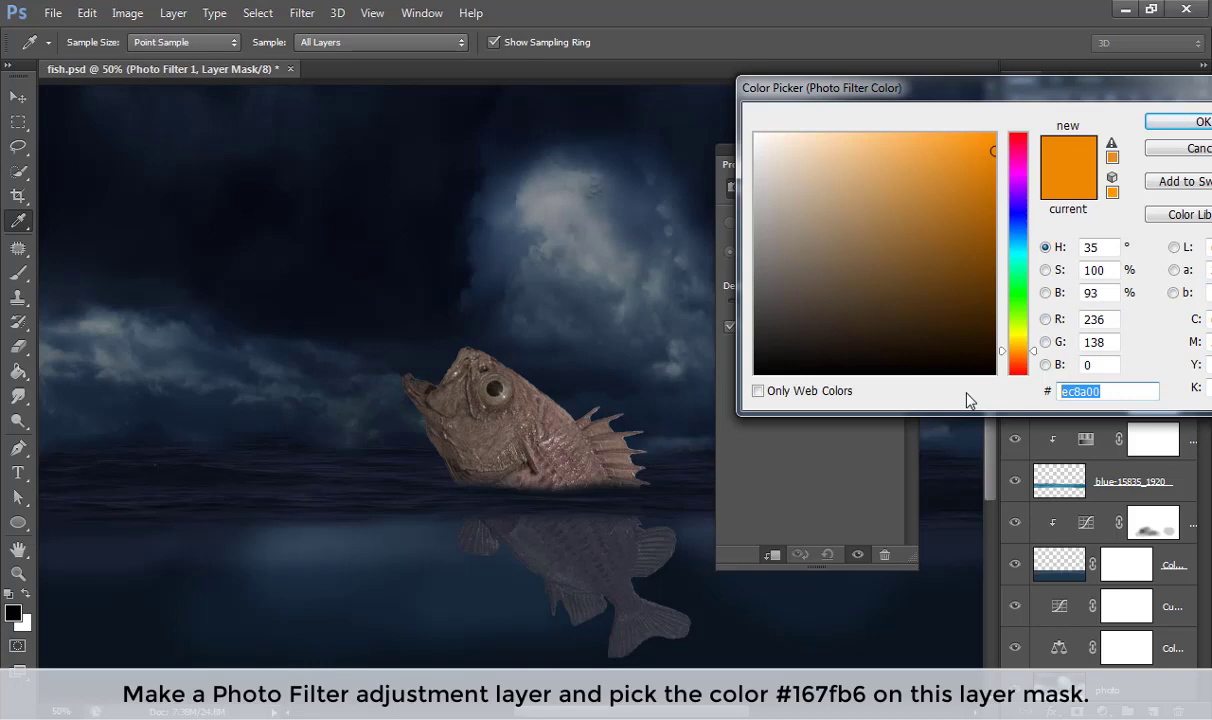
text(167)
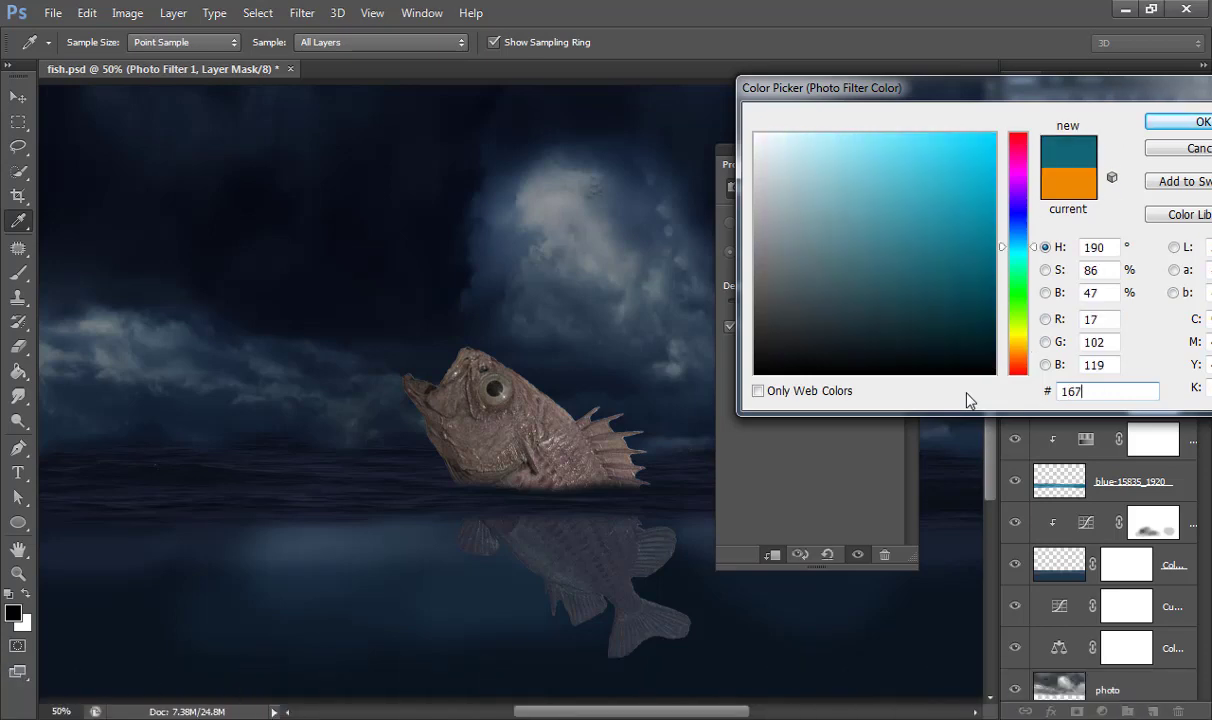
text(fb6)
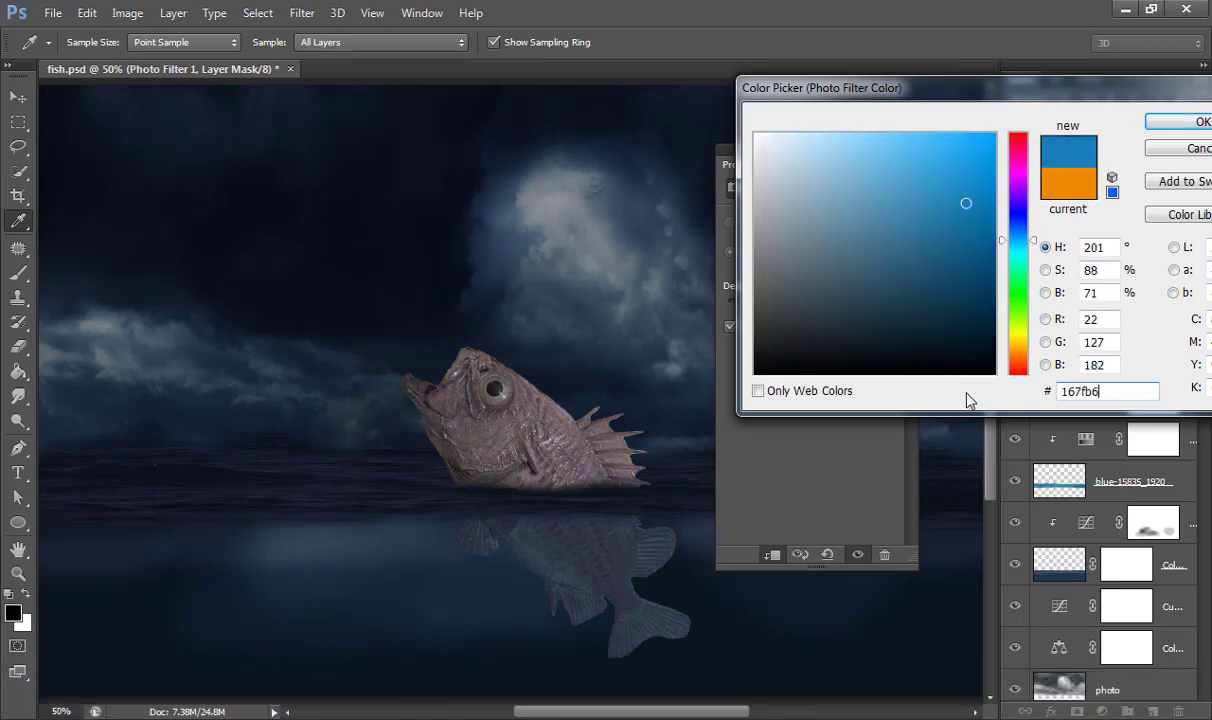
key(Return)
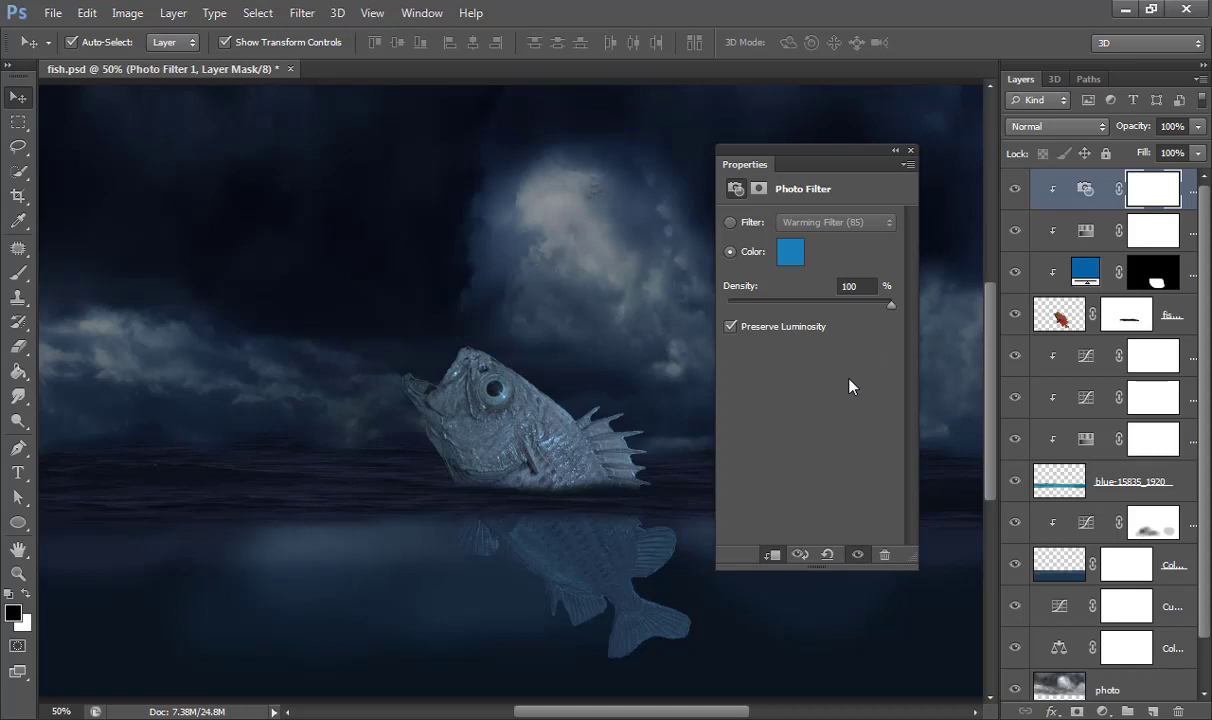
click(909, 152)
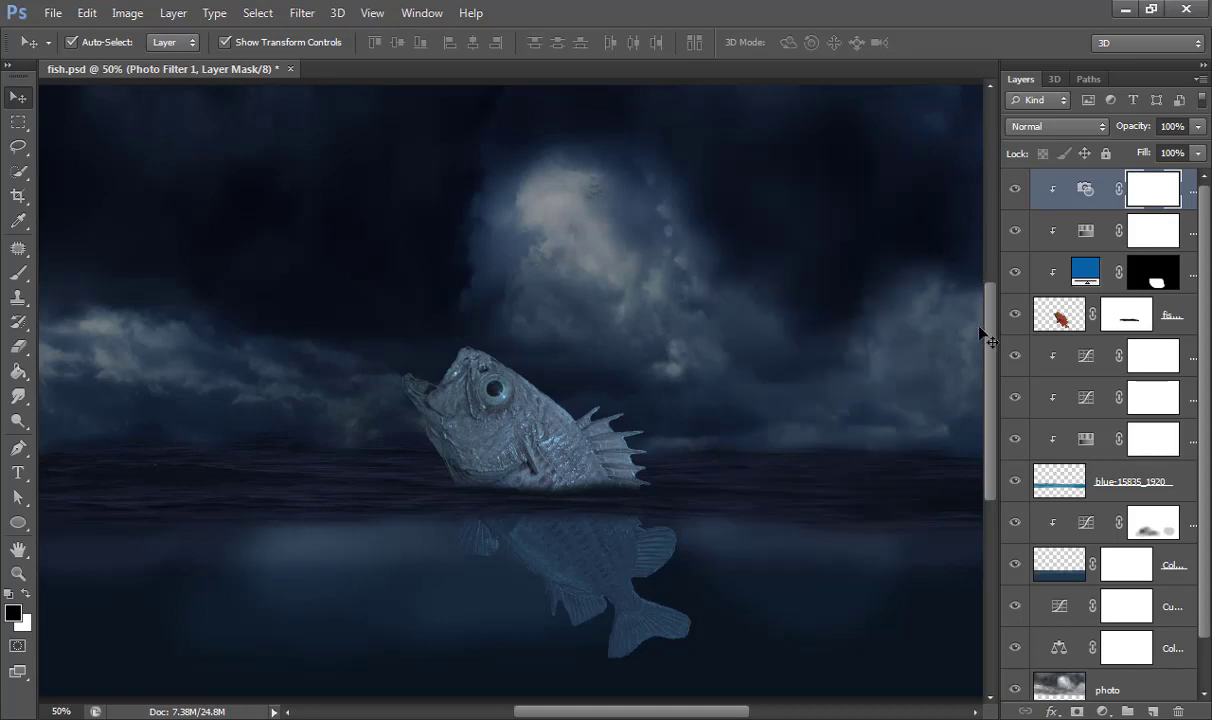
Step: Lasso the fish's mouth, dorsal fin tip, and two small reflection spots
click(1059, 315)
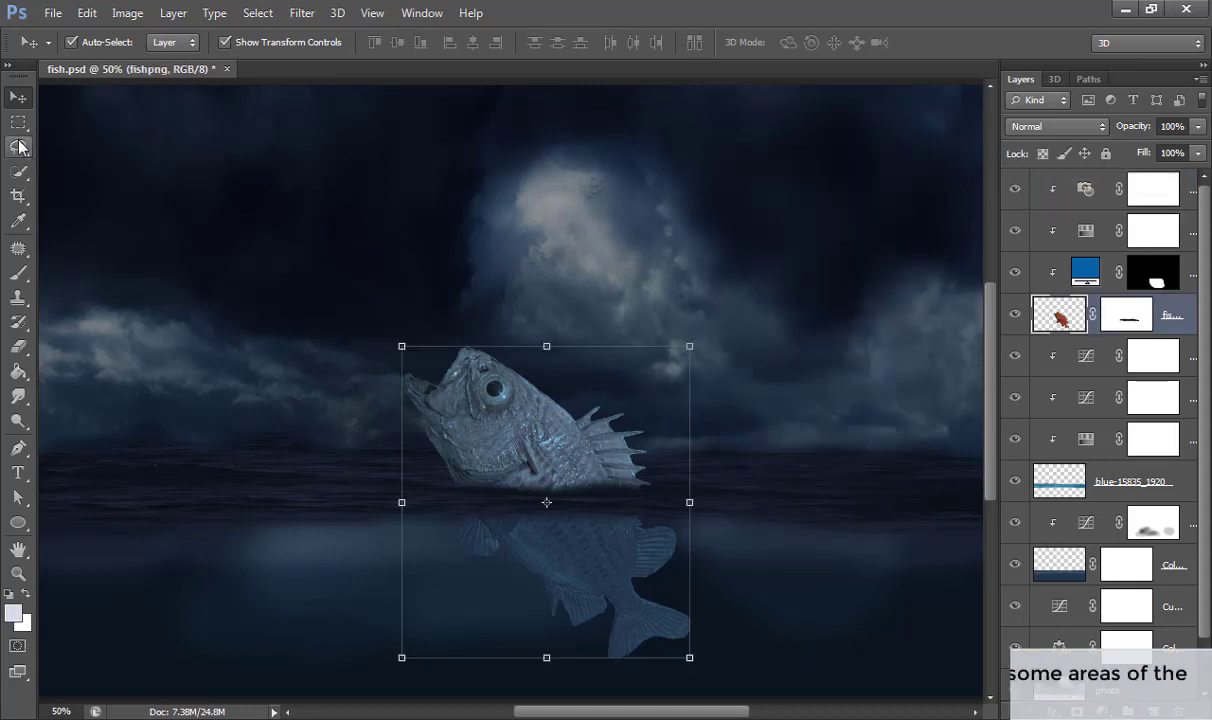
key(l)
mouse_move(456, 375)
mouse_down()
mouse_move(392, 392)
mouse_move(405, 355)
mouse_move(458, 322)
mouse_move(410, 378)
mouse_up()
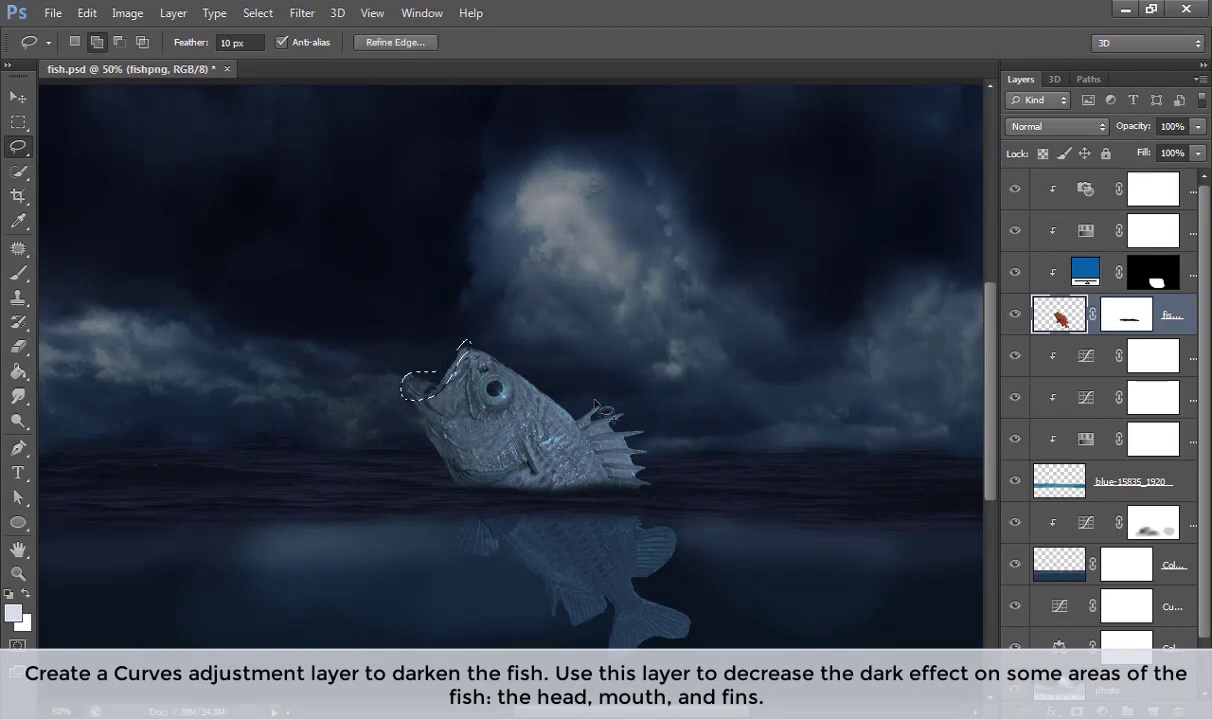
mouse_move(573, 416)
mouse_down()
mouse_move(616, 410)
mouse_move(578, 413)
mouse_up()
mouse_move(510, 528)
mouse_down()
mouse_move(474, 593)
mouse_move(458, 515)
mouse_up()
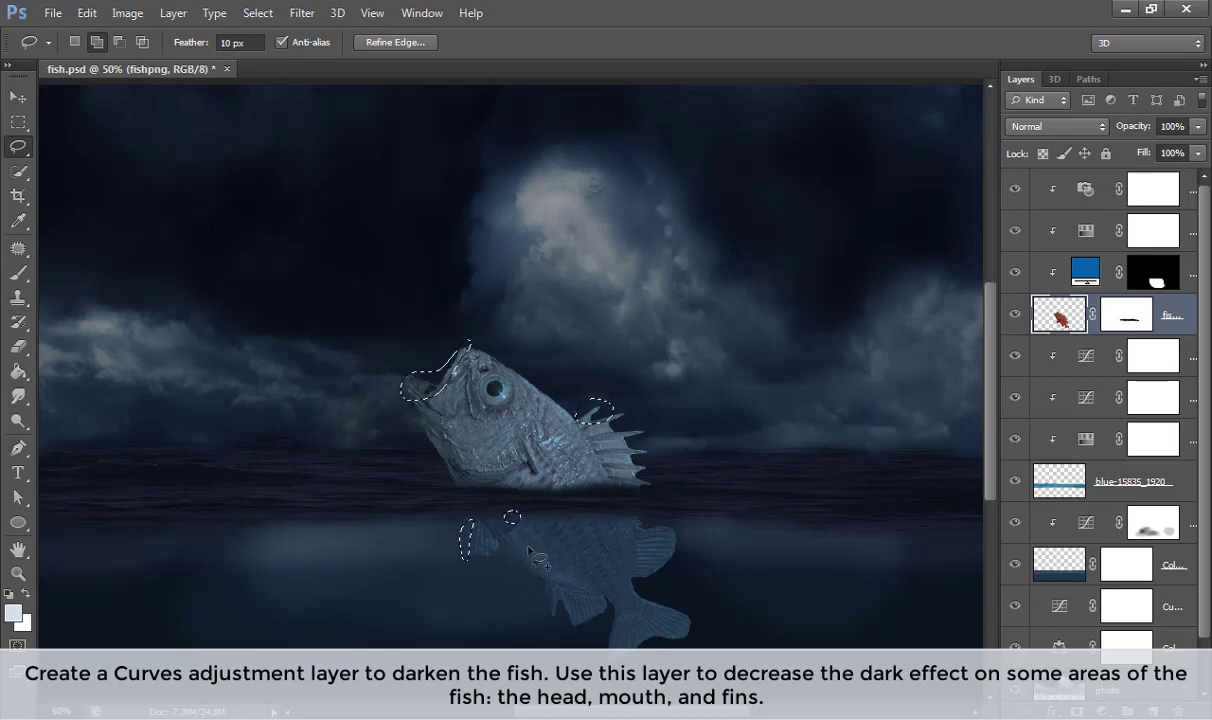
drag(515, 530, 524, 552)
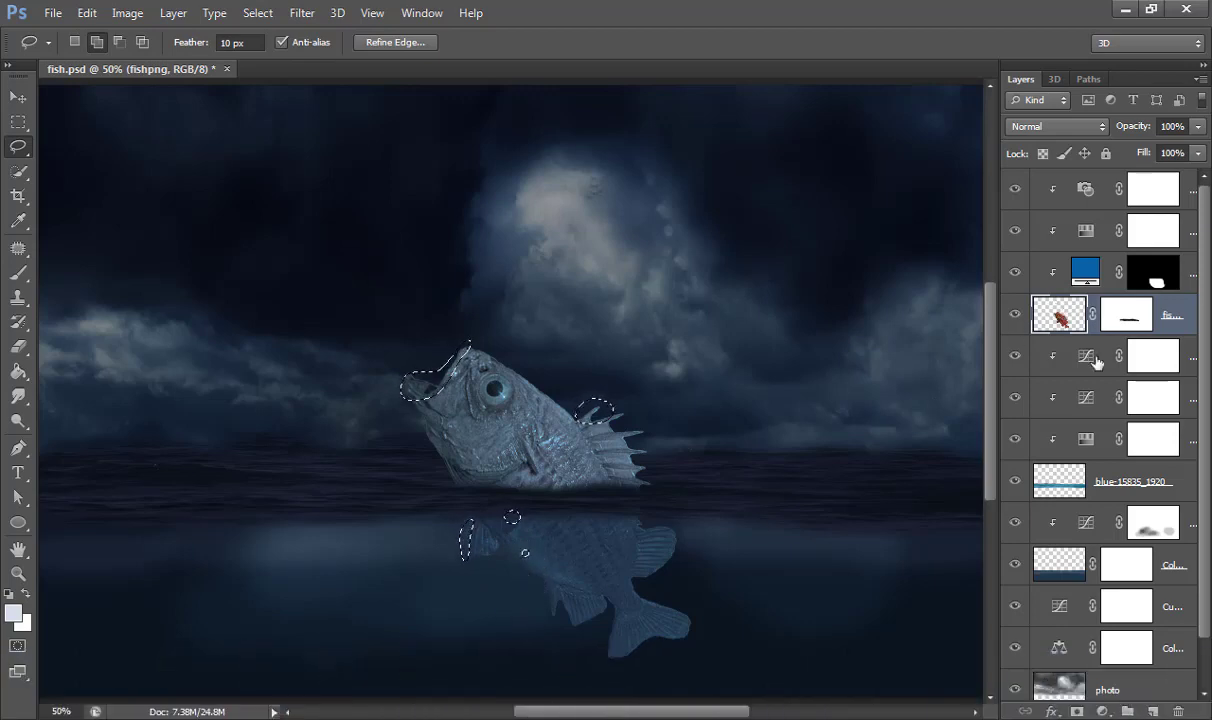
Step: Add a masked Curves layer pulling input 138 down to output 82
click(1102, 711)
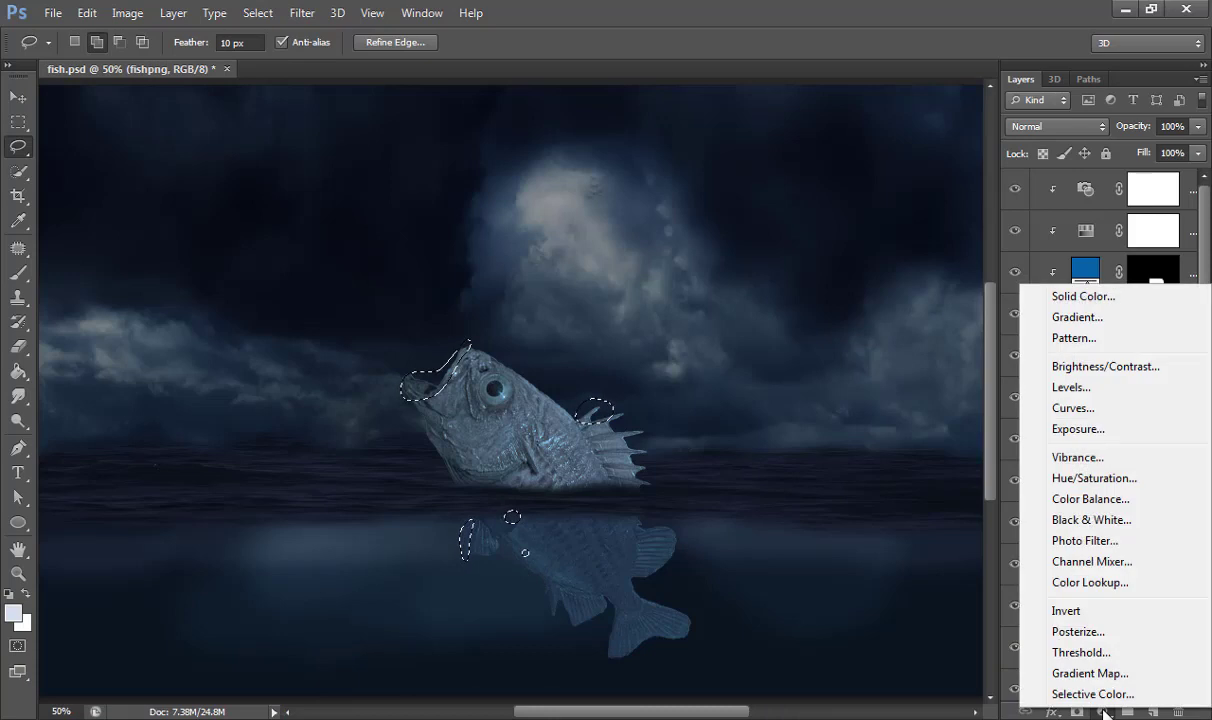
click(1073, 407)
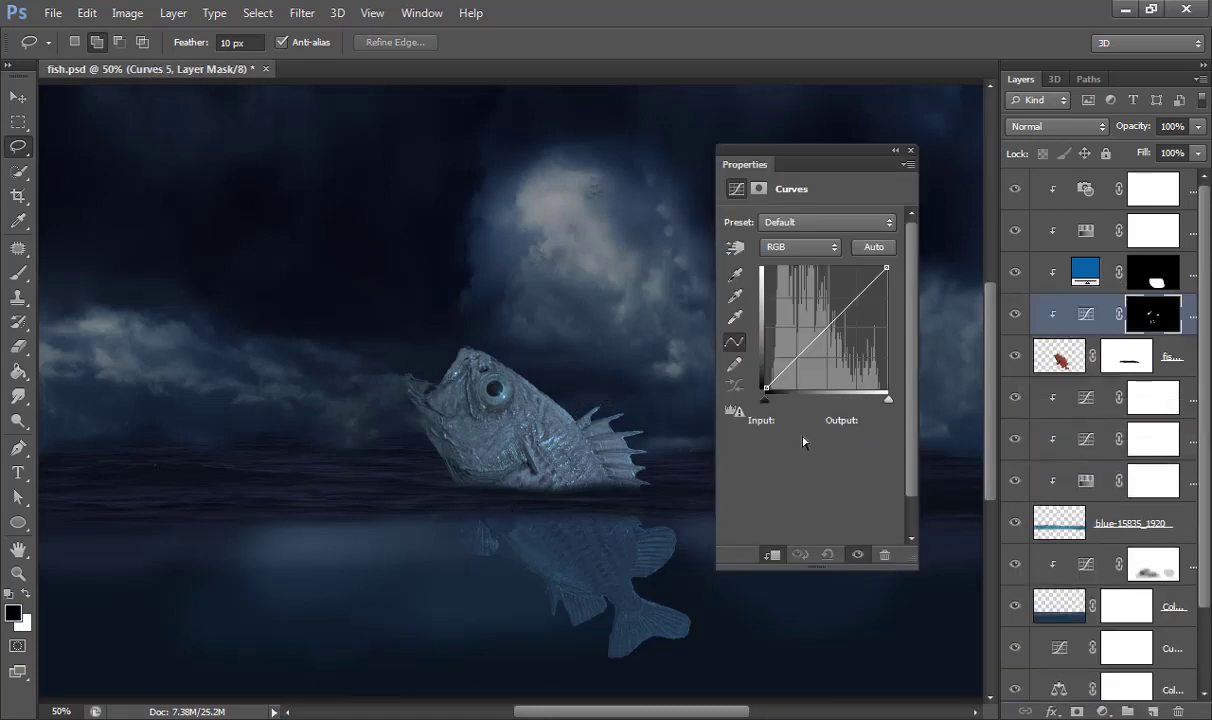
drag(816, 337, 832, 350)
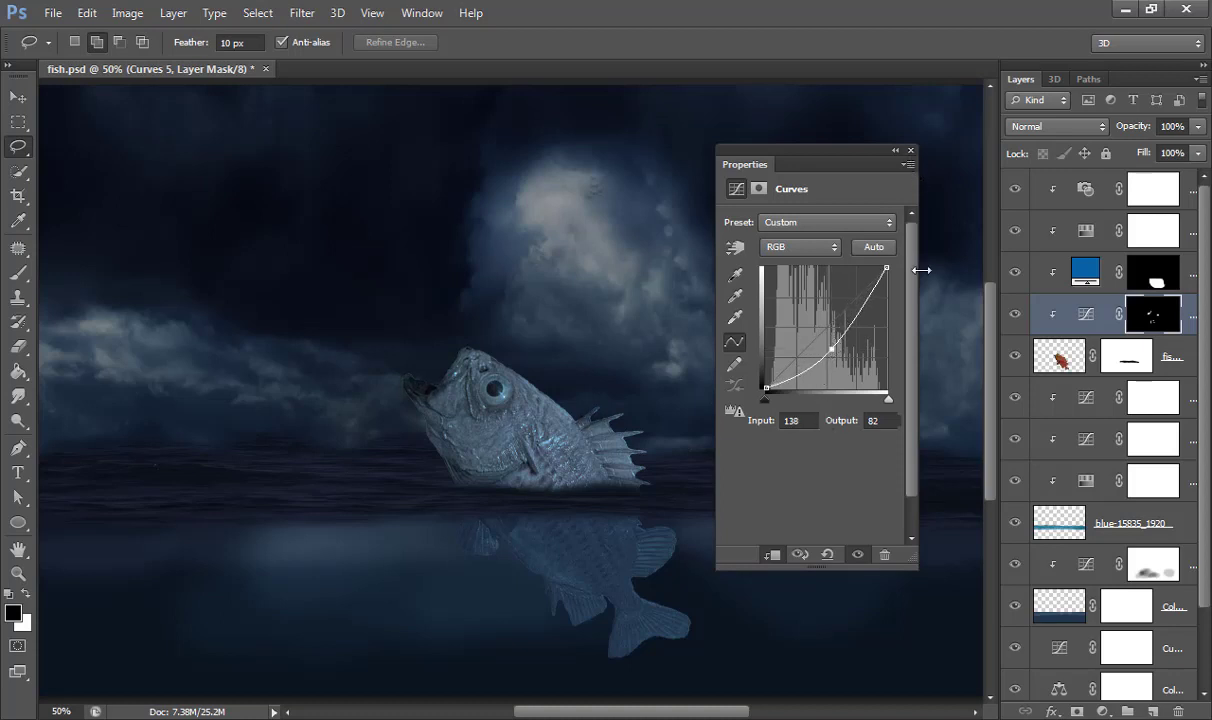
click(915, 375)
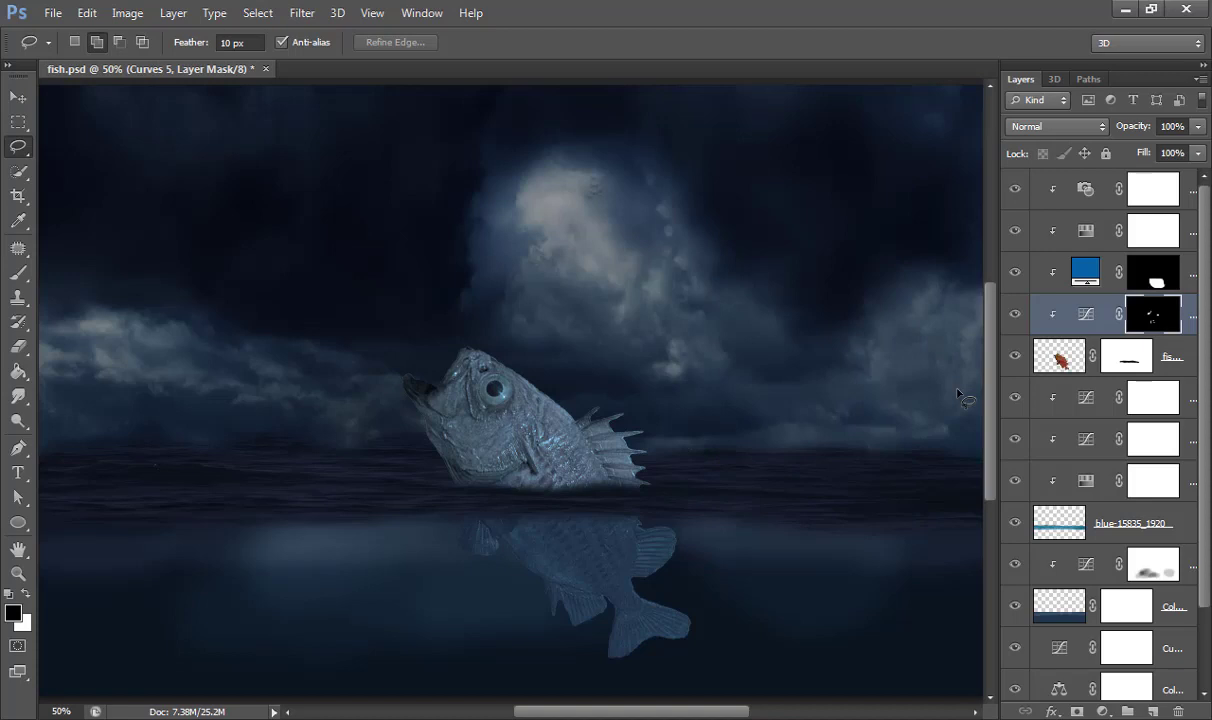
Step: On the fish layer, lasso around the head and the left side of its reflection
key(alt+bracketleft)
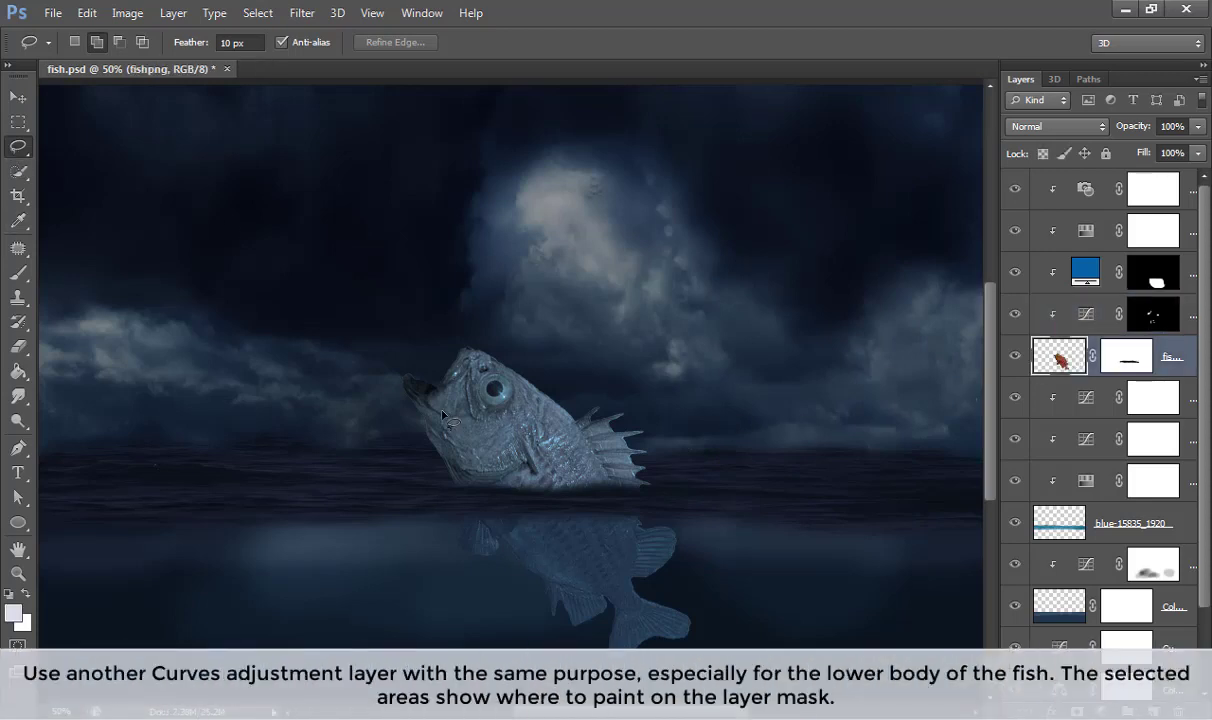
mouse_move(461, 327)
mouse_down()
mouse_move(527, 350)
mouse_move(472, 492)
mouse_move(548, 508)
mouse_move(540, 530)
mouse_move(449, 527)
mouse_move(446, 546)
mouse_move(487, 569)
mouse_up()
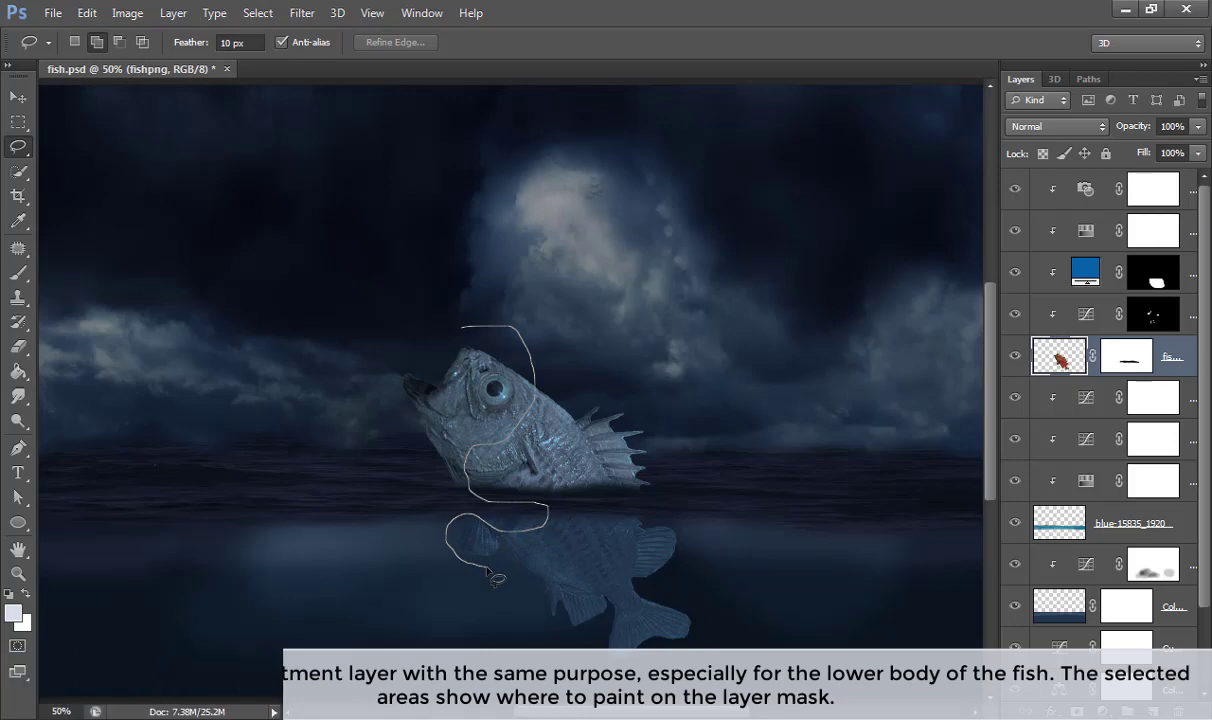
mouse_move(510, 592)
mouse_down()
mouse_move(635, 695)
mouse_move(515, 690)
mouse_move(391, 578)
mouse_move(390, 525)
mouse_move(408, 508)
mouse_move(398, 352)
mouse_move(450, 318)
mouse_move(462, 326)
mouse_up()
Step: Add a masked Curves layer pulling input 136 to output 96, and save fish.psd
click(1101, 711)
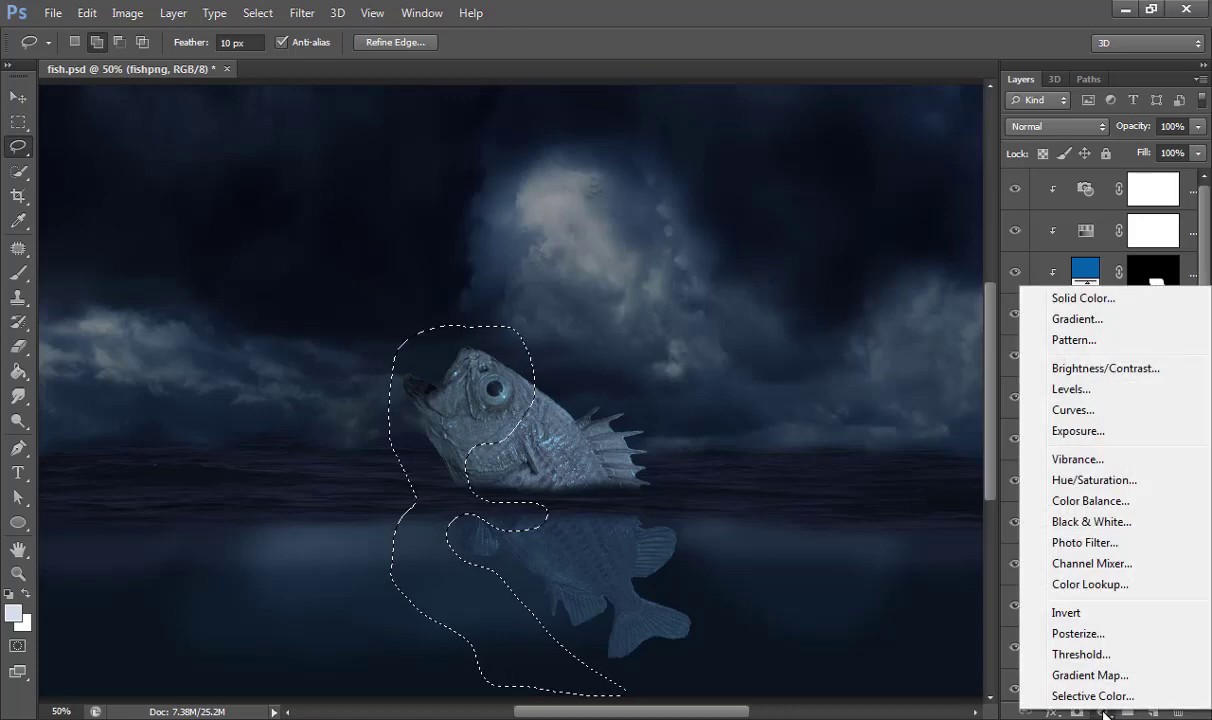
click(1101, 711)
click(1101, 711)
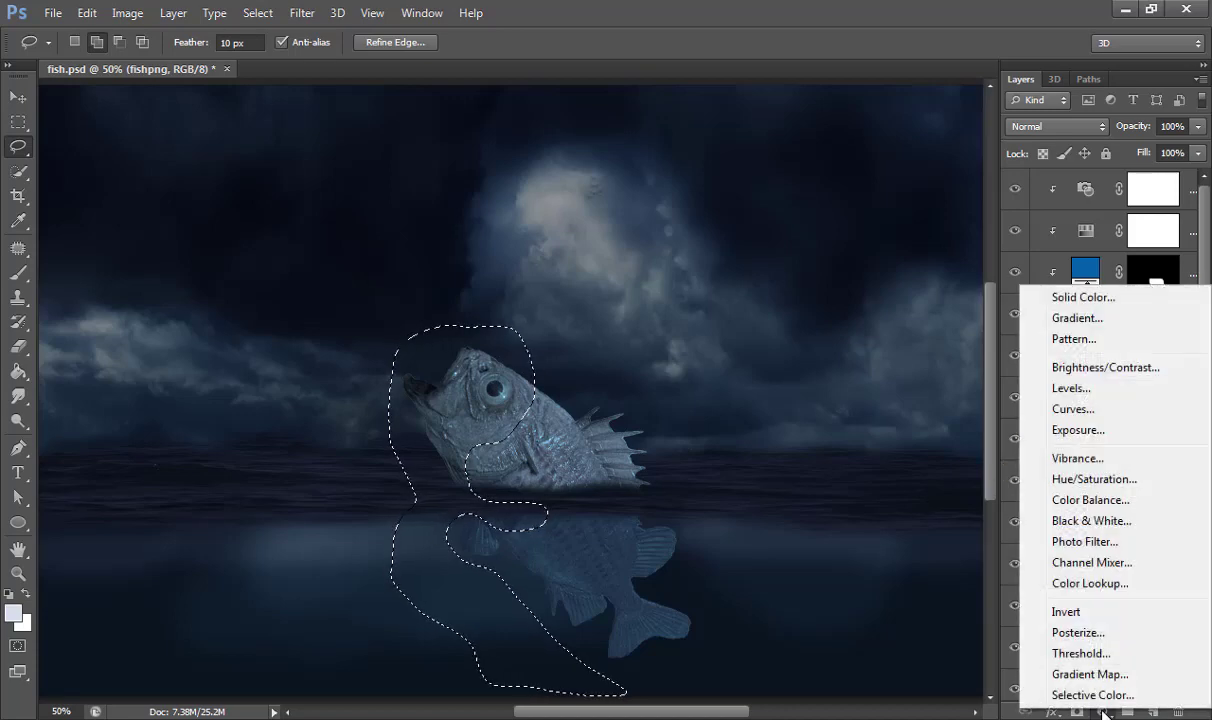
click(1073, 409)
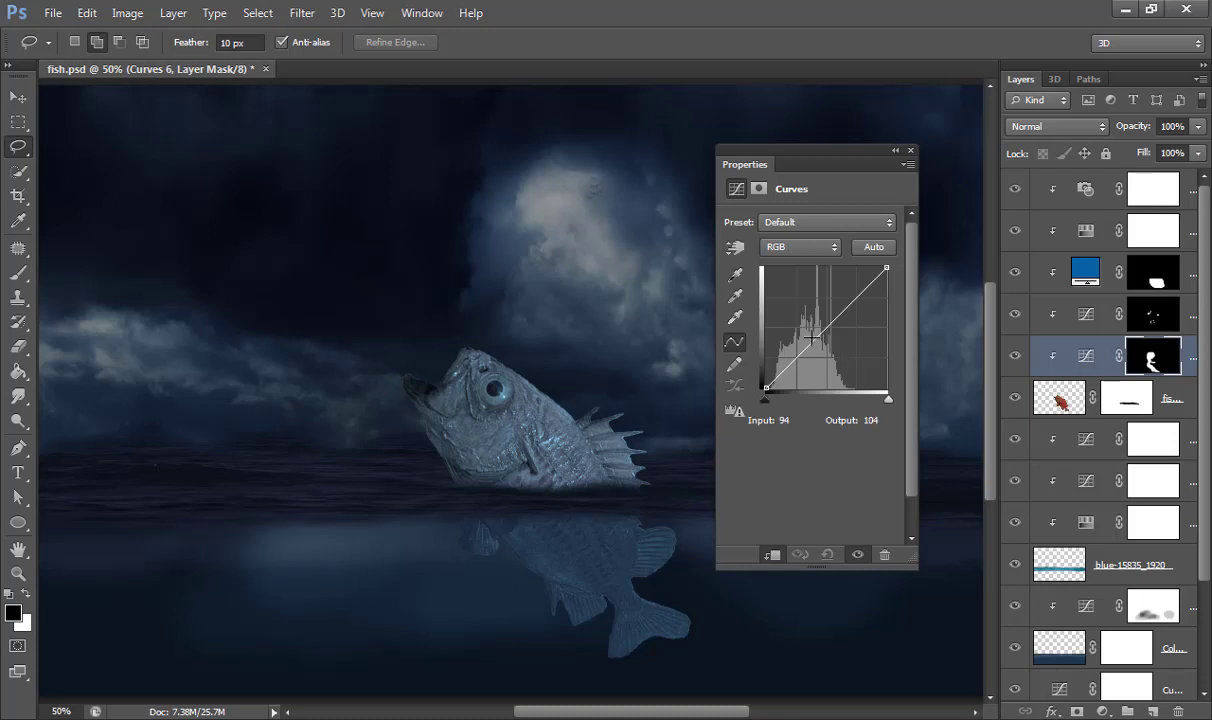
drag(816, 338, 834, 341)
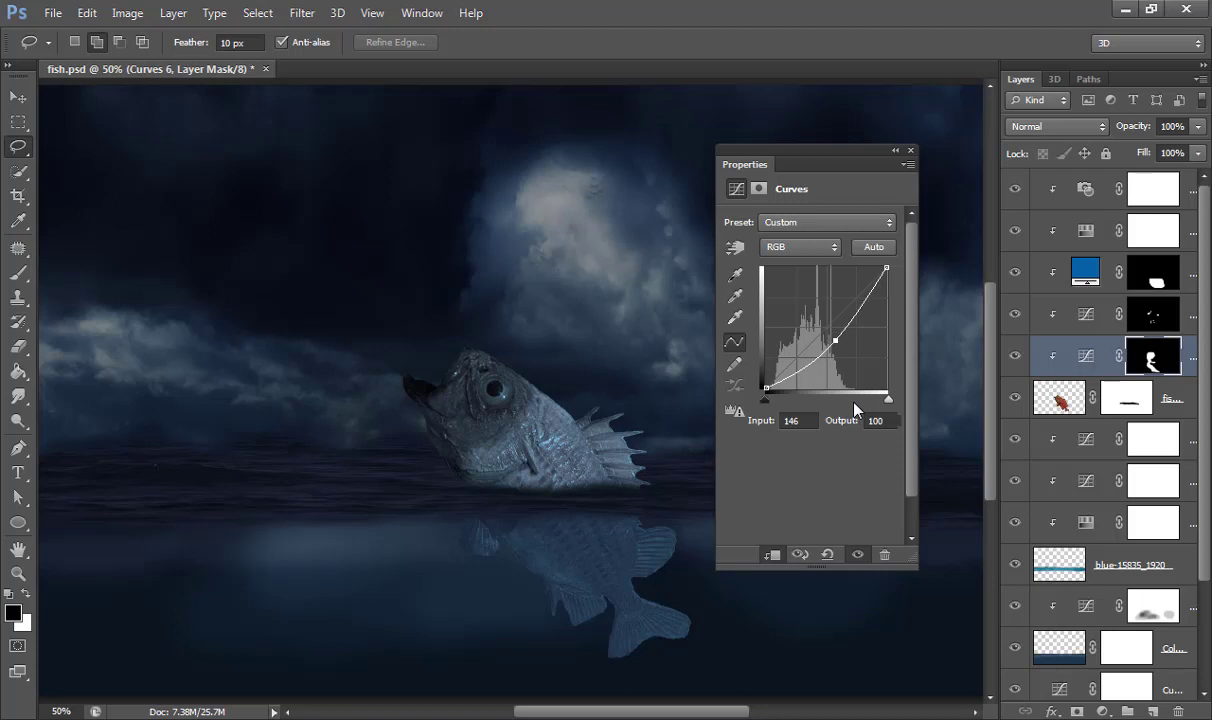
drag(835, 341, 831, 343)
click(910, 150)
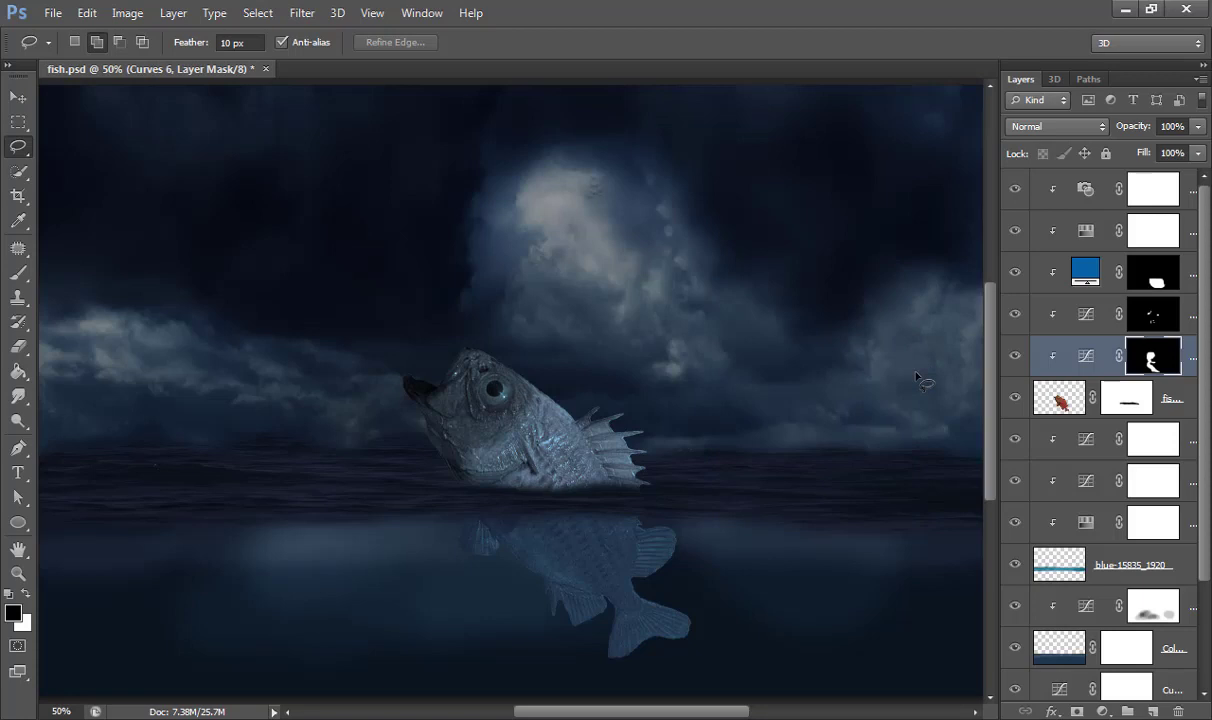
key(ctrl+s)
Step: Create a new clipped layer 'Dodge and burn' in Overlay mode, filled with 50% gray
key(ctrl+shift+alt+n)
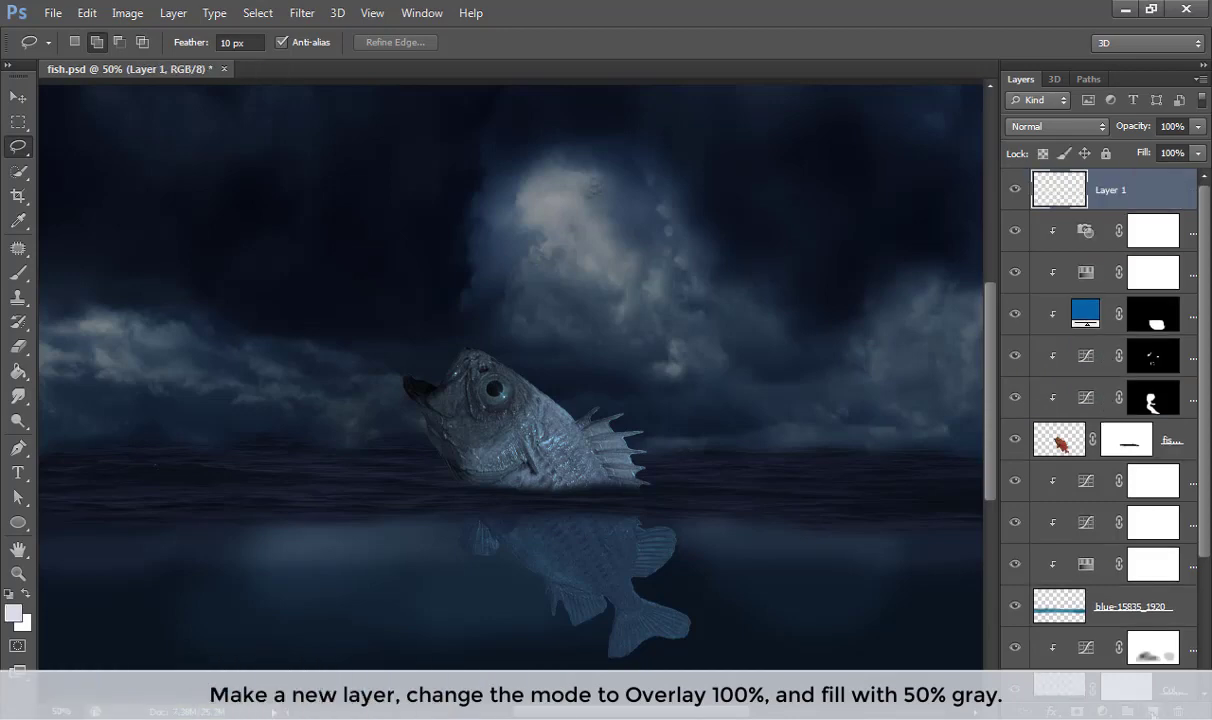
key(ctrl+z)
click(1200, 78)
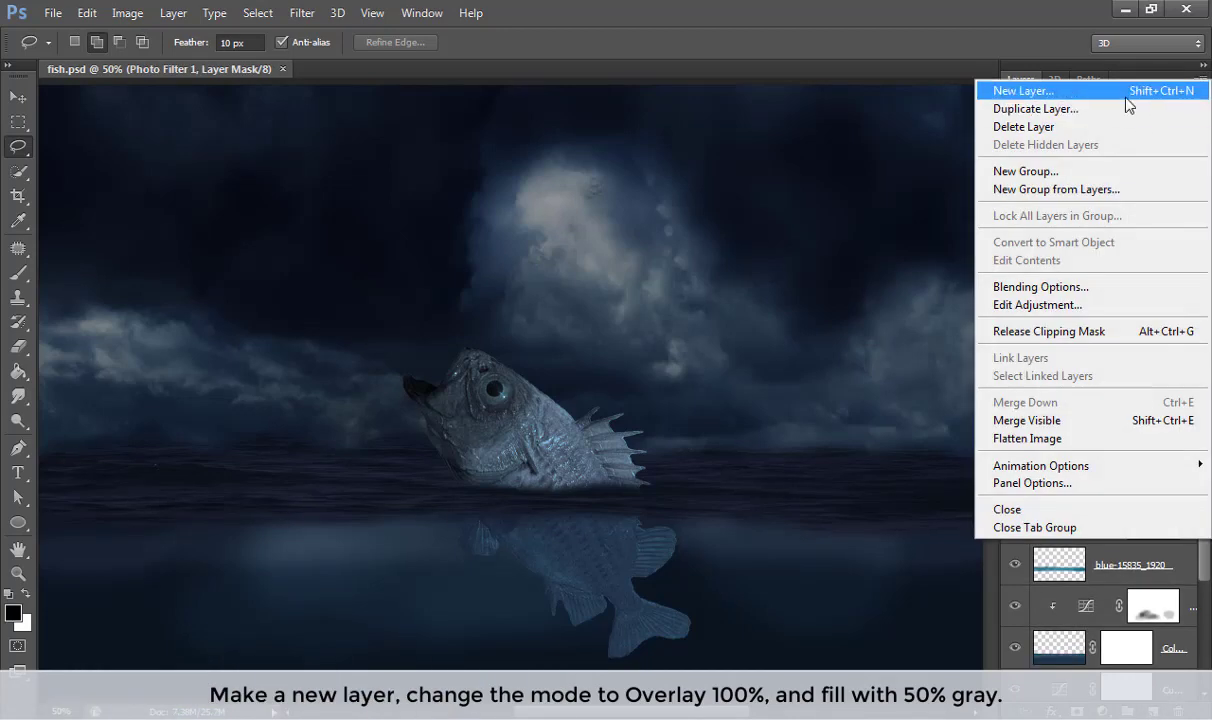
click(1130, 90)
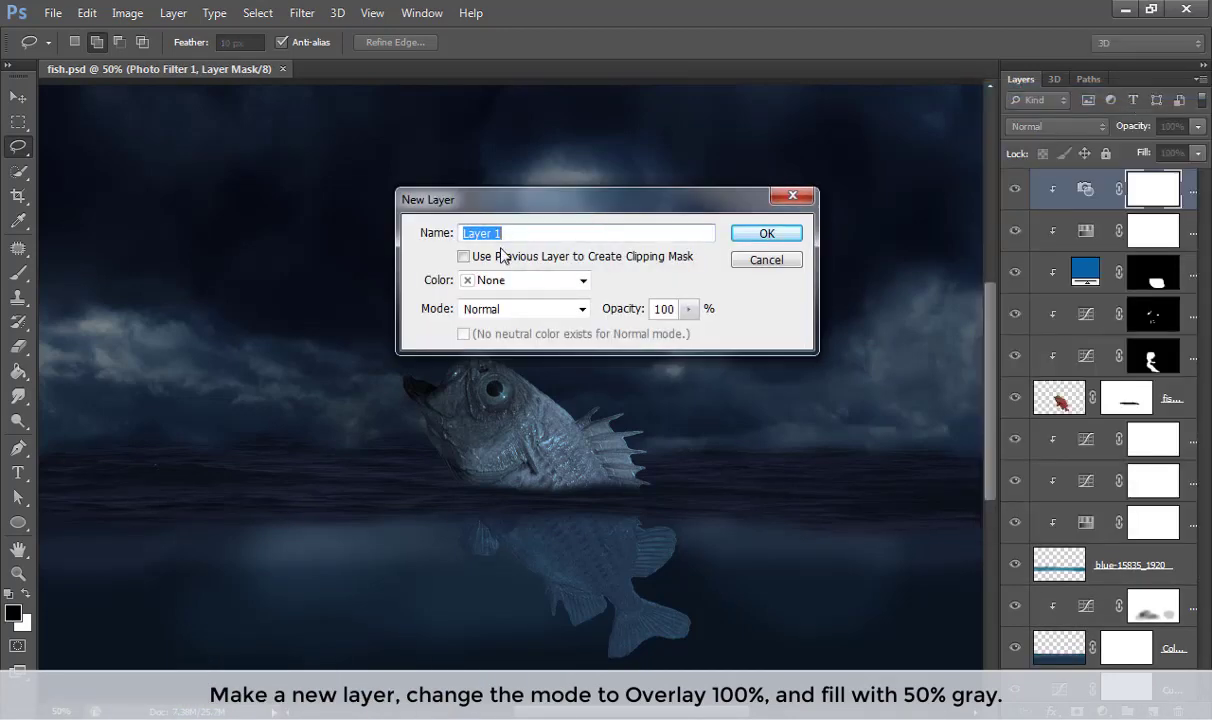
click(470, 254)
click(490, 312)
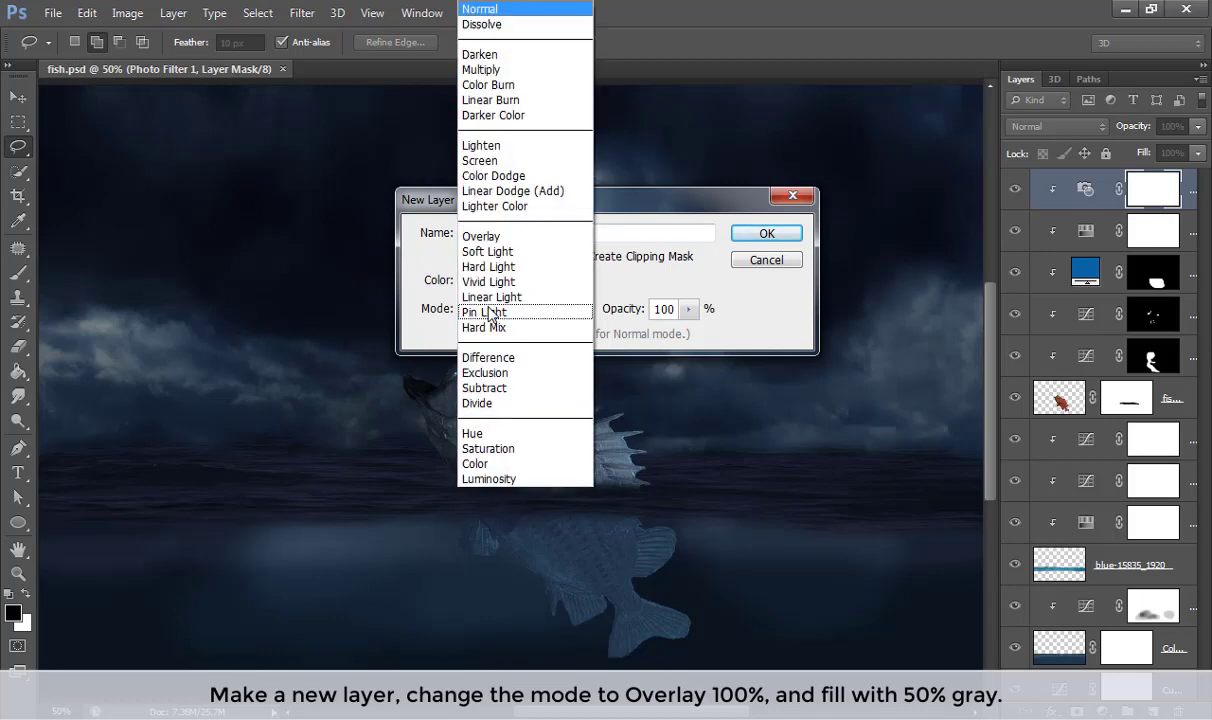
click(506, 238)
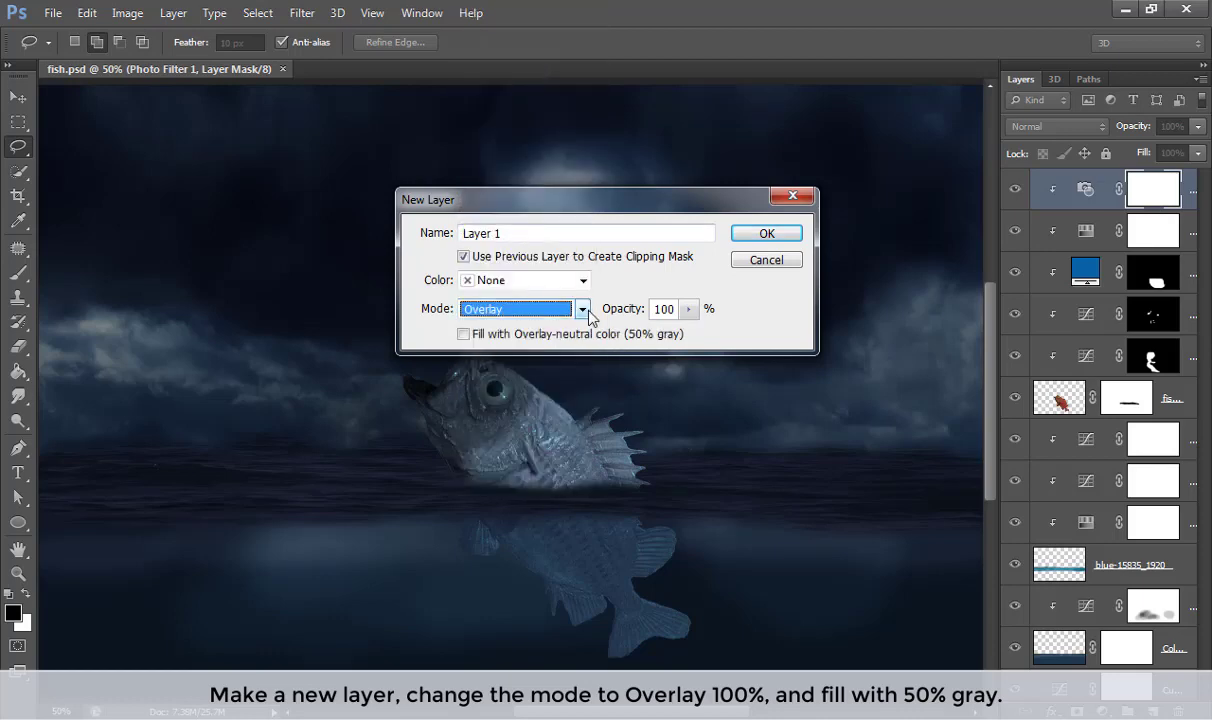
click(465, 335)
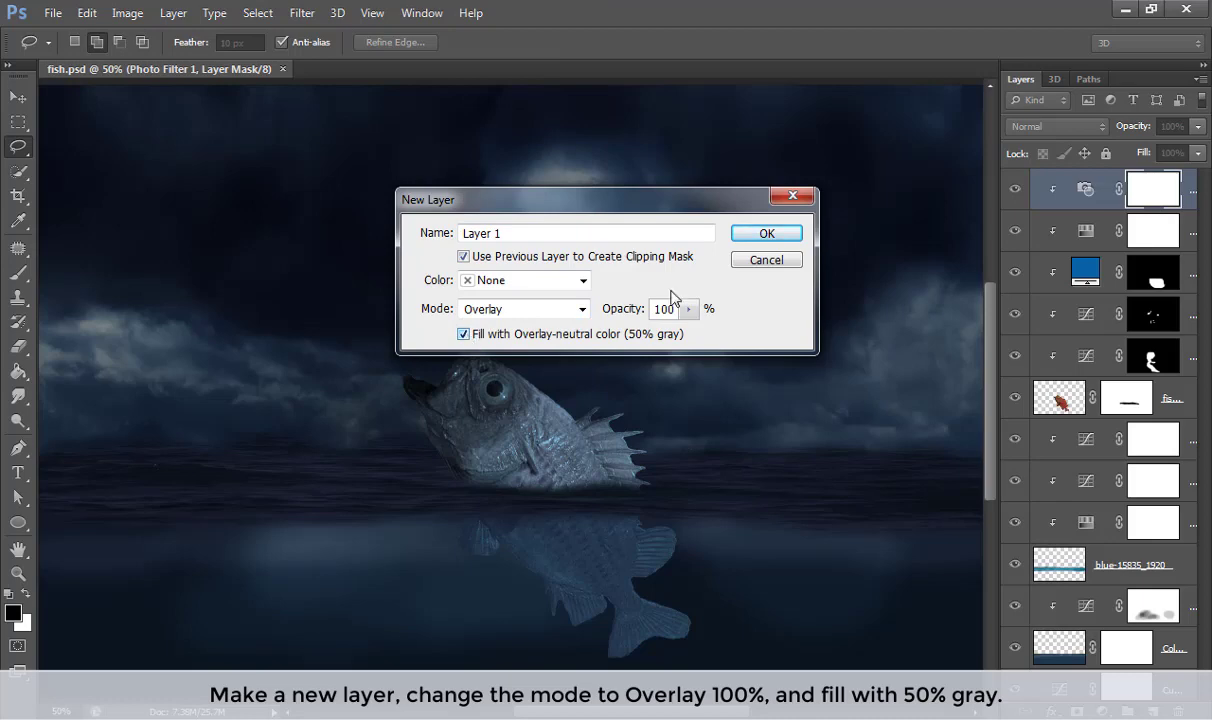
drag(590, 233, 420, 236)
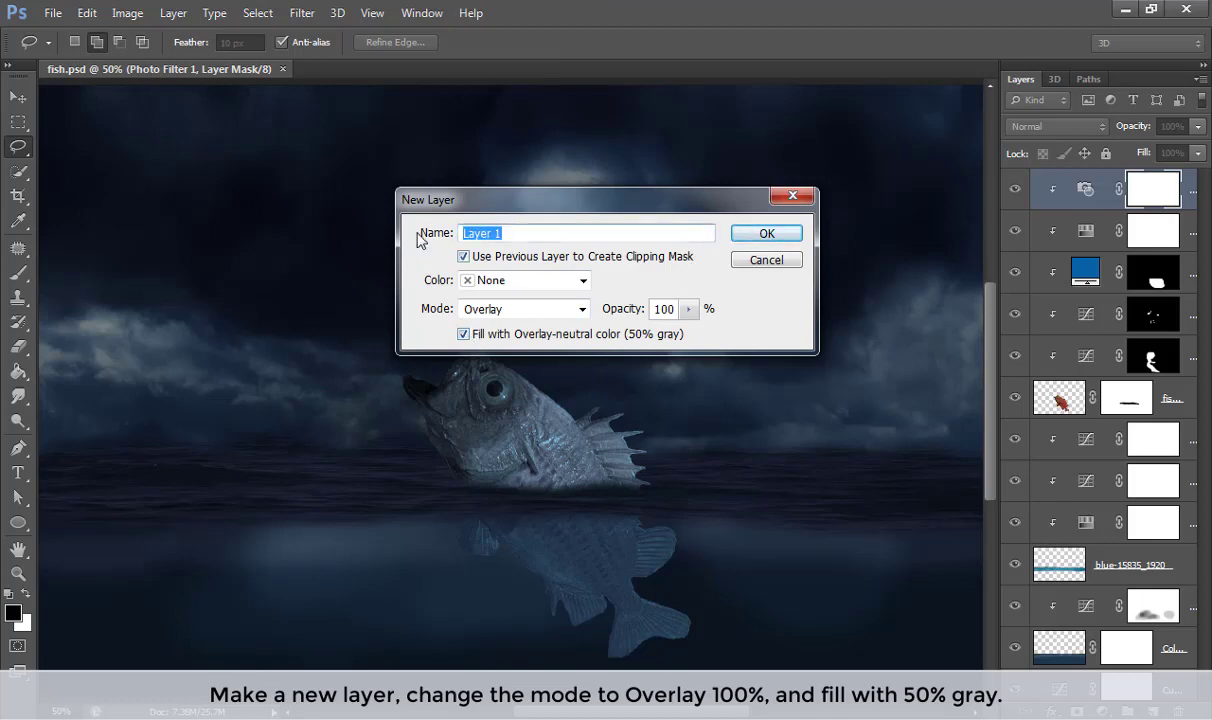
text(Dodge and)
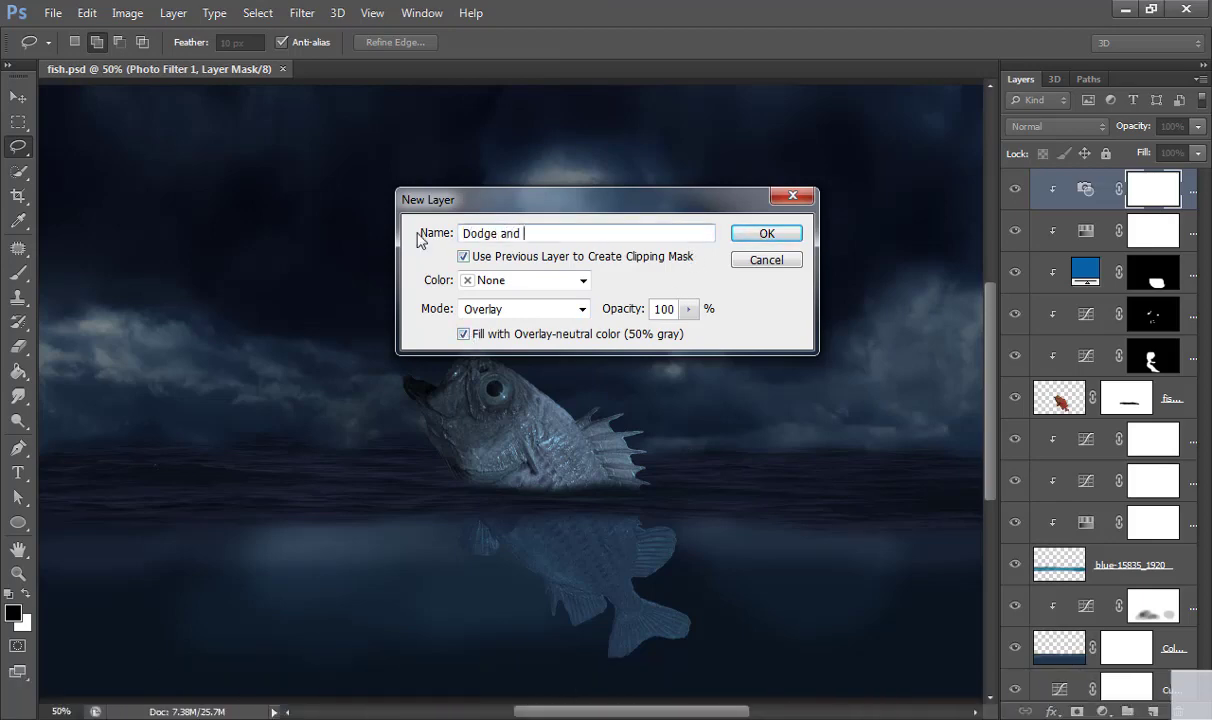
text( burn)
key(Return)
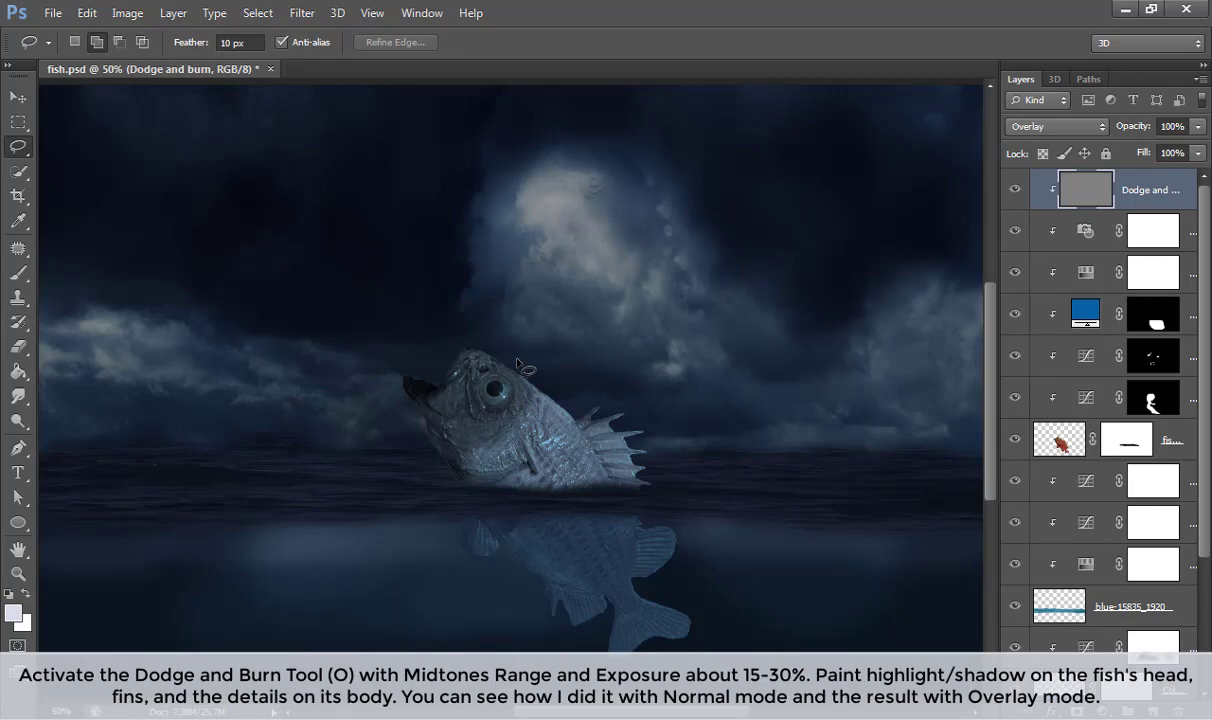
Step: Dodge the fish's head at lowered exposure with a 60 px brush, toggling the layer to compare
key(o)
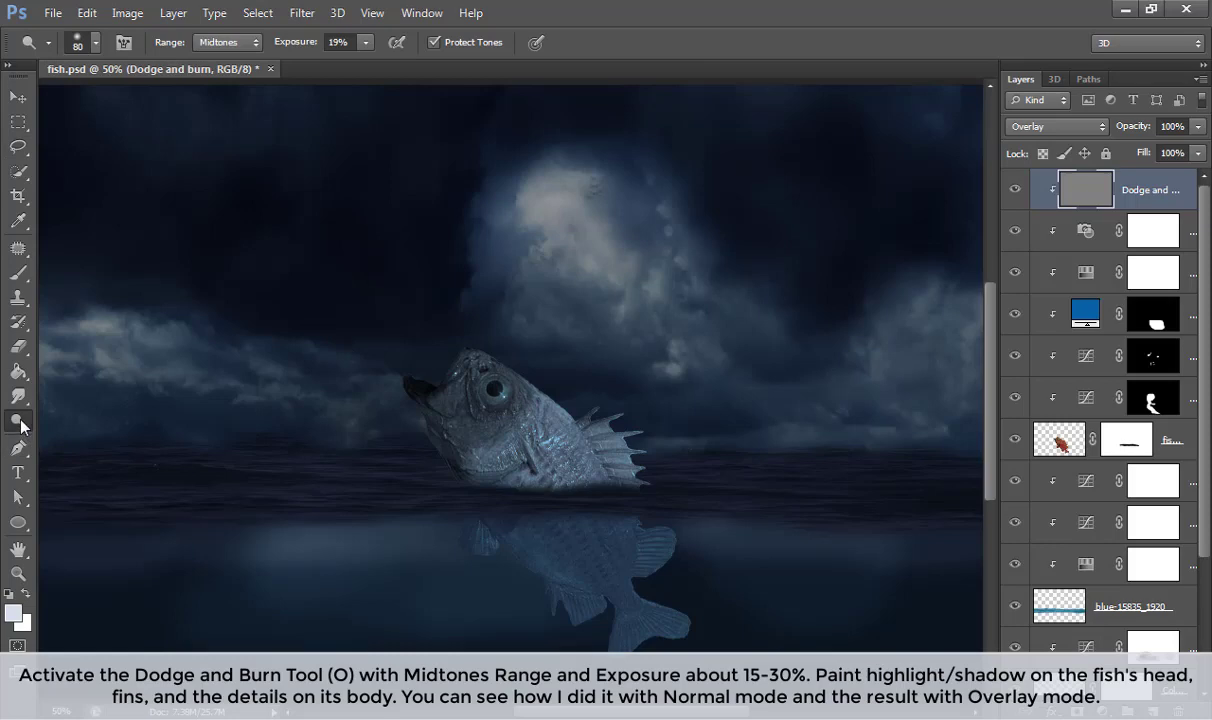
drag(366, 42, 368, 72)
key(bracketleft)
key(bracketleft)
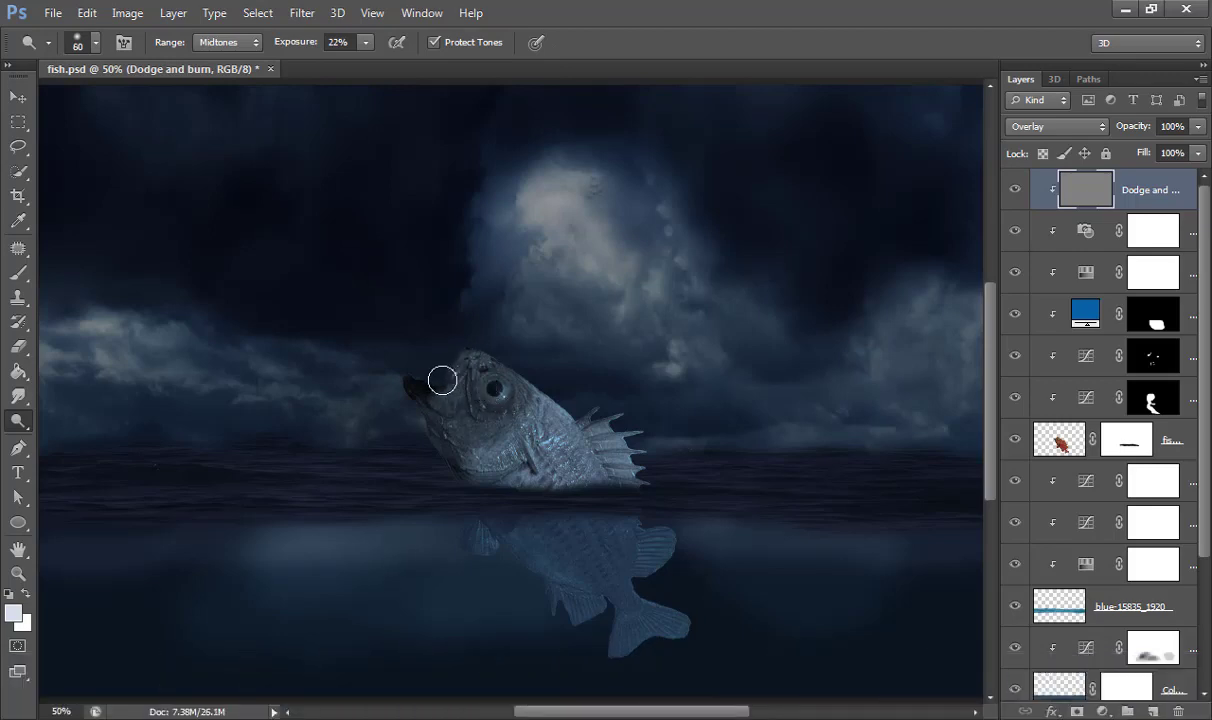
mouse_move(442, 380)
mouse_down()
mouse_move(406, 382)
mouse_move(441, 398)
mouse_move(427, 411)
mouse_move(496, 377)
mouse_move(612, 455)
mouse_up()
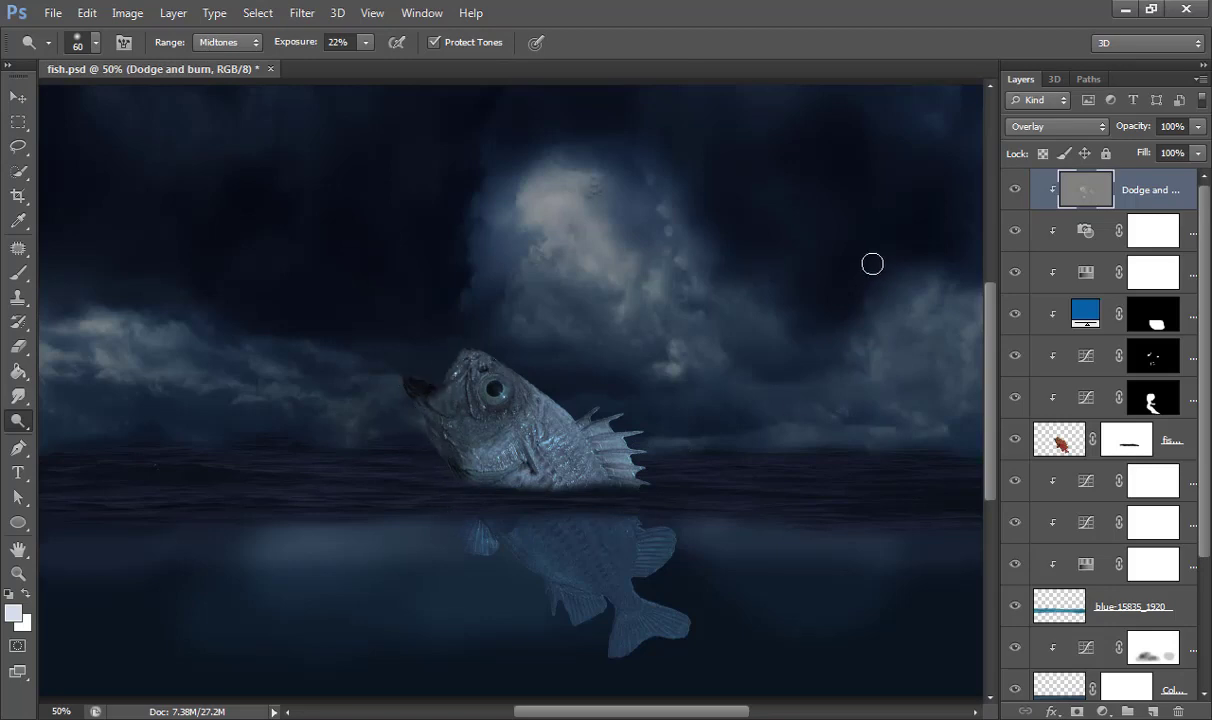
click(1015, 190)
click(1015, 190)
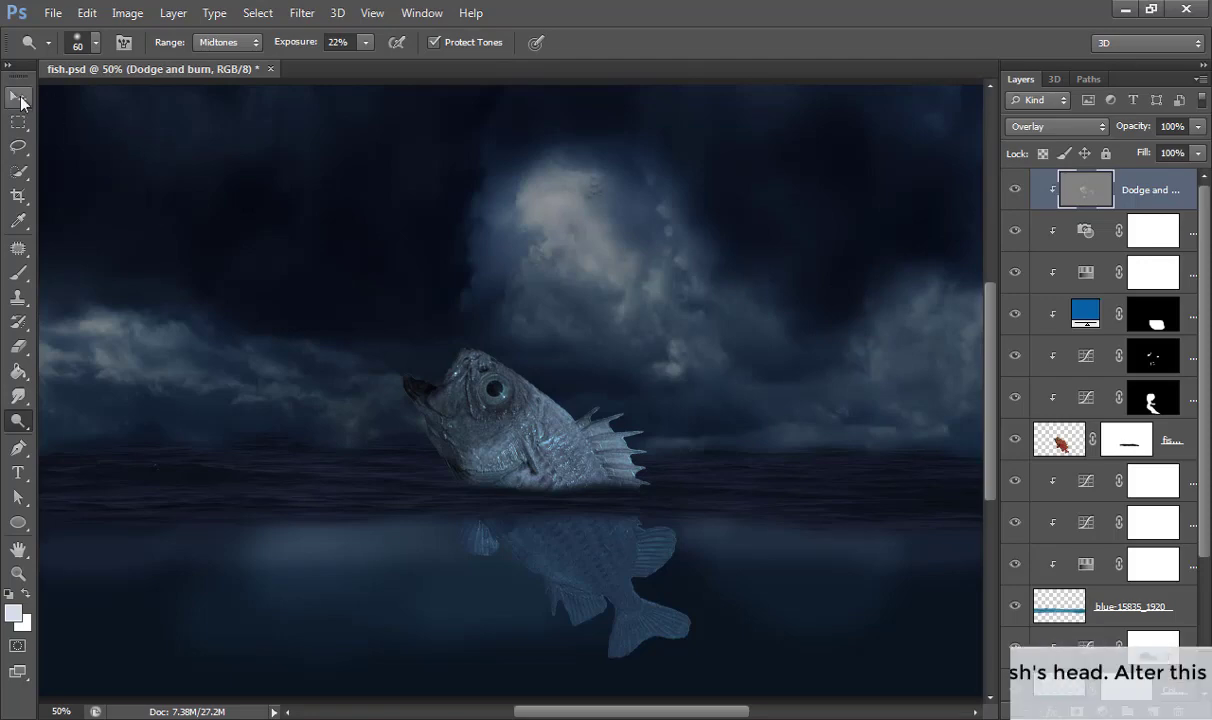
click(18, 97)
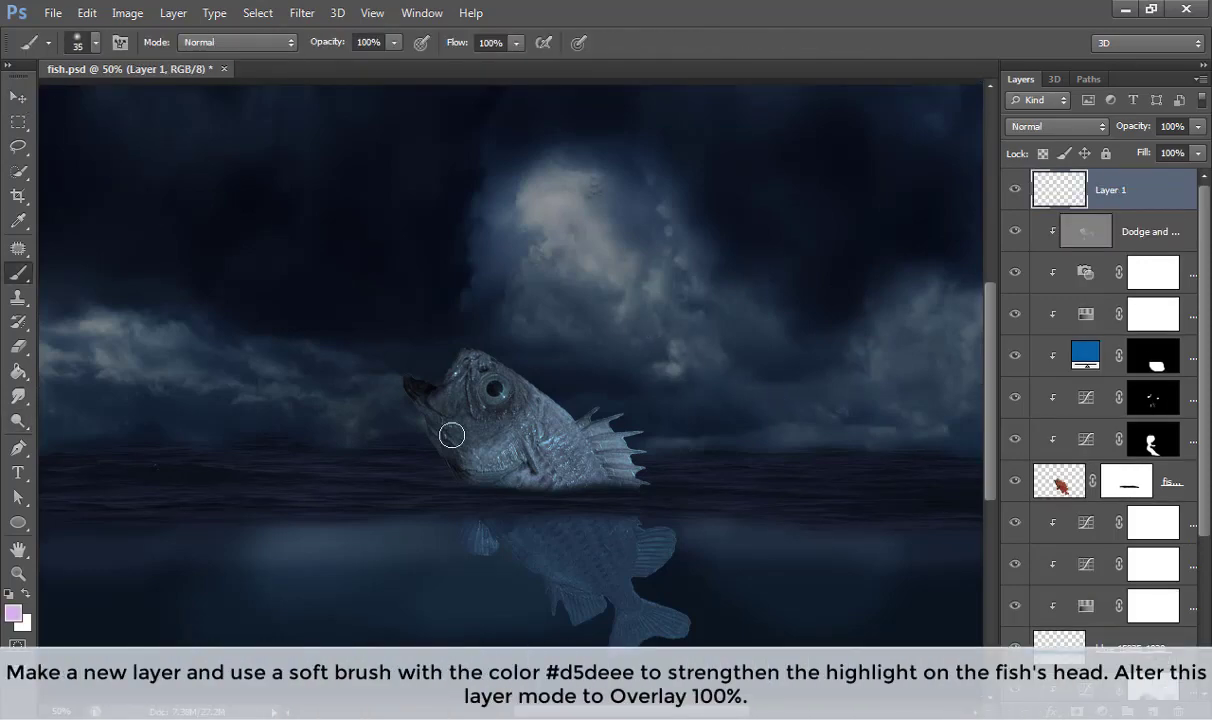
Step: Paint pale highlights at the fish's mouth and around its eye with a 25 px brush
key(ctrl+plus)
key(ctrl+plus)
scroll(420, 400, down, 3)
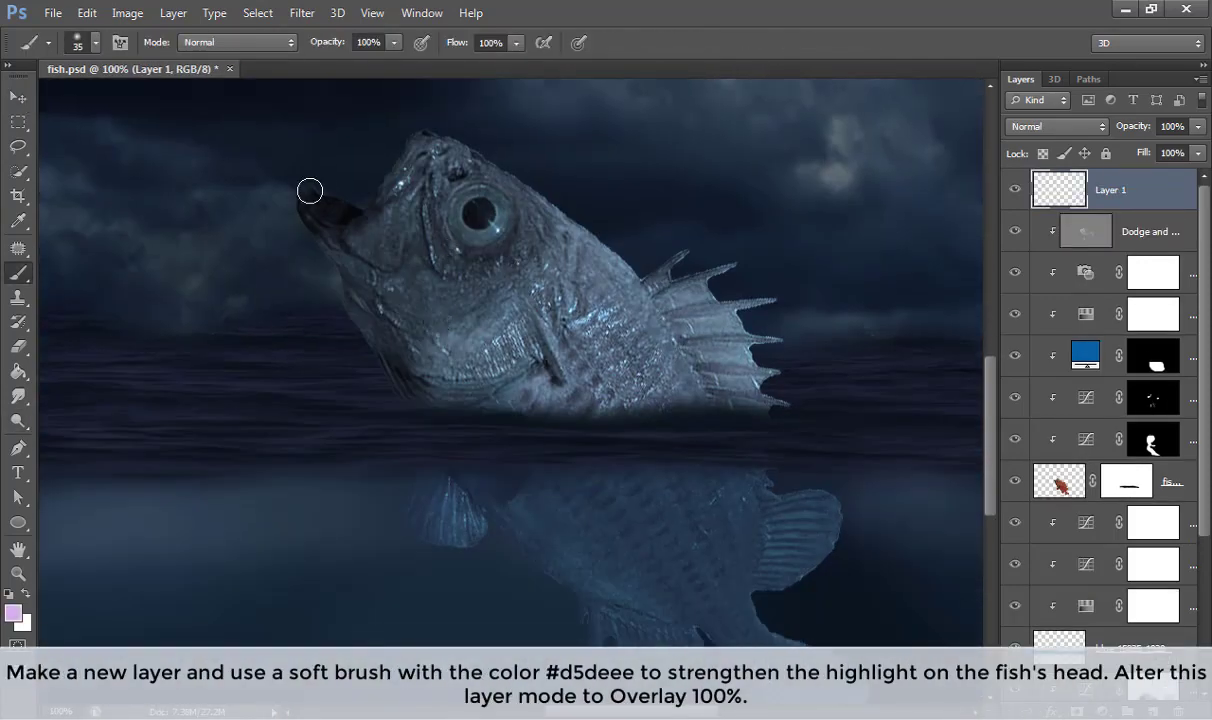
key(bracketleft)
drag(305, 197, 361, 212)
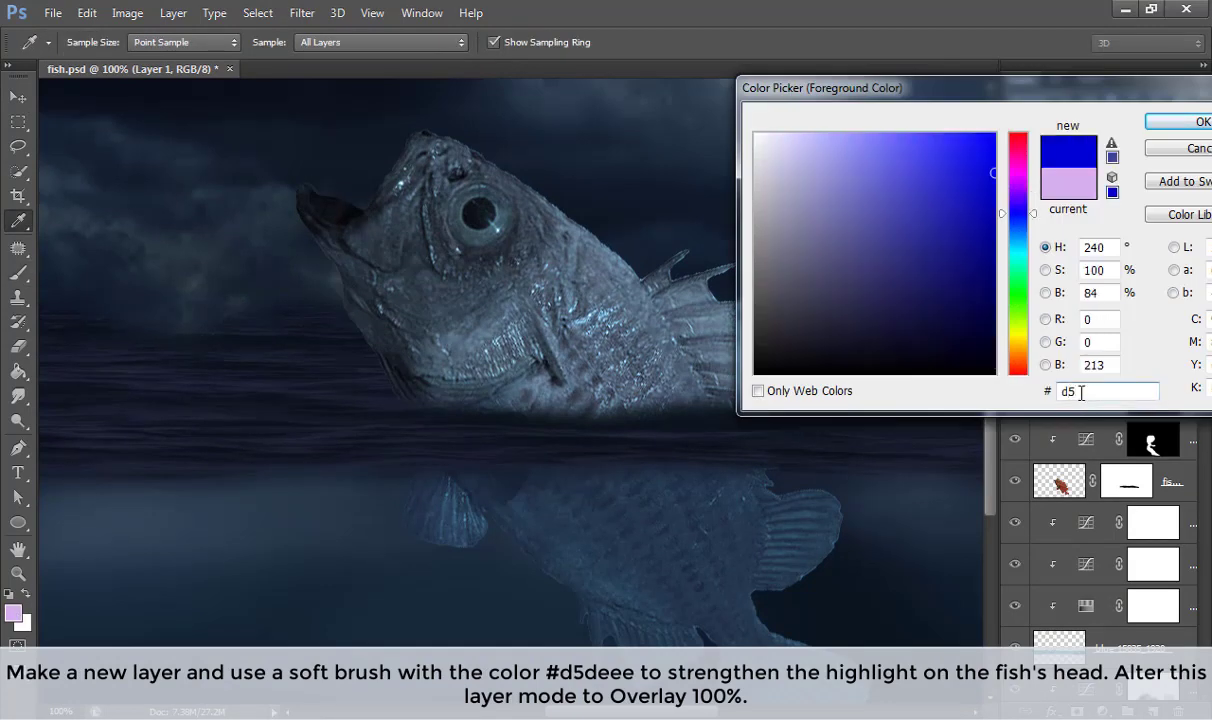
mouse_move(305, 190)
mouse_down()
mouse_move(352, 210)
mouse_move(470, 175)
mouse_up()
mouse_move(385, 190)
mouse_down()
mouse_move(425, 140)
mouse_move(440, 258)
mouse_move(440, 150)
mouse_move(380, 265)
mouse_up()
drag(320, 215, 400, 280)
Step: Redo the fish's left-edge highlight as a thin 10 px stroke
mouse_move(309, 190)
mouse_down()
mouse_move(300, 225)
mouse_move(392, 376)
mouse_up()
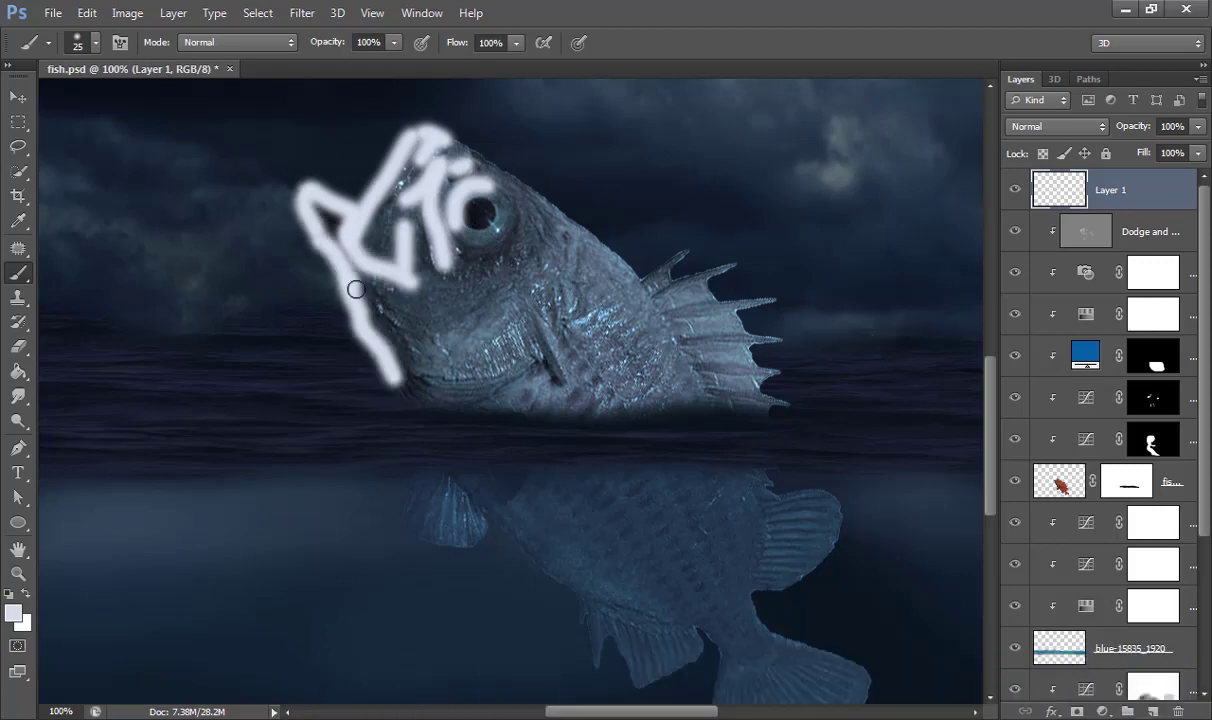
drag(305, 188, 349, 329)
key(ctrl+alt+z)
key(ctrl+alt+z)
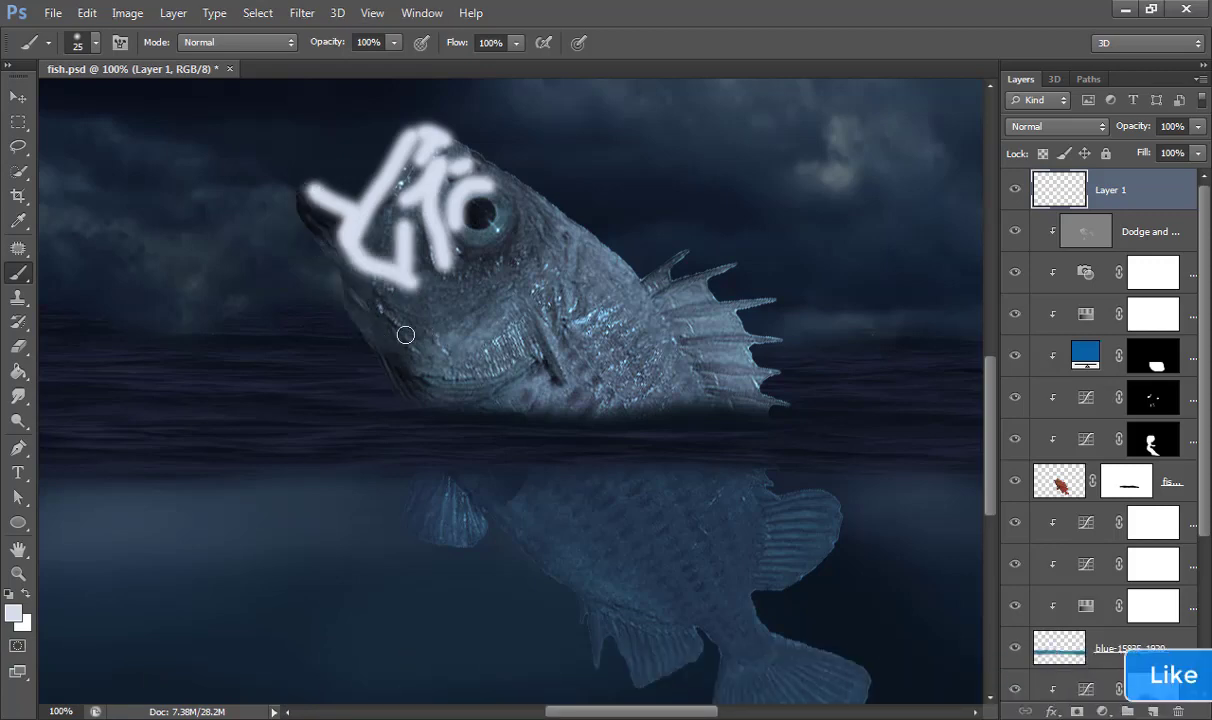
key(ctrl+alt+z)
key(bracketleft)
key(bracketleft)
key(bracketleft)
drag(297, 207, 402, 390)
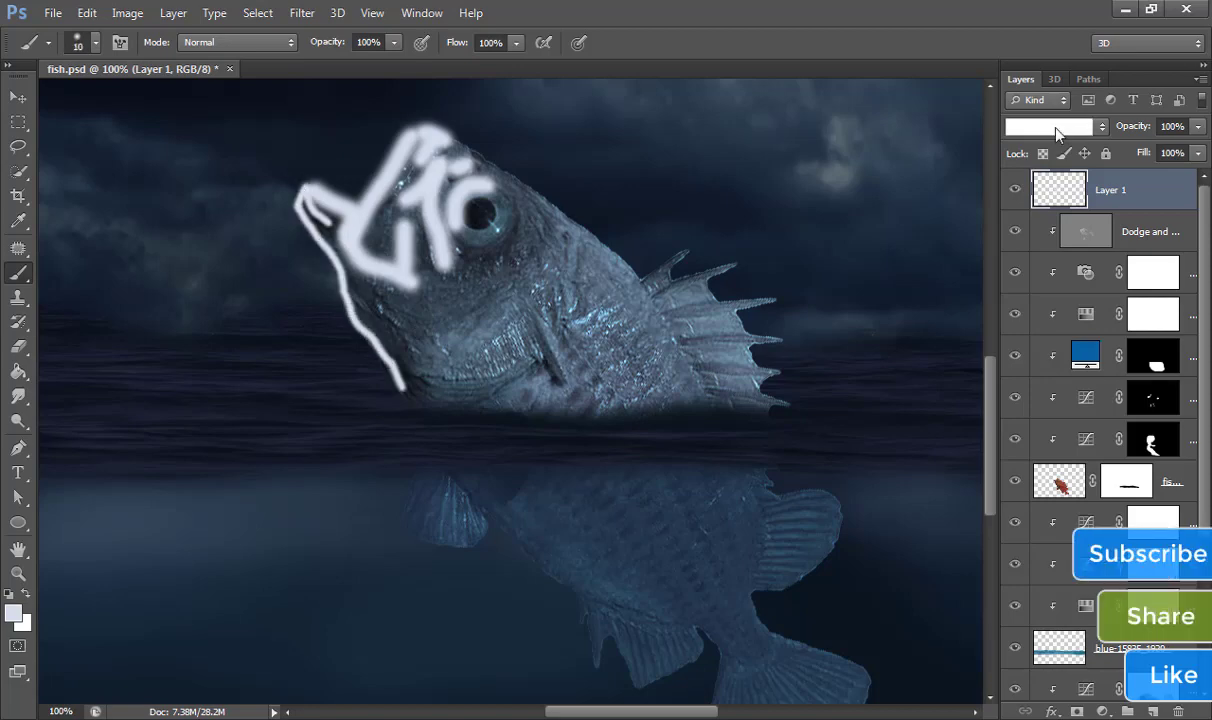
Step: Set Layer 1 to Overlay and drag moon_PNG51 into the fish document
click(1052, 126)
click(1030, 373)
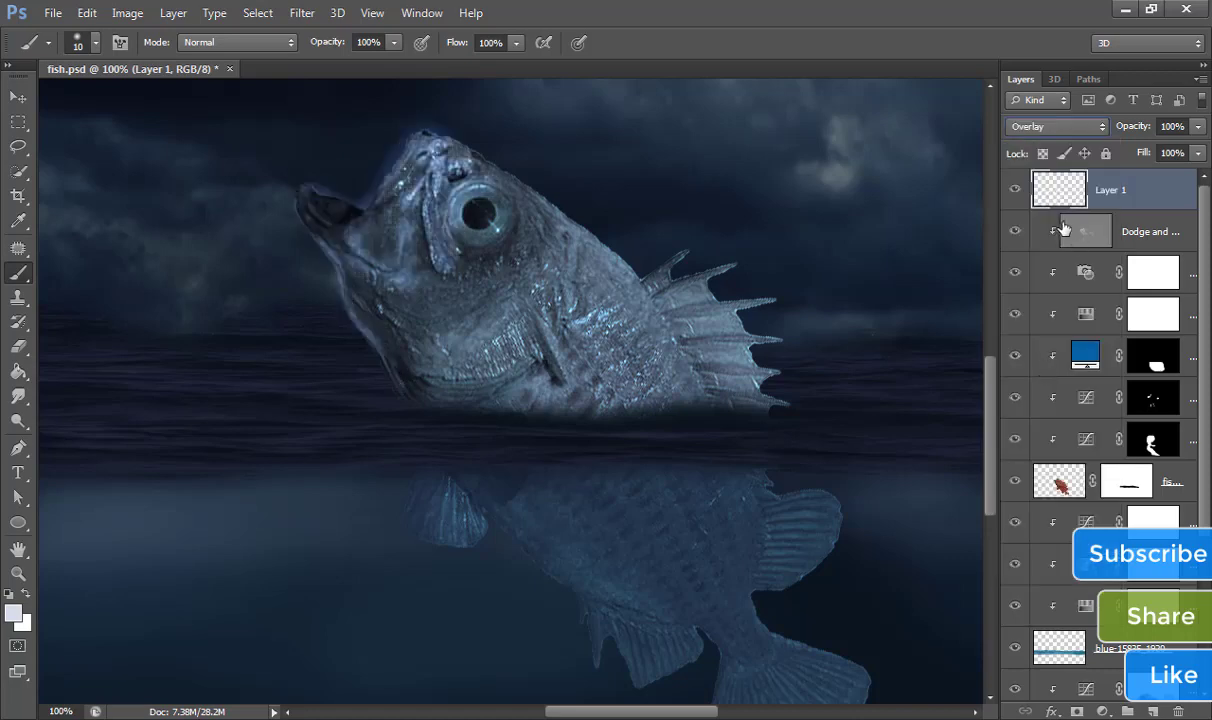
key(ctrl+minus)
key(ctrl+minus)
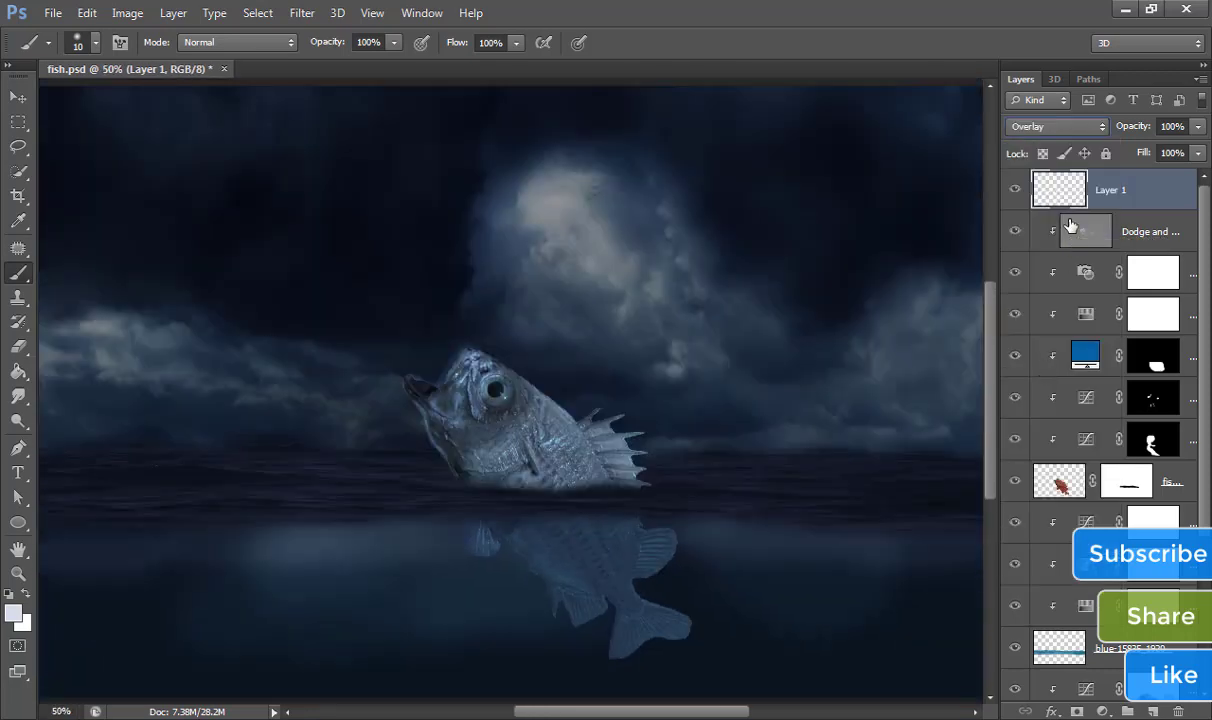
key(v)
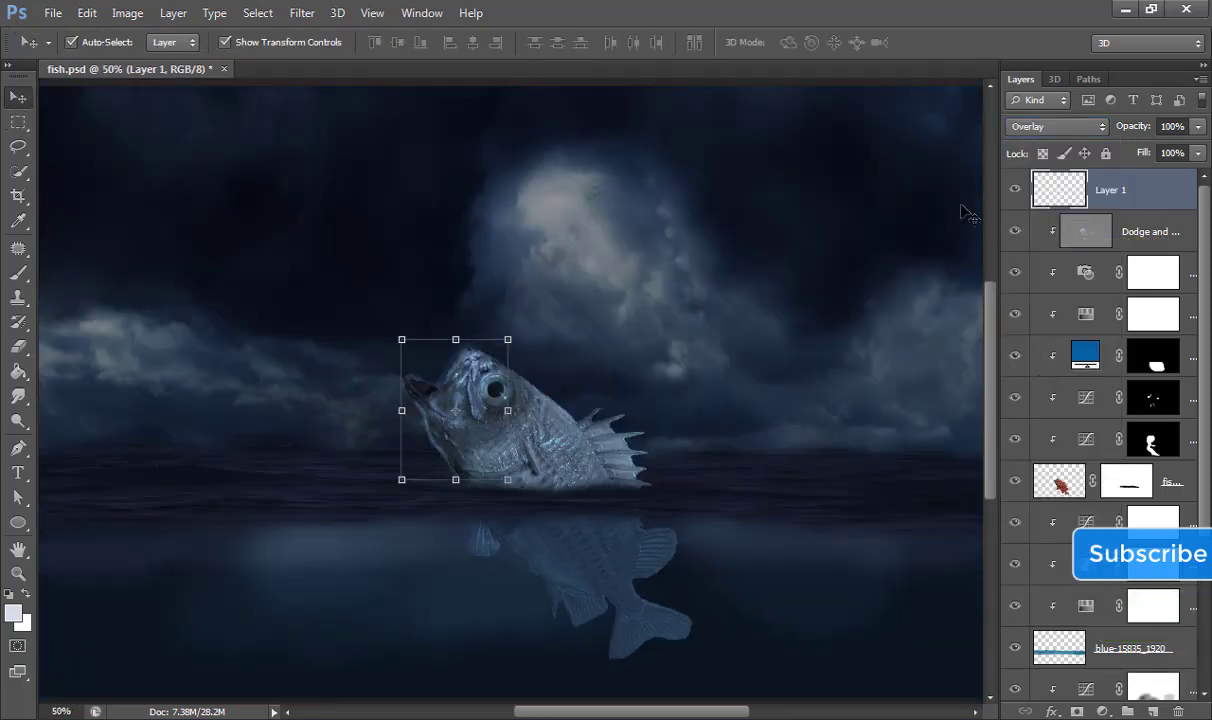
click(130, 625)
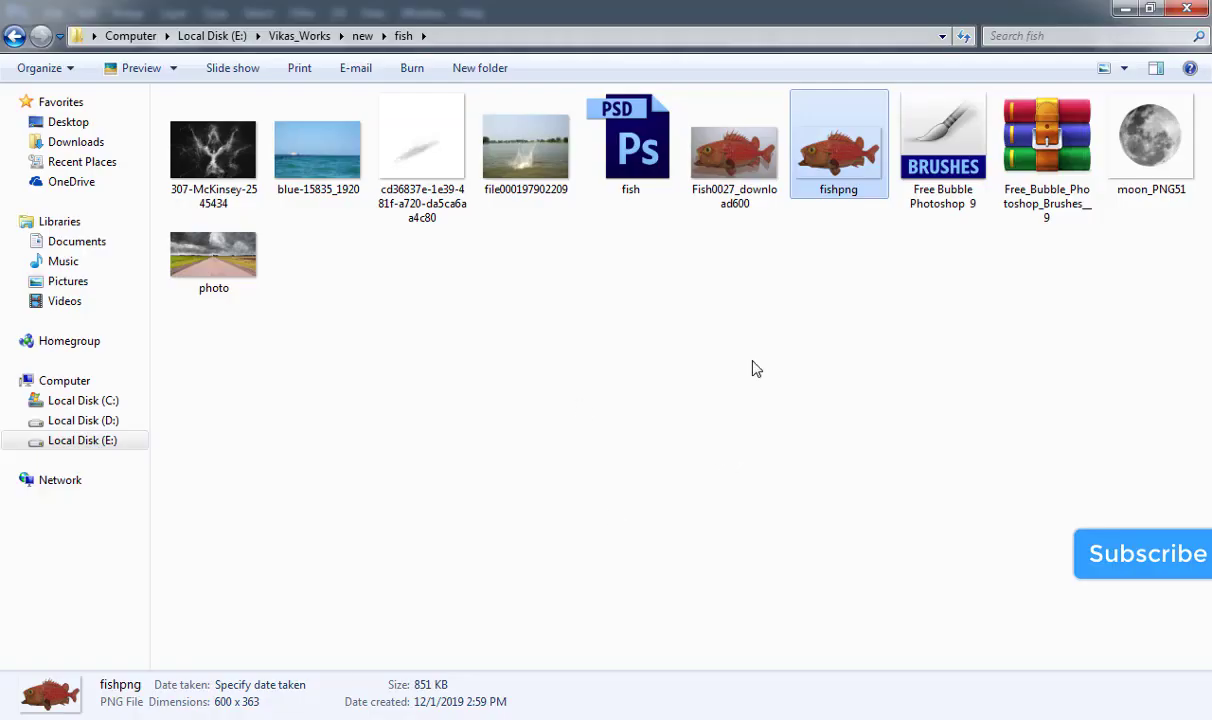
mouse_move(1150, 145)
mouse_down()
mouse_move(588, 630)
mouse_move(533, 481)
mouse_up()
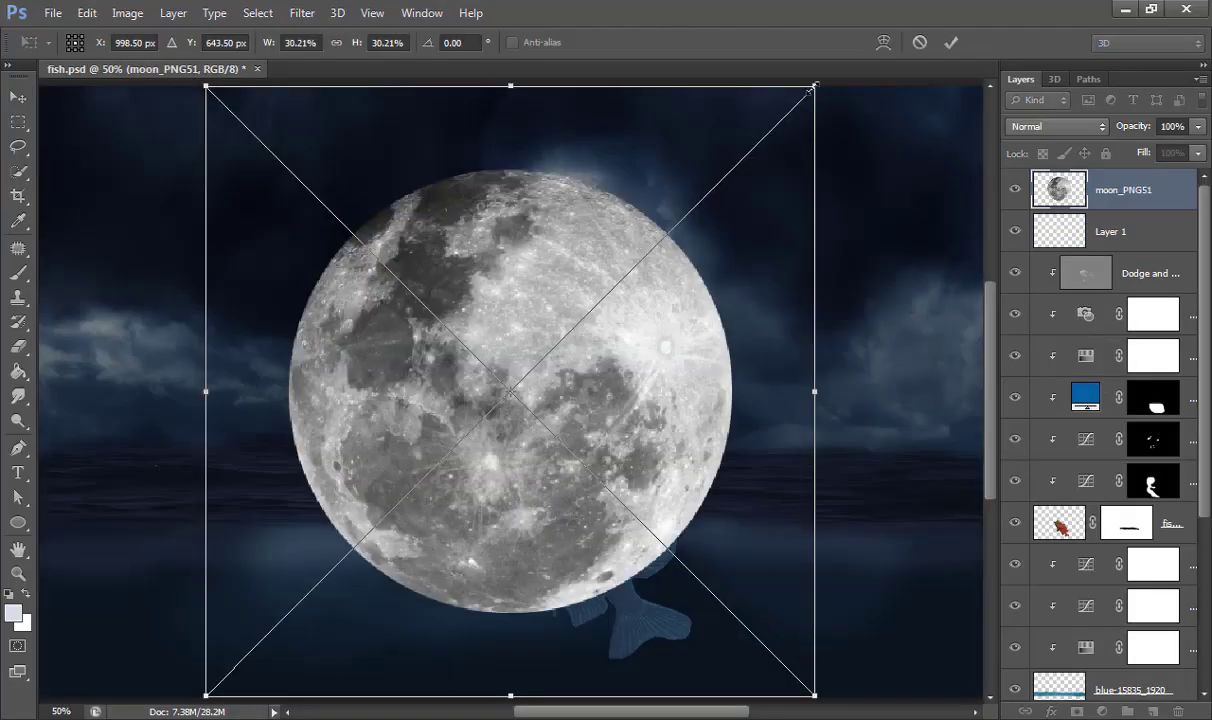
Step: Place the moon, move it above the fish, and shrink it to about 3.70%
mouse_move(814, 81)
mouse_down()
mouse_move(658, 258)
mouse_move(571, 308)
mouse_up()
key(Return)
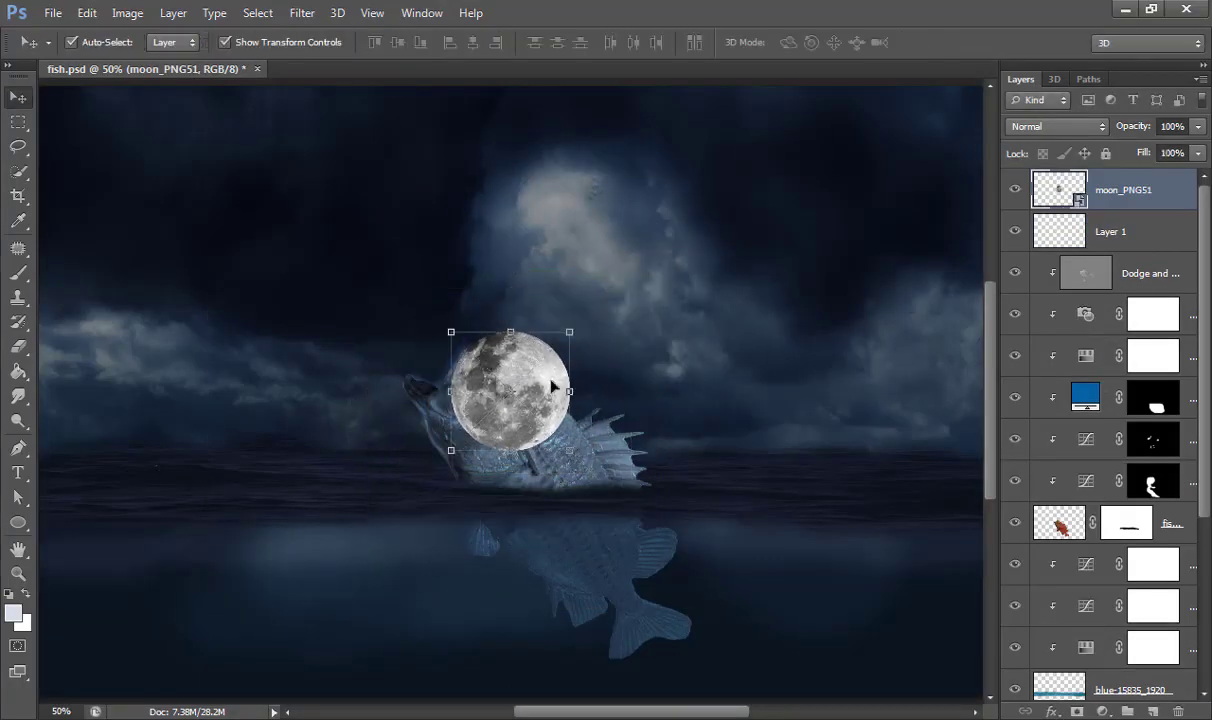
mouse_move(521, 435)
mouse_down()
mouse_move(410, 357)
mouse_move(422, 368)
mouse_up()
key(ctrl+t)
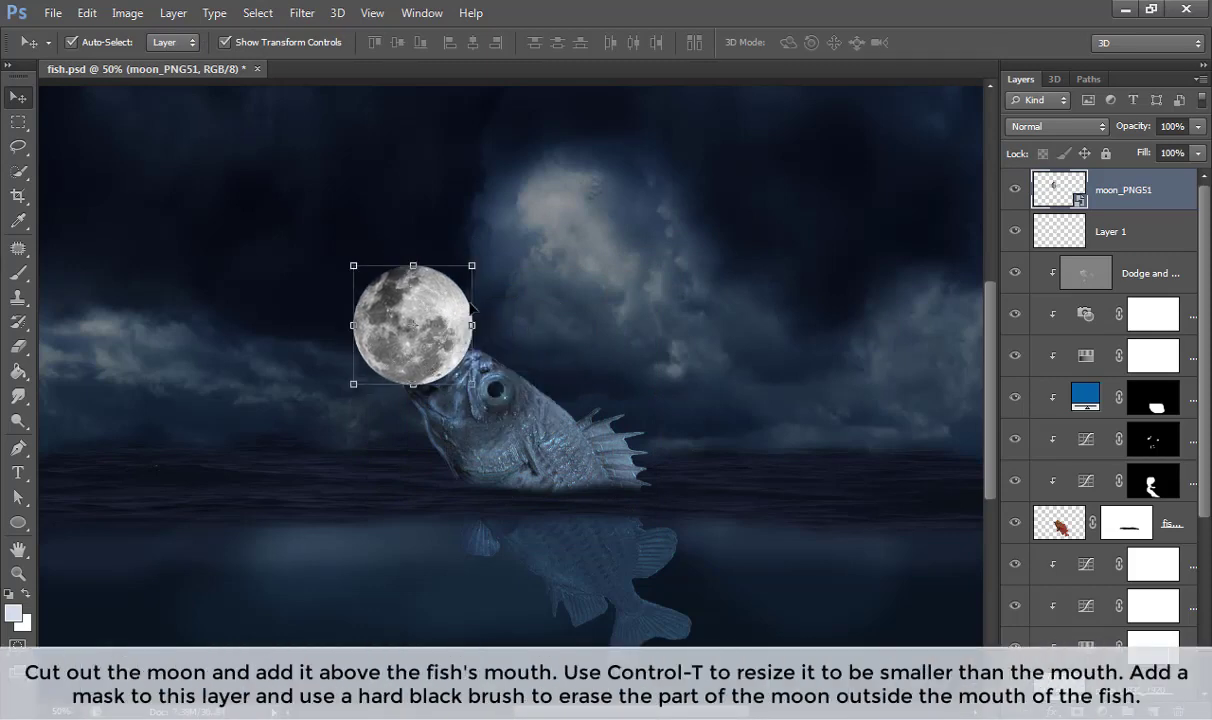
drag(471, 266, 483, 272)
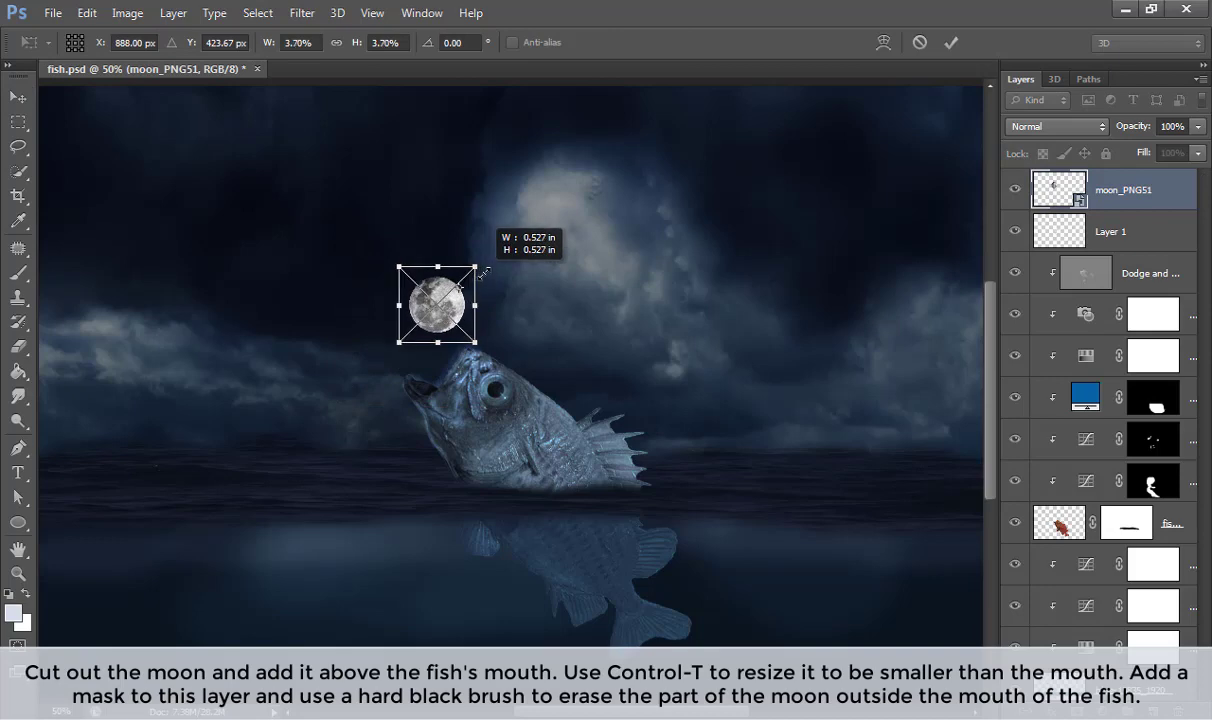
key(Return)
Step: Position the moon on the fish's mouth and fine-tune its size
key(ctrl+plus)
key(ctrl+plus)
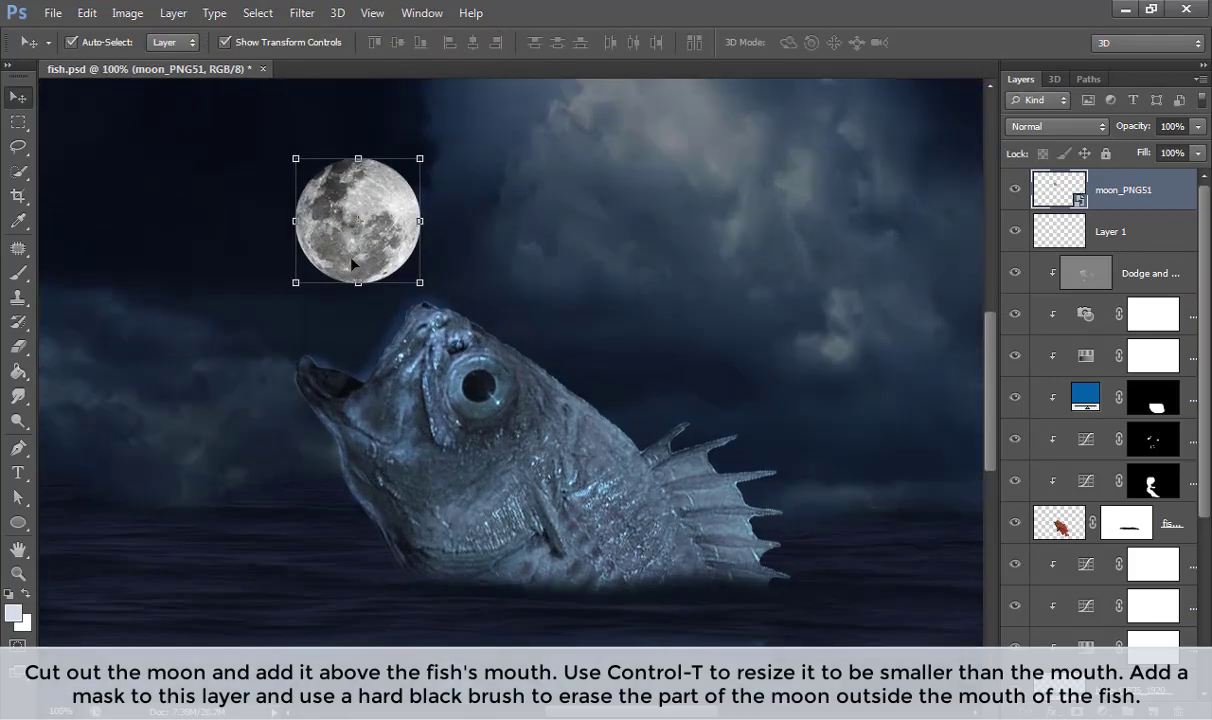
drag(352, 263, 353, 350)
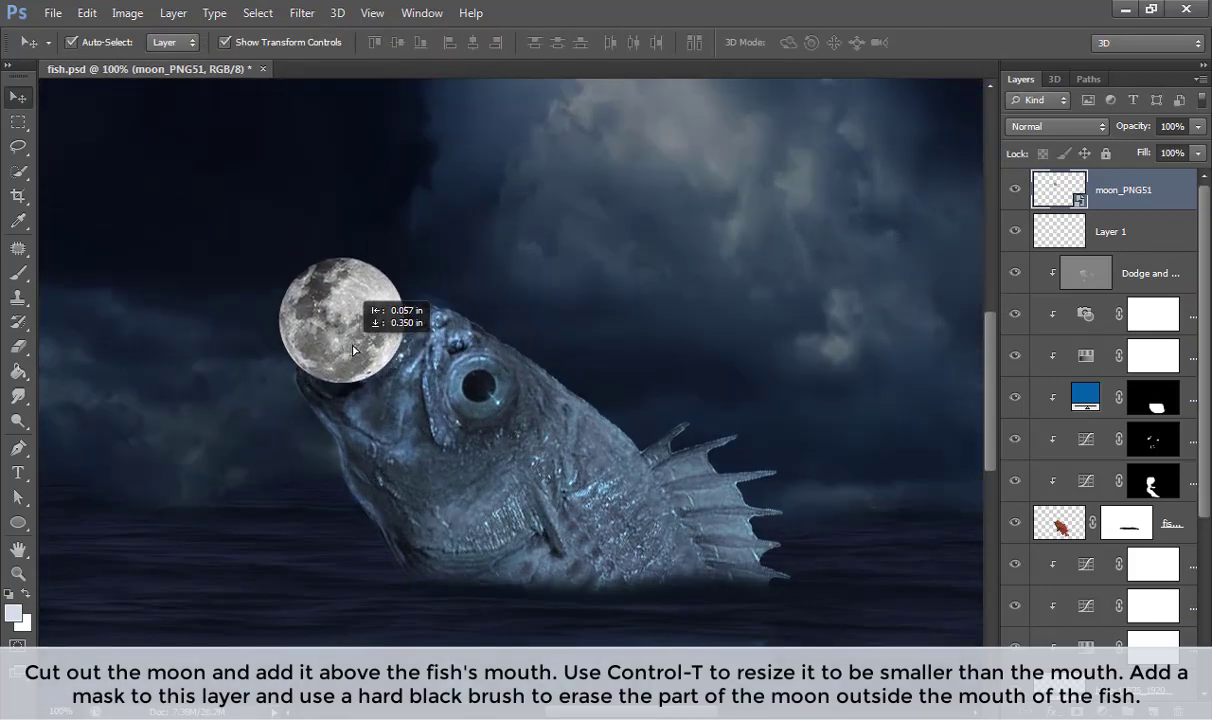
drag(353, 350, 369, 350)
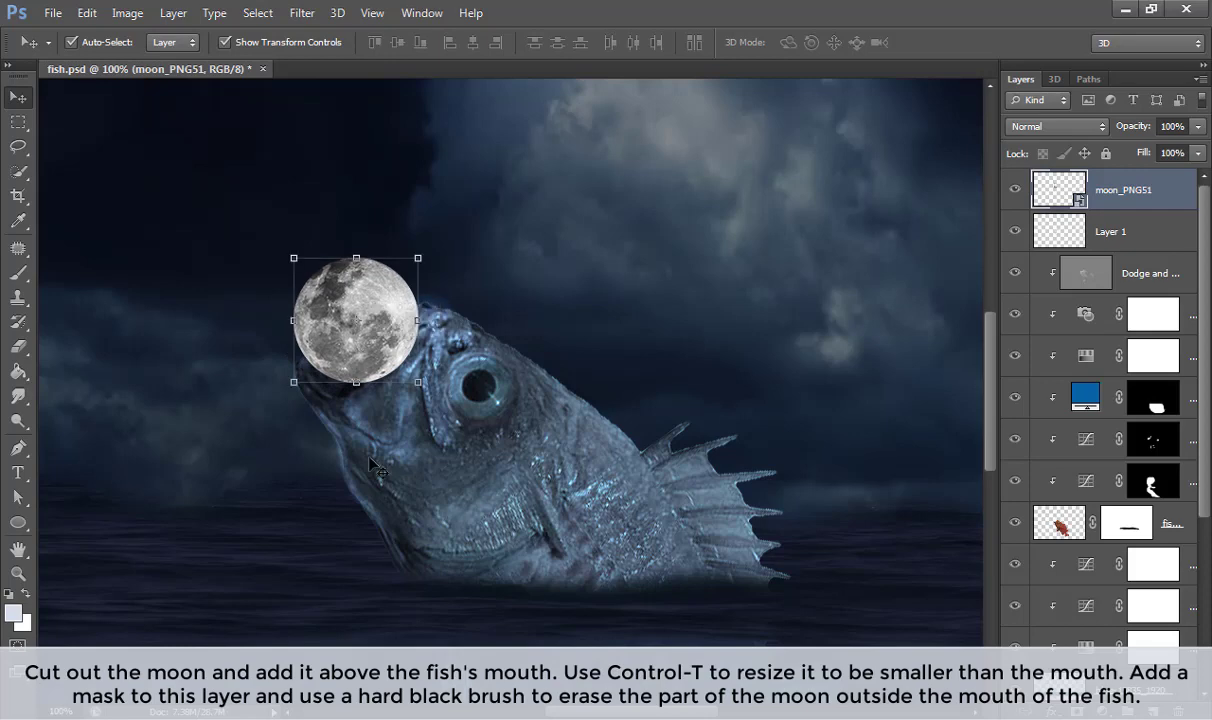
key(ctrl+t)
mouse_move(418, 258)
mouse_down()
mouse_move(437, 240)
mouse_move(425, 250)
mouse_up()
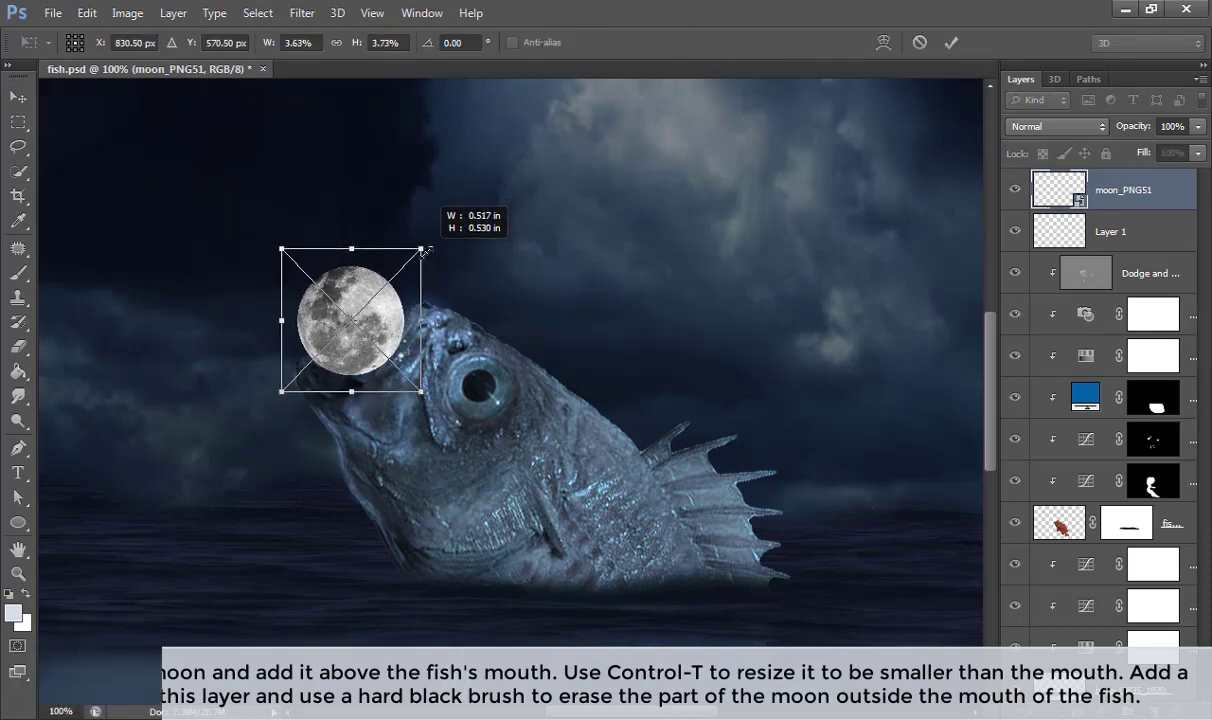
key(Return)
key(Down)
key(Down)
key(Down)
key(Down)
key(Down)
key(Down)
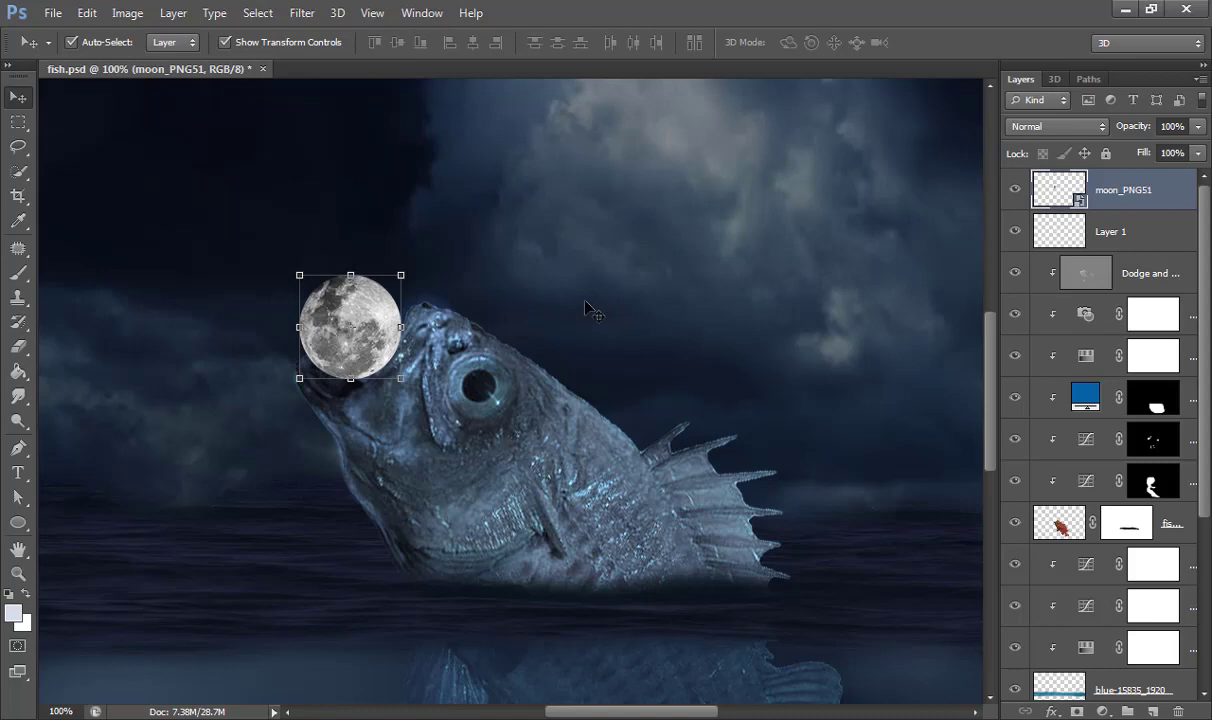
click(18, 170)
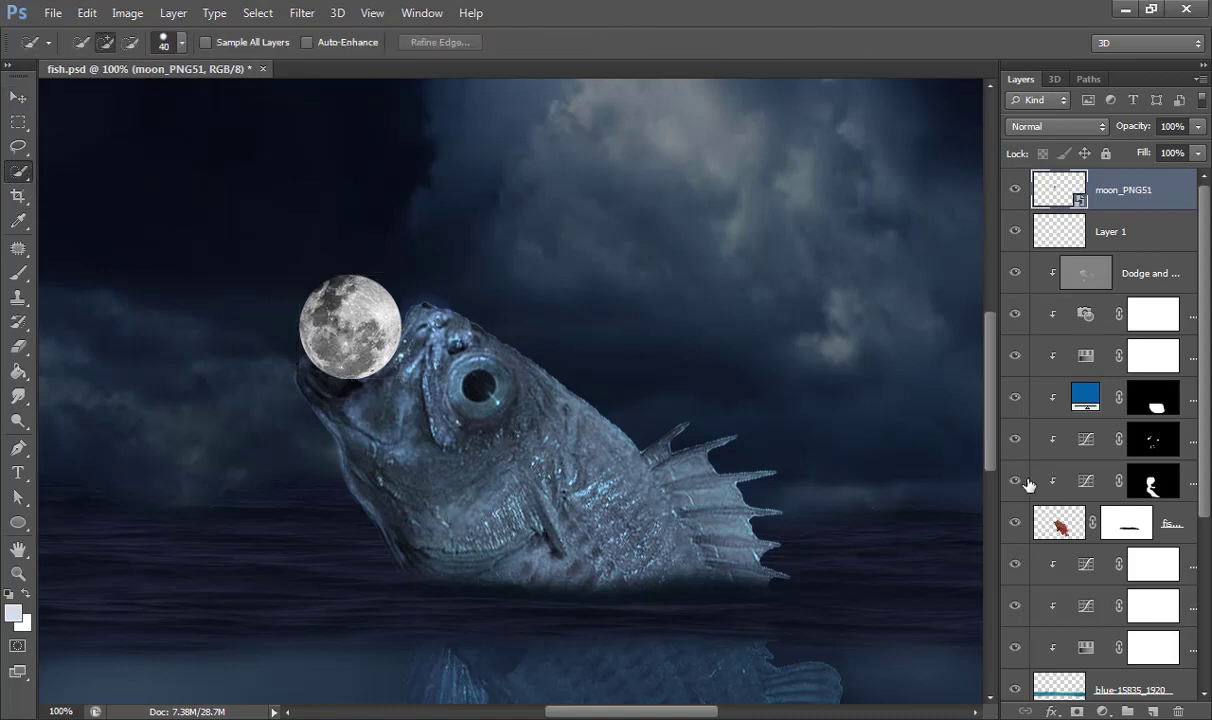
key(bracketleft)
click(1066, 519)
click(1013, 190)
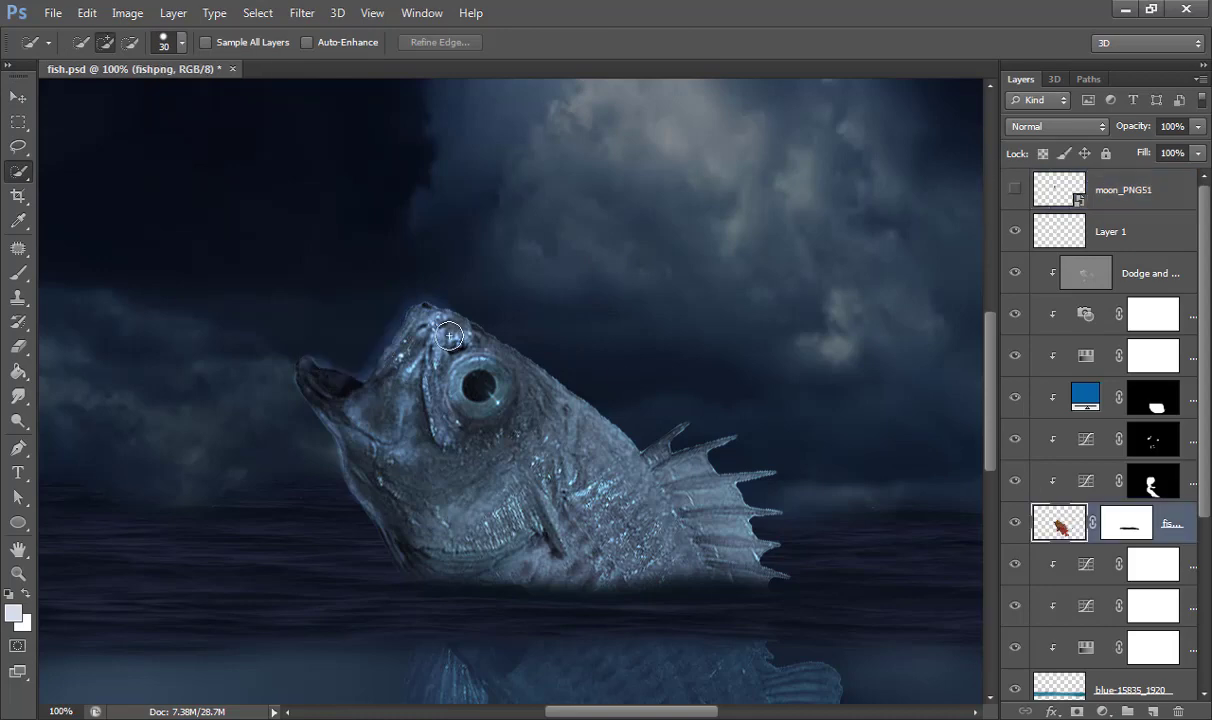
mouse_move(305, 365)
mouse_down()
mouse_move(349, 382)
mouse_move(400, 330)
mouse_up()
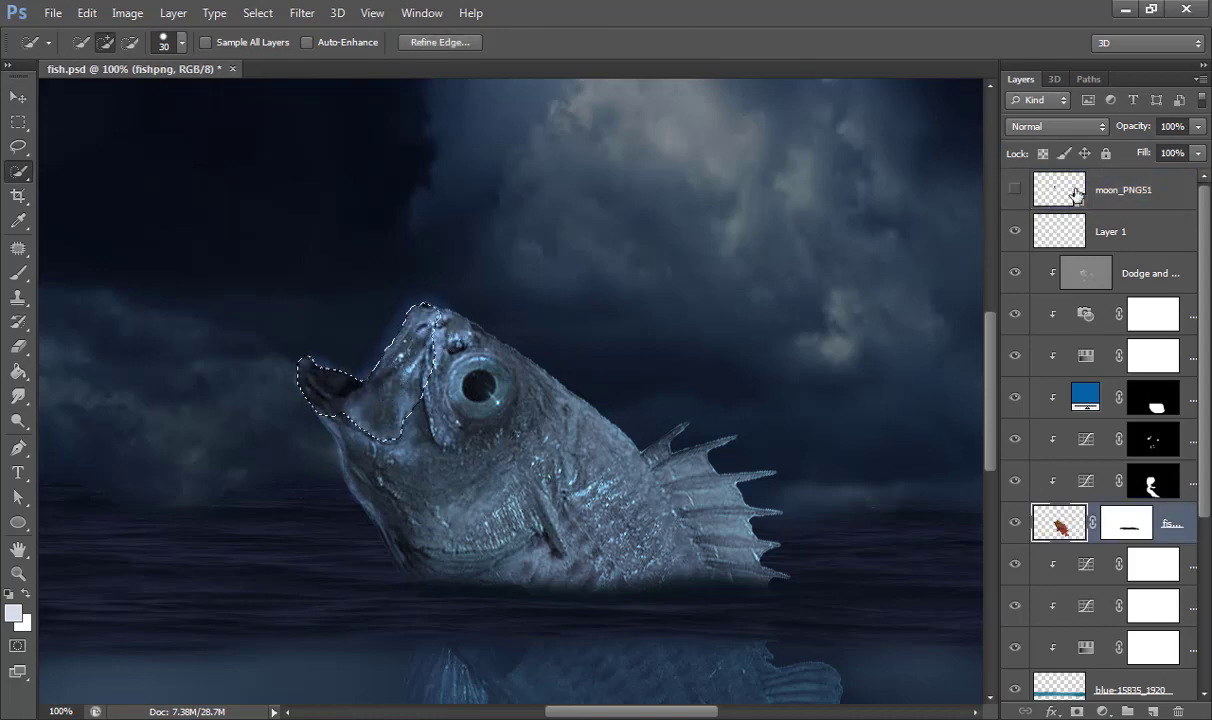
click(1014, 190)
click(1077, 190)
key(Delete)
key(Return)
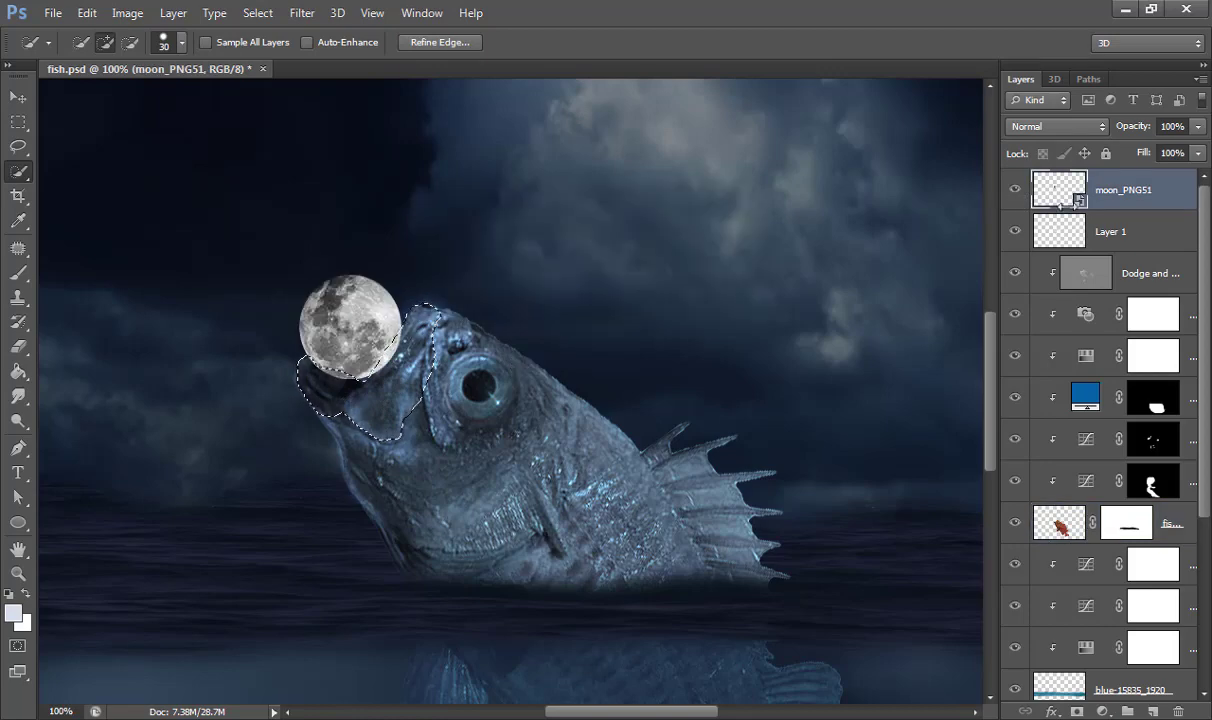
right_click(1070, 190)
click(543, 262)
key(ctrl+d)
key(v)
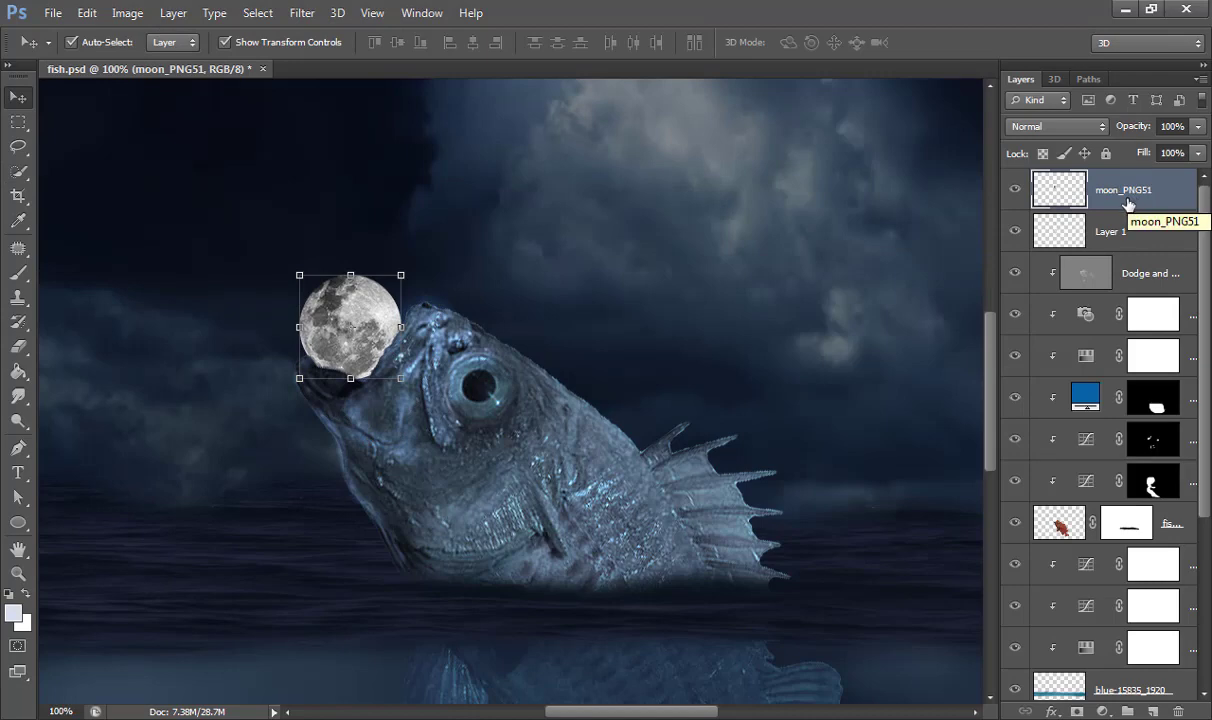
Step: Add a Color Balance layer clipped to the moon: midtones Cyan-Red -72, Yellow-Blue +76
click(1103, 711)
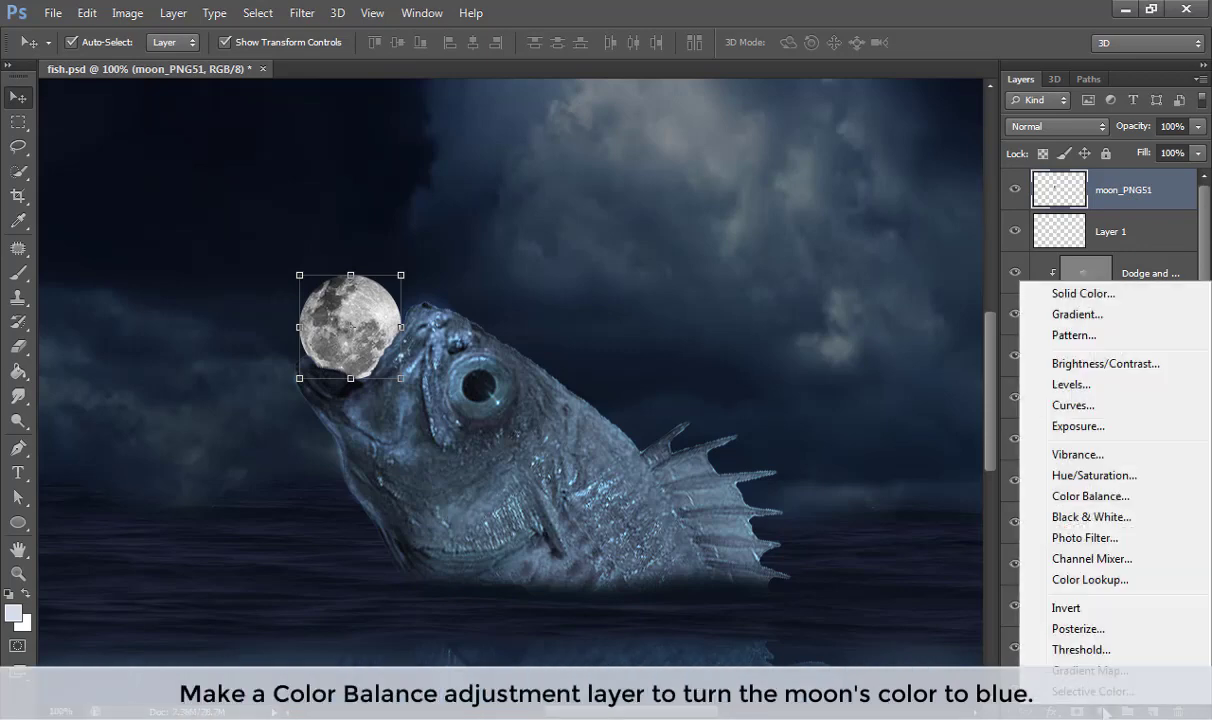
click(1092, 498)
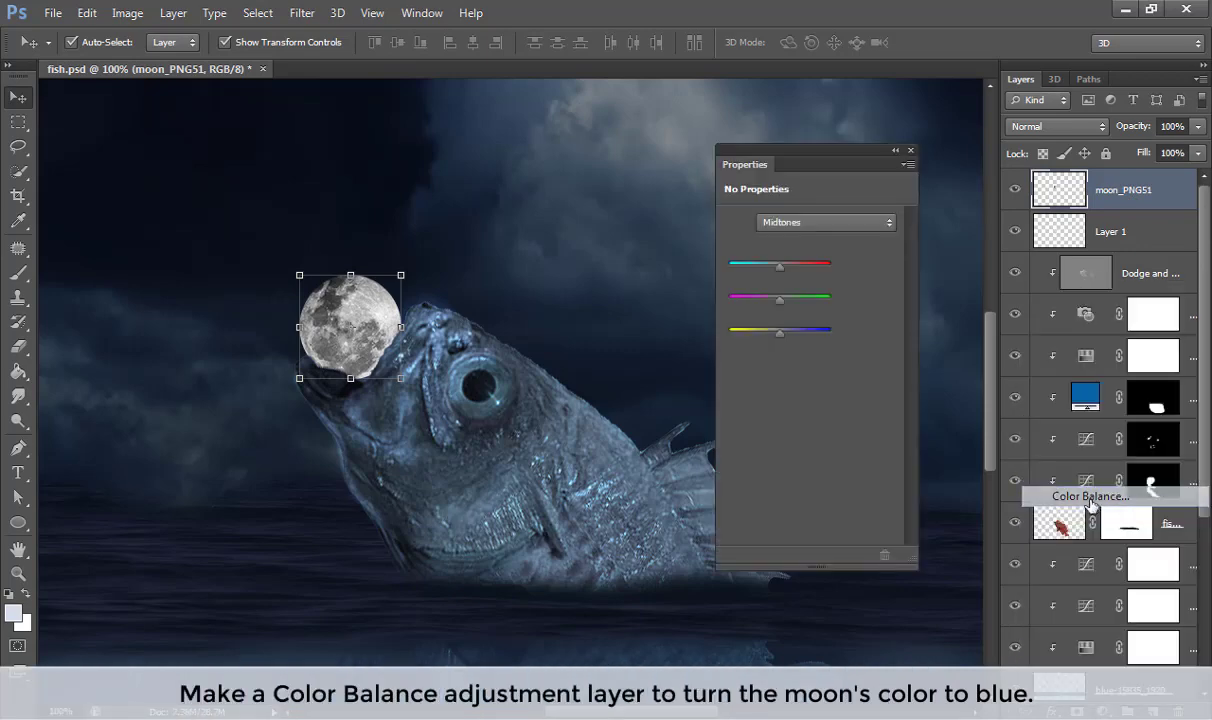
click(772, 554)
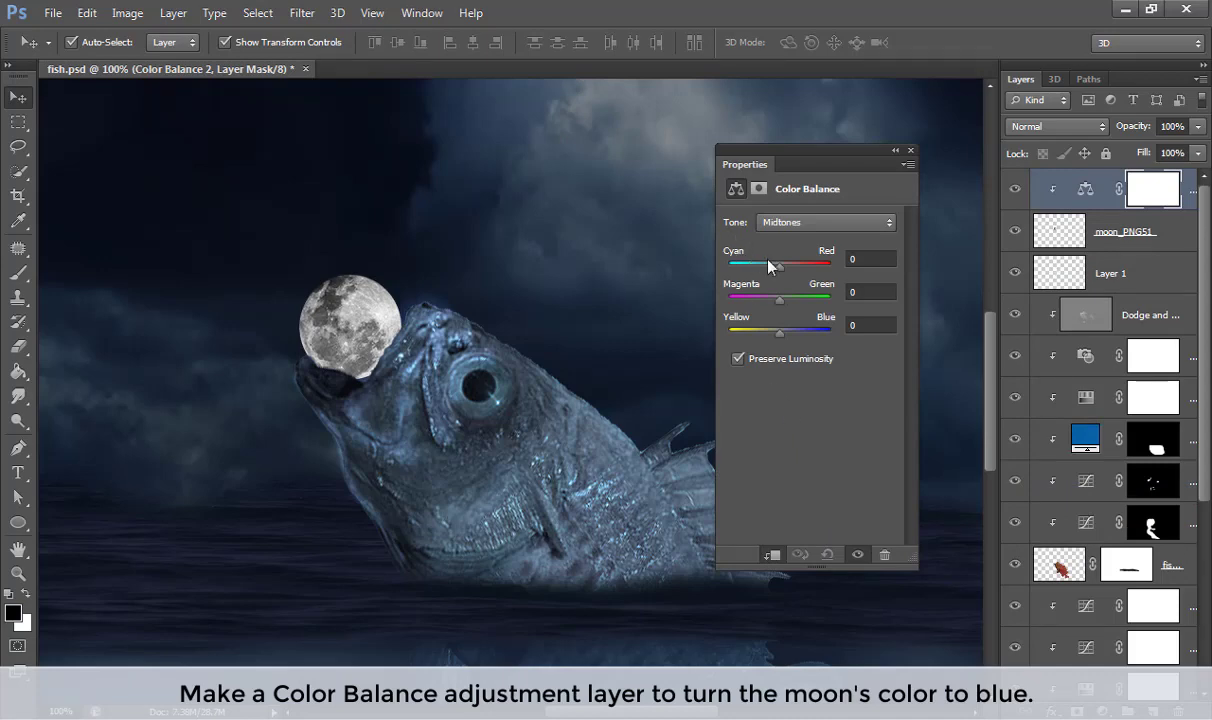
mouse_move(780, 268)
mouse_down()
mouse_move(741, 268)
mouse_move(744, 284)
mouse_up()
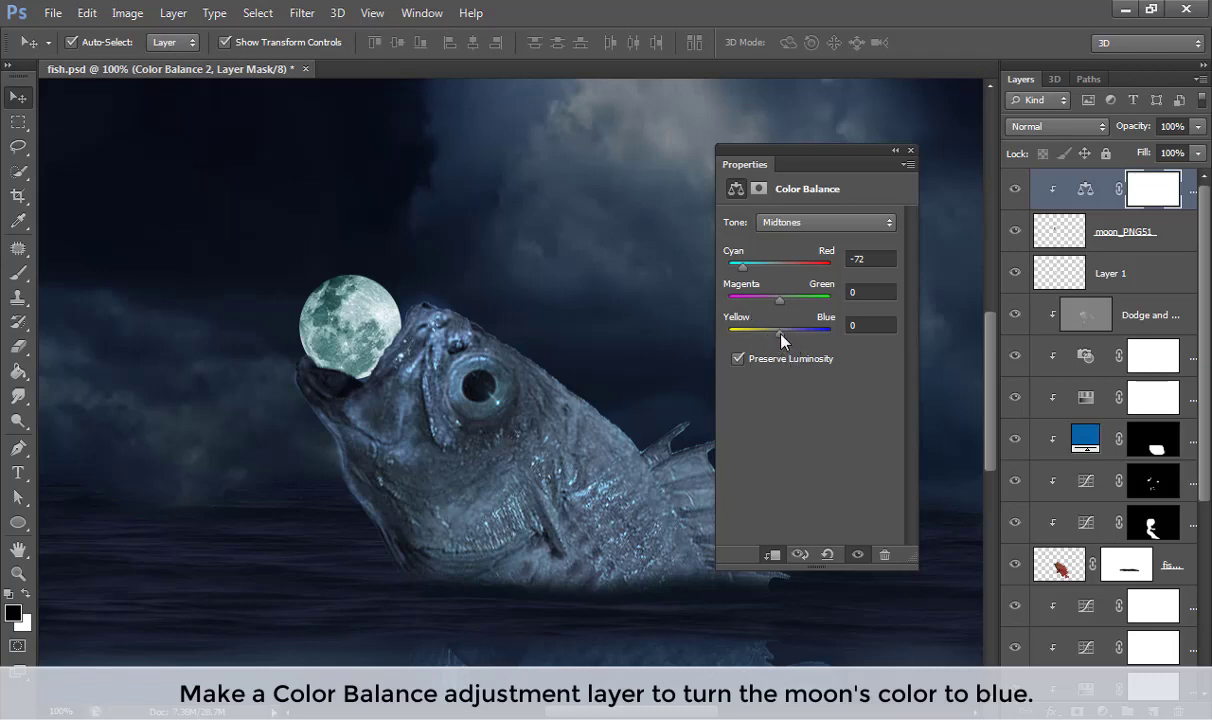
drag(781, 332, 818, 332)
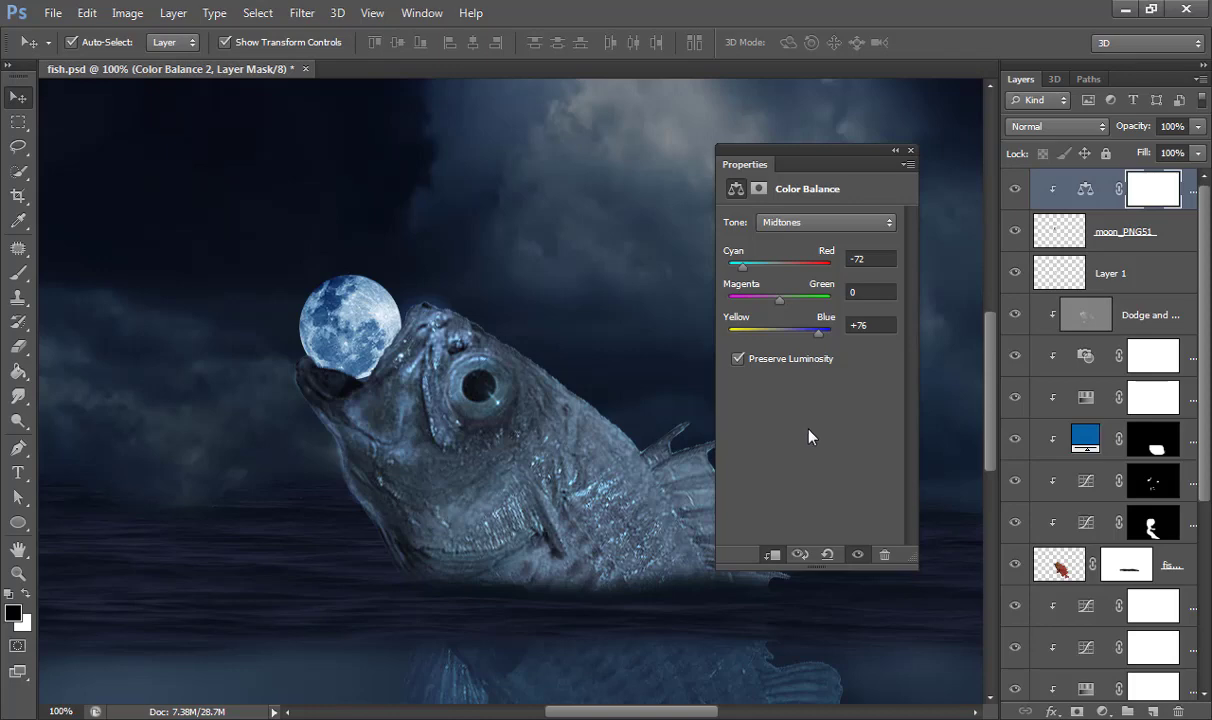
click(771, 554)
click(771, 554)
click(910, 150)
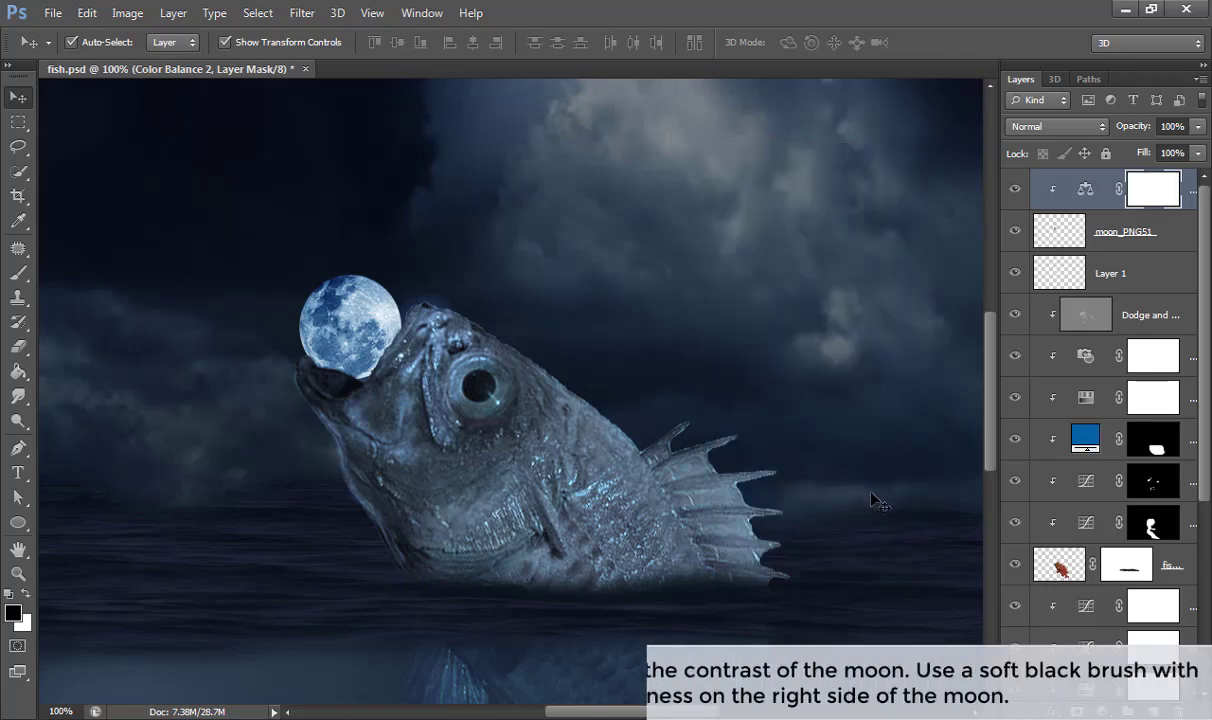
Step: Add a Curves layer clipped to the moon, raising the black point and lifting 125 to 195
click(1079, 707)
click(1082, 407)
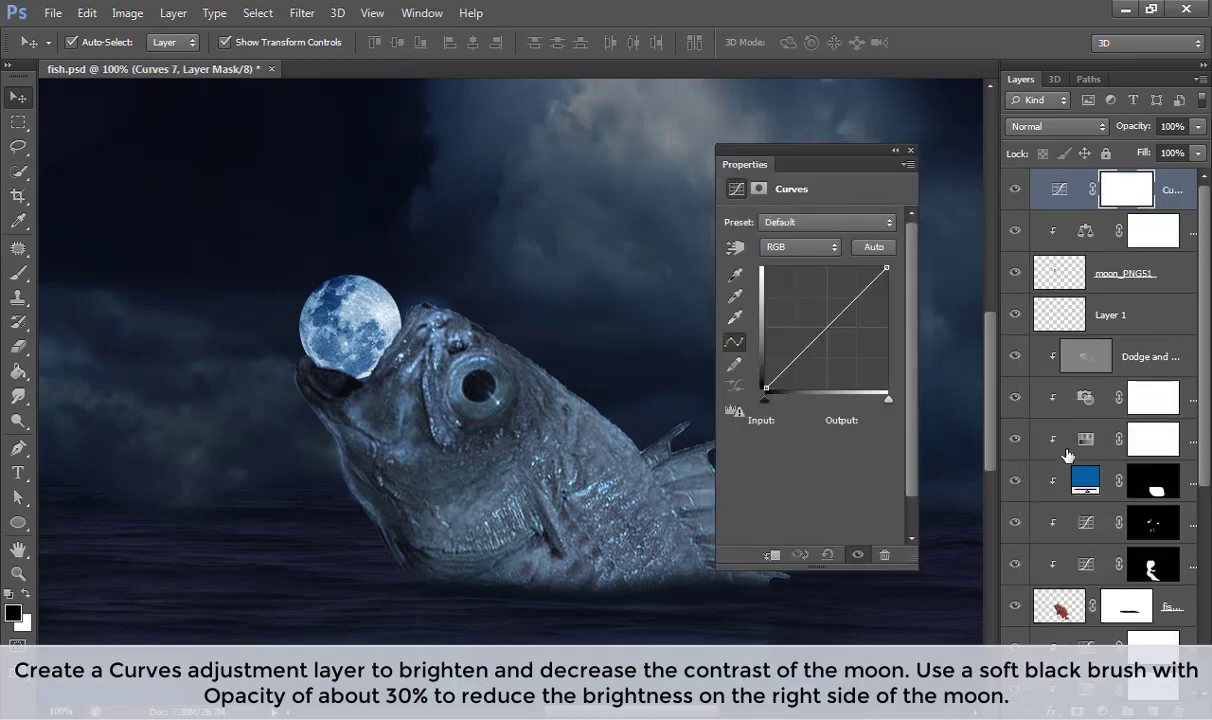
click(772, 553)
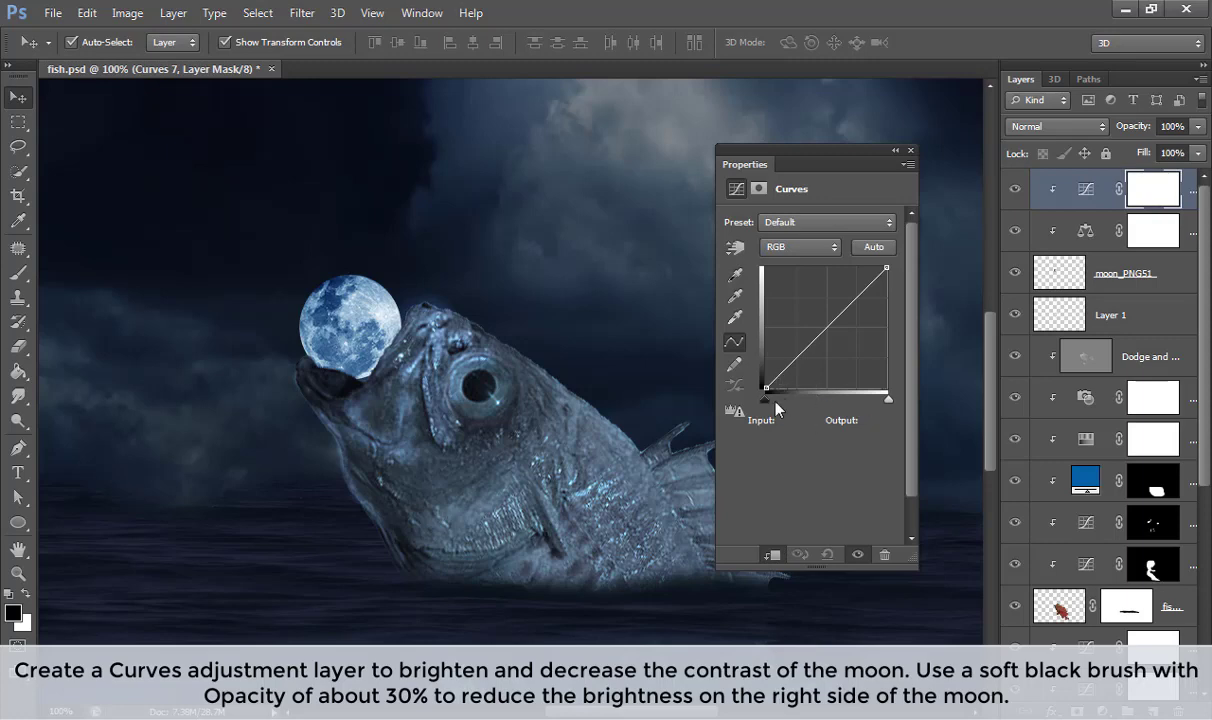
drag(765, 388, 769, 356)
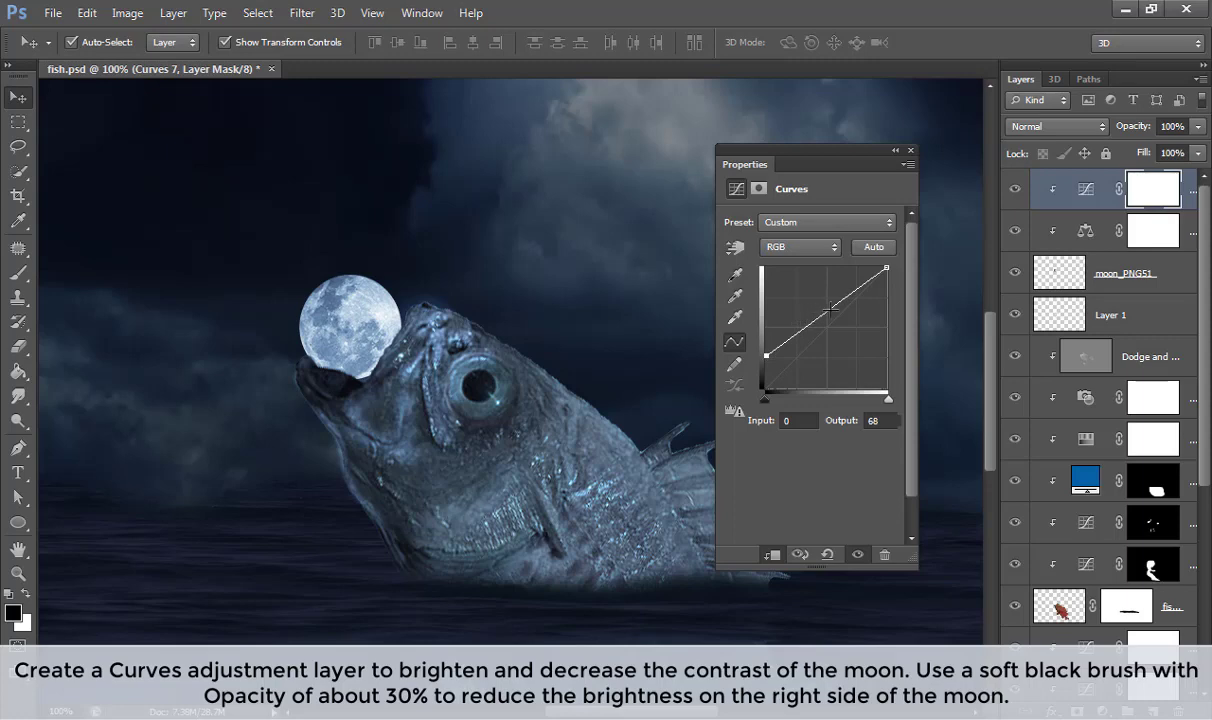
drag(833, 311, 825, 296)
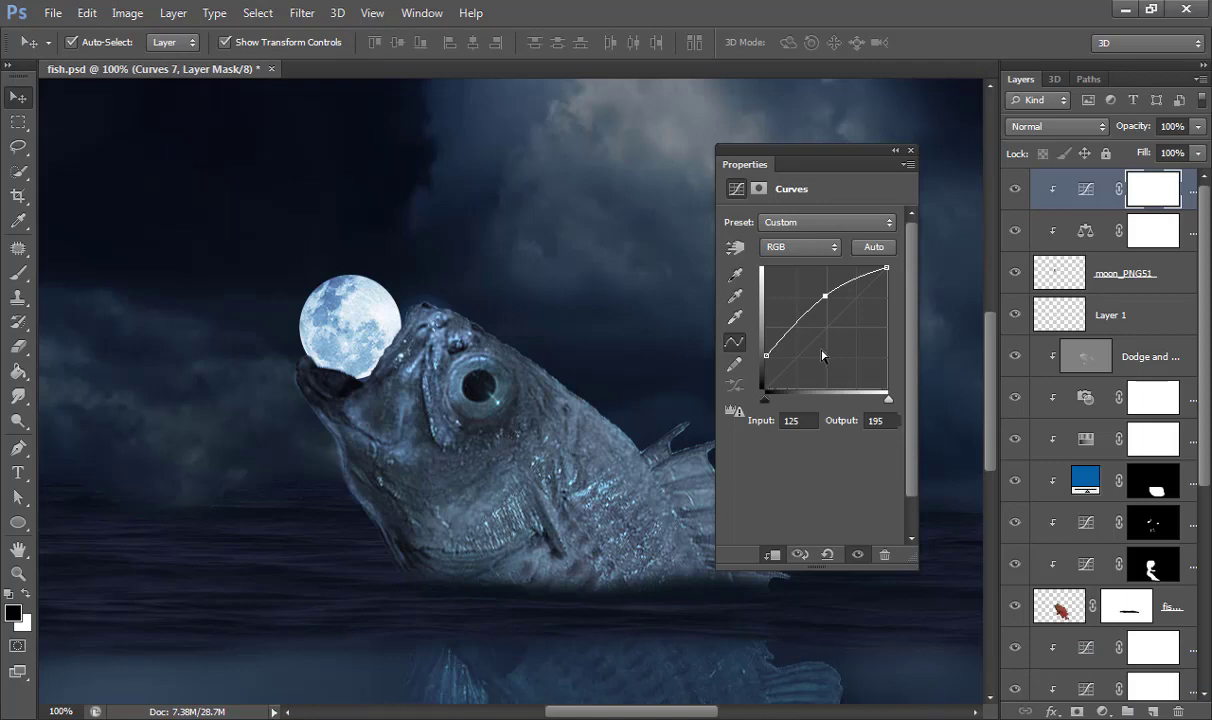
click(910, 150)
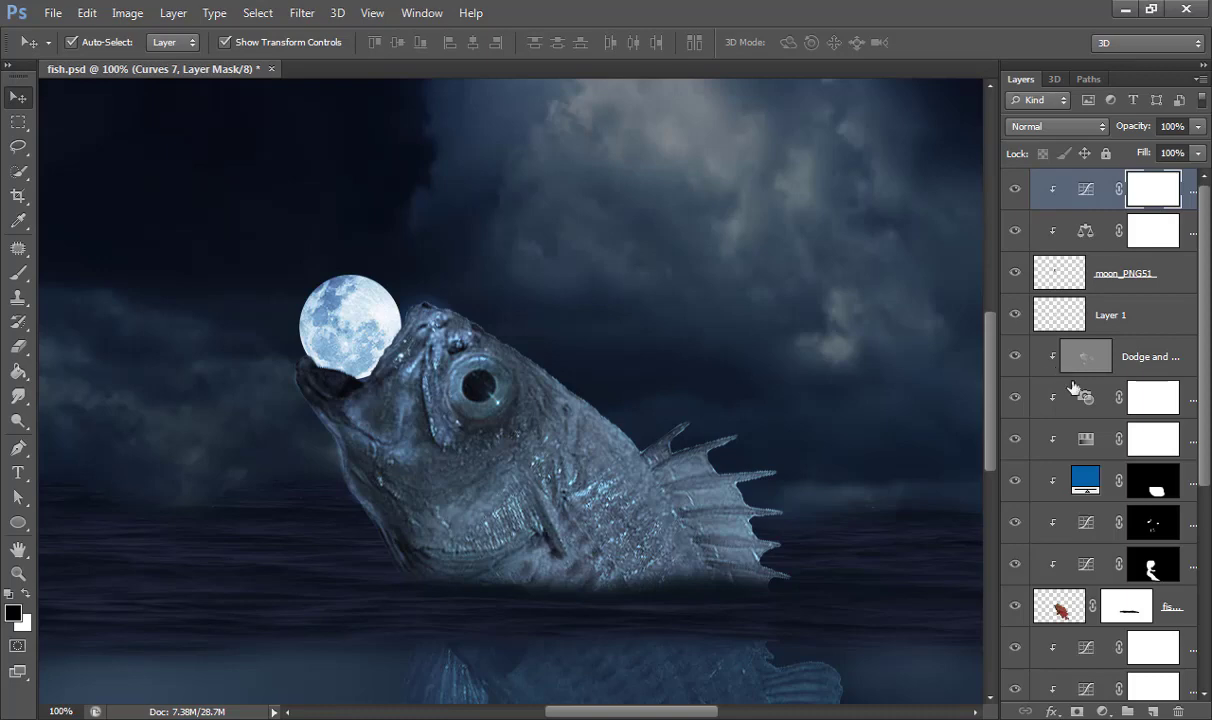
Step: Create a new layer and set up the brush with foreground colour #acafb1
key(ctrl+shift+alt+n)
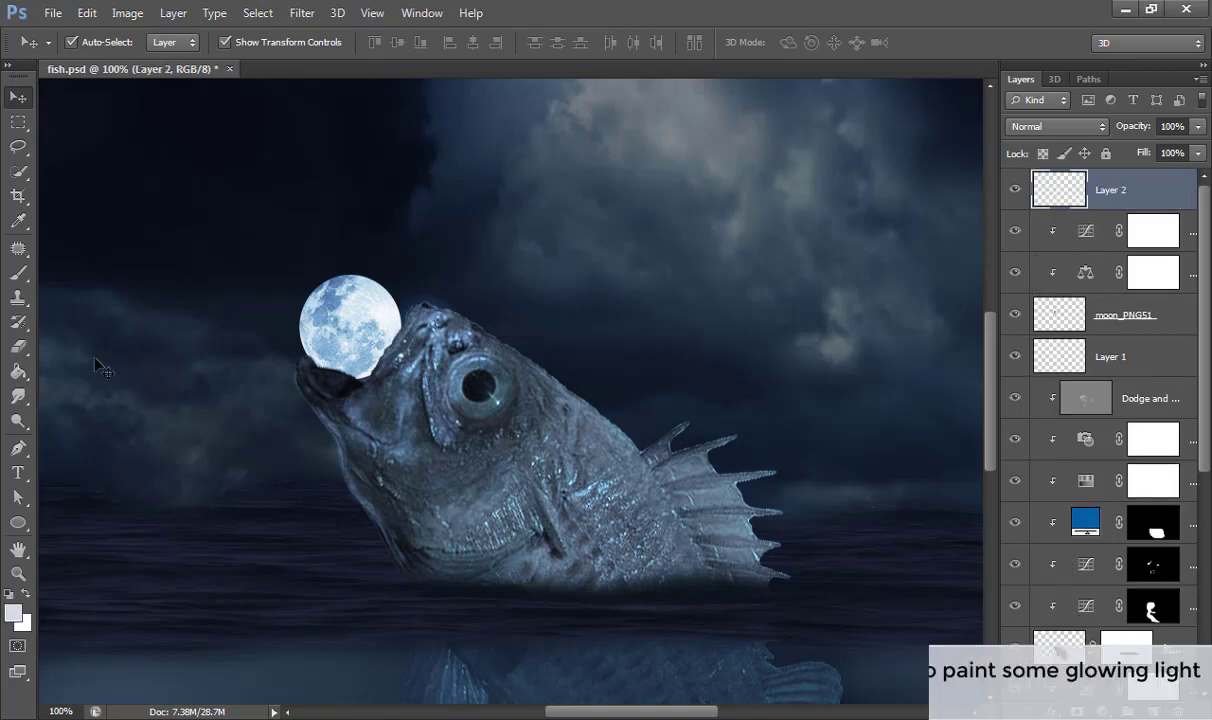
click(18, 272)
click(14, 612)
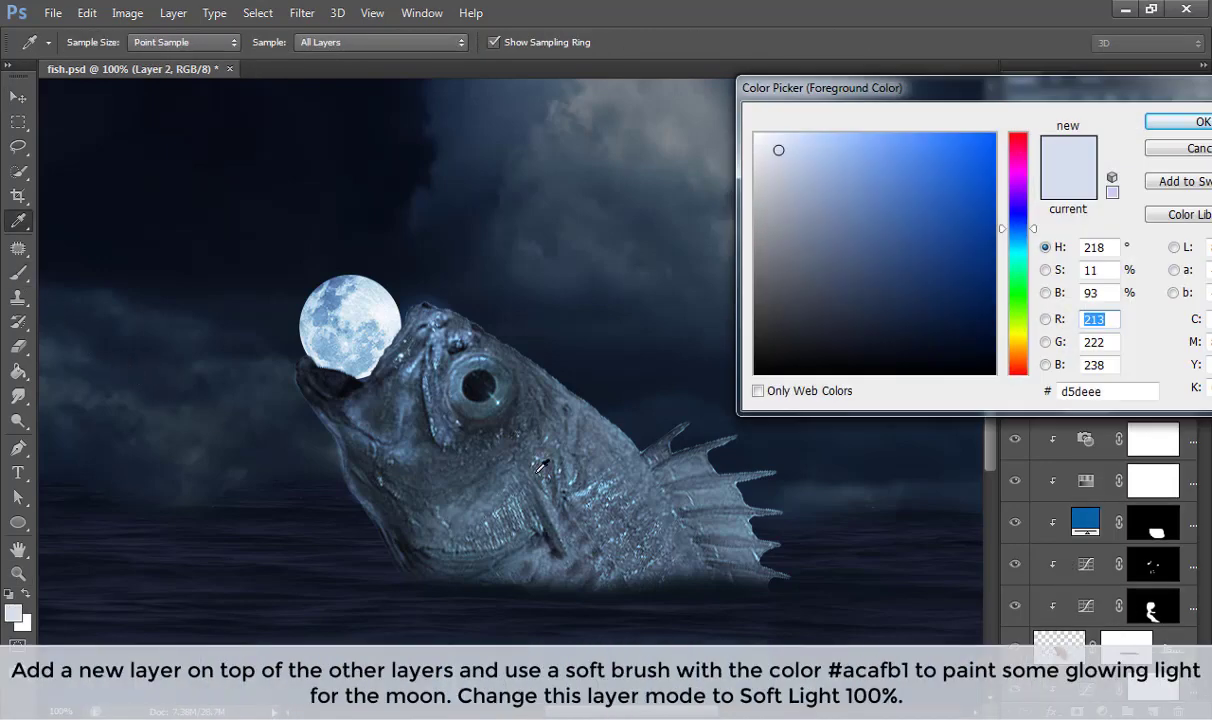
double_click(1112, 393)
text(a)
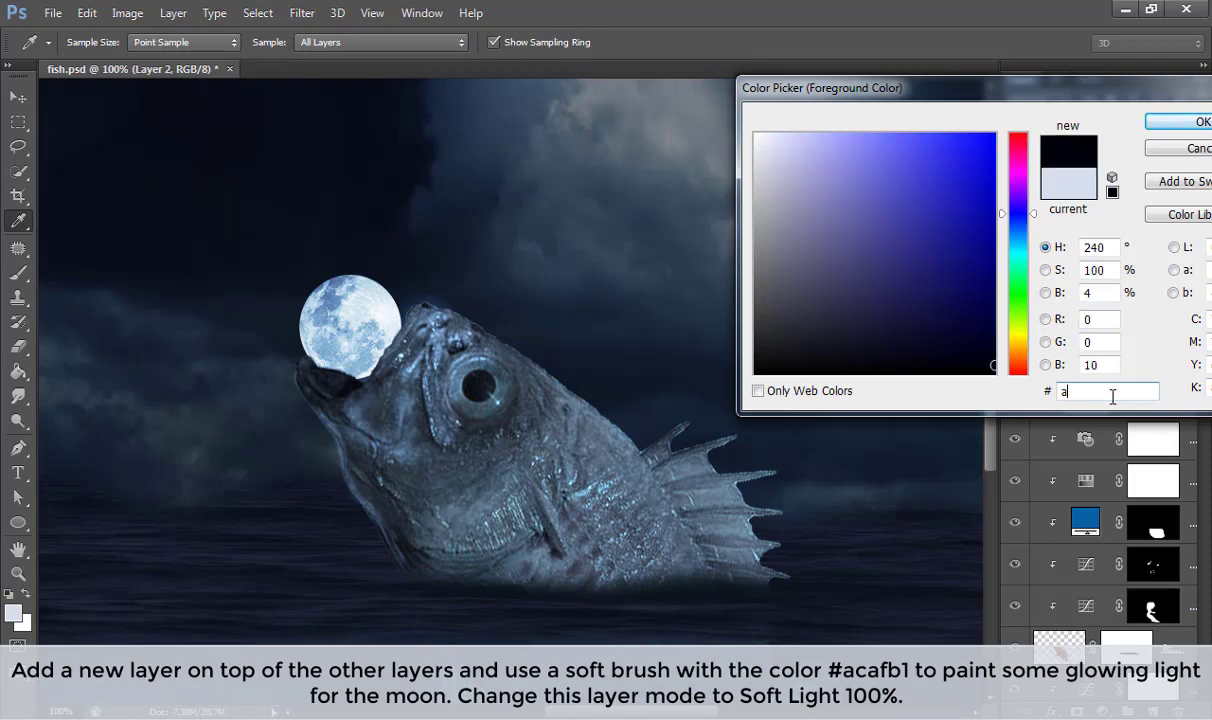
text(c)
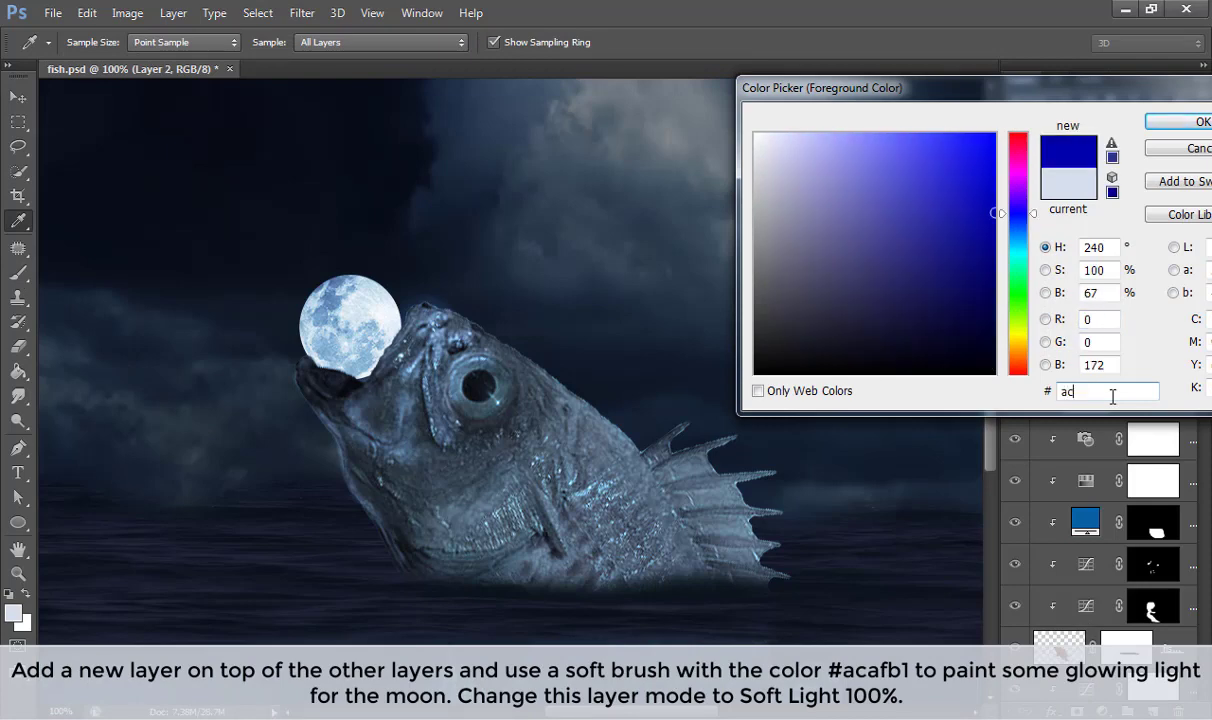
text(afb)
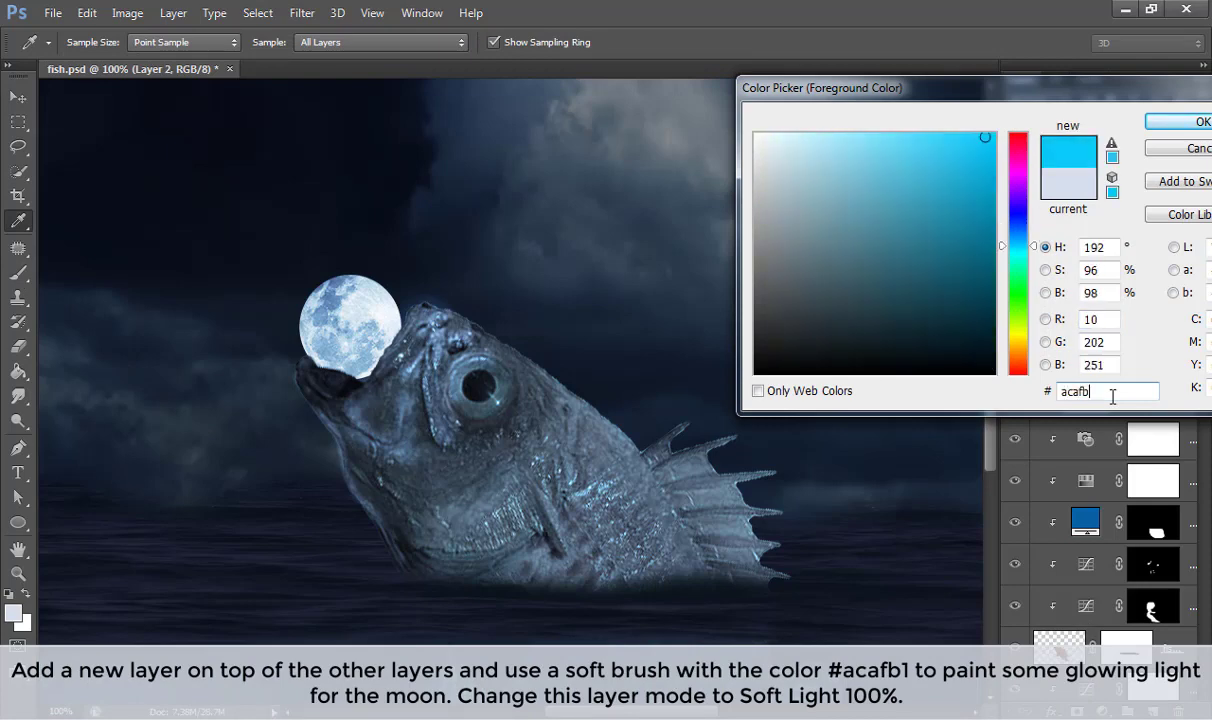
text(1)
key(Return)
key(b)
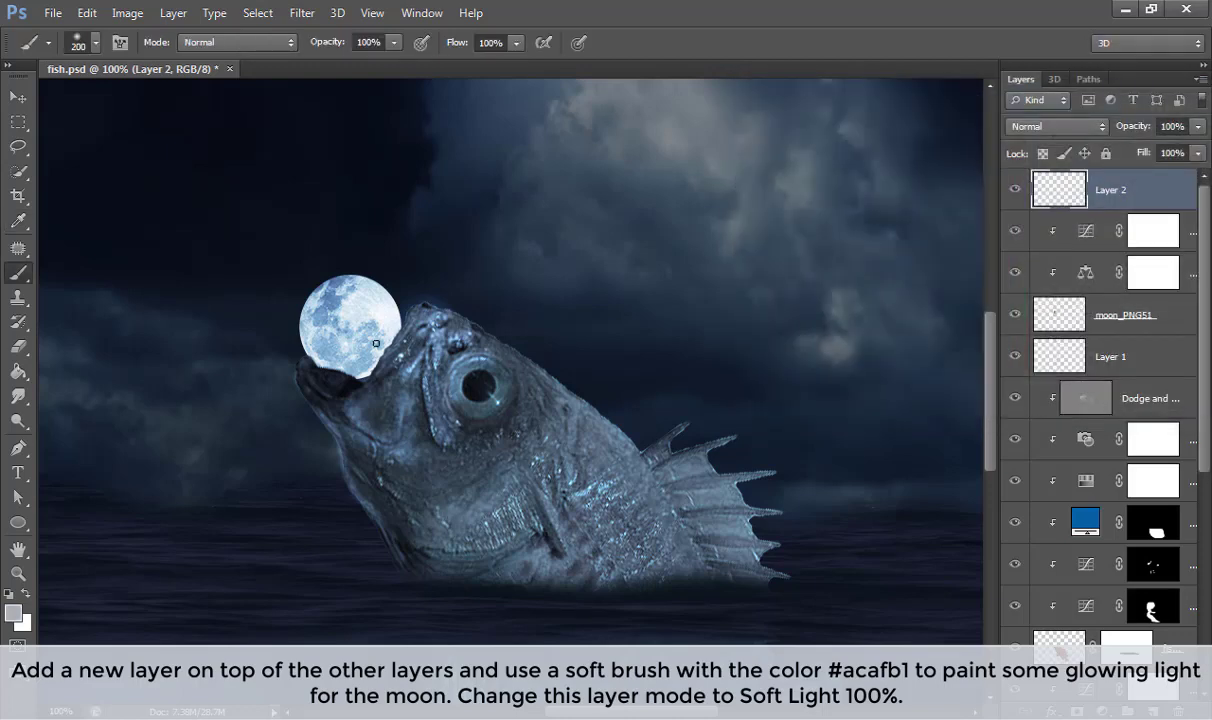
Step: Paint a soft glow over the moon, blend it as Soft Light, and add empty Layer 3
click(362, 330)
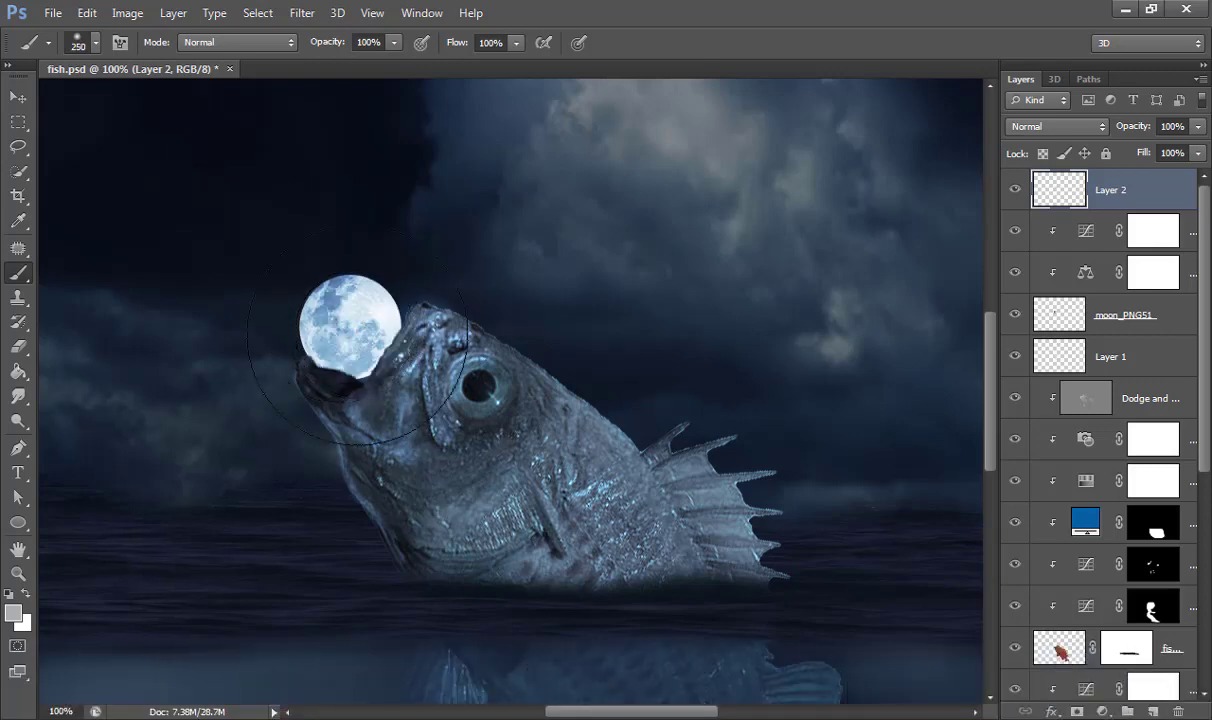
click(354, 323)
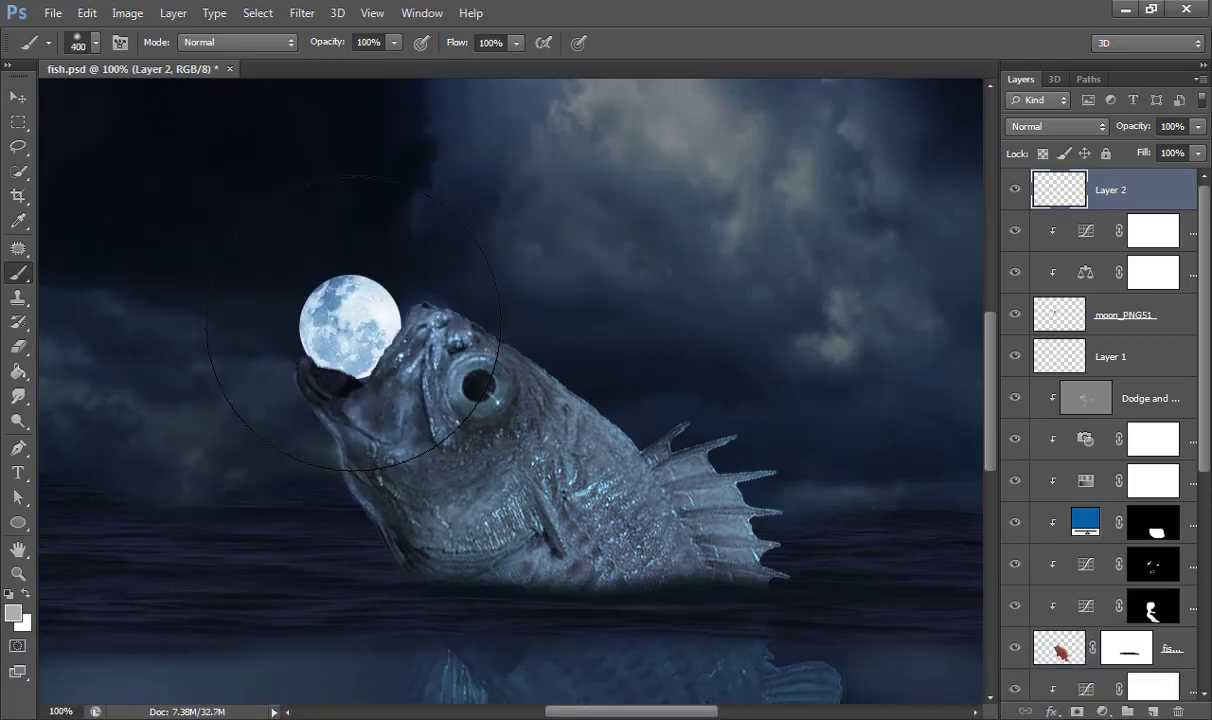
key(bracketleft)
key(bracketleft)
click(350, 322)
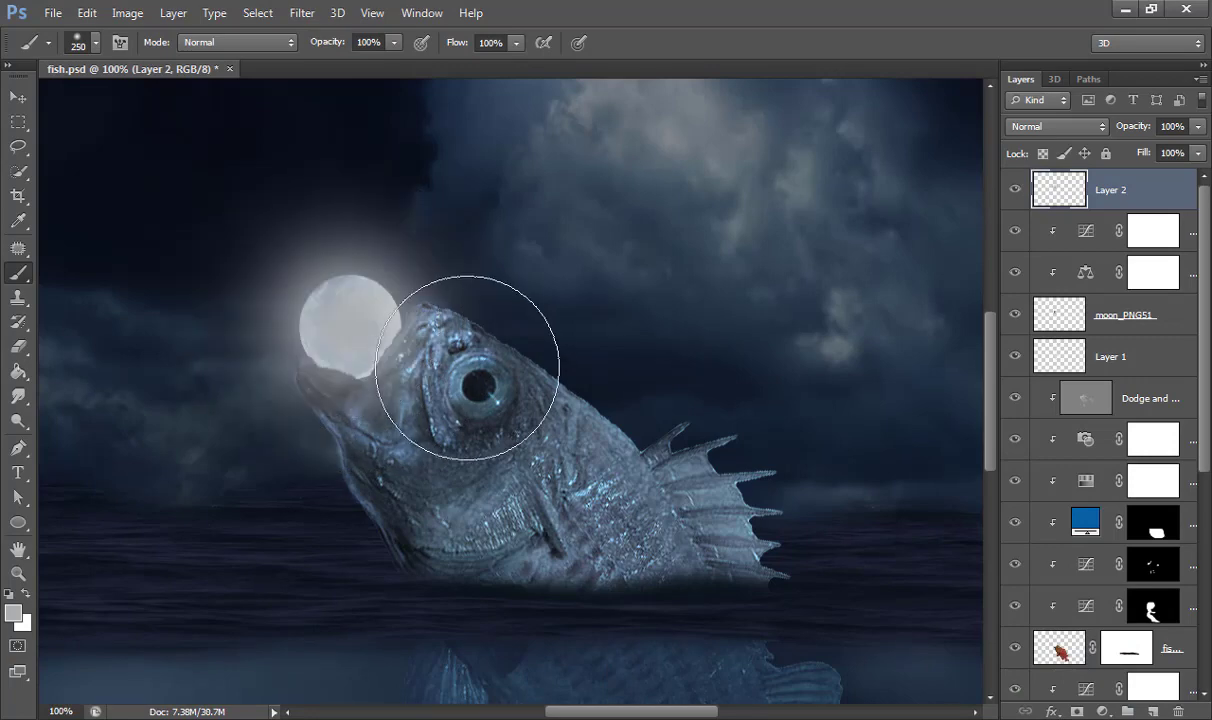
click(1057, 126)
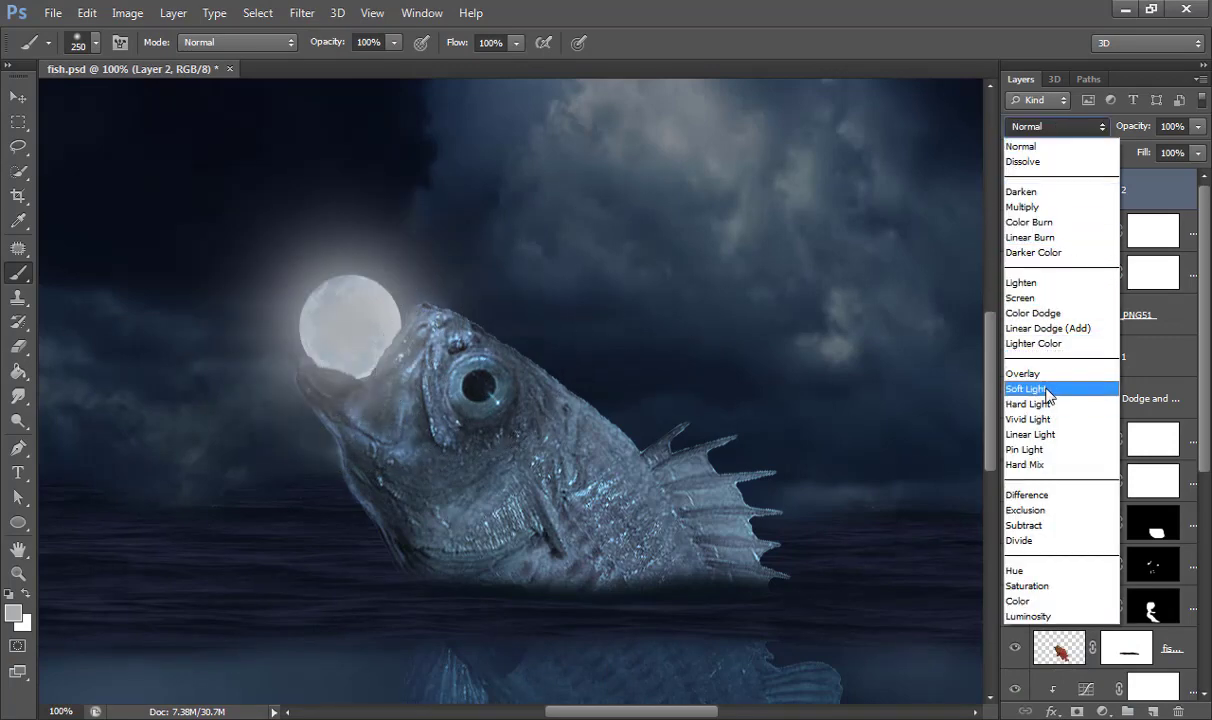
click(1035, 388)
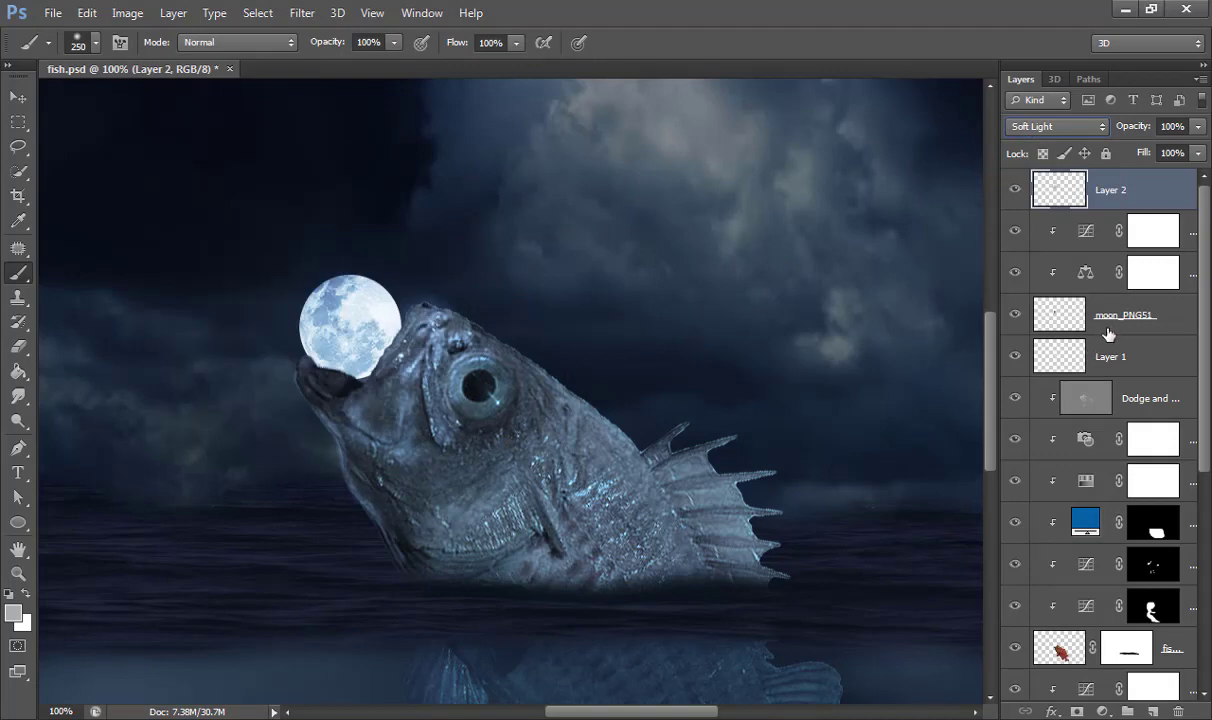
key(ctrl+shift+alt+n)
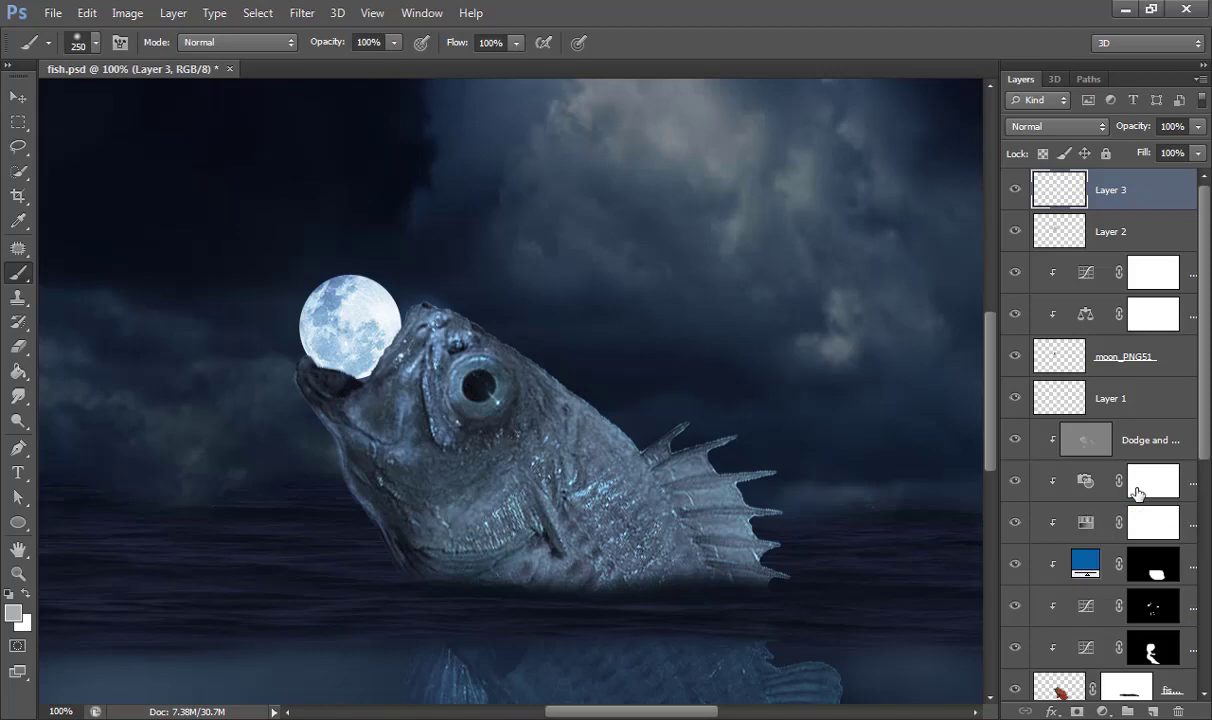
Step: Set the foreground colour to light grey #d7e7e7
click(14, 613)
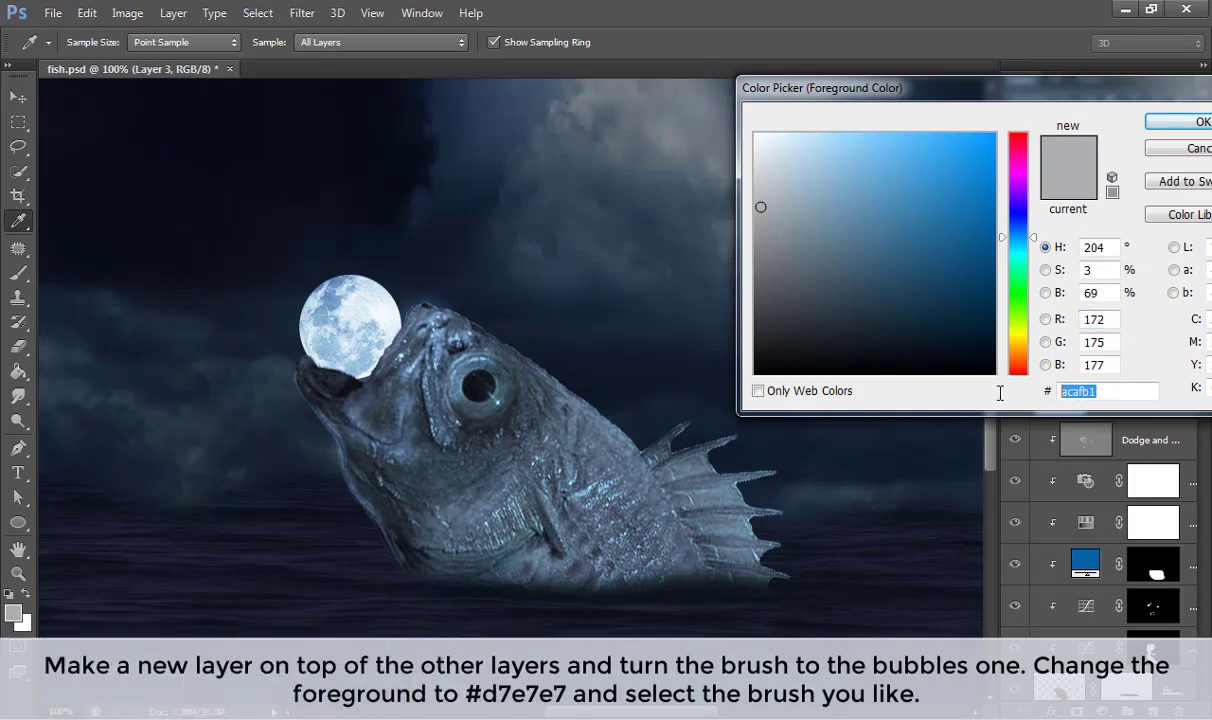
text(d)
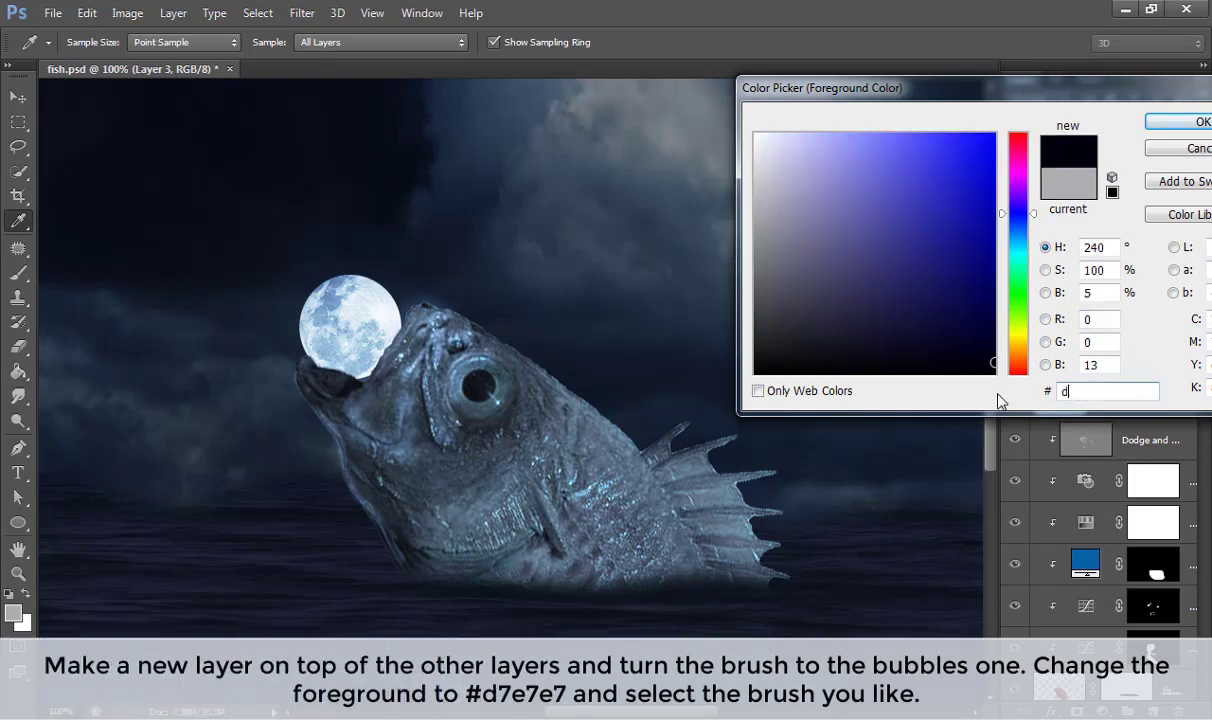
text(7)
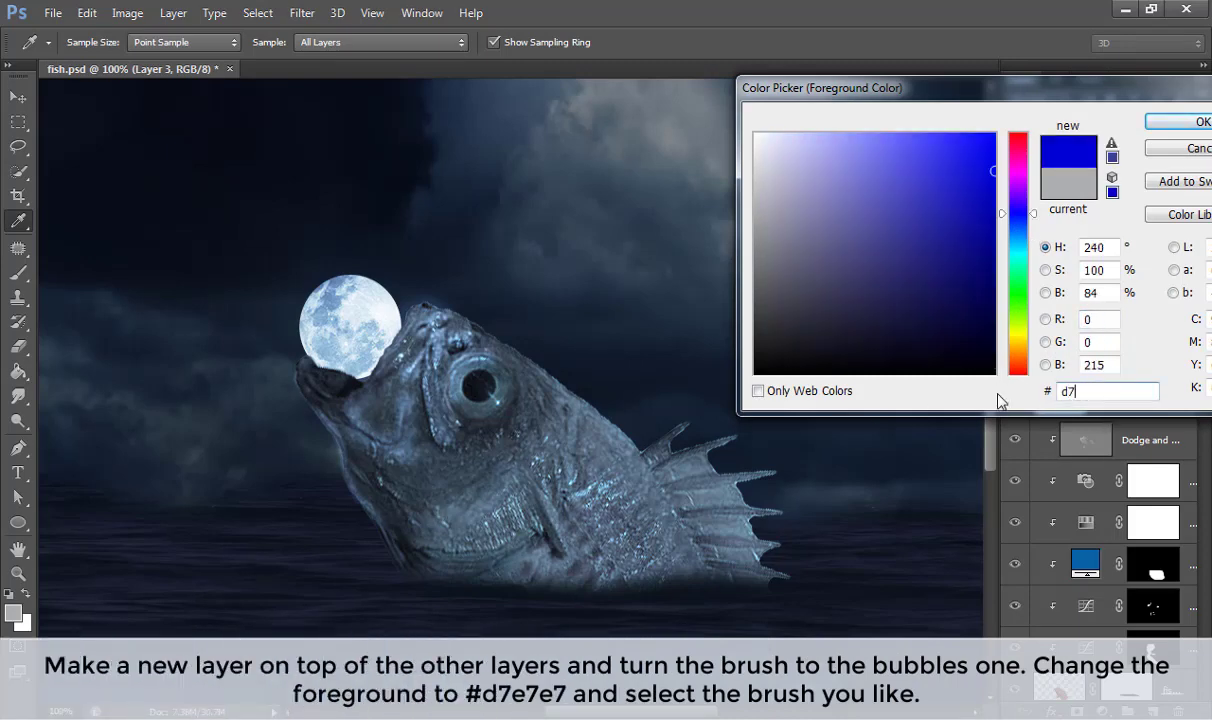
text(e7)
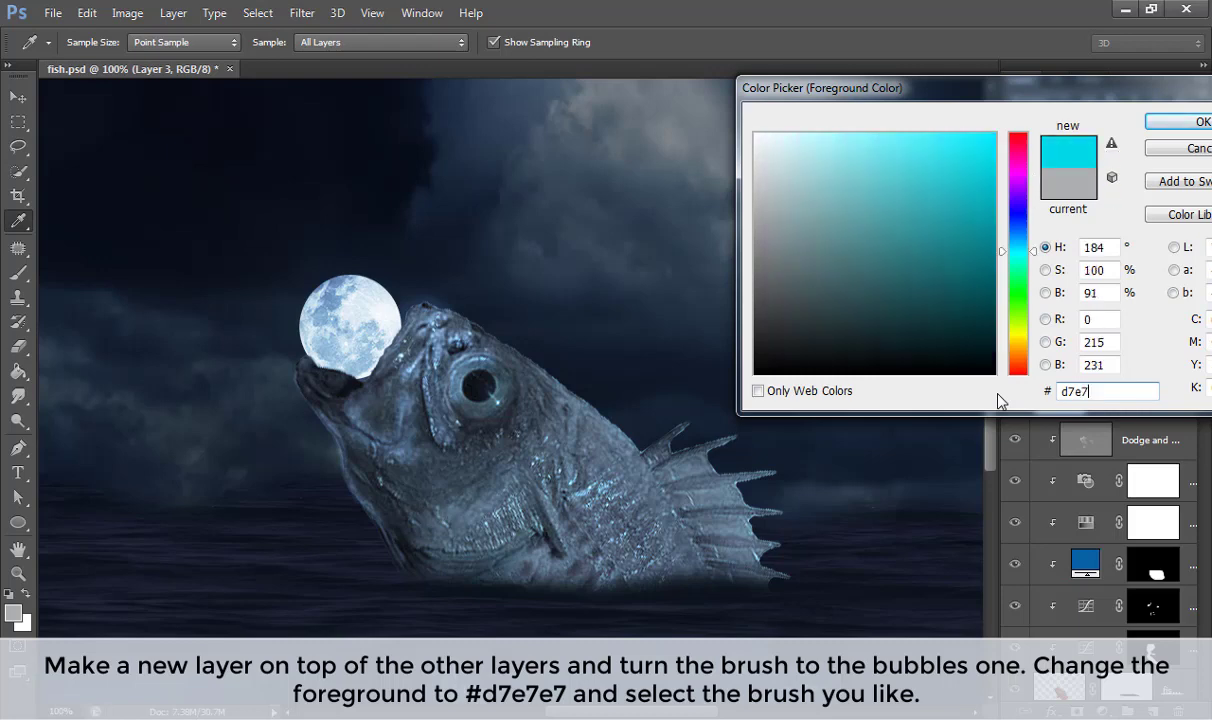
text(e7)
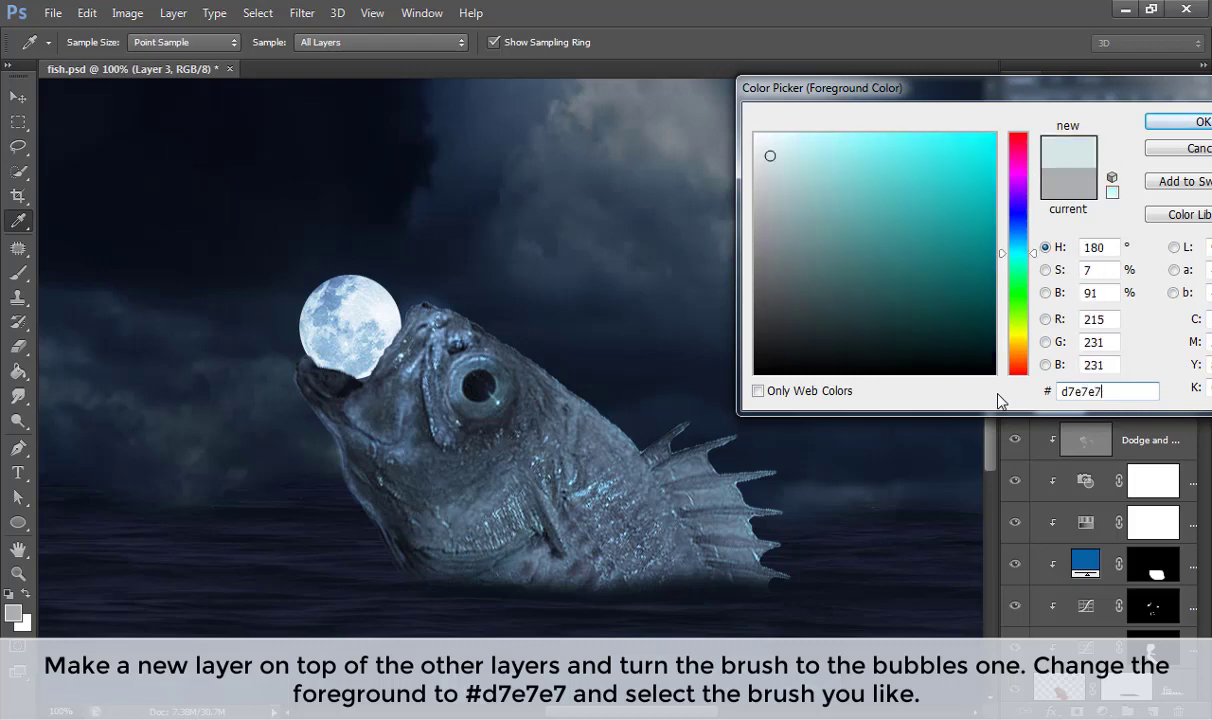
key(Return)
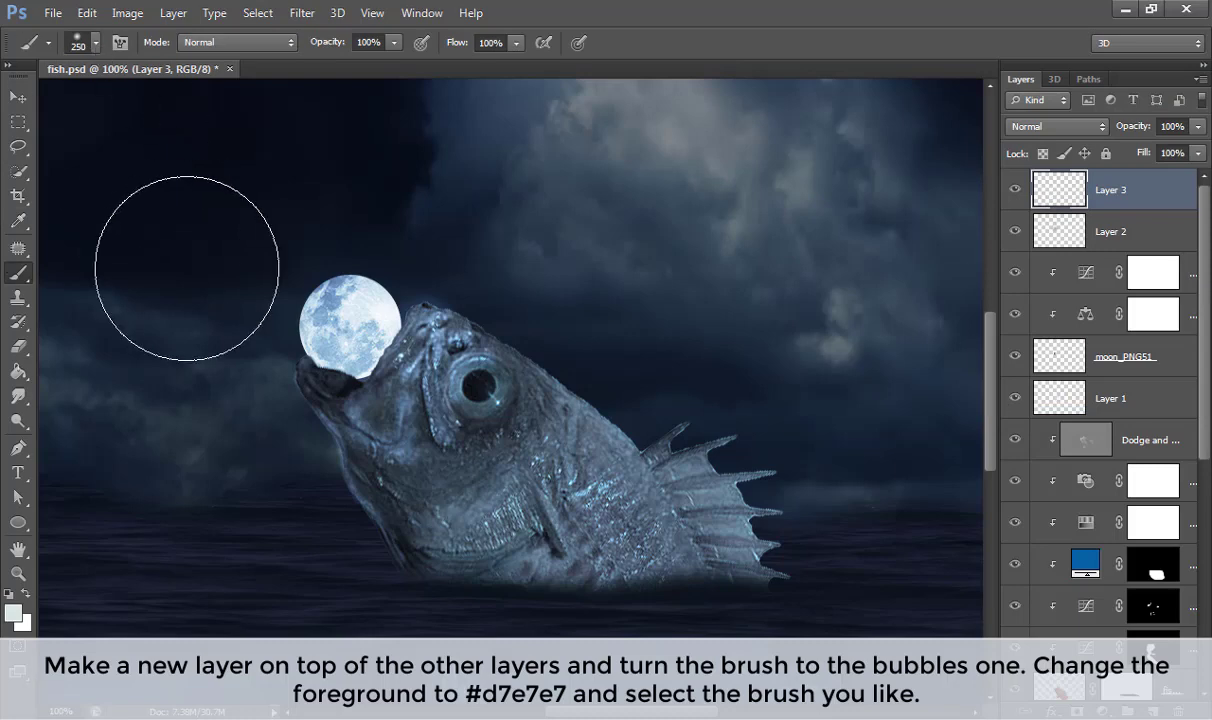
key(bracketleft)
key(bracketleft)
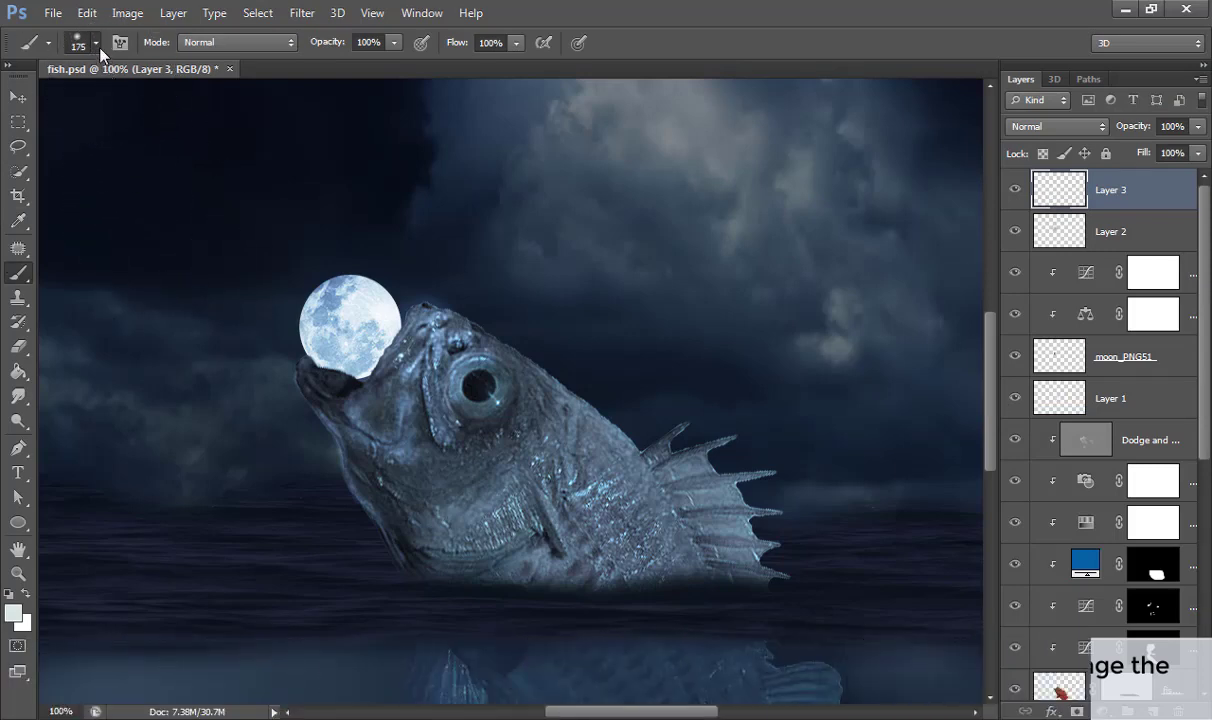
Step: Choose the 2500 bubble brush at 226 px and try then undo a test dab
click(97, 44)
click(241, 550)
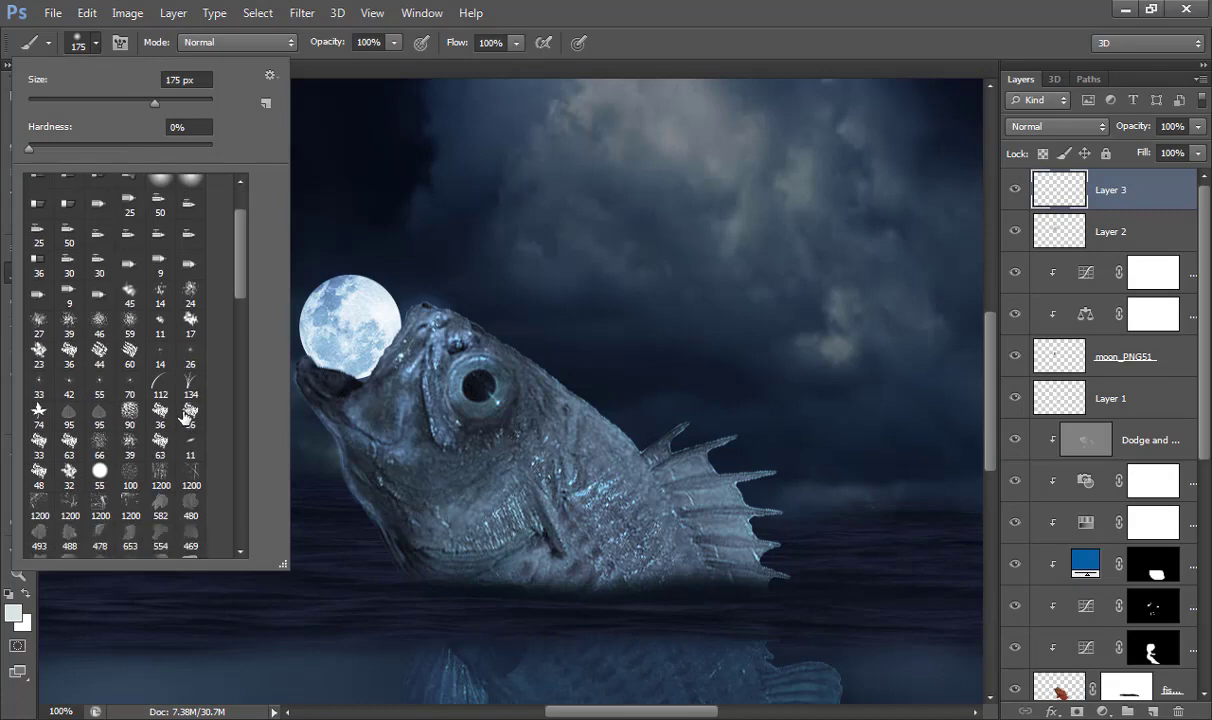
click(242, 550)
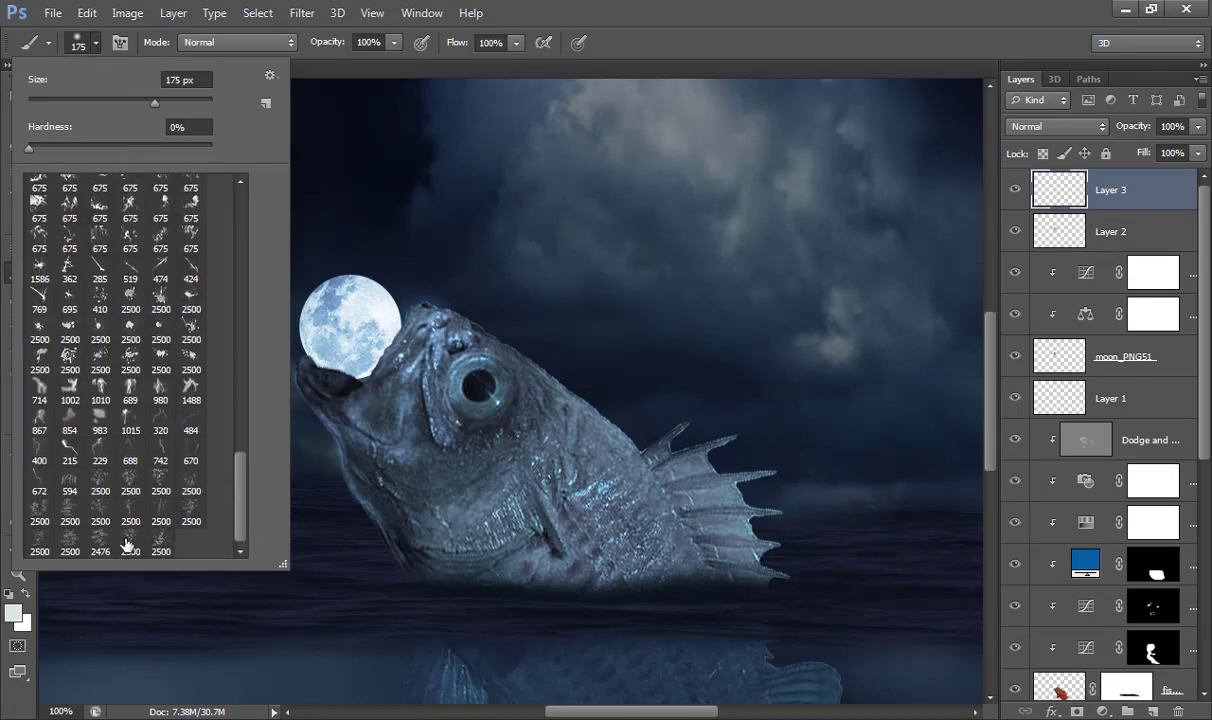
click(100, 542)
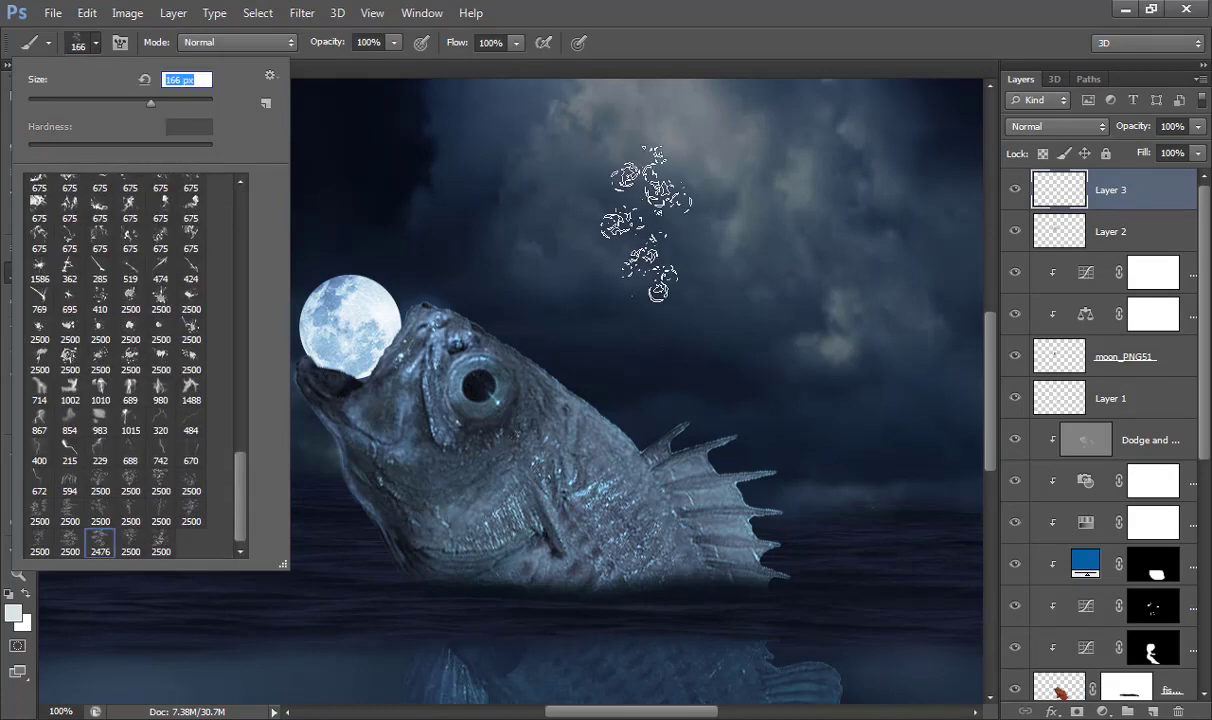
click(69, 542)
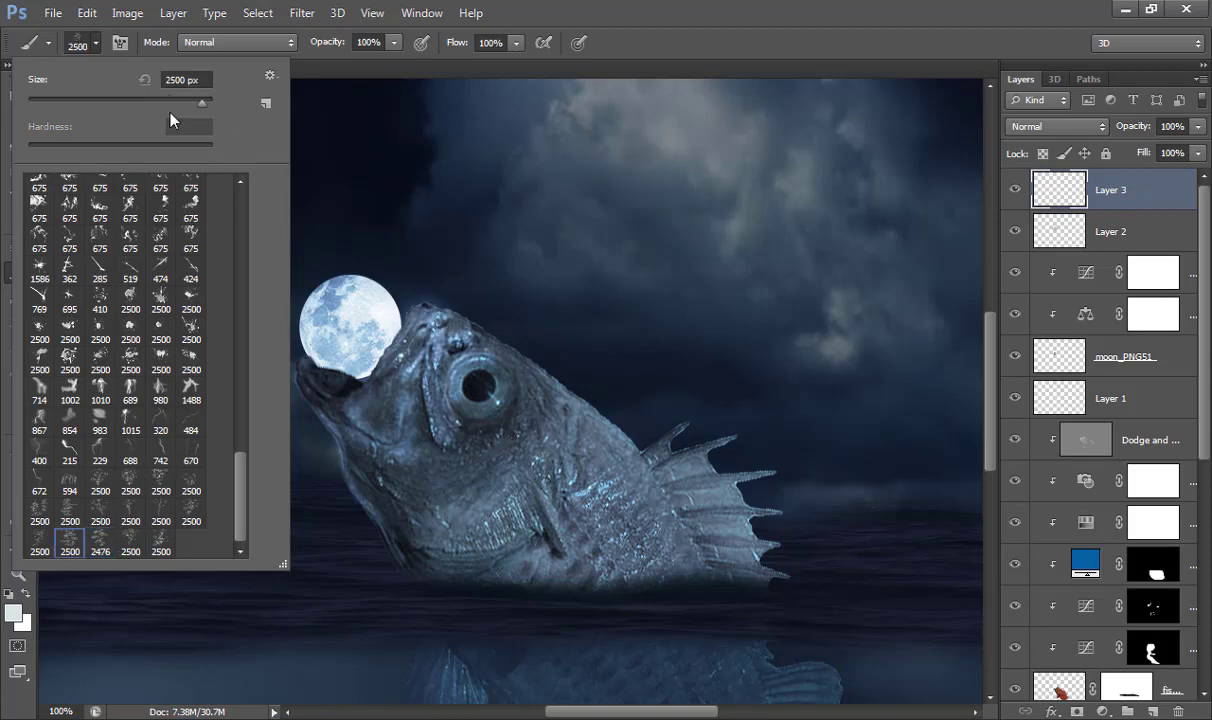
text(226)
key(Return)
click(605, 220)
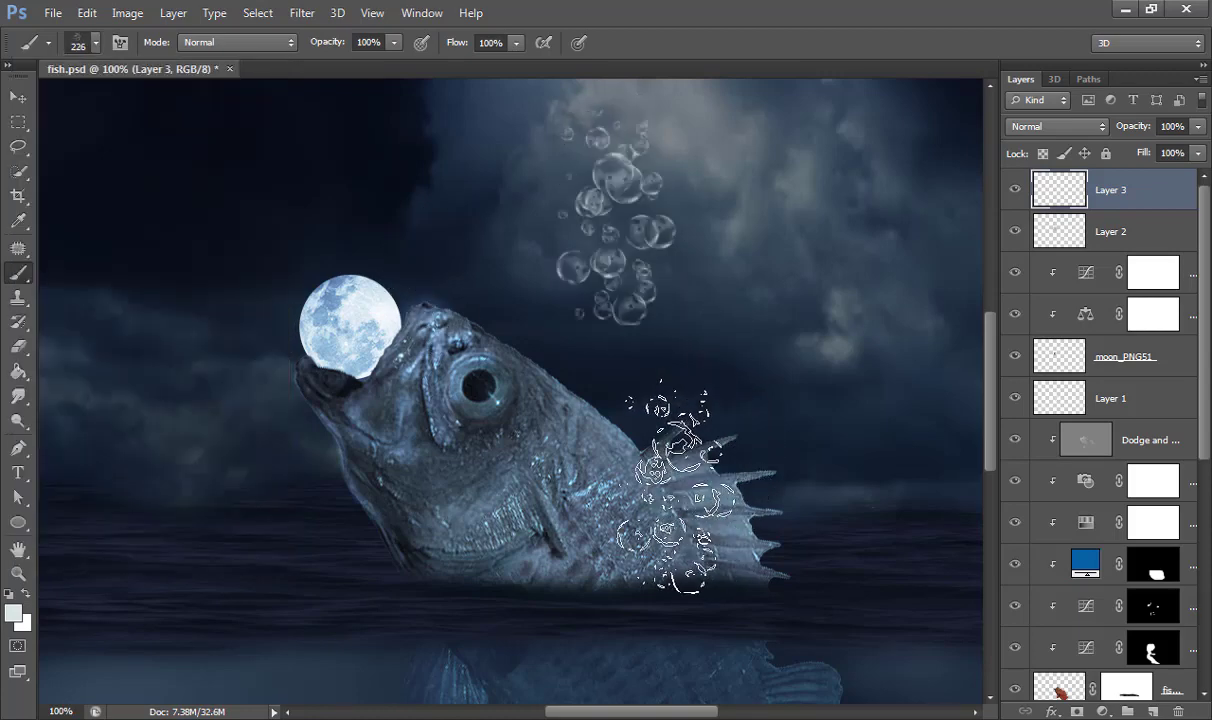
key(ctrl+z)
Step: Widen the 2500 bubble brush's spacing and set its size to 157 px
click(96, 43)
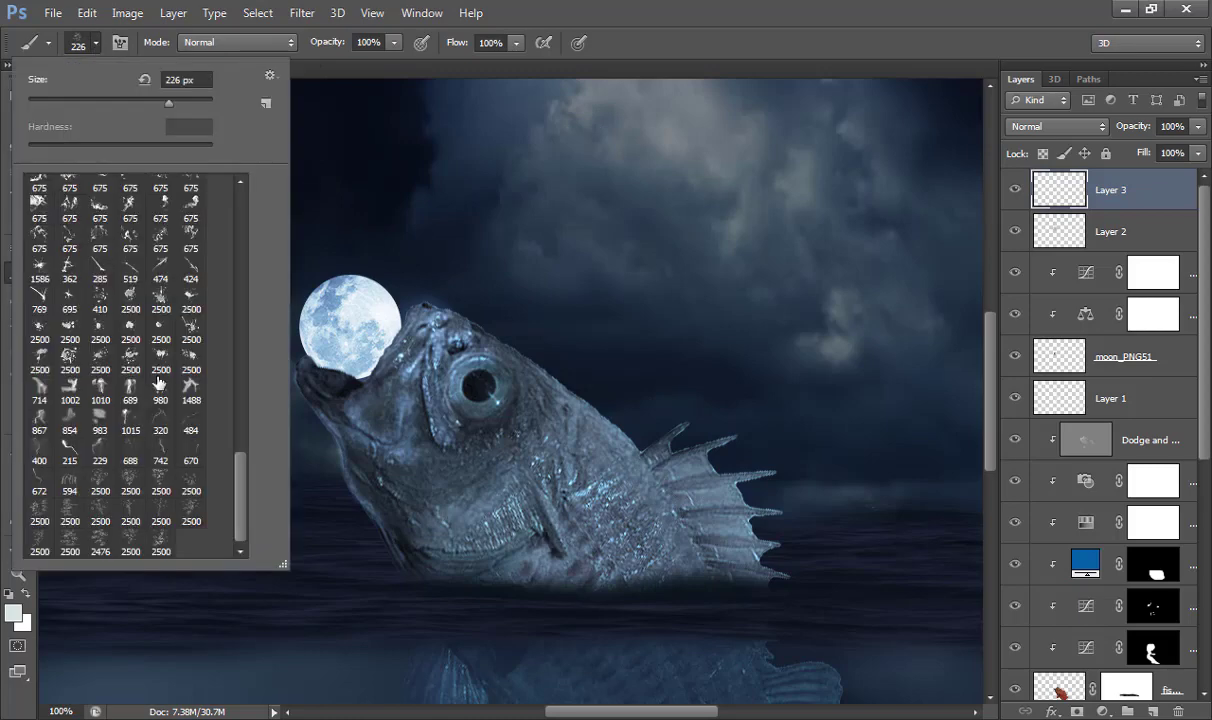
click(161, 541)
click(120, 42)
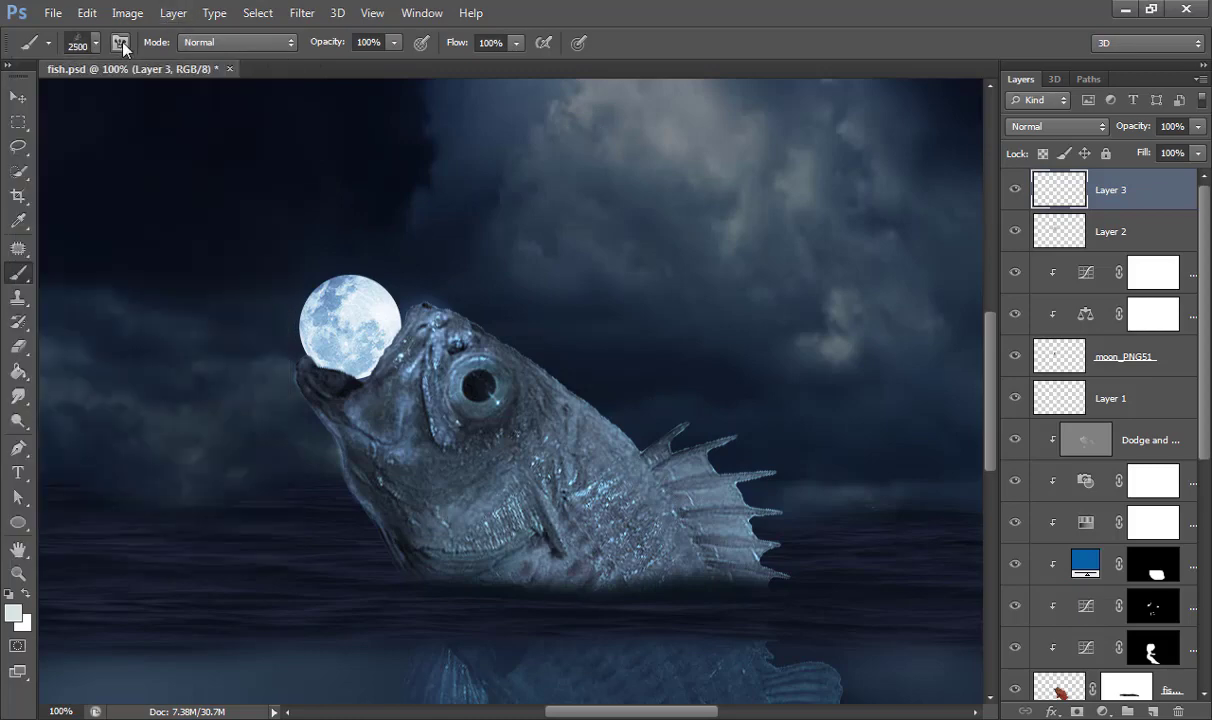
click(120, 42)
mouse_move(263, 433)
mouse_down()
mouse_move(410, 440)
mouse_move(366, 437)
mouse_up()
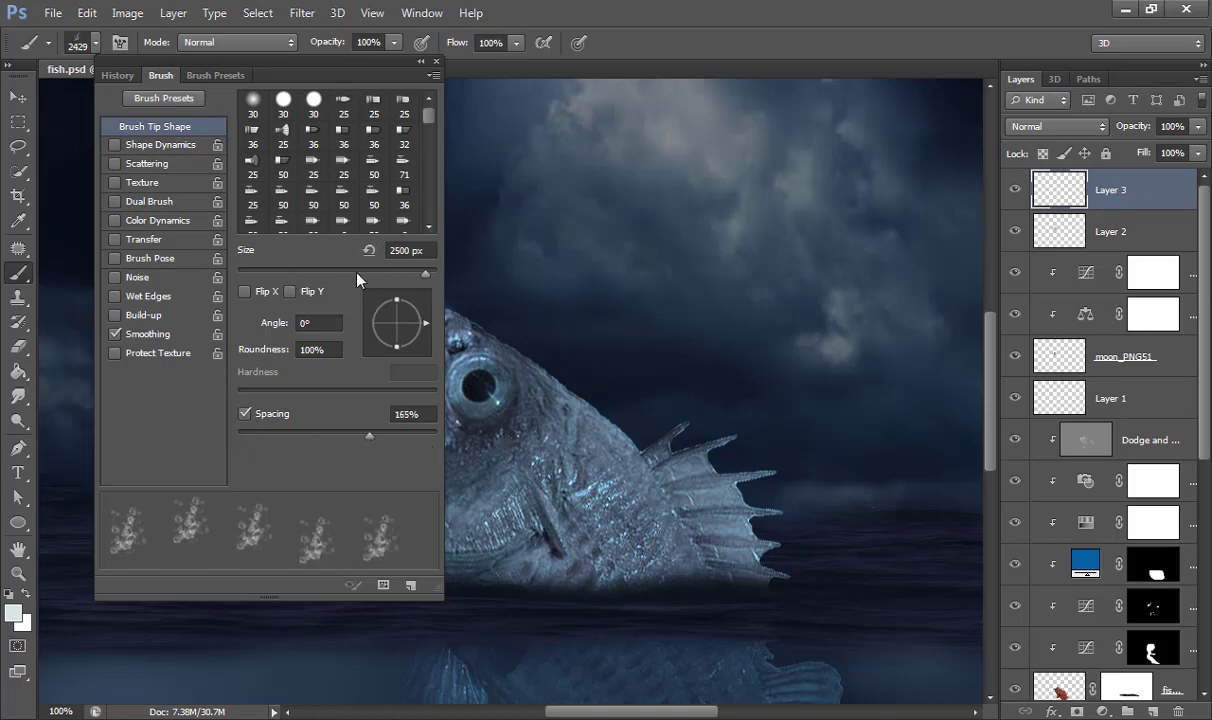
click(365, 272)
drag(640, 258, 700, 365)
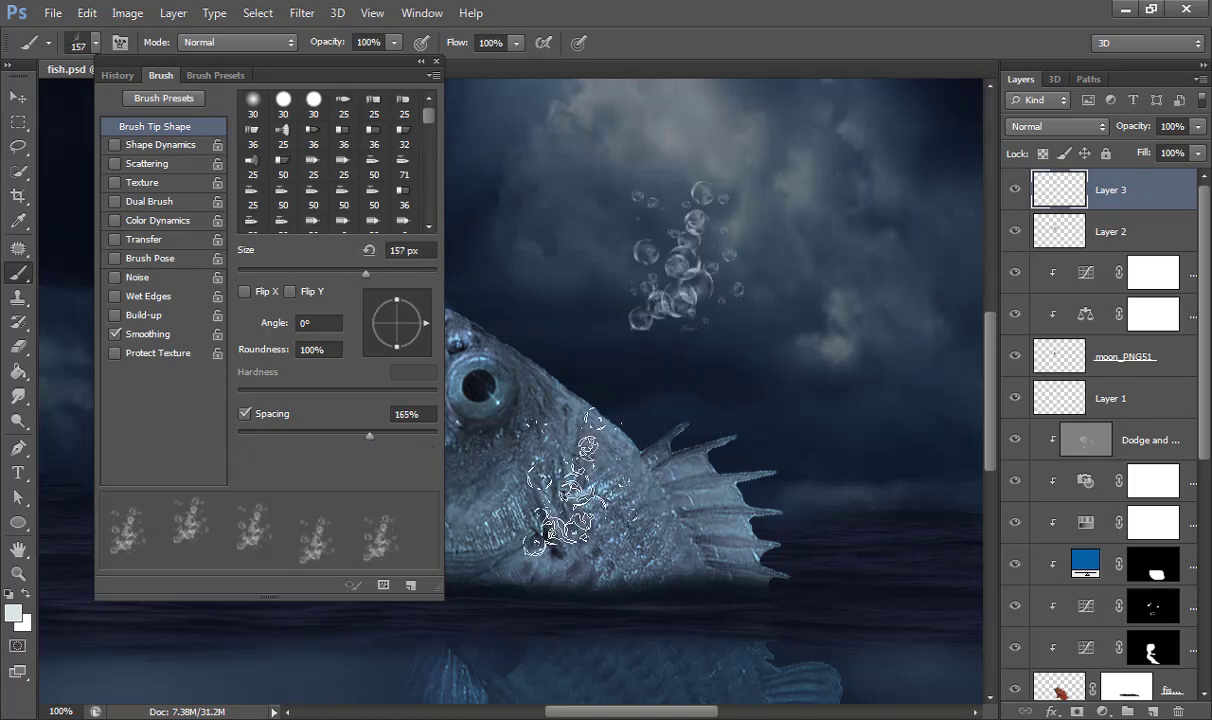
key(ctrl+z)
click(436, 62)
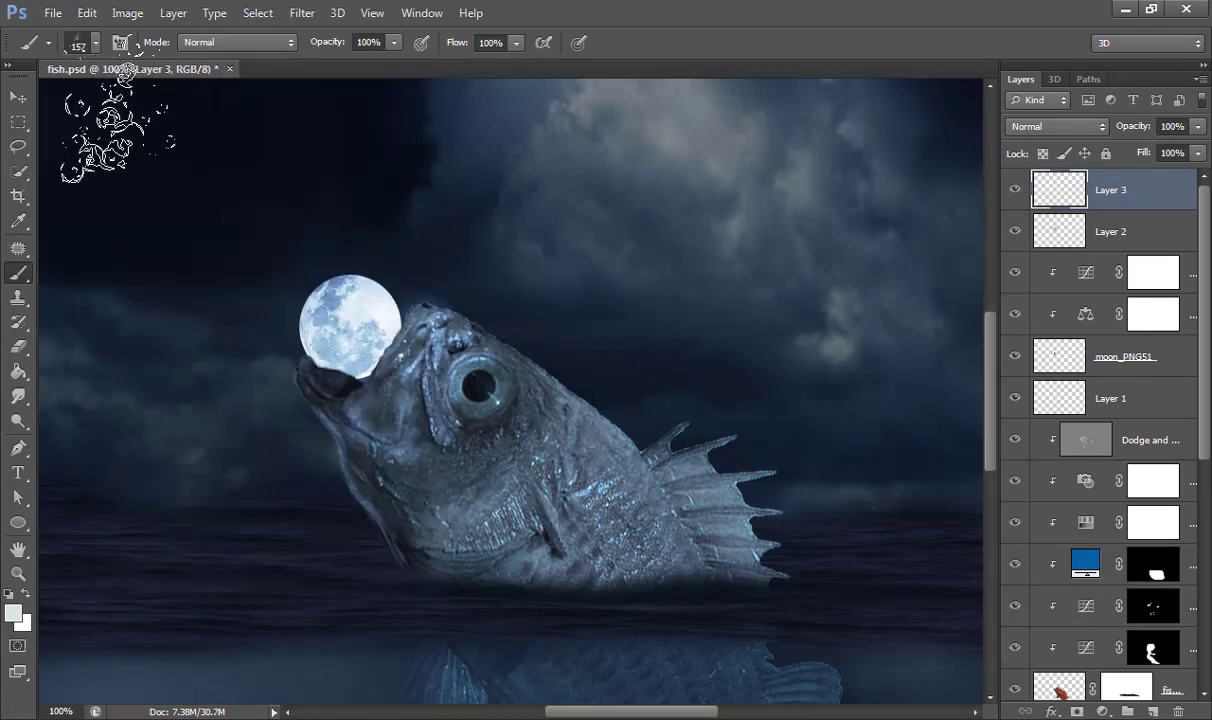
click(90, 42)
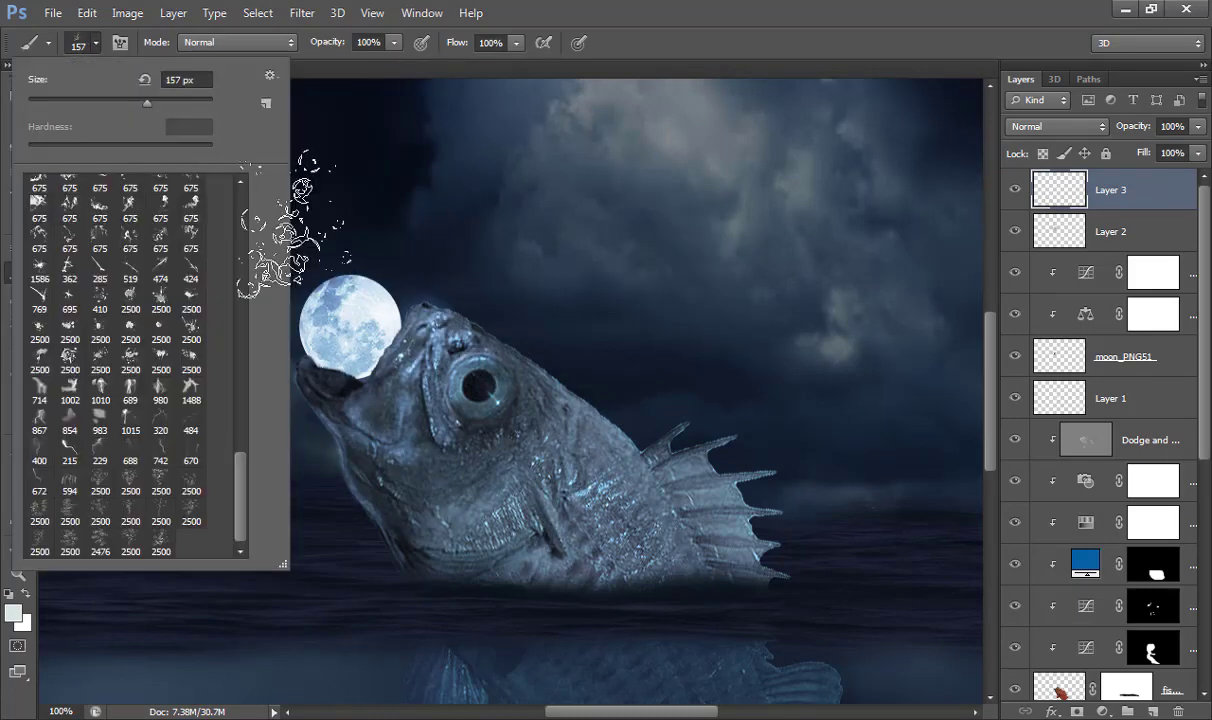
click(93, 42)
key(ctrl+minus)
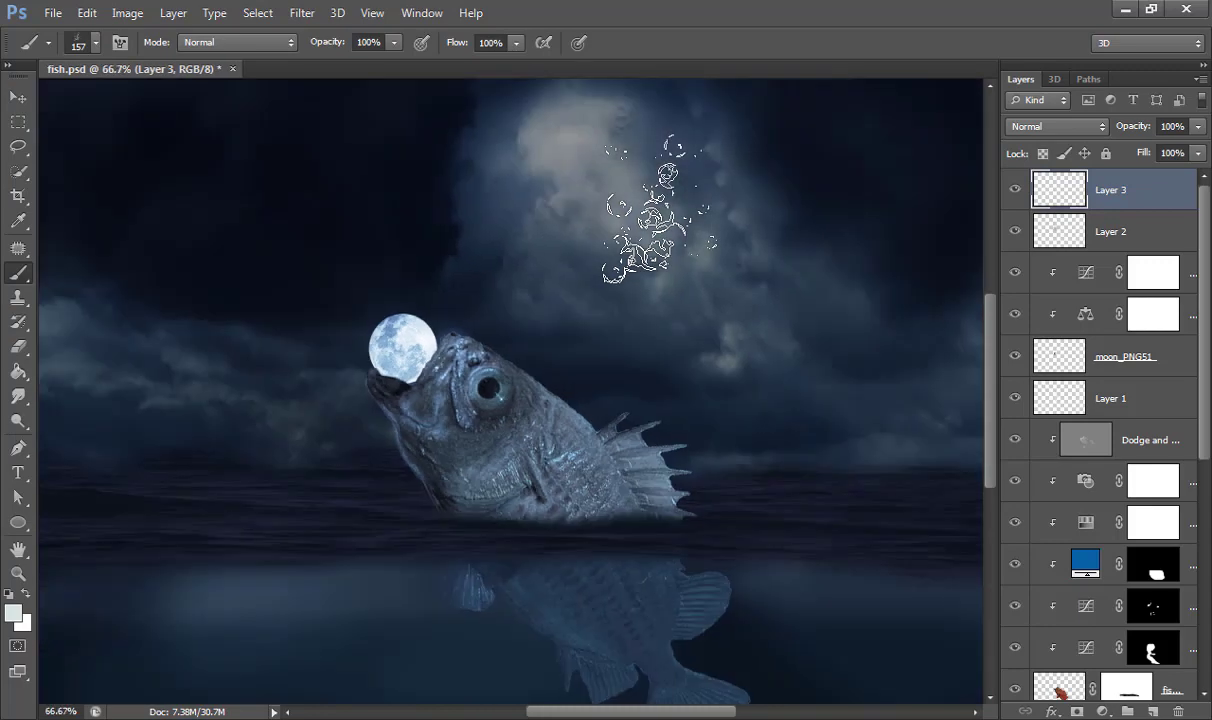
key(ctrl+minus)
key(ctrl+minus)
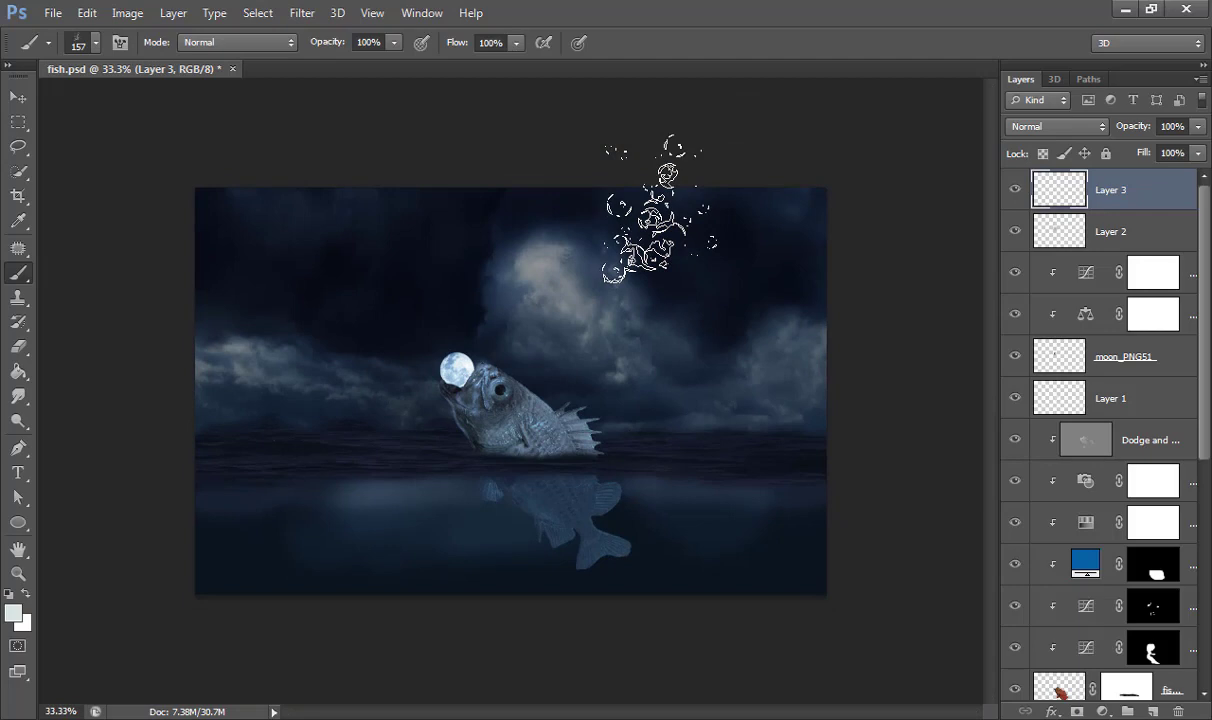
Step: Set bubble spacing to 188% and enable Shape Dynamics with size and angle jitter
click(119, 42)
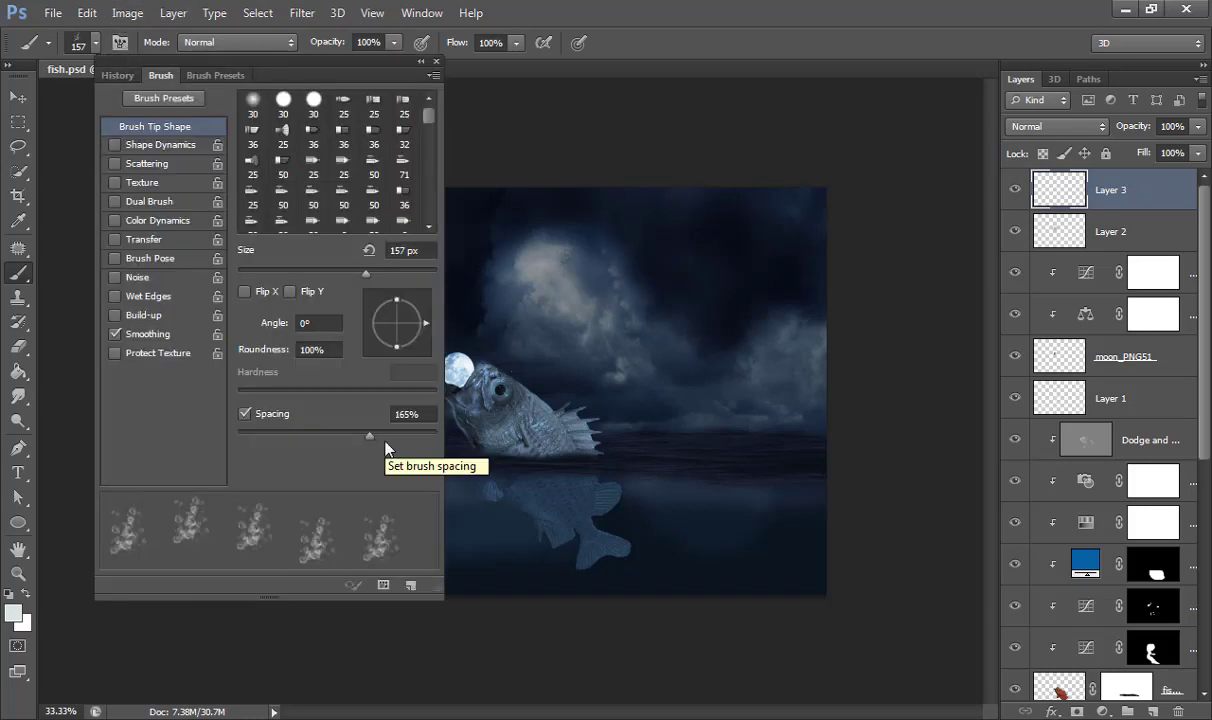
drag(367, 442, 381, 440)
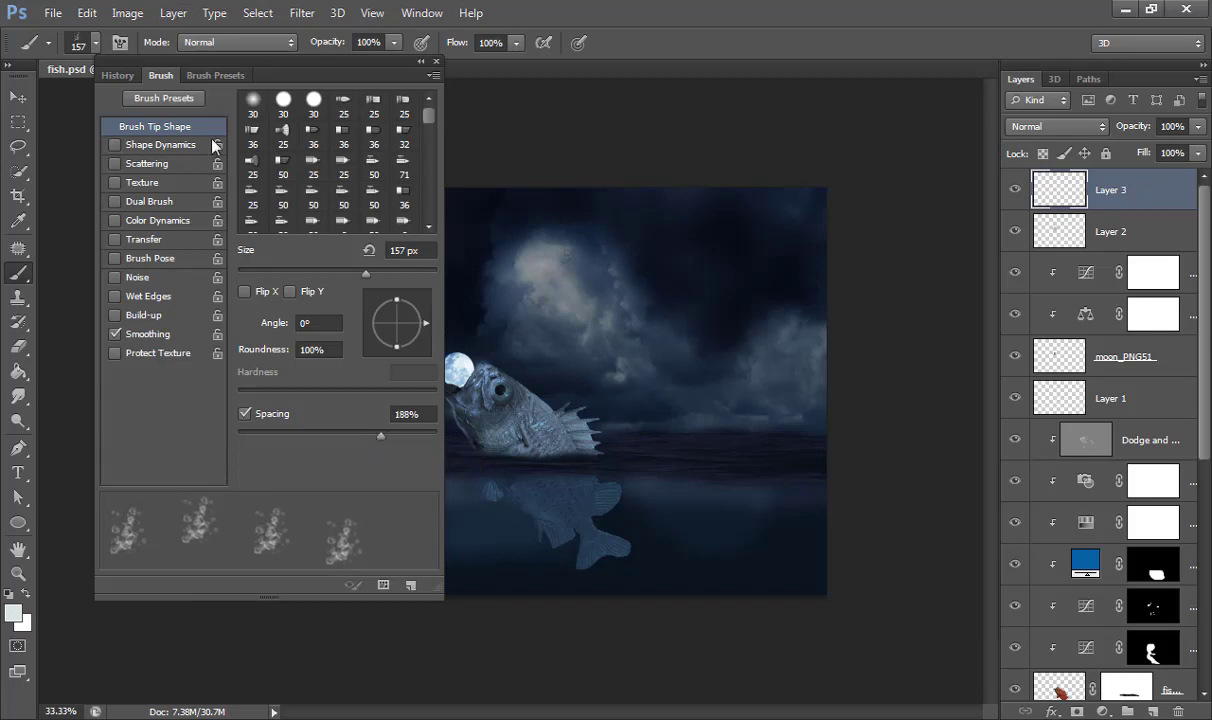
click(161, 144)
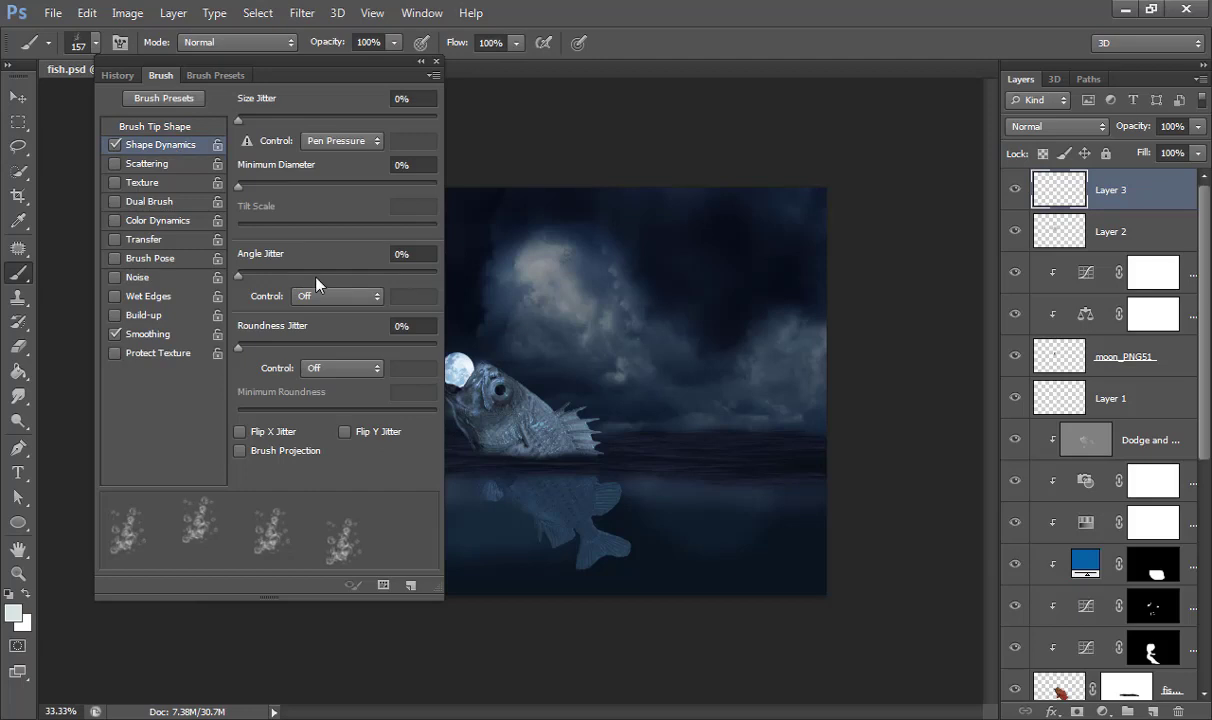
drag(240, 120, 385, 120)
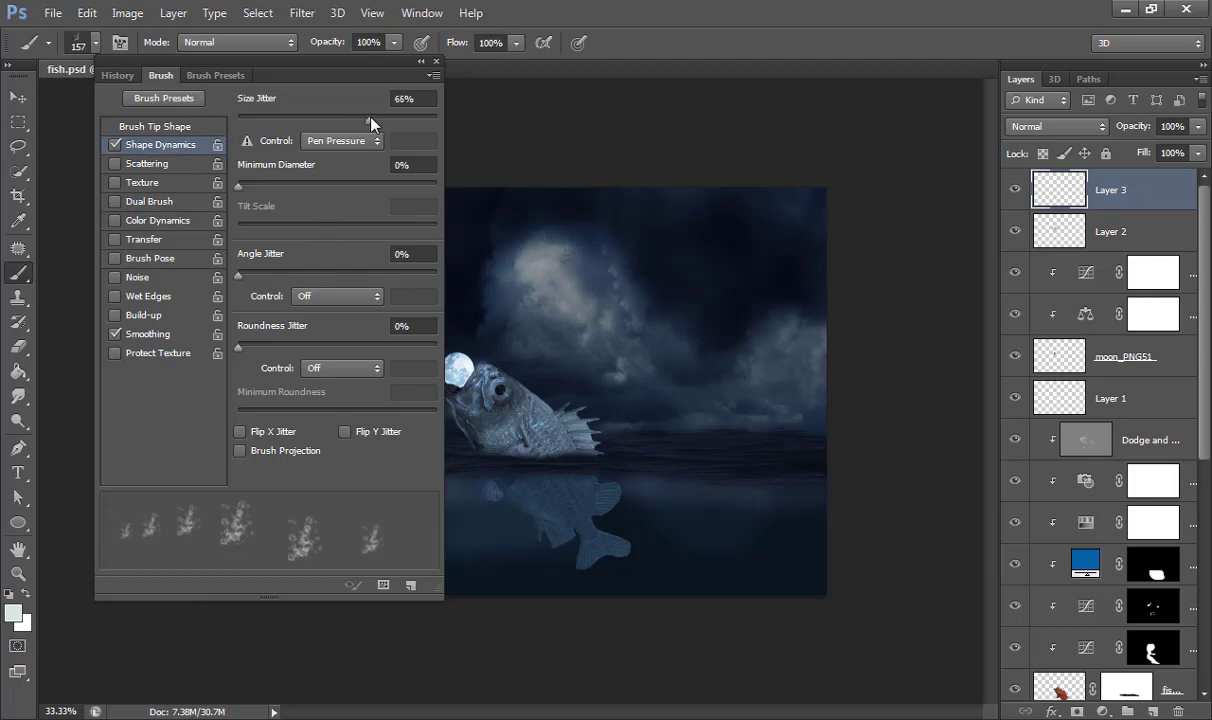
drag(238, 273, 360, 273)
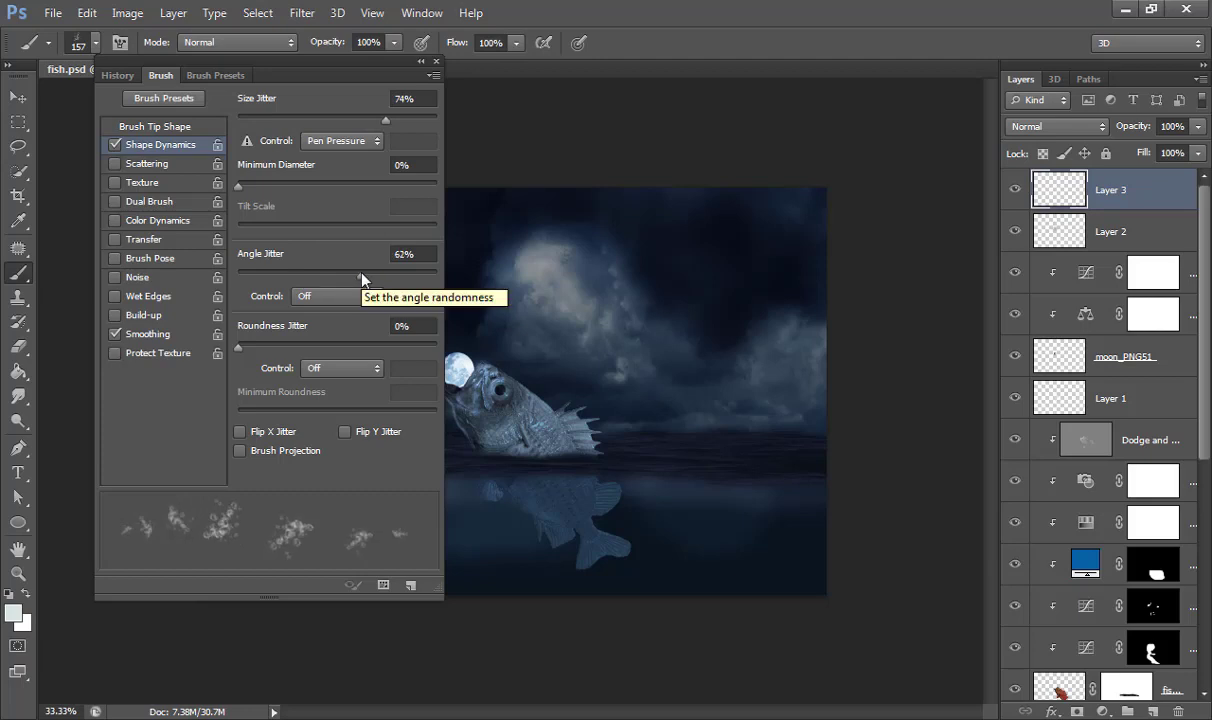
Step: Enable Scattering at 671% with Count 1 and Count Jitter 0%
click(140, 163)
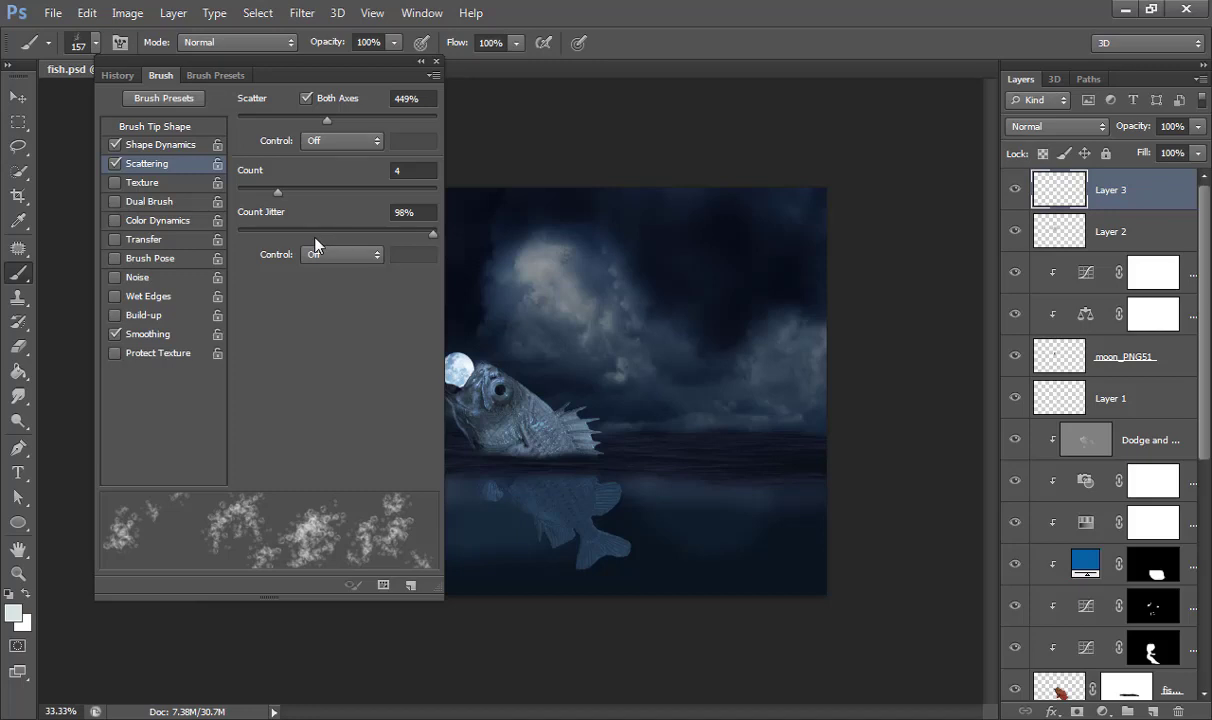
drag(392, 119, 371, 120)
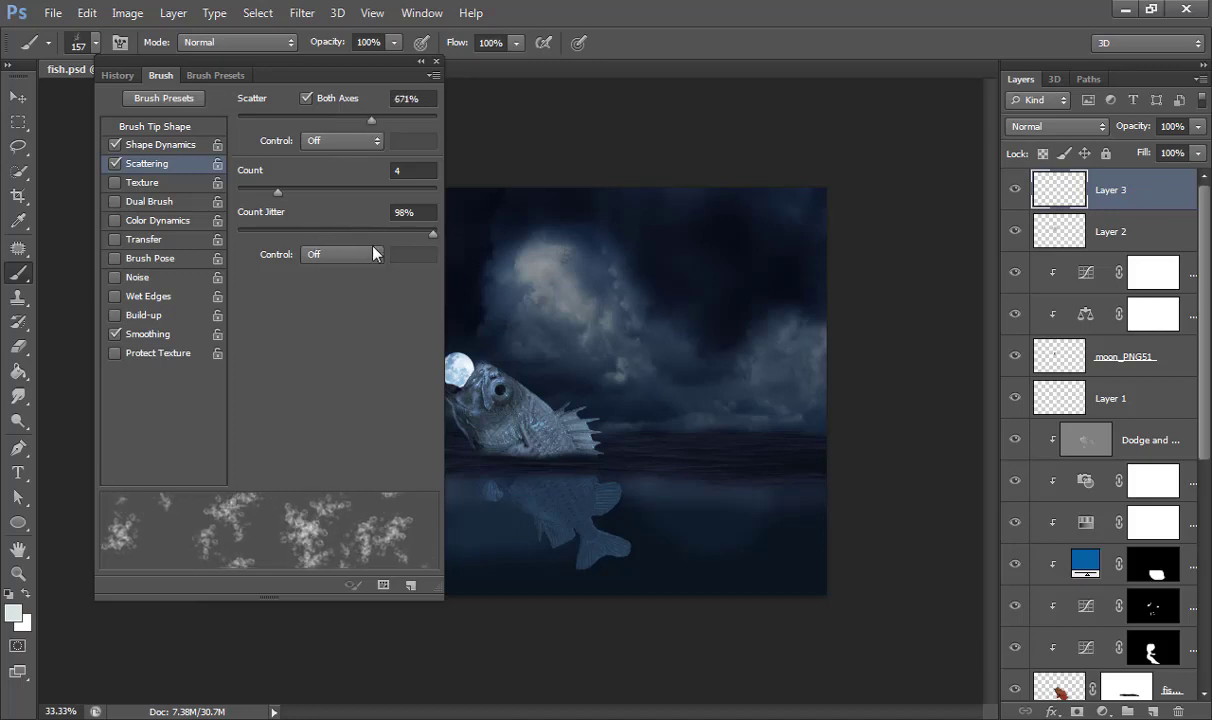
drag(316, 234, 226, 234)
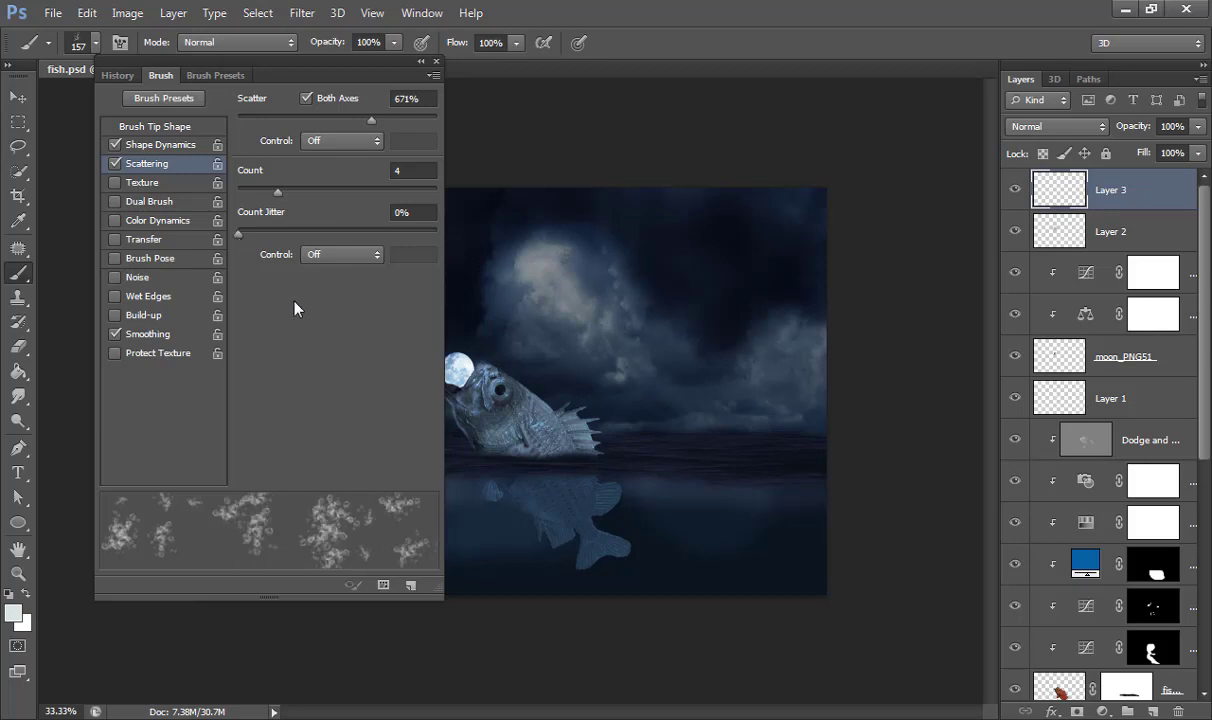
drag(277, 197, 238, 197)
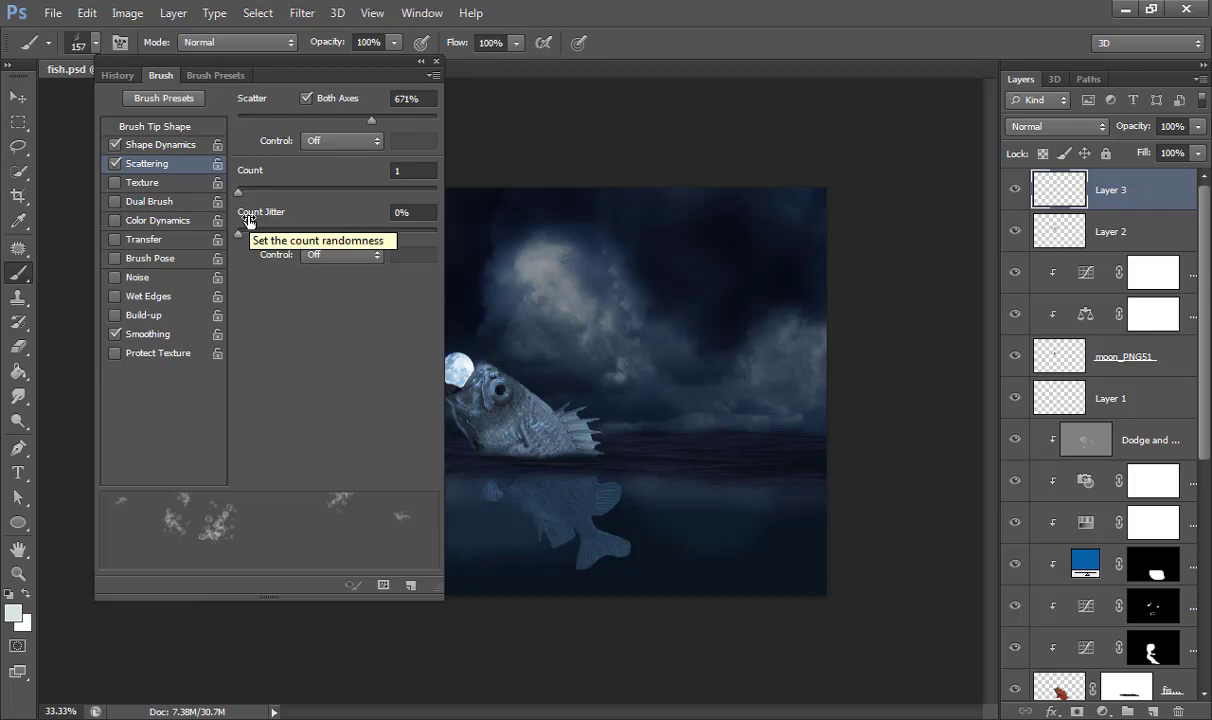
click(420, 61)
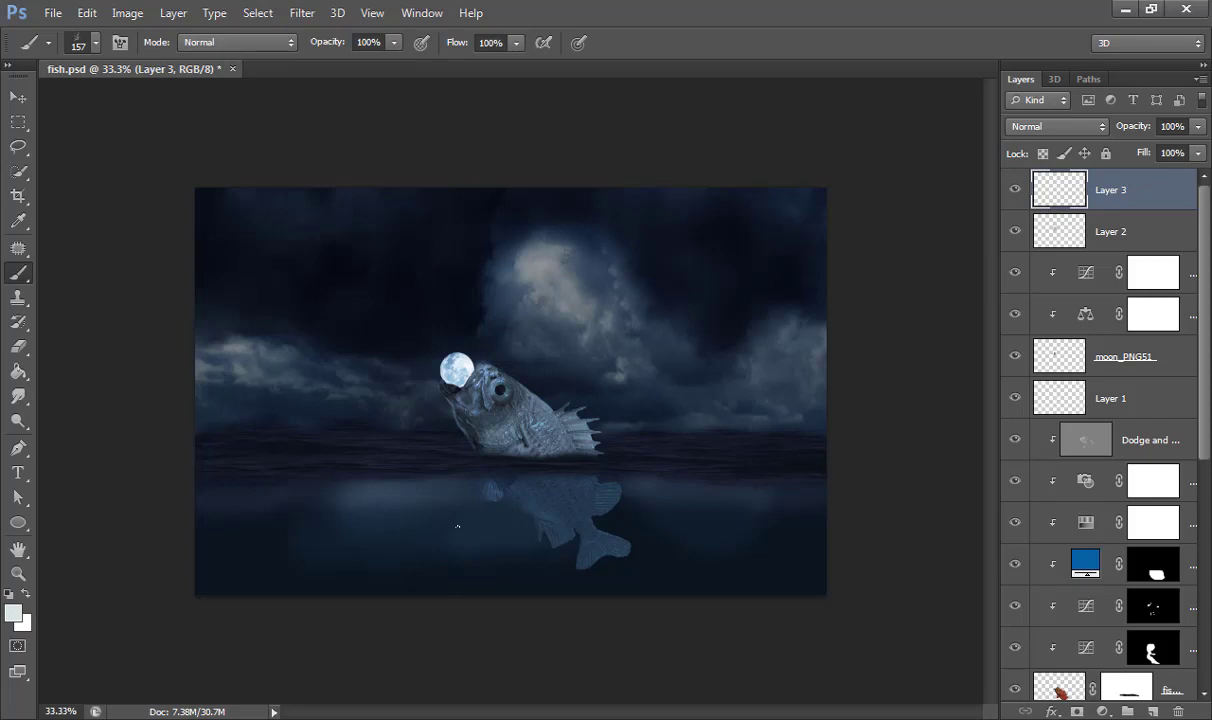
Step: Enlarge the bubble brush and try stamps near the fish and reflection, undoing all three
key(bracketright)
key(bracketright)
click(452, 500)
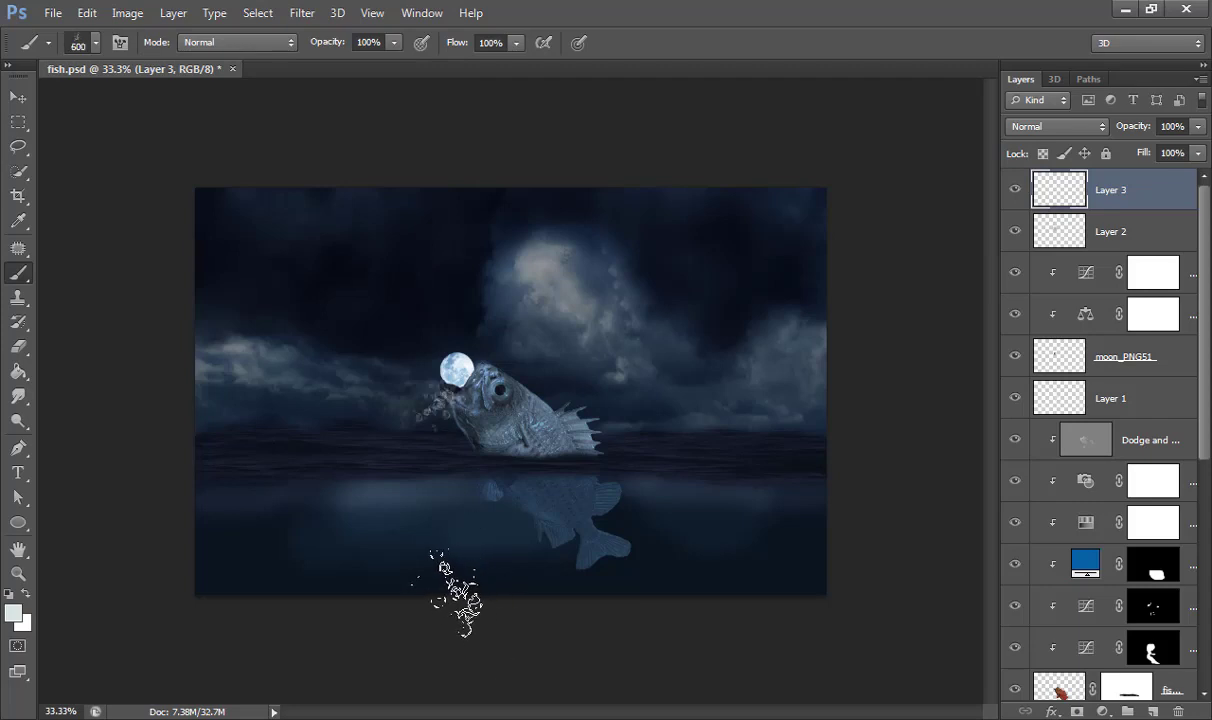
key(ctrl+z)
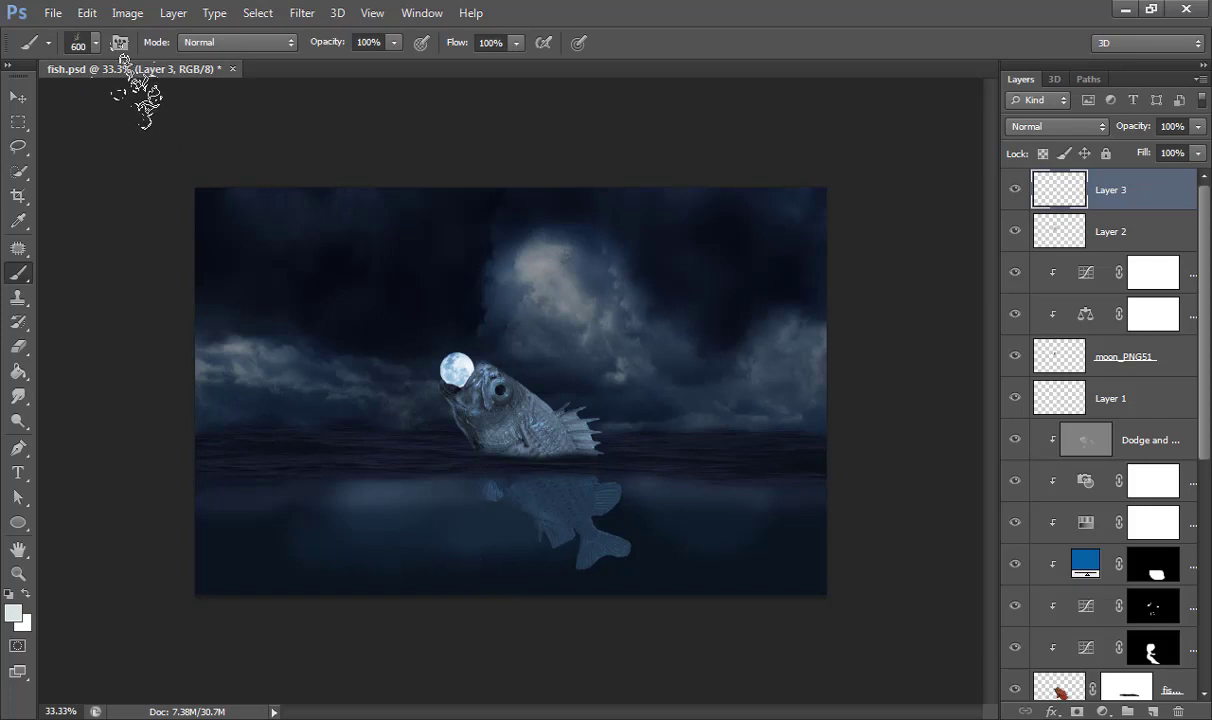
click(485, 633)
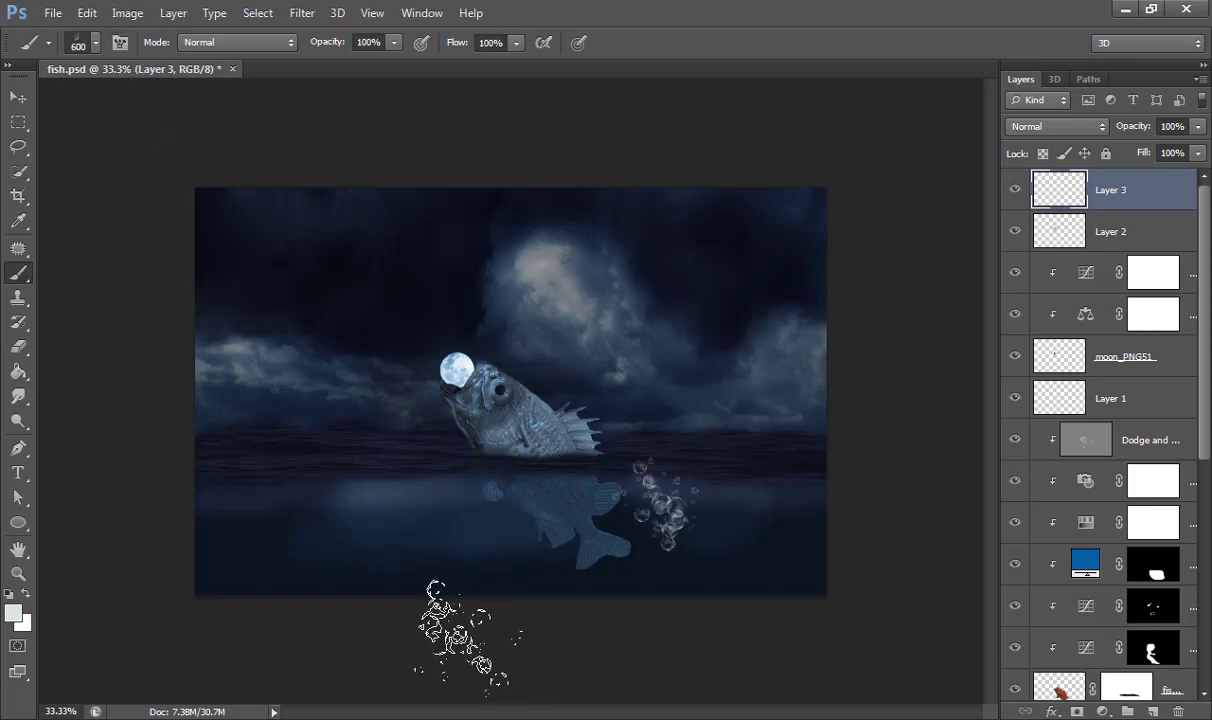
key(ctrl+z)
click(415, 545)
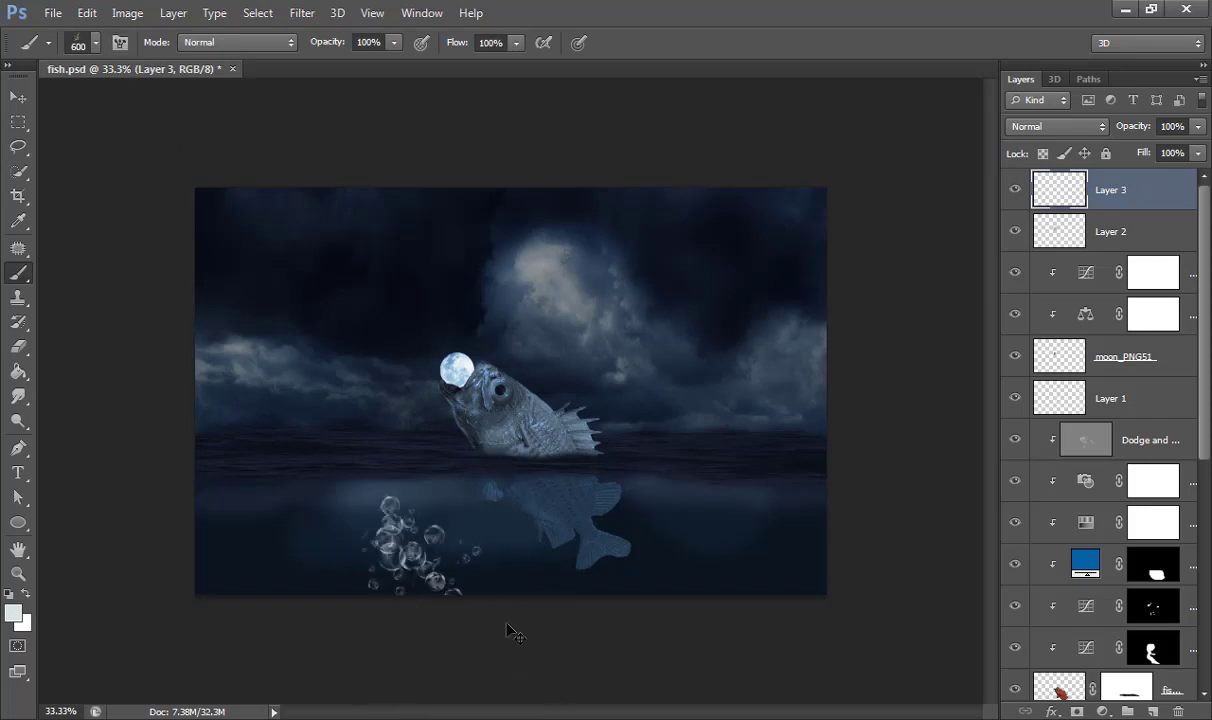
key(ctrl+z)
Step: At brush size 200, stamp bubbles beneath the fish, near the bottom and around the tail
key(bracketleft)
key(bracketleft)
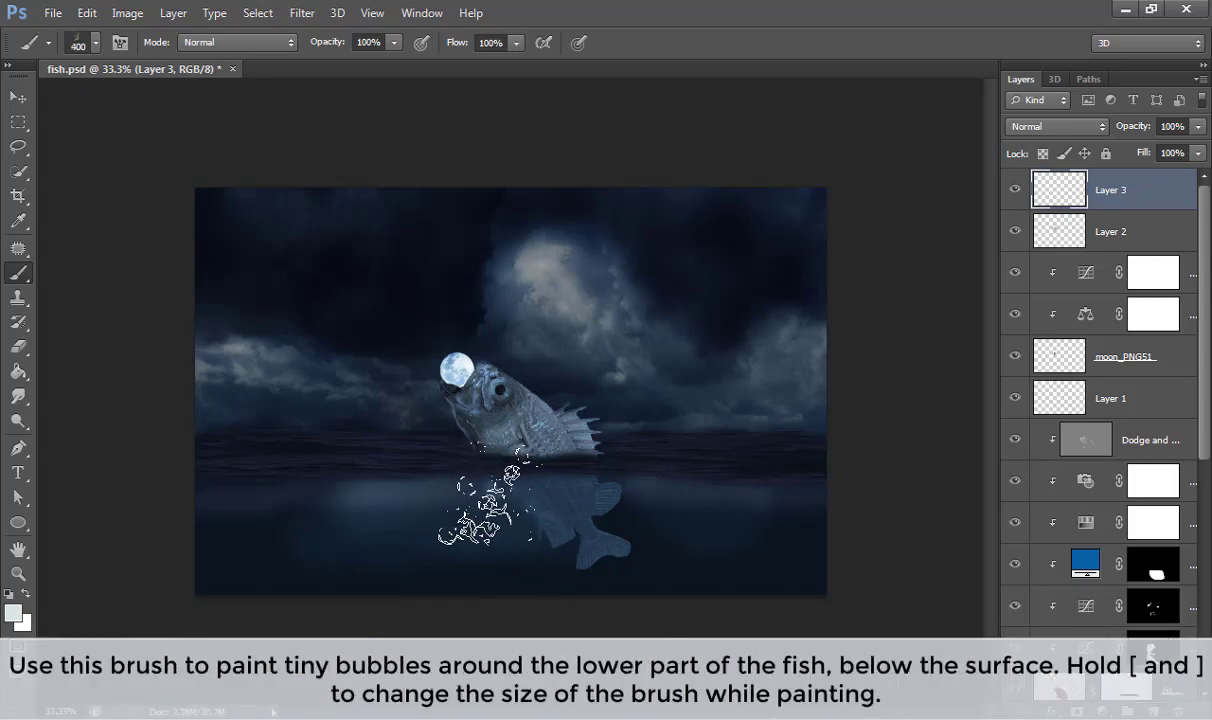
key(bracketleft)
key(bracketleft)
click(446, 526)
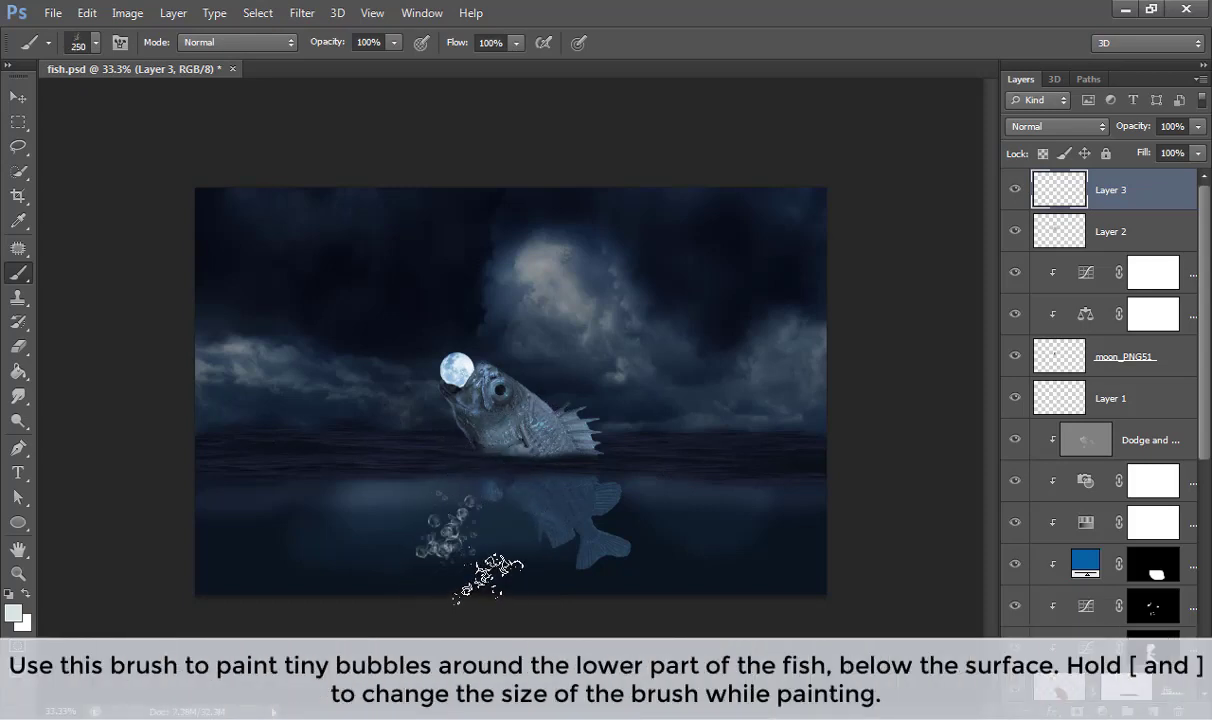
key(bracketleft)
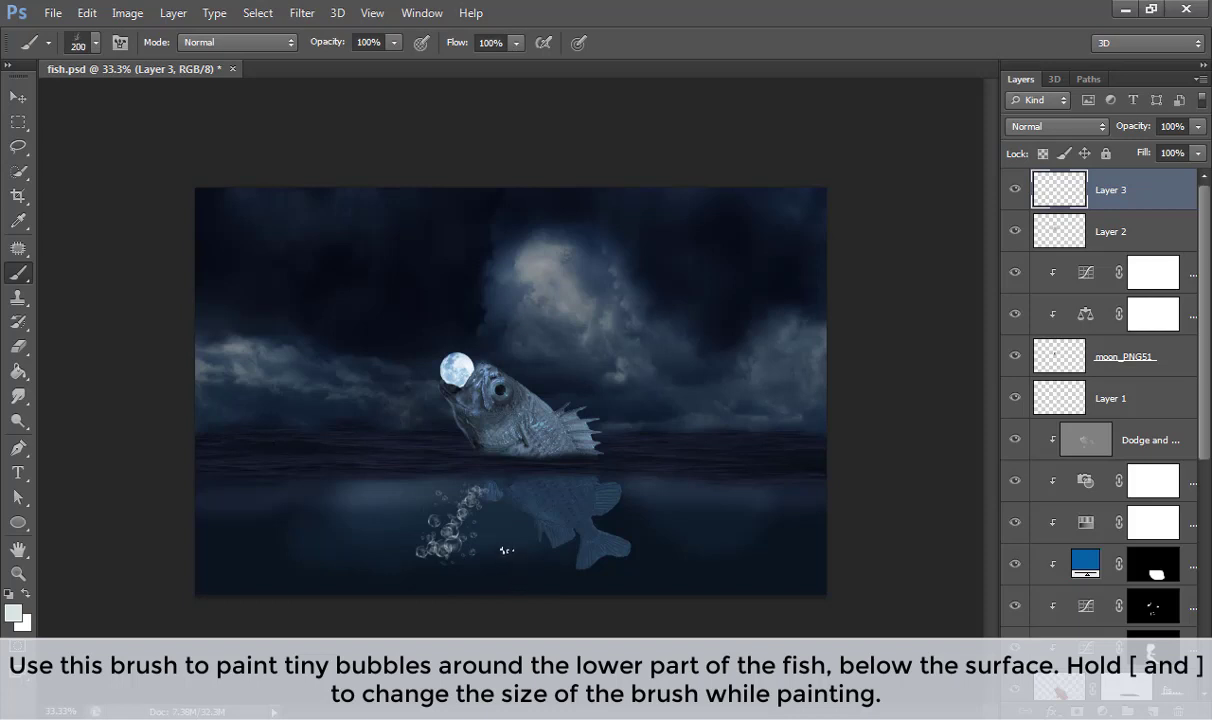
drag(515, 545, 520, 588)
key(bracketright)
key(bracketleft)
click(470, 582)
click(712, 468)
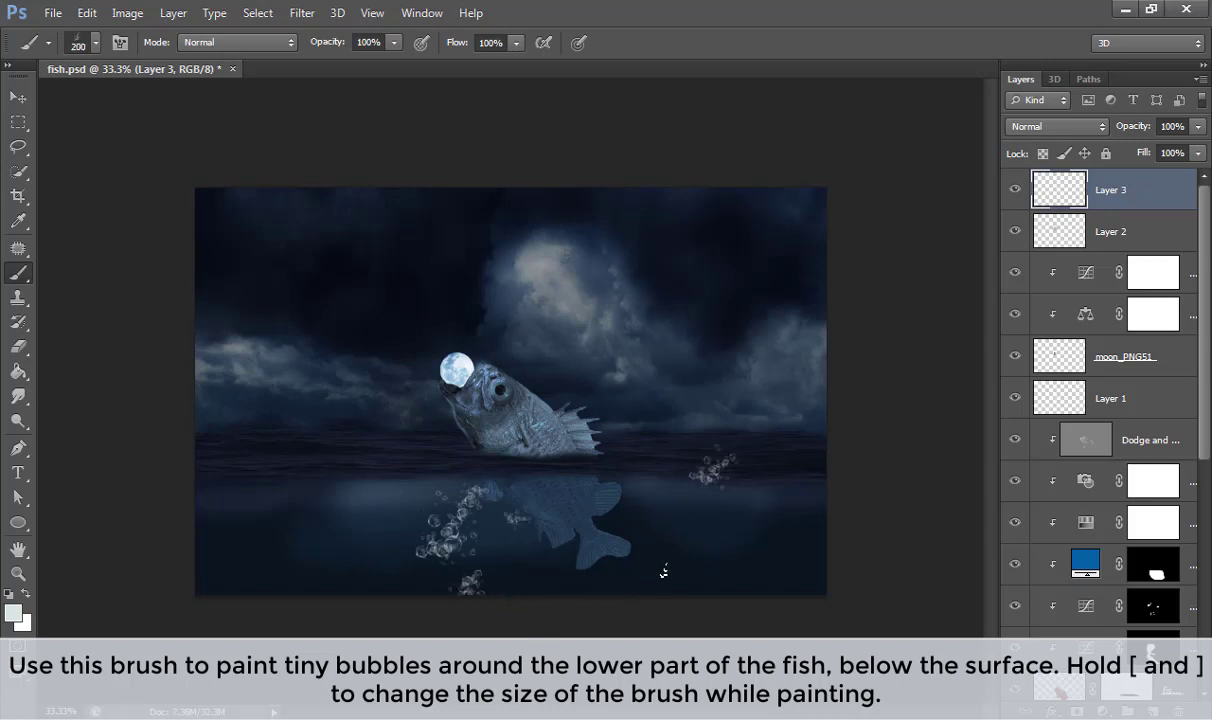
click(663, 571)
click(620, 510)
Step: At brush size 175, scatter more bubble clusters across the water from far left to right
key(bracketleft)
click(345, 568)
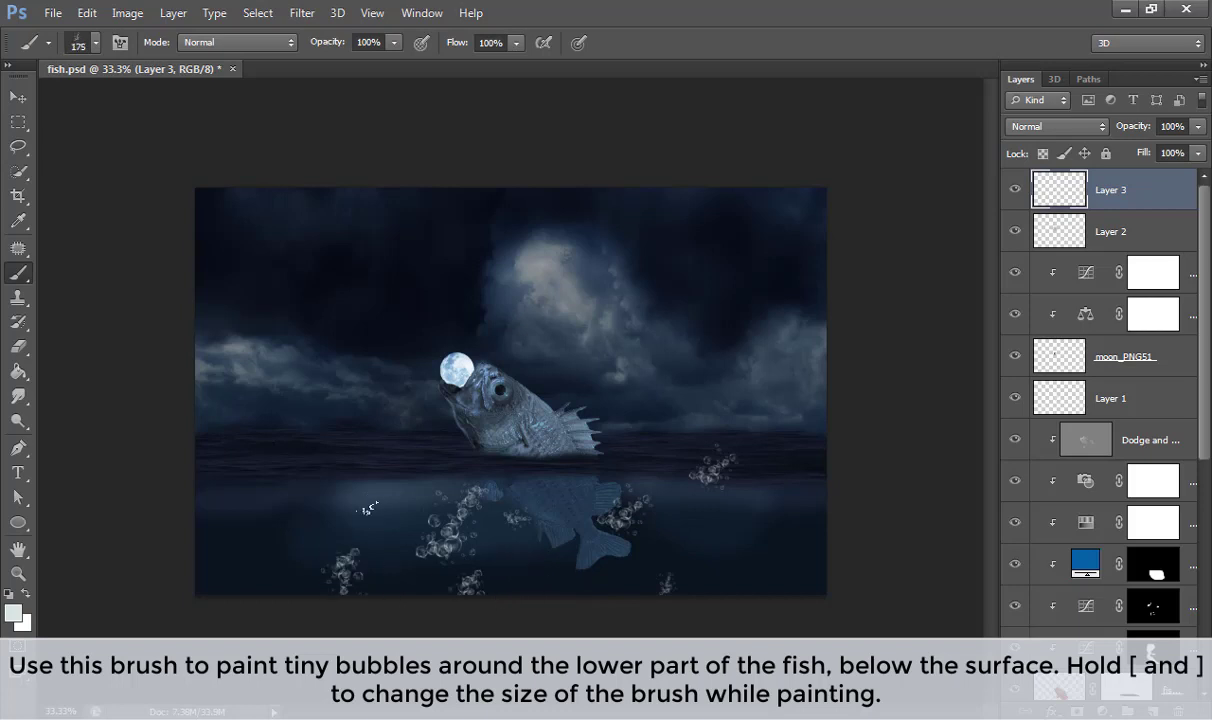
click(372, 545)
click(415, 527)
click(578, 538)
click(757, 506)
click(266, 543)
click(537, 570)
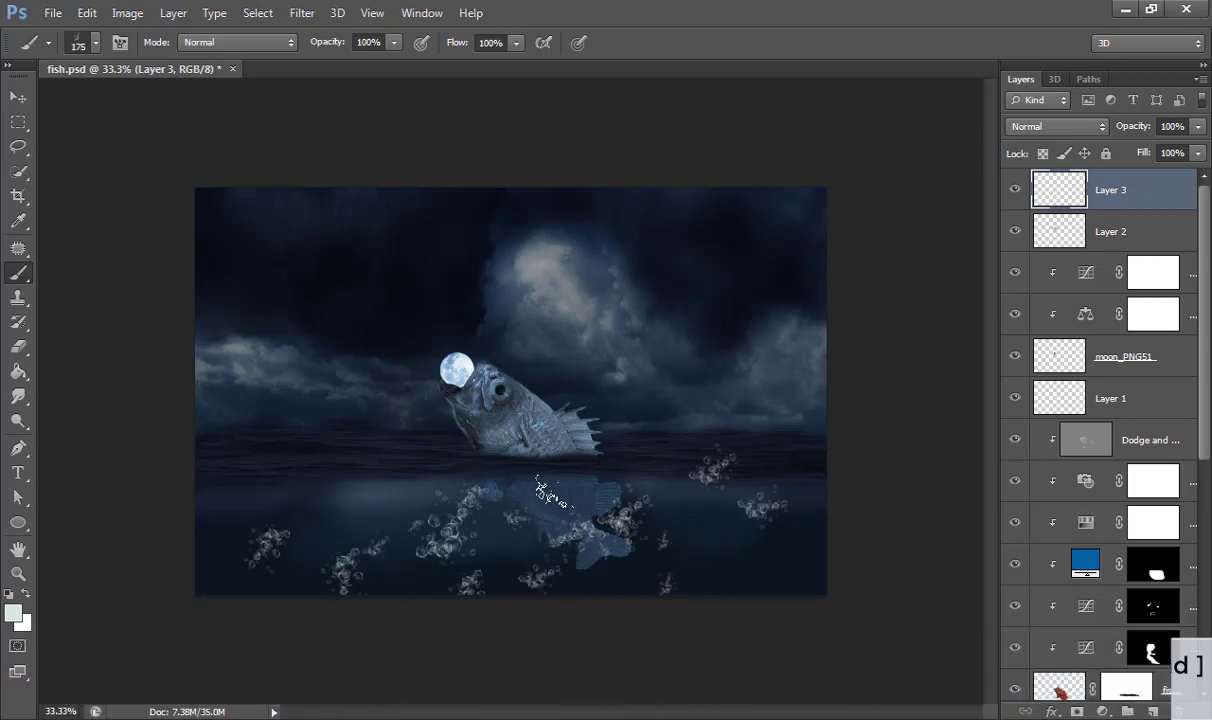
click(463, 472)
click(730, 550)
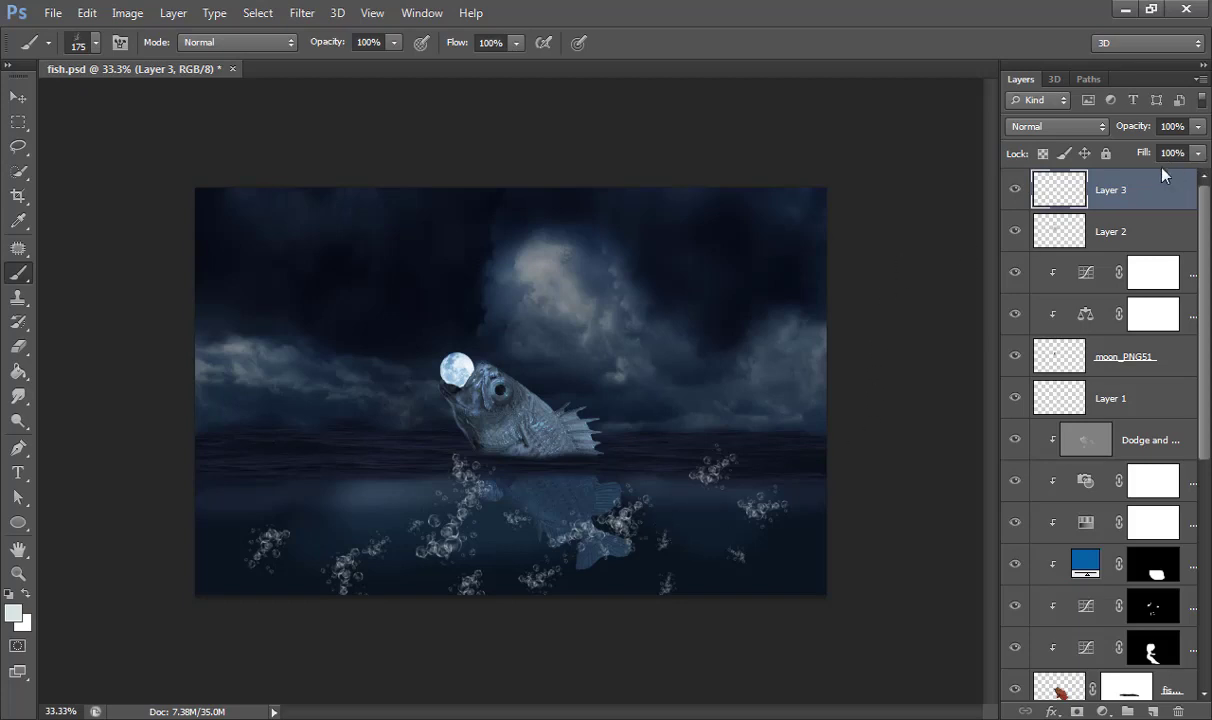
Step: Briefly hide and show Layer 3, then lower its opacity to 18%
click(1016, 189)
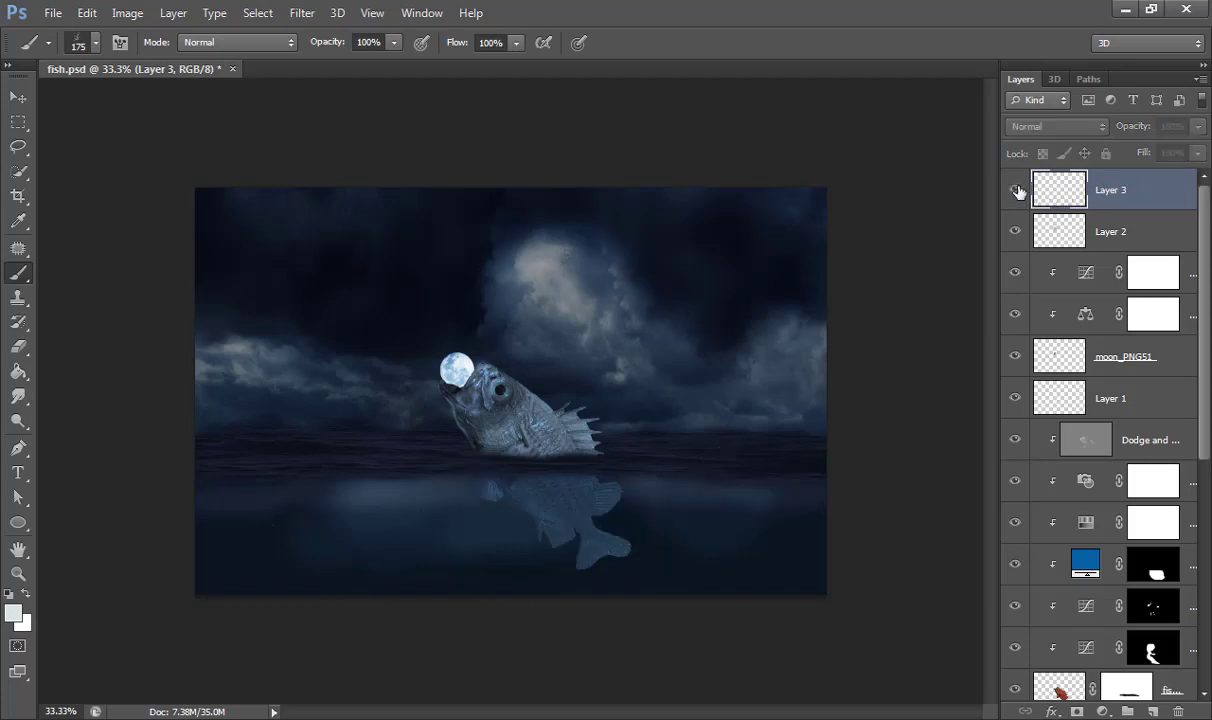
click(1016, 189)
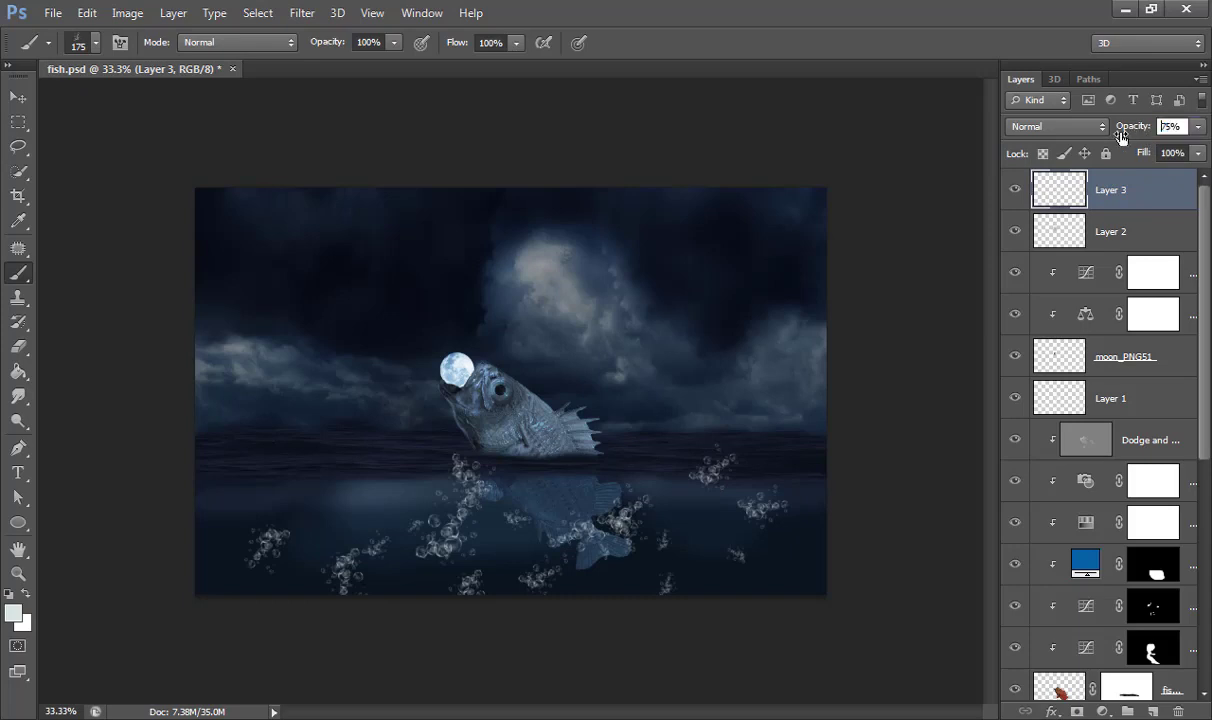
drag(1121, 136, 1141, 139)
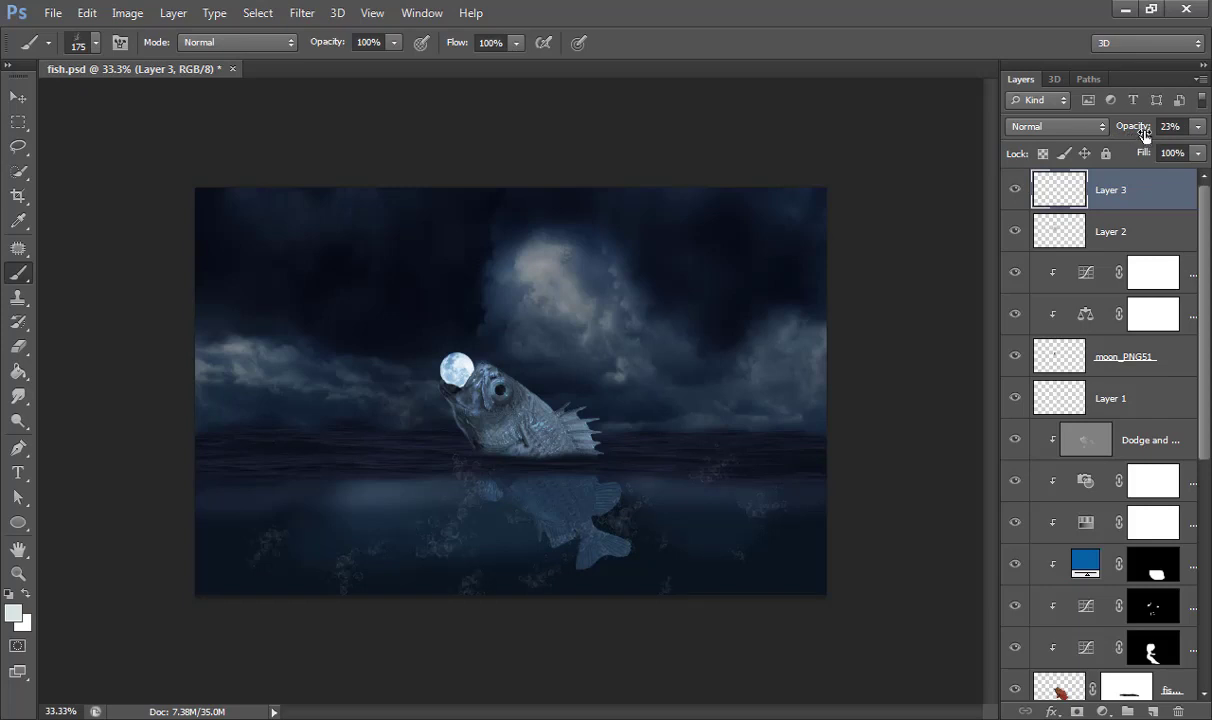
drag(1142, 134, 1135, 131)
Step: Apply a Gaussian Blur of about 4.1 px radius to Layer 3's bubbles
click(302, 13)
mouse_move(311, 204)
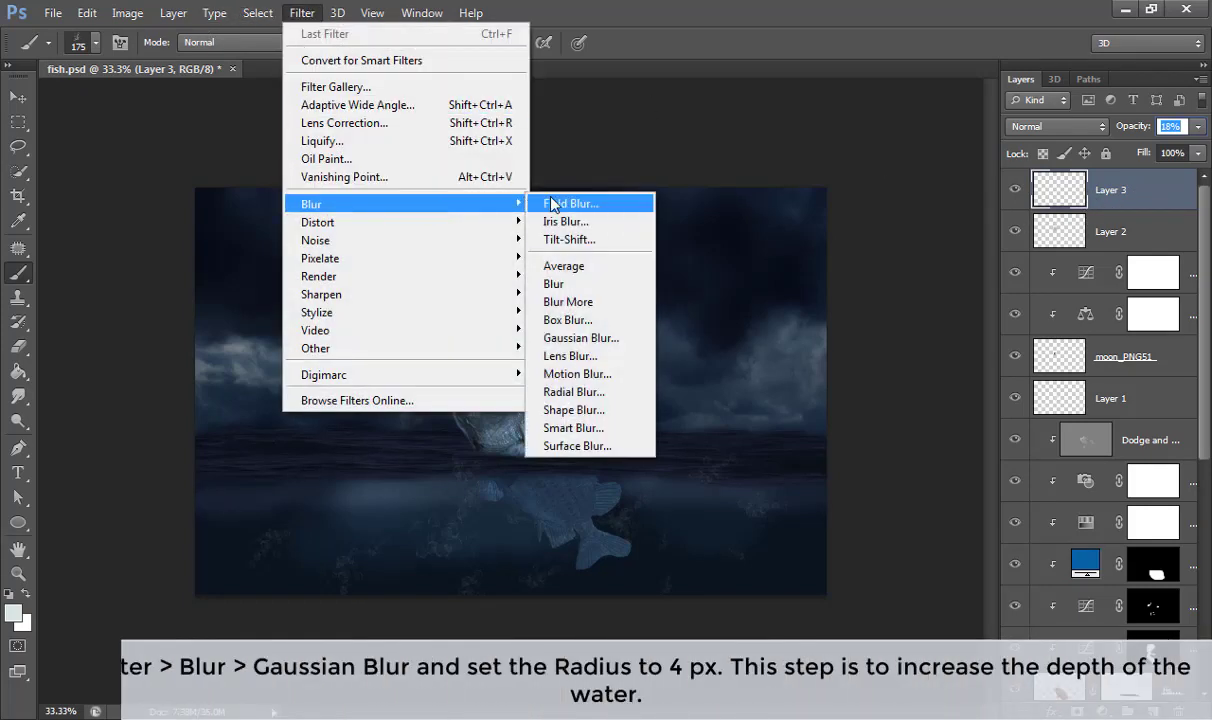
click(580, 338)
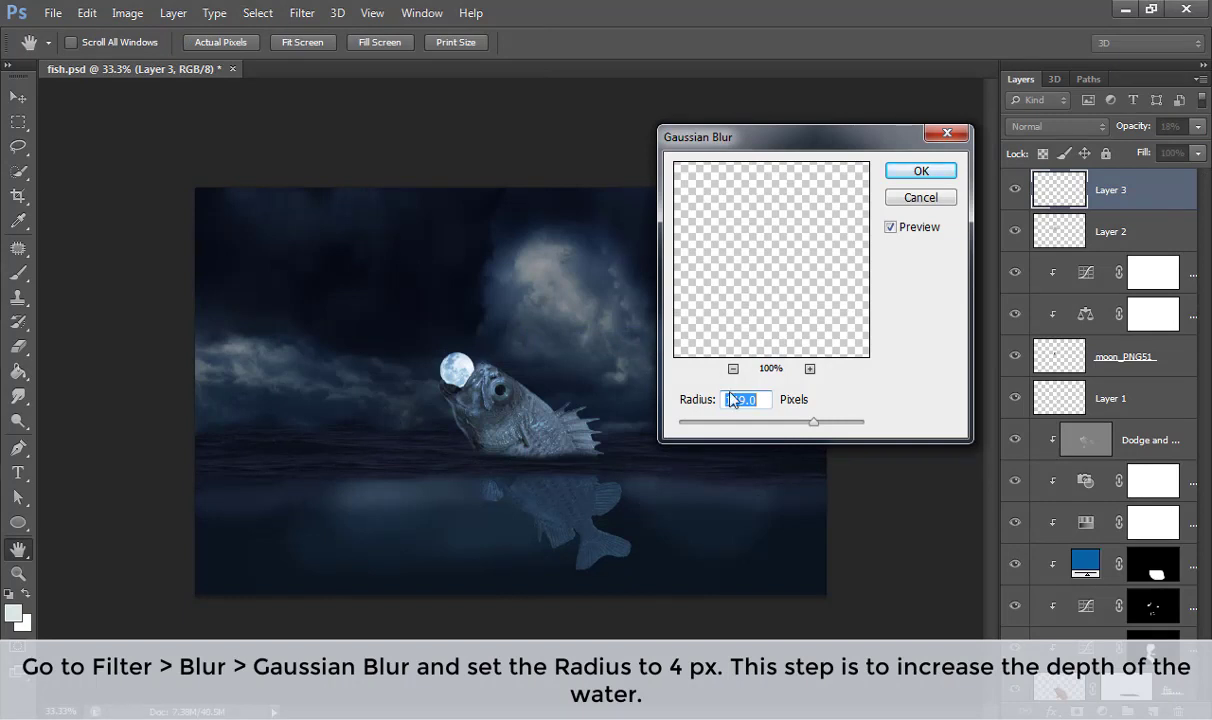
mouse_move(722, 423)
mouse_down()
mouse_move(684, 425)
mouse_move(722, 432)
mouse_up()
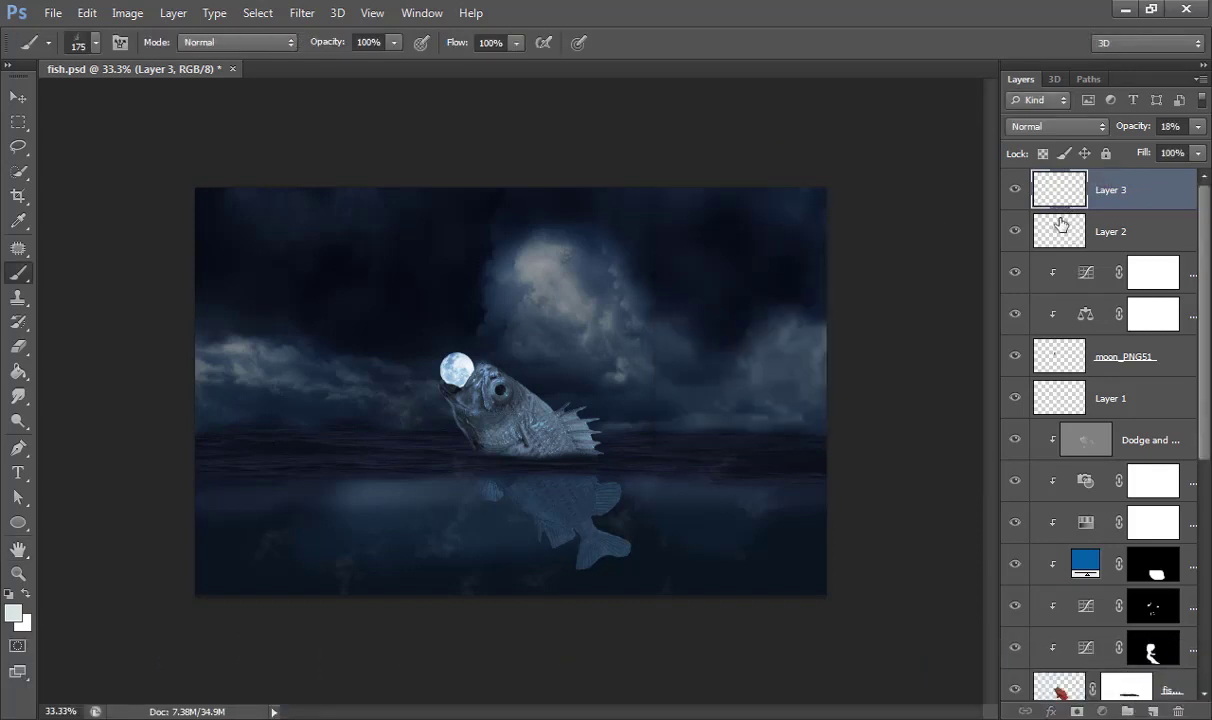
alt+click(1058, 204)
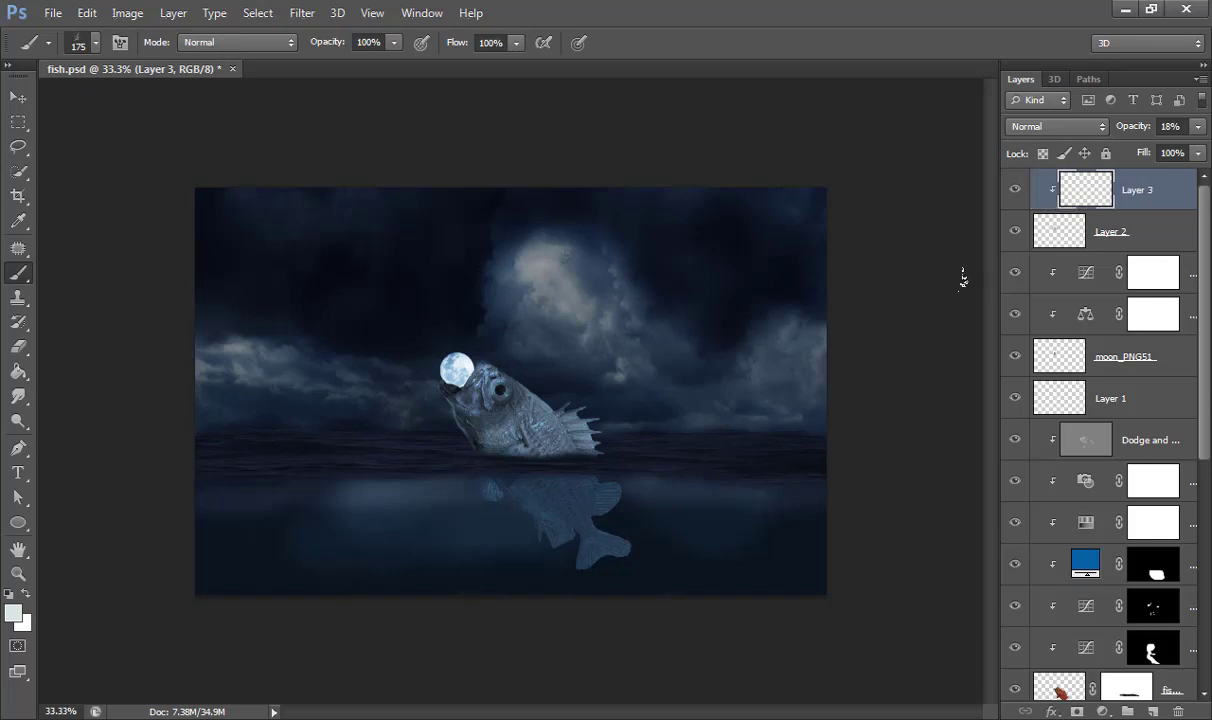
alt+click(1058, 214)
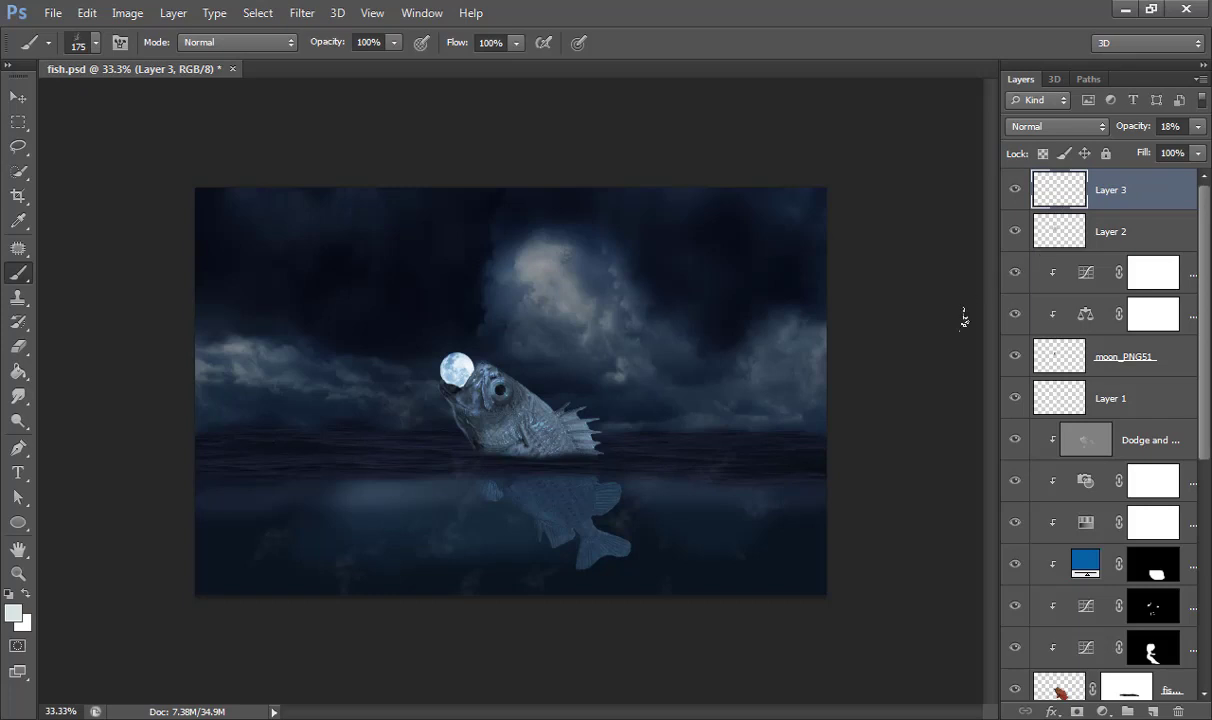
key(ctrl+plus)
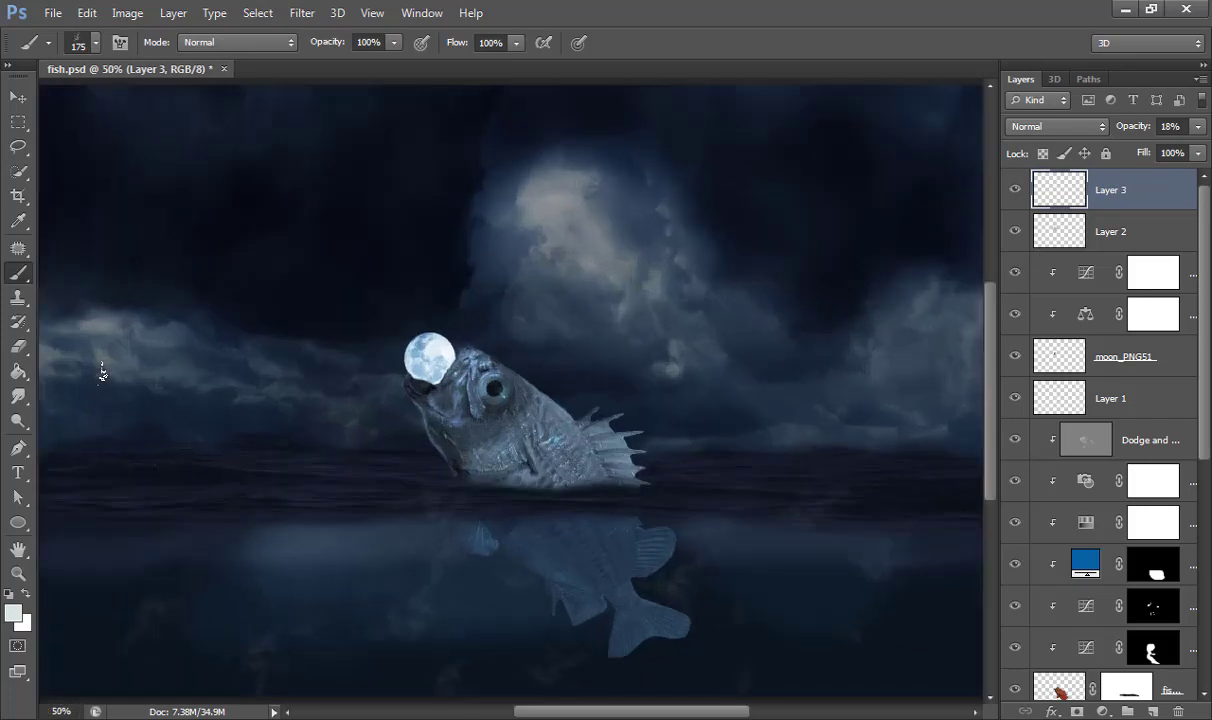
key(ctrl+plus)
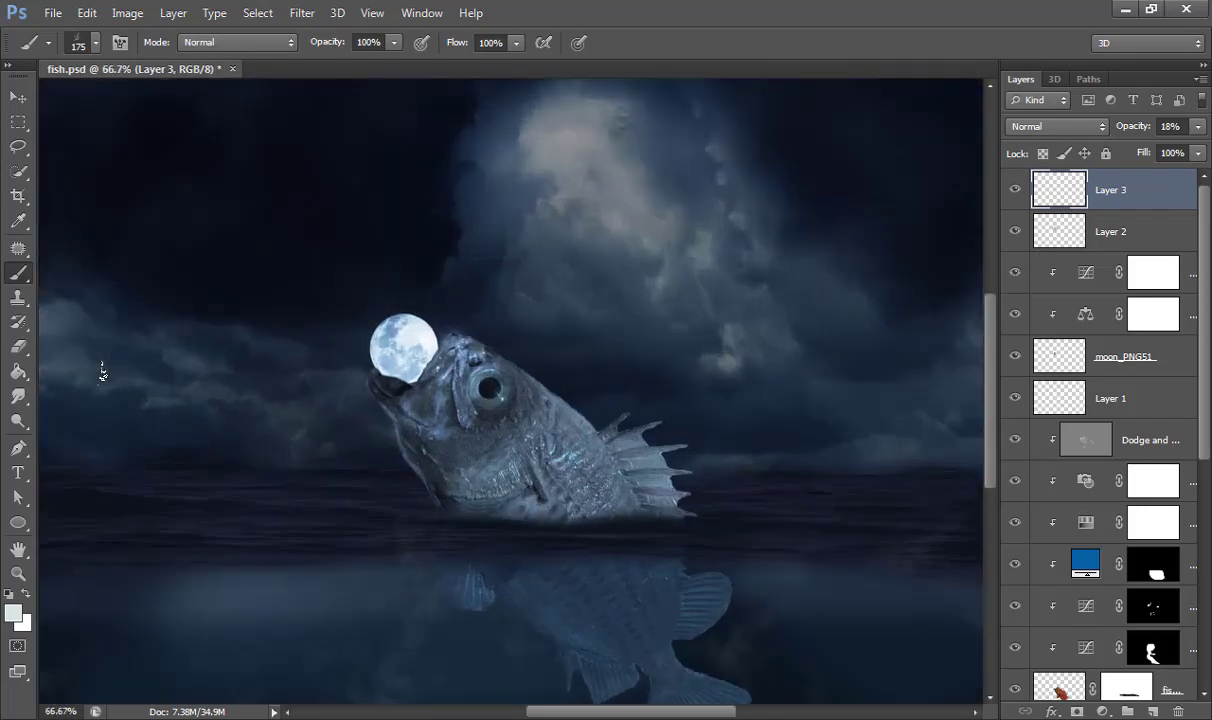
key(ctrl+0)
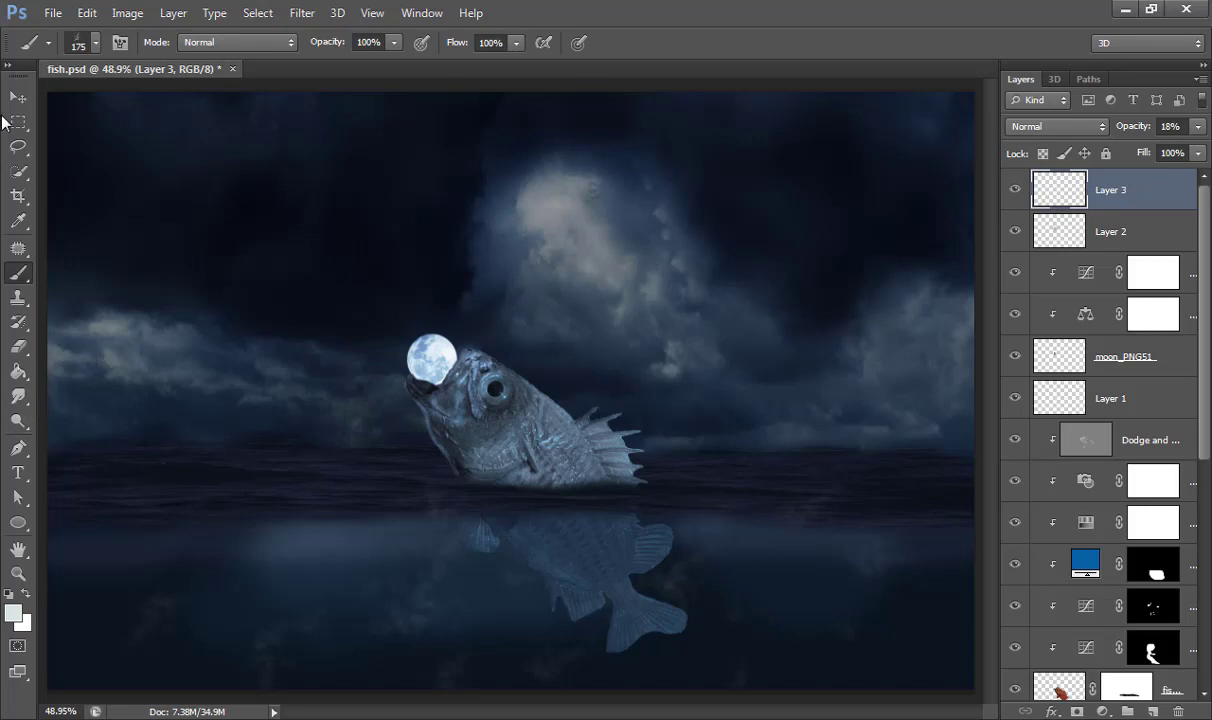
click(16, 98)
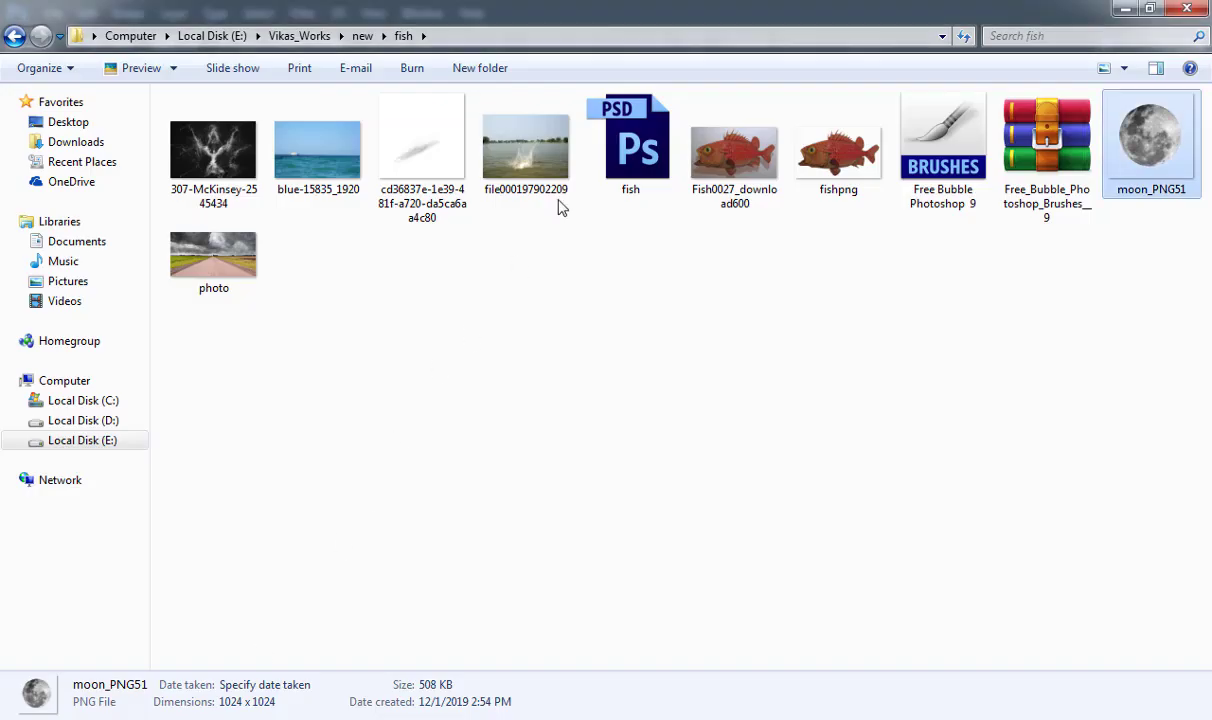
mouse_move(527, 150)
mouse_down()
mouse_move(493, 690)
mouse_move(502, 498)
mouse_up()
Step: Place the splash photo, lasso the splash onto its own layer, and delete the original photo layer
key(Return)
key(l)
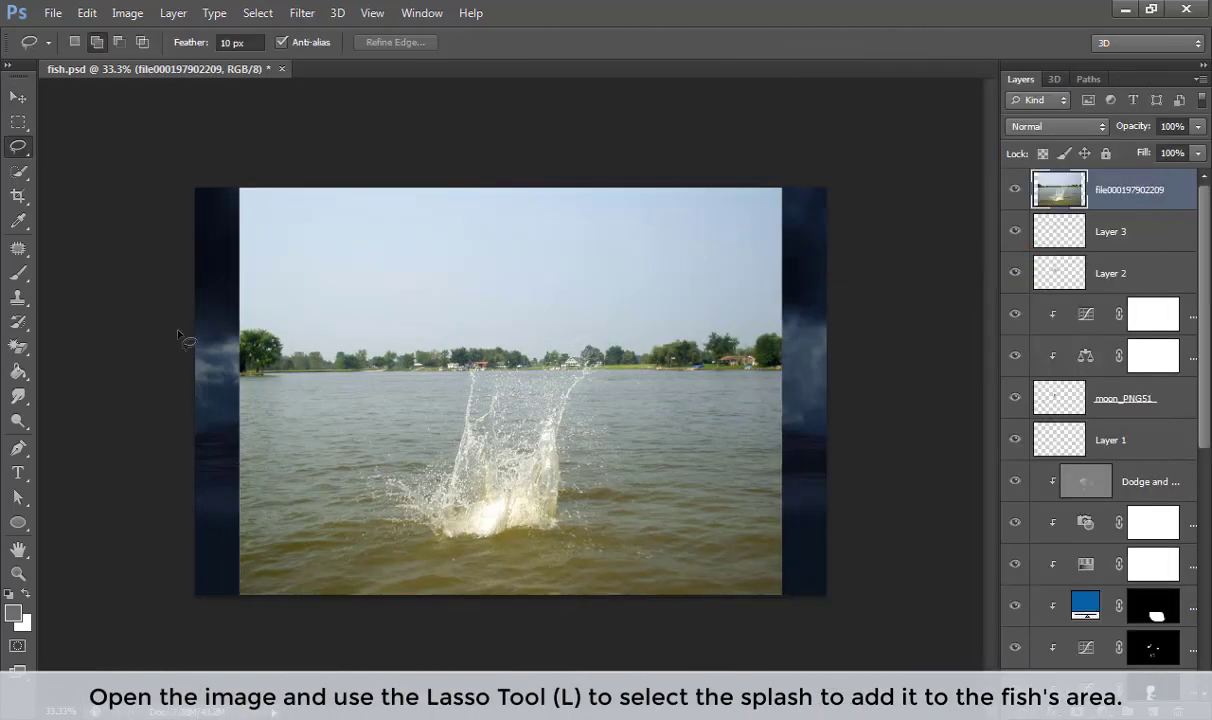
mouse_move(368, 415)
mouse_down()
mouse_move(590, 450)
mouse_move(372, 418)
mouse_up()
key(ctrl+shift+j)
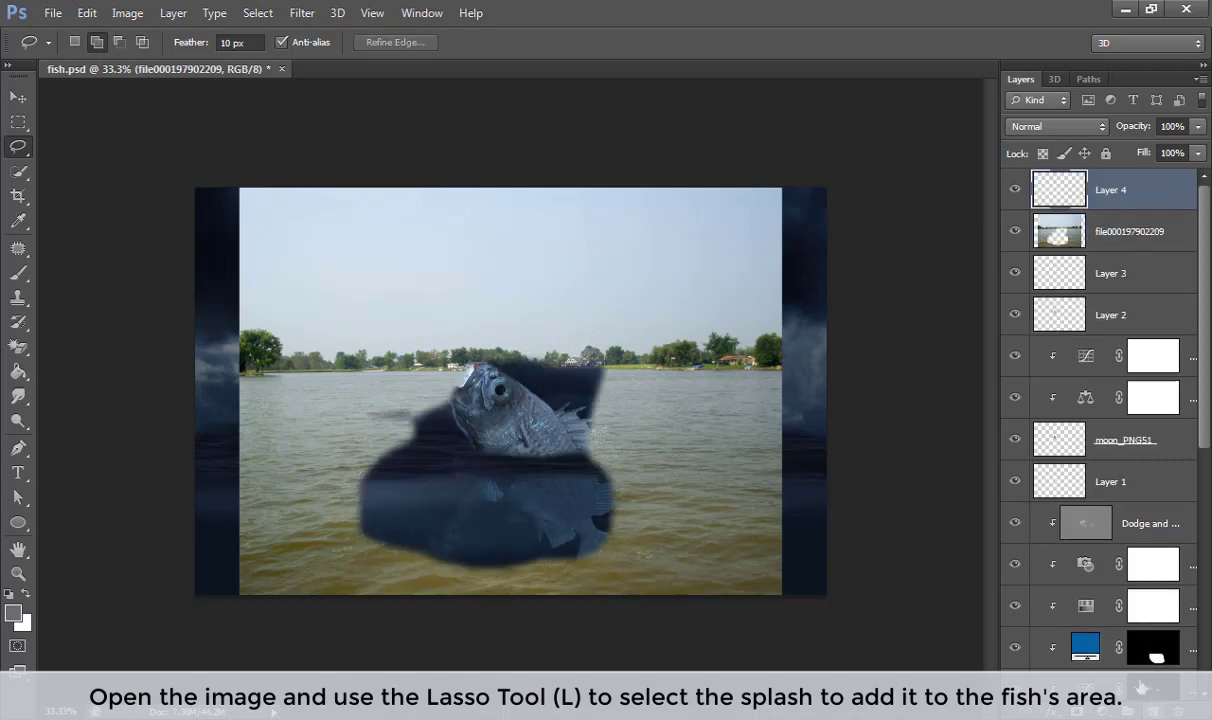
click(1068, 231)
key(Delete)
key(v)
click(1050, 200)
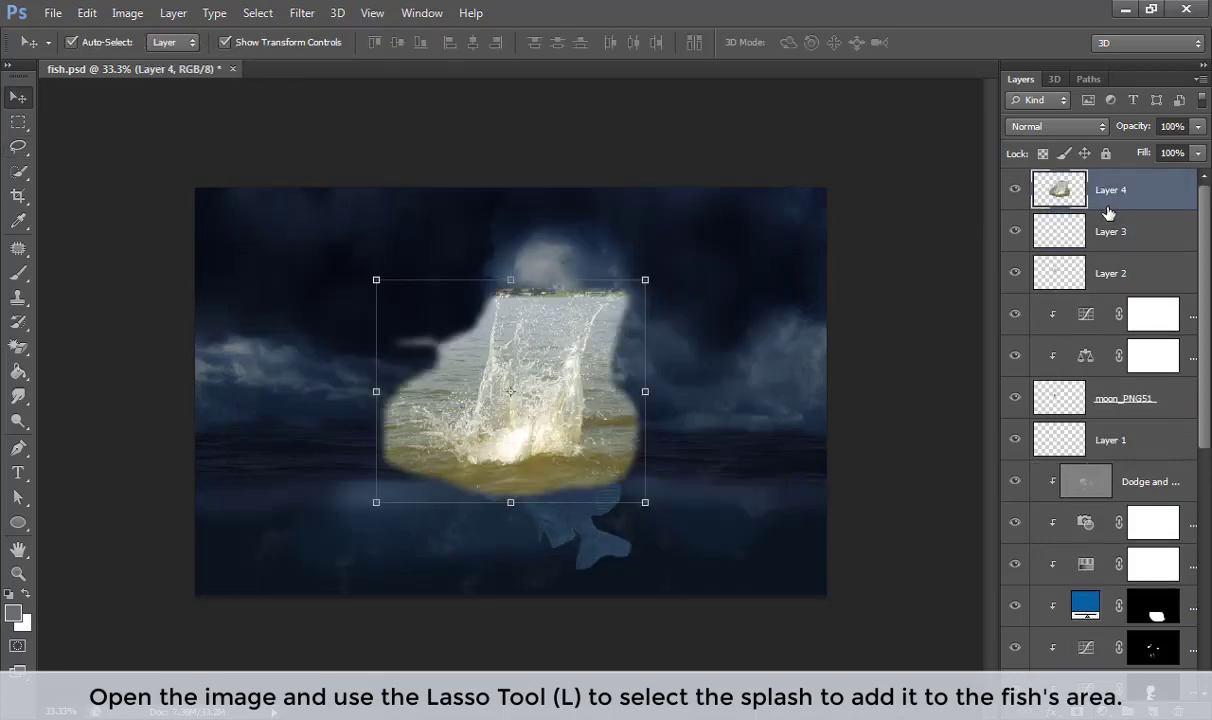
Step: Flip the splash layer horizontally and scale it down to about 80%
right_click(545, 400)
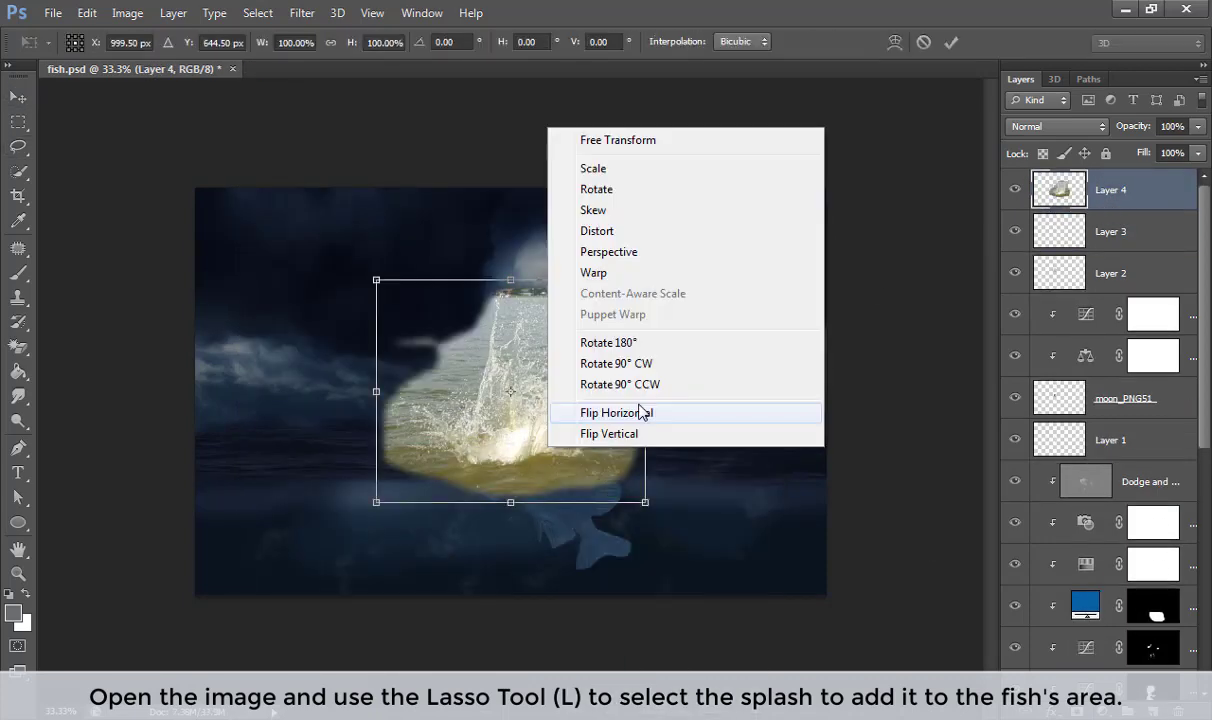
click(640, 411)
drag(645, 502, 629, 503)
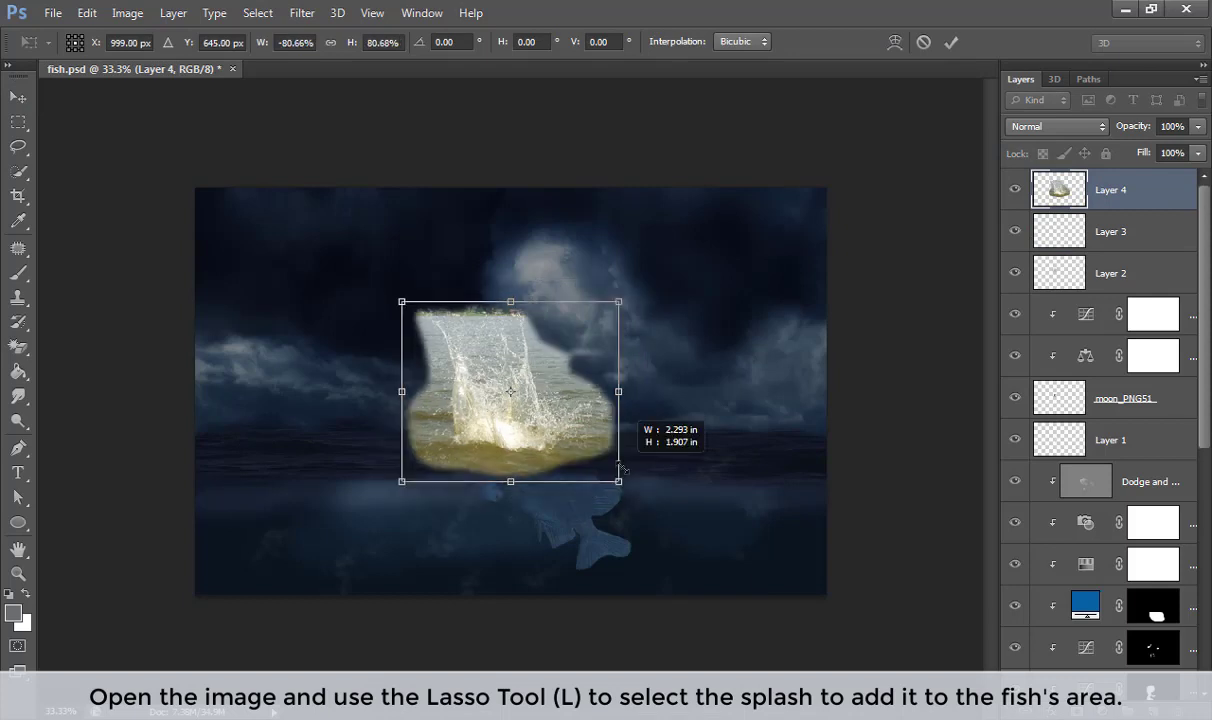
key(Return)
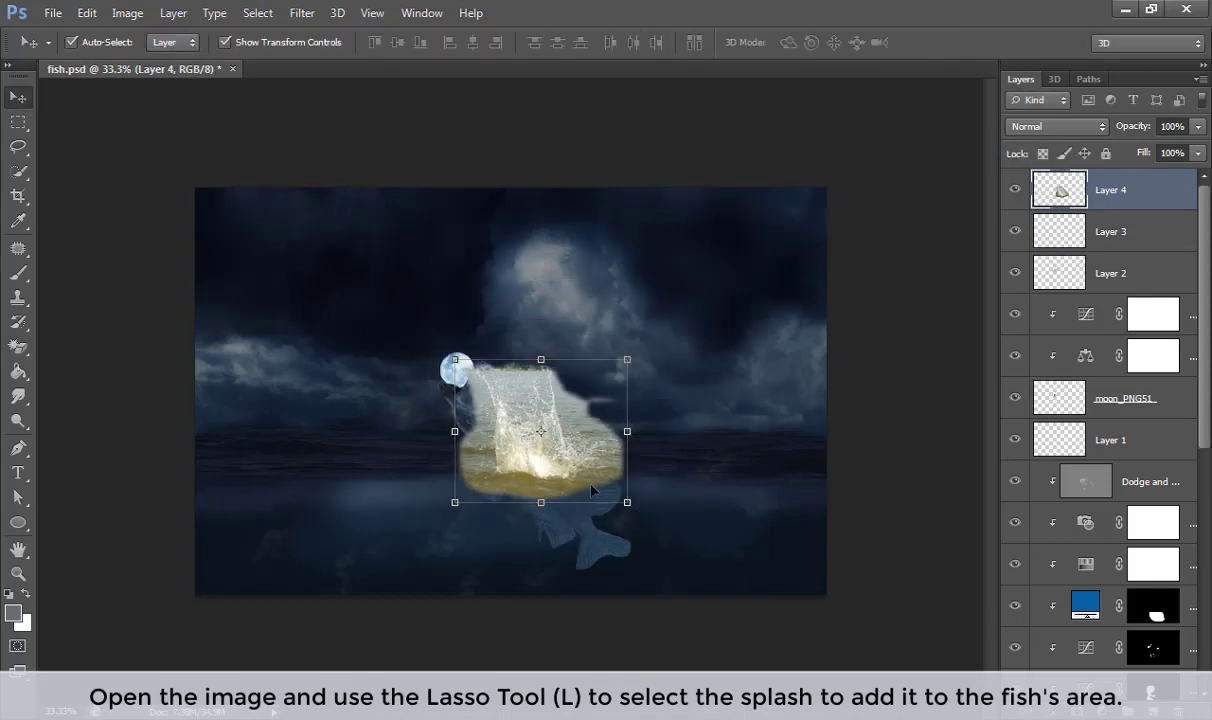
Step: Set the splash layer (Layer 4) to Screen blending at 70% opacity
click(1058, 126)
click(1025, 284)
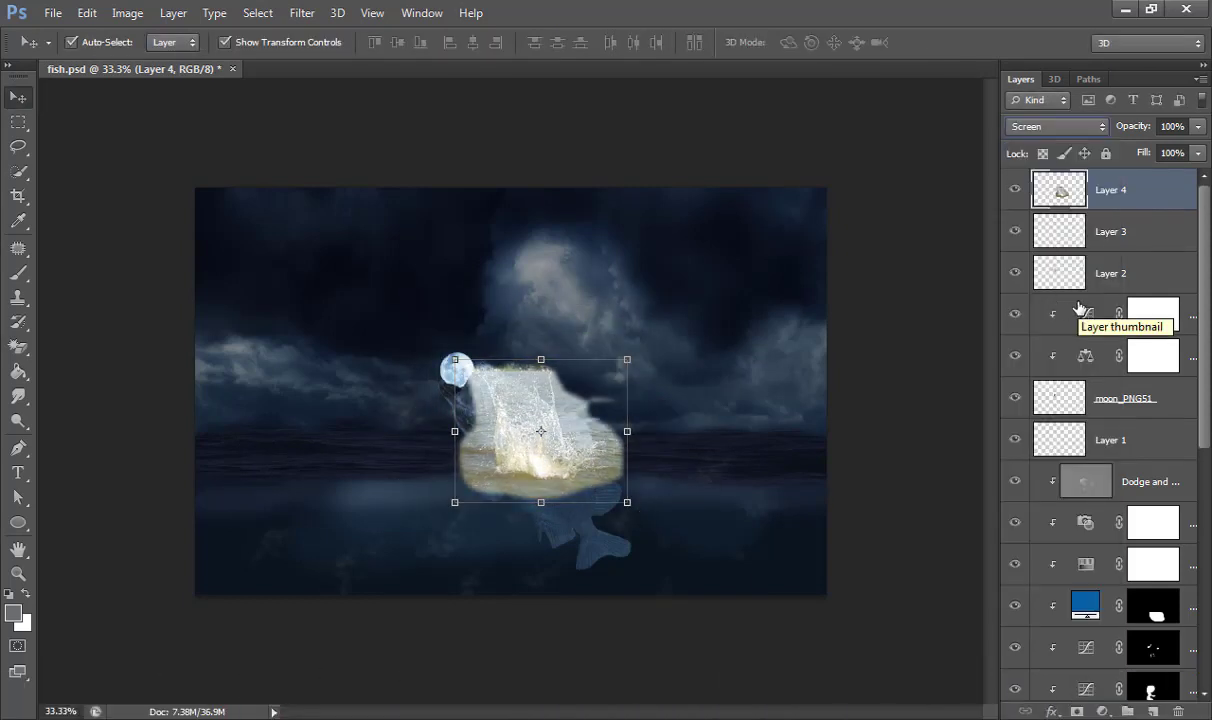
key(ctrl+plus)
drag(1120, 126, 1080, 127)
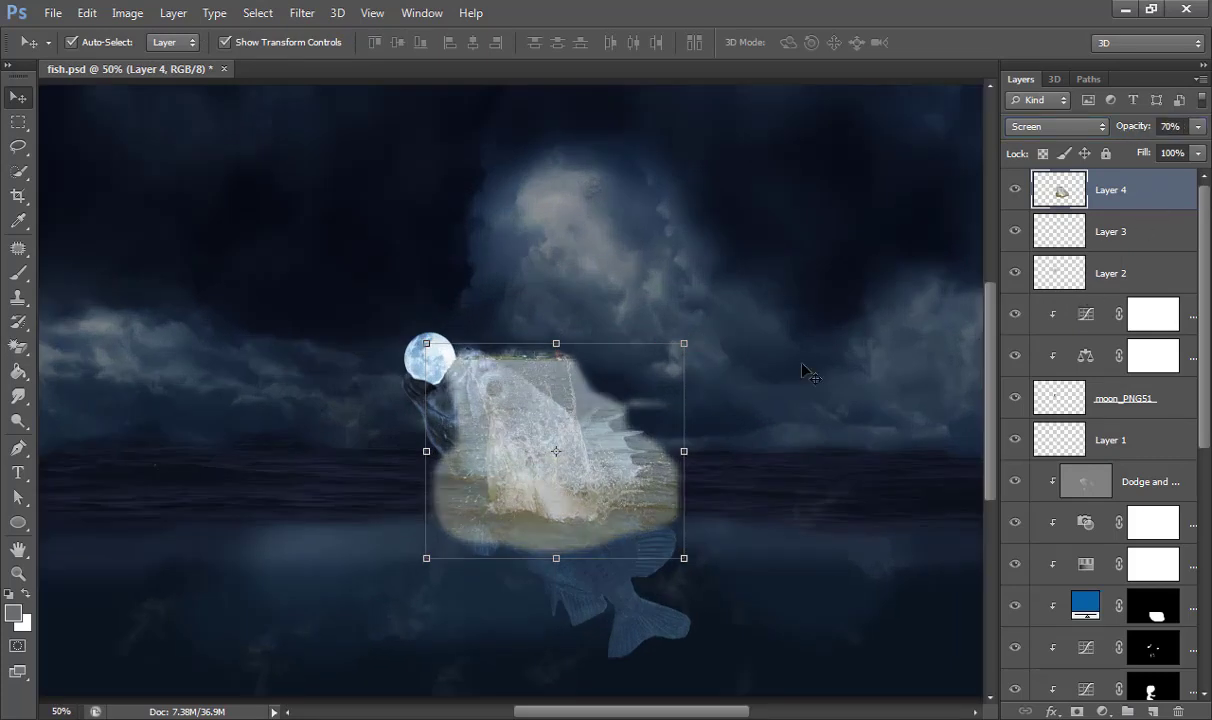
Step: Shift the splash slightly right onto the leaping fish's body, keeping it unrotated
key(ctrl+t)
drag(700, 335, 735, 449)
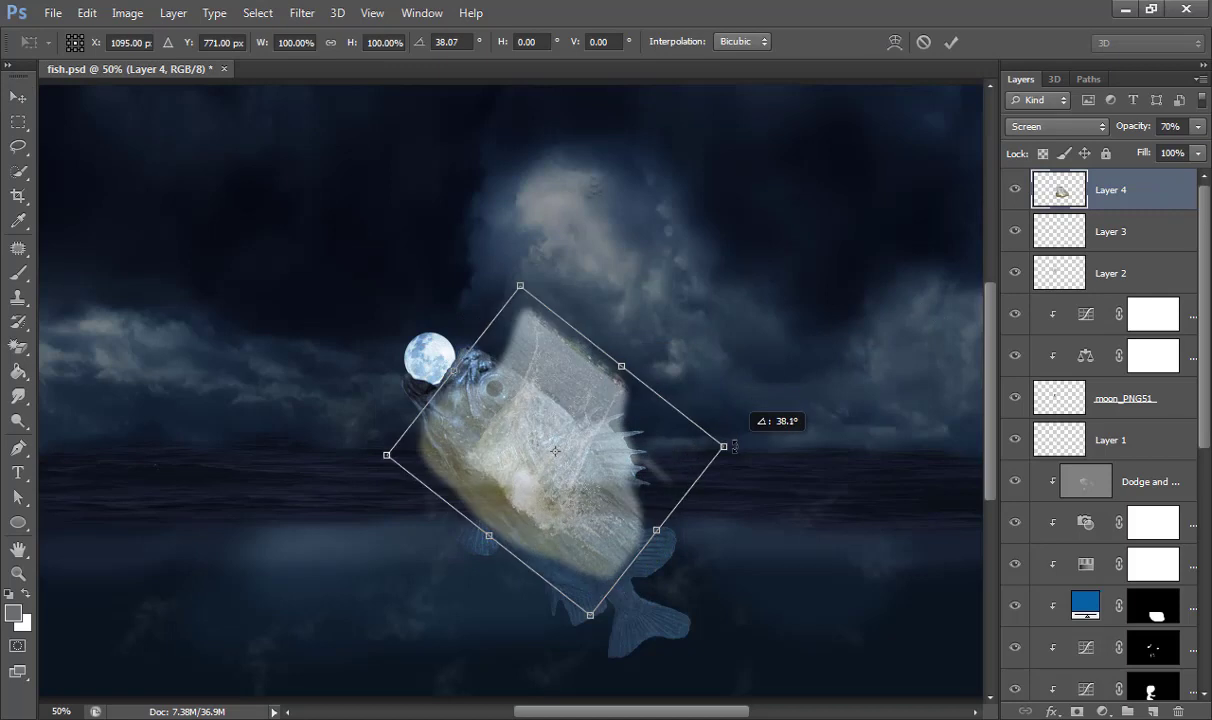
key(ctrl+z)
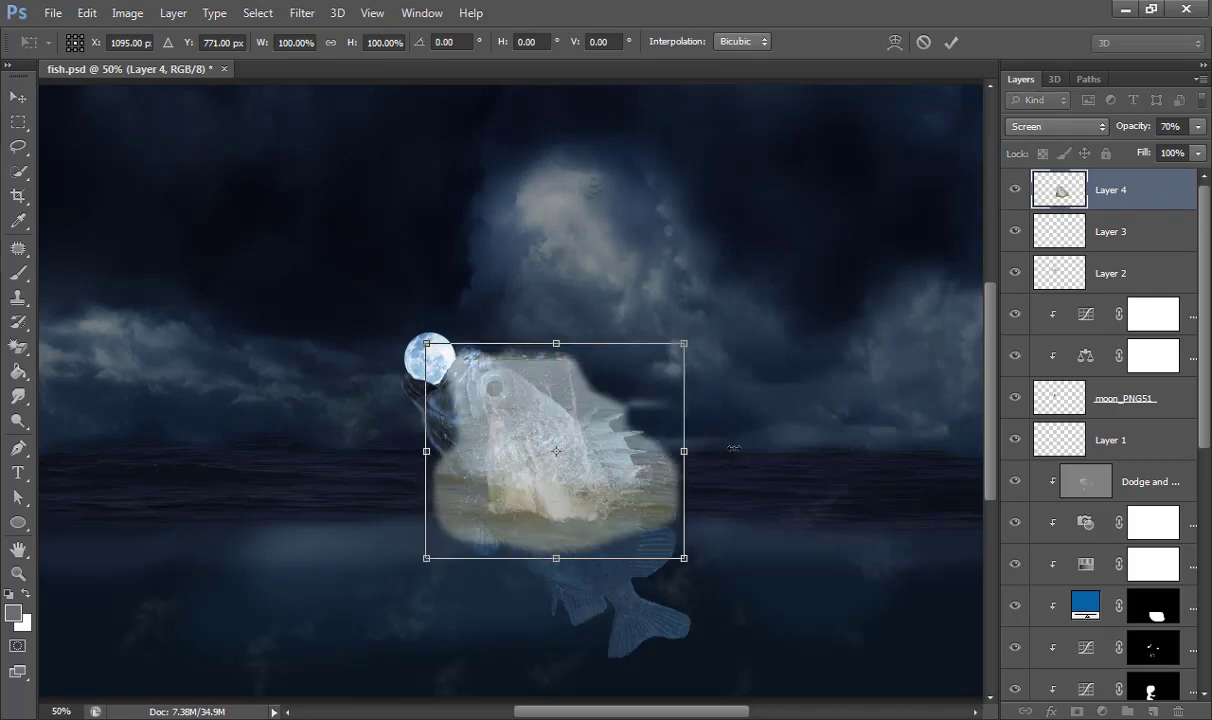
drag(539, 487, 568, 488)
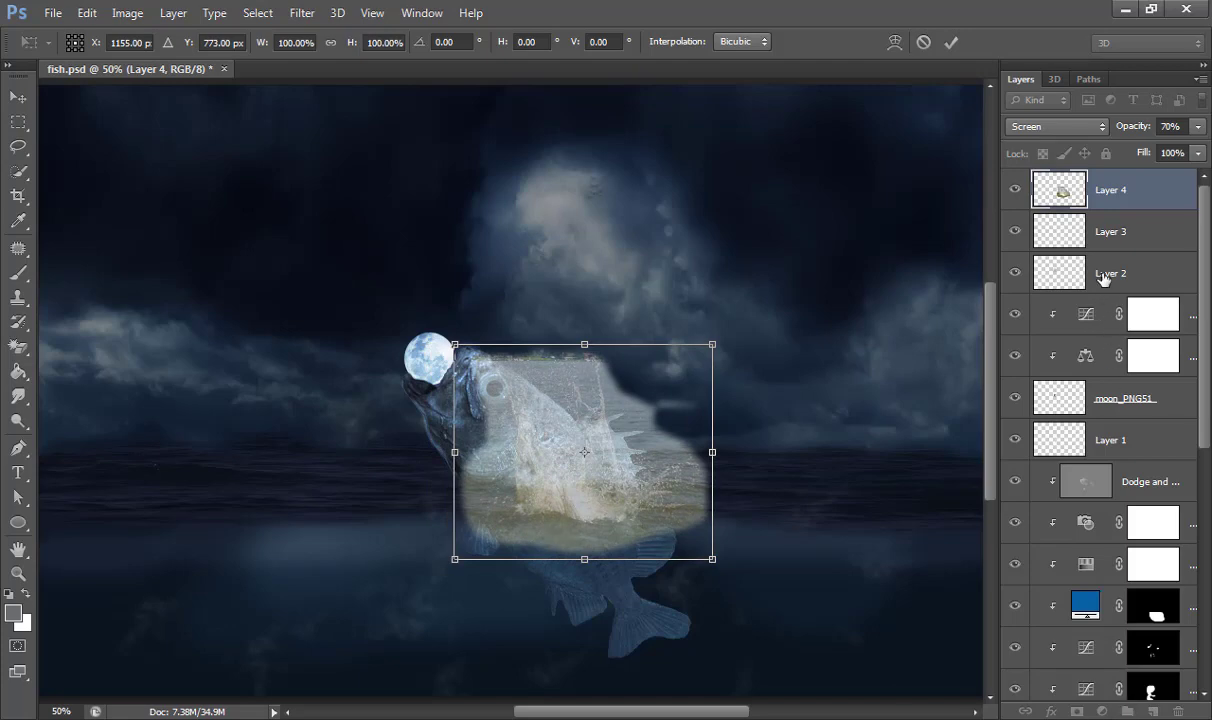
key(Return)
Step: Add a Hue/Saturation adjustment clipped to the splash Layer 4 with Saturation at -80
click(1102, 711)
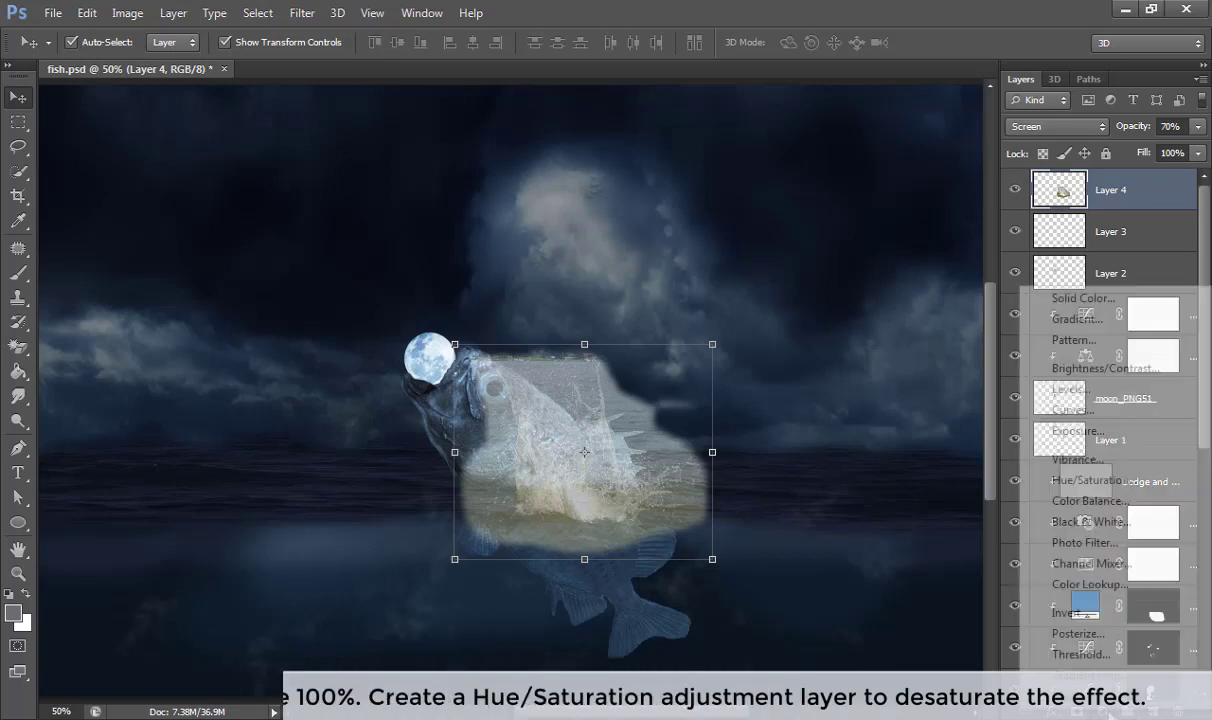
click(1125, 485)
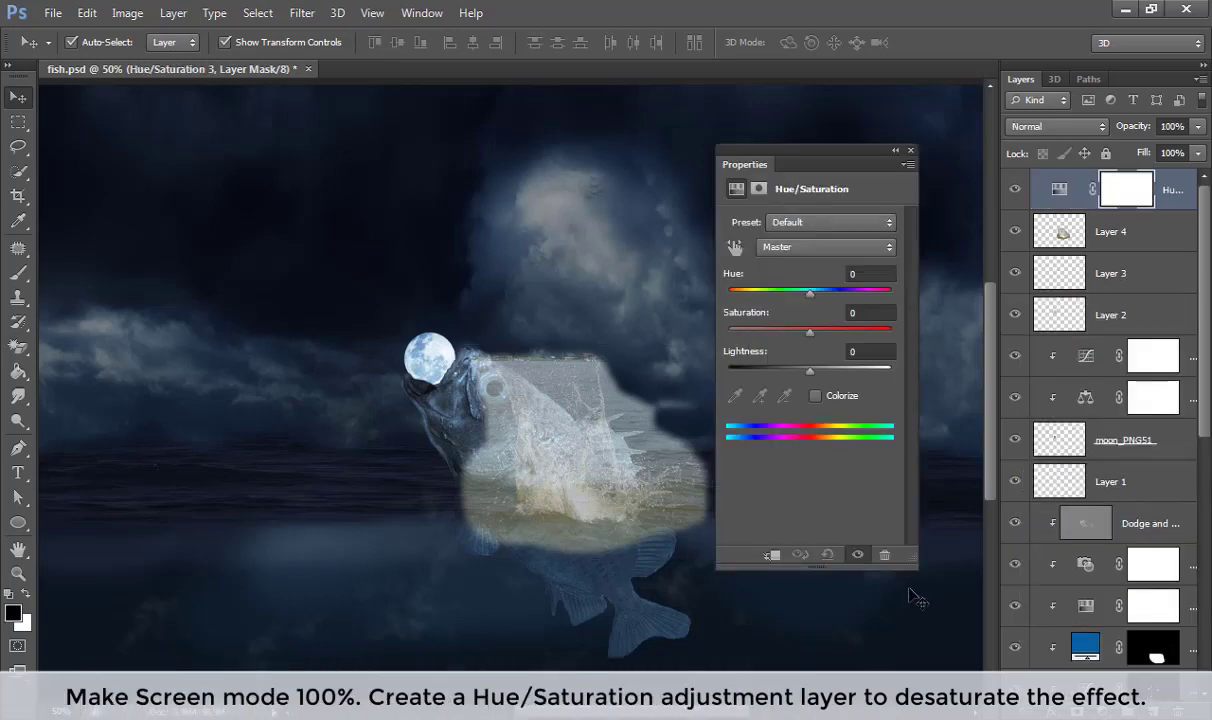
click(770, 555)
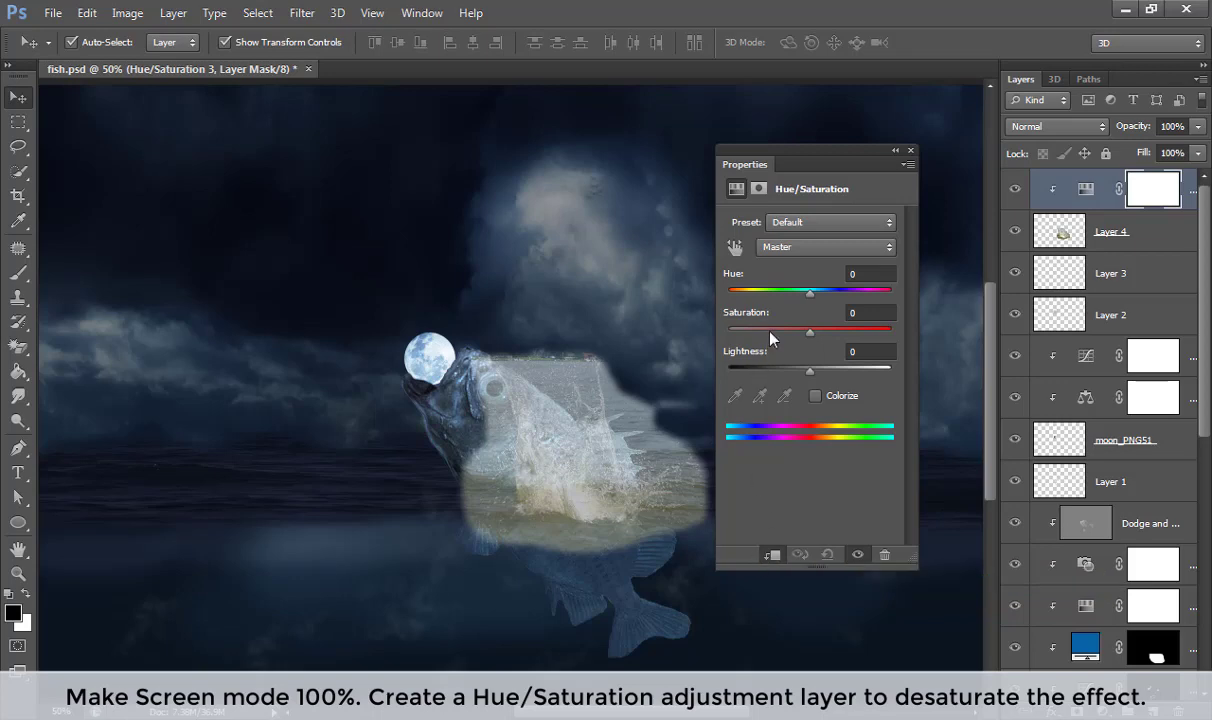
drag(810, 332, 747, 342)
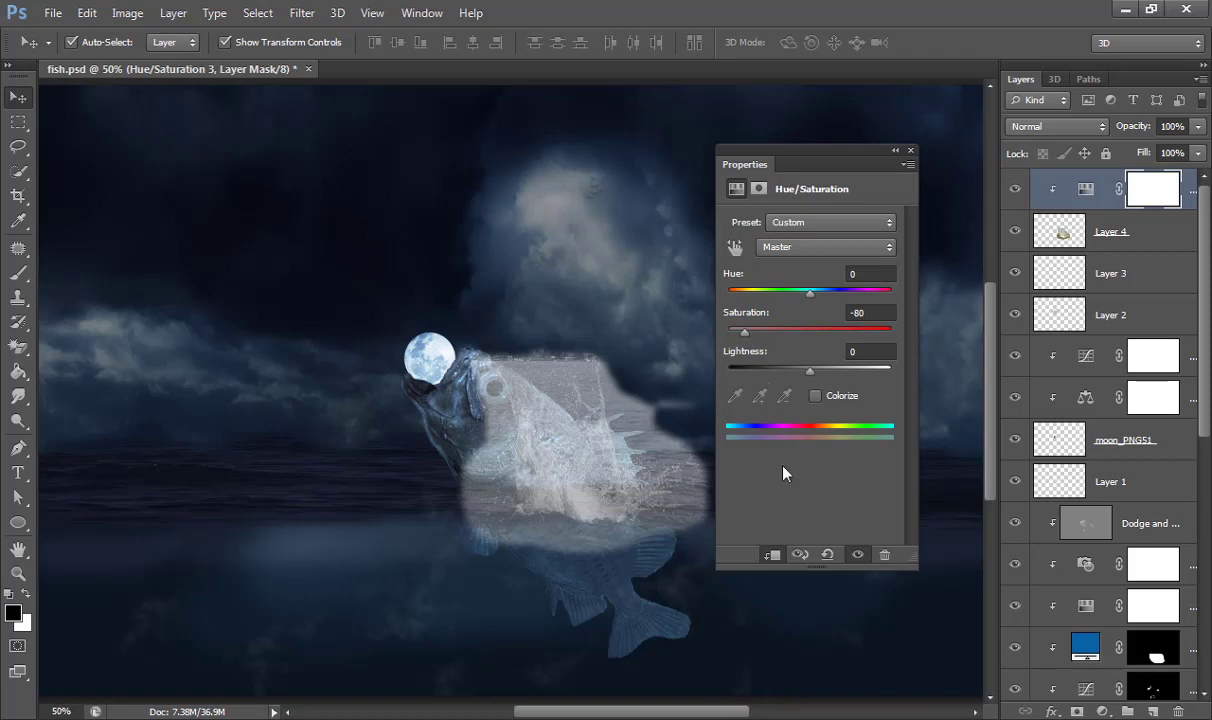
click(774, 554)
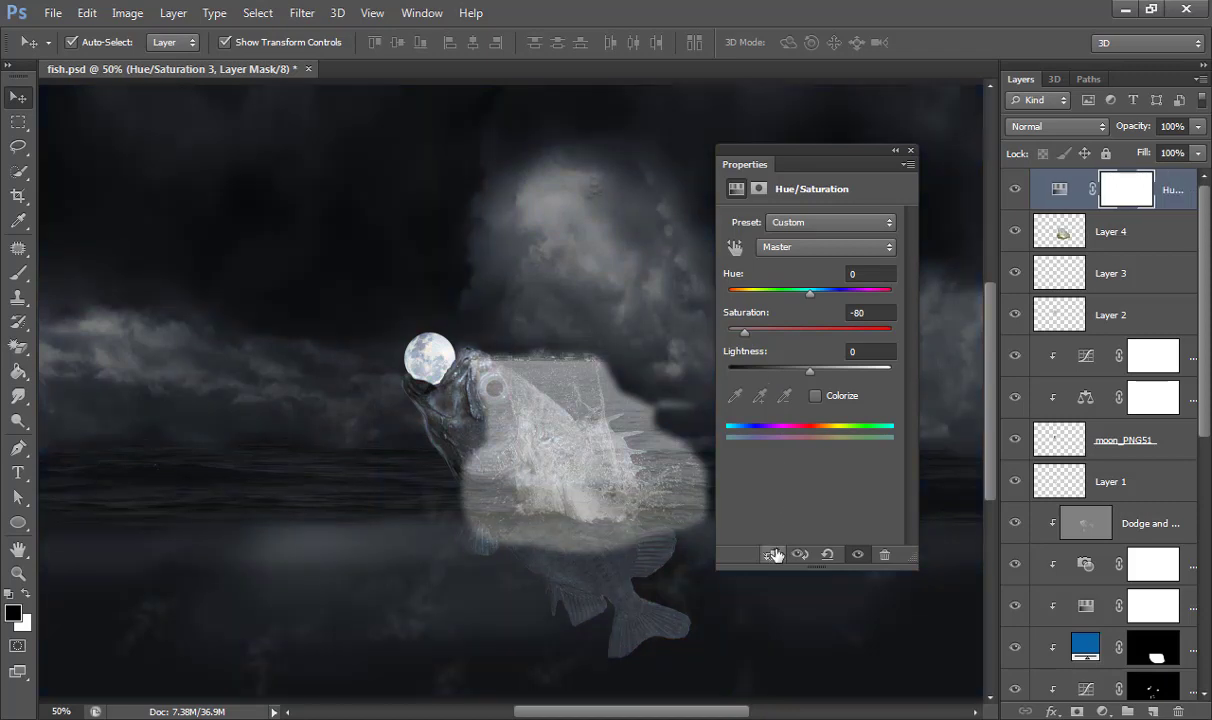
click(774, 554)
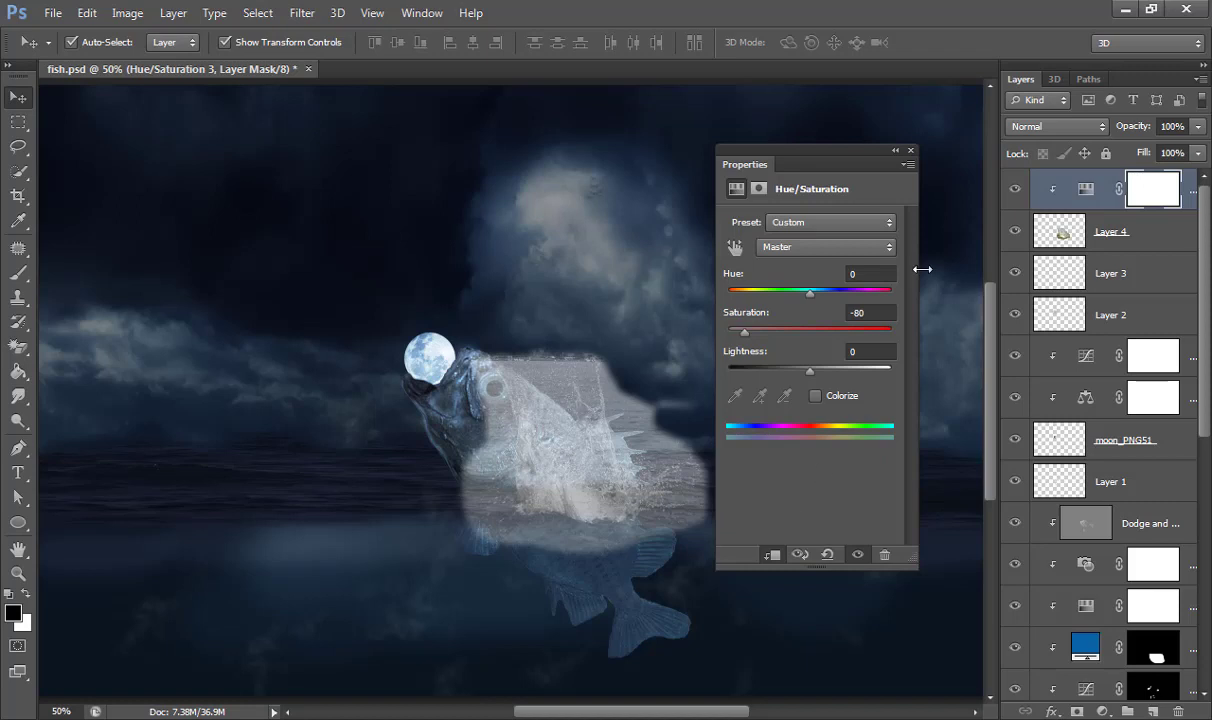
click(910, 150)
Step: Add a Levels adjustment clipped to the splash with the black input level at 189
click(1102, 711)
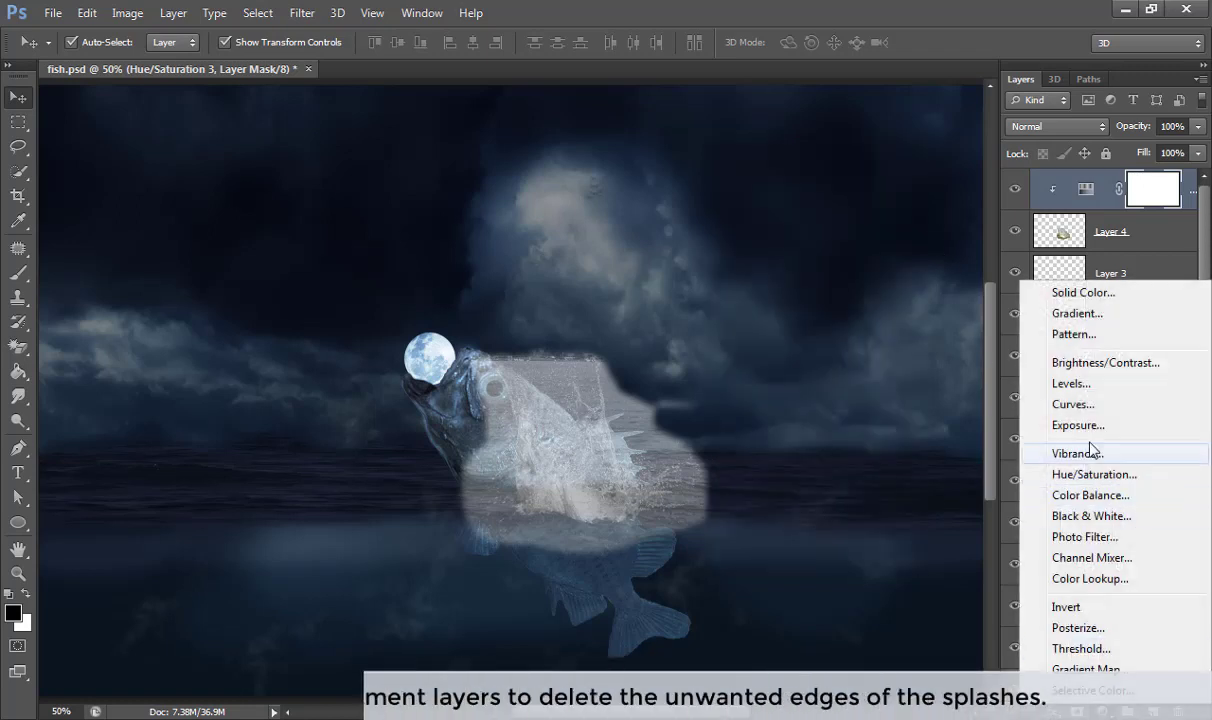
click(1068, 383)
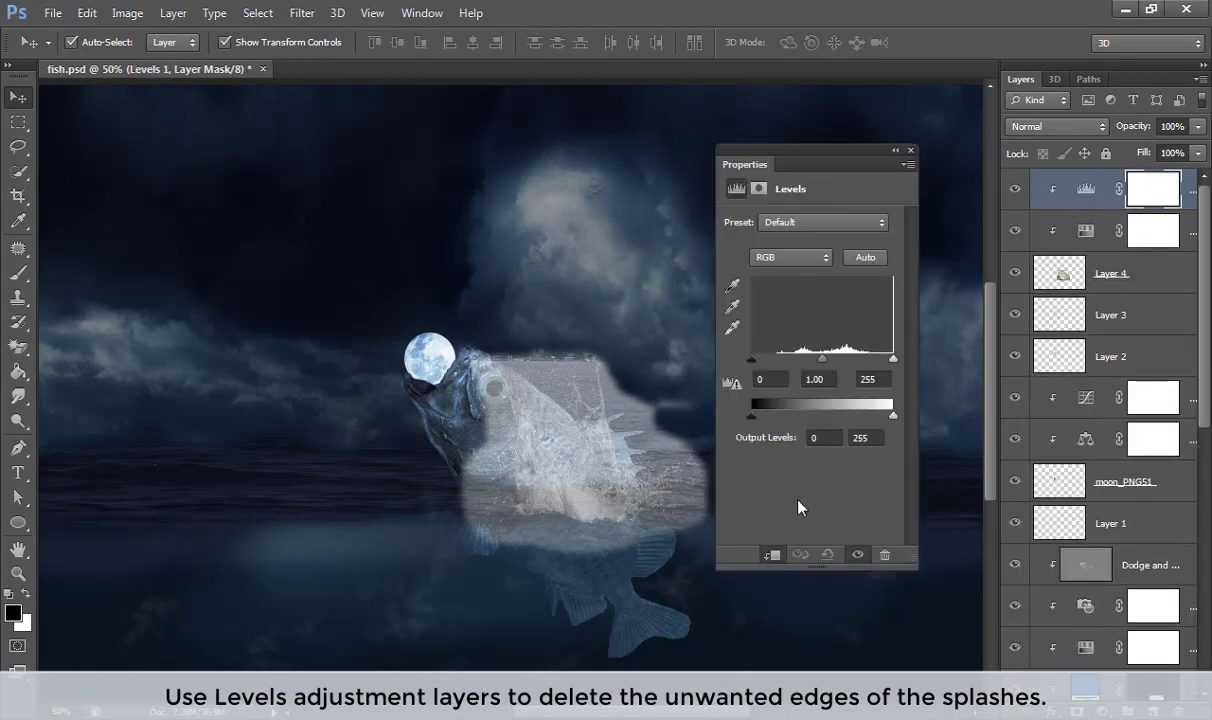
click(770, 379)
text(5)
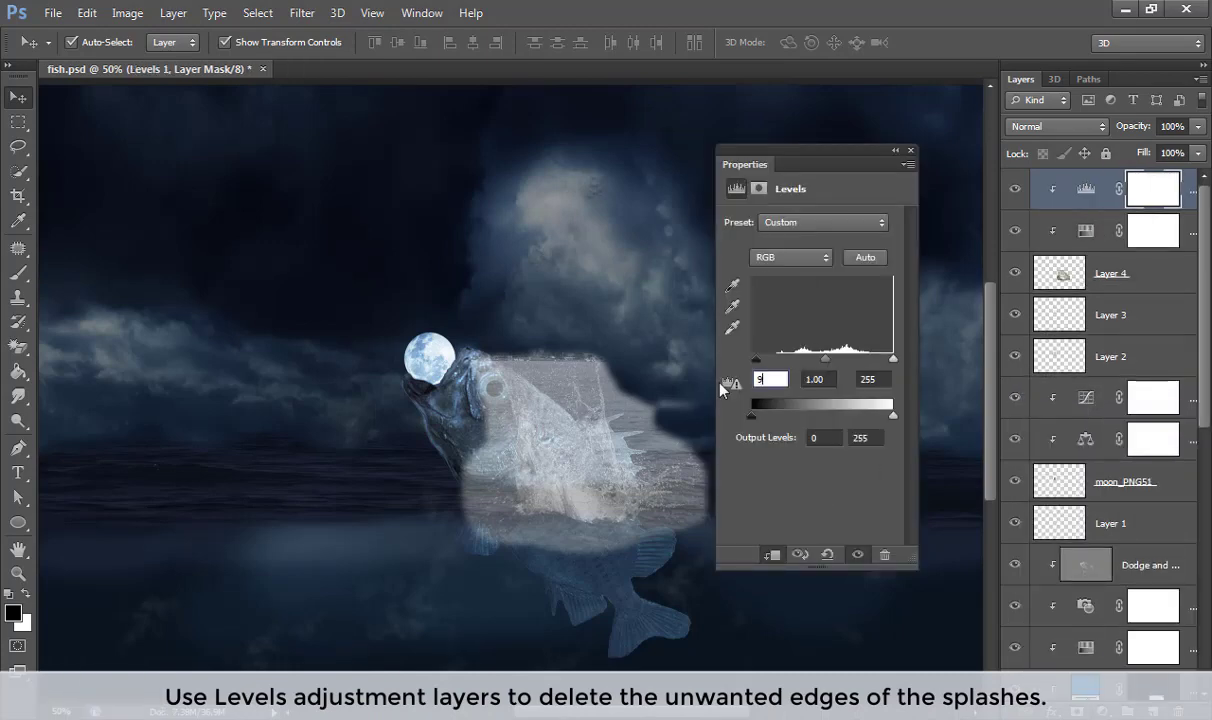
text(99)
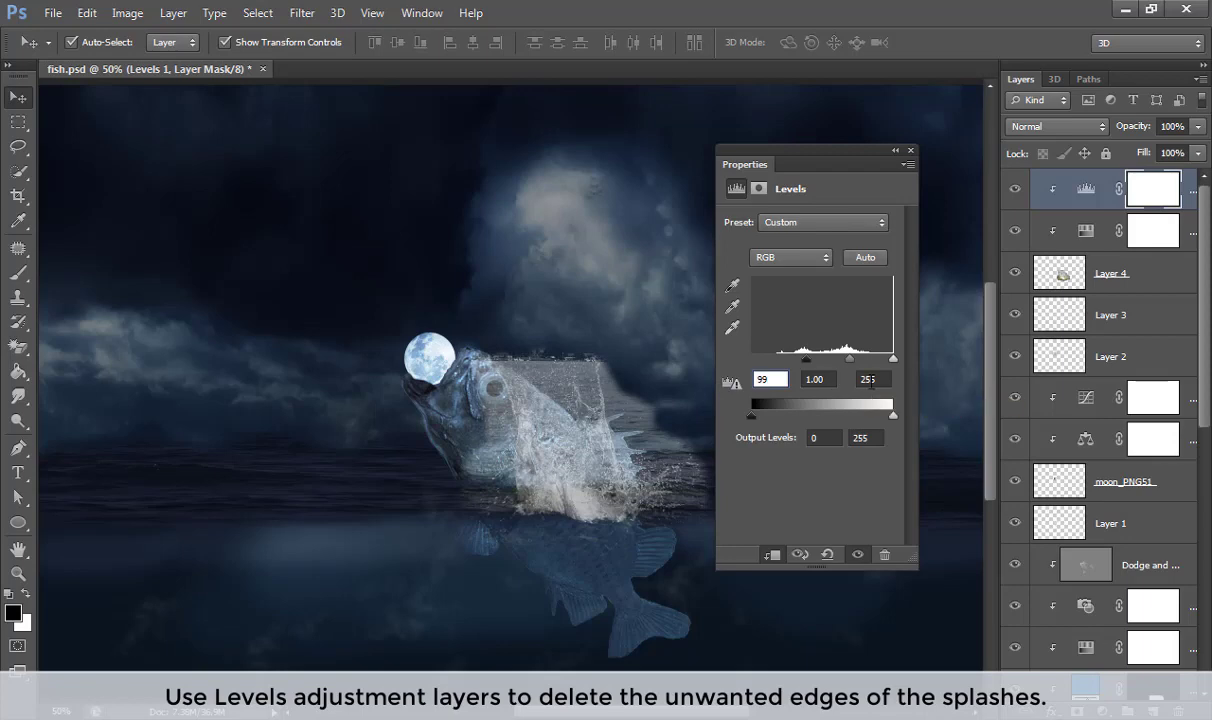
text(17)
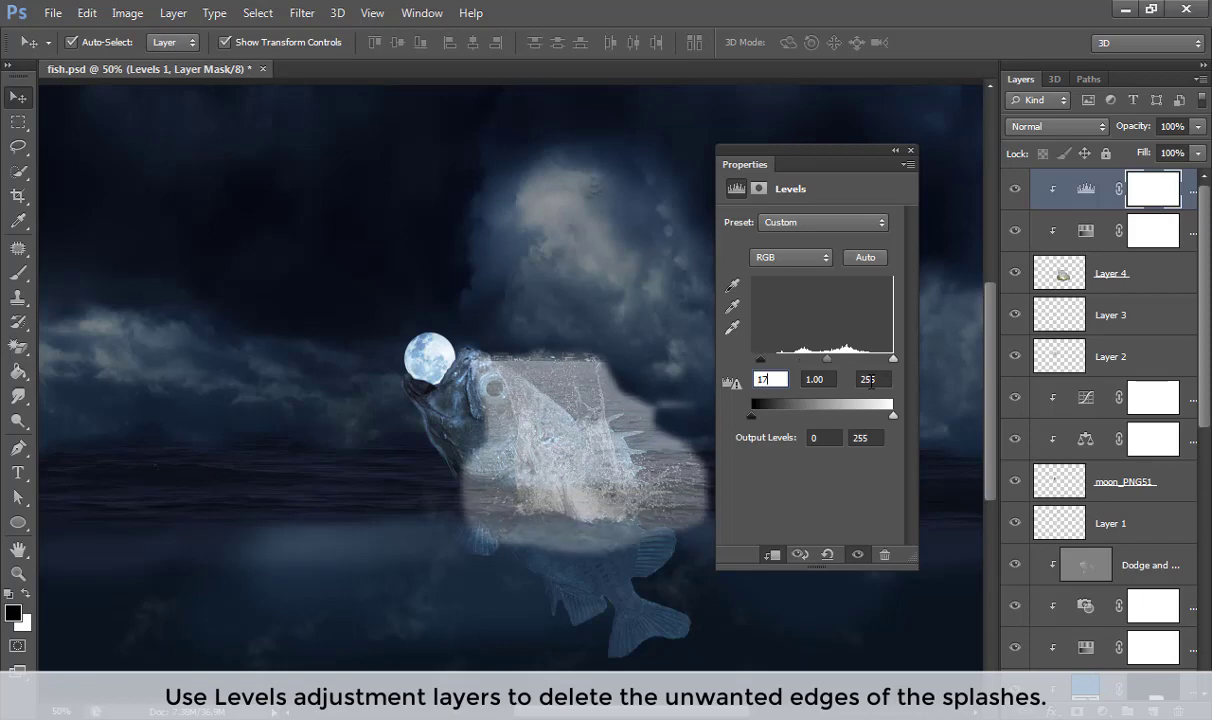
text(6)
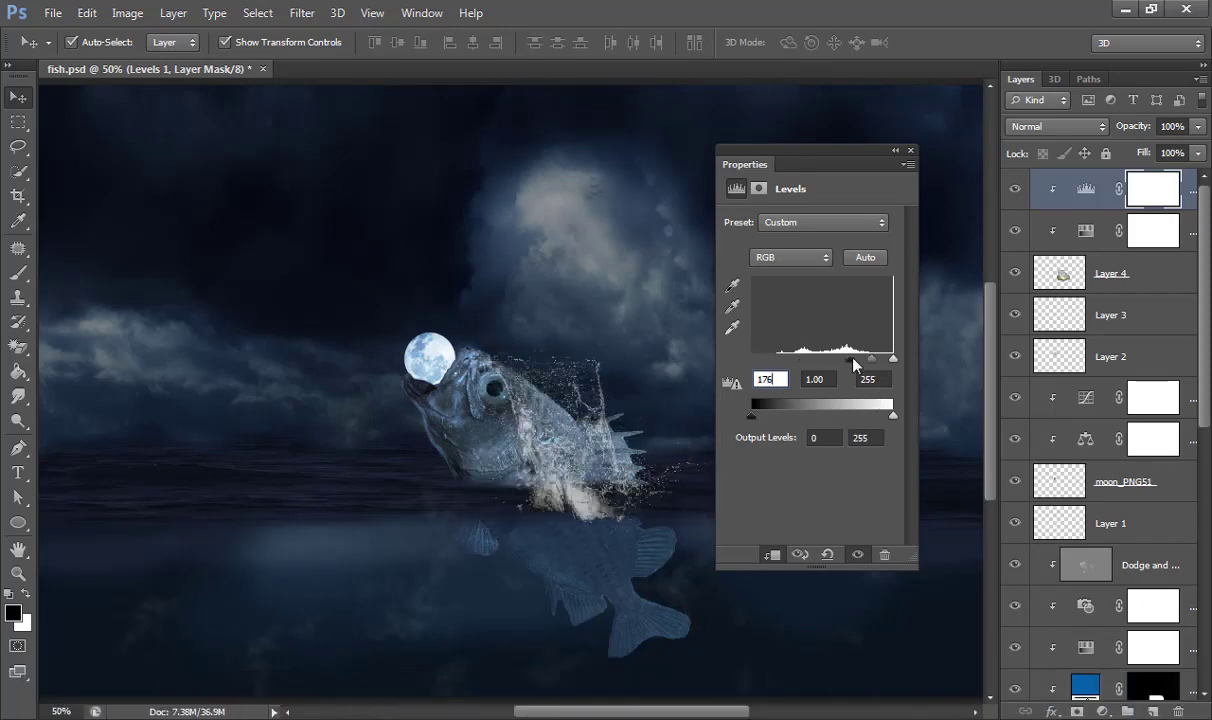
key(shift+Up)
key(Up)
key(Up)
key(Up)
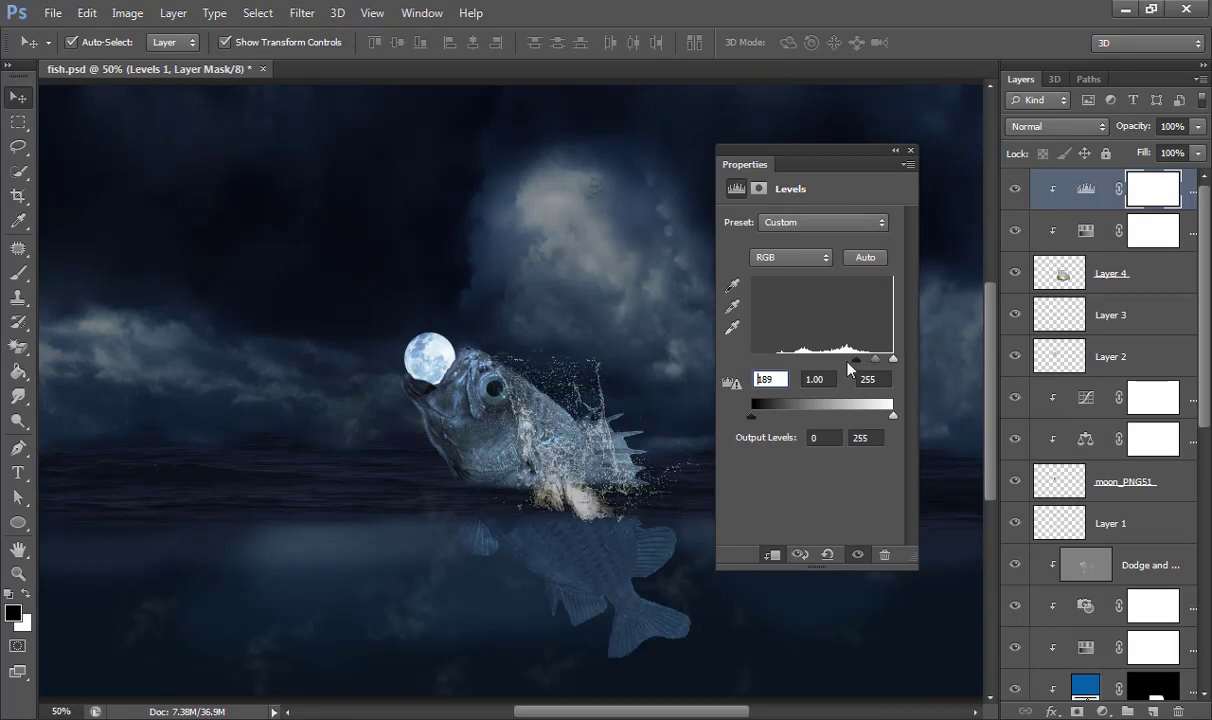
click(910, 150)
click(1103, 711)
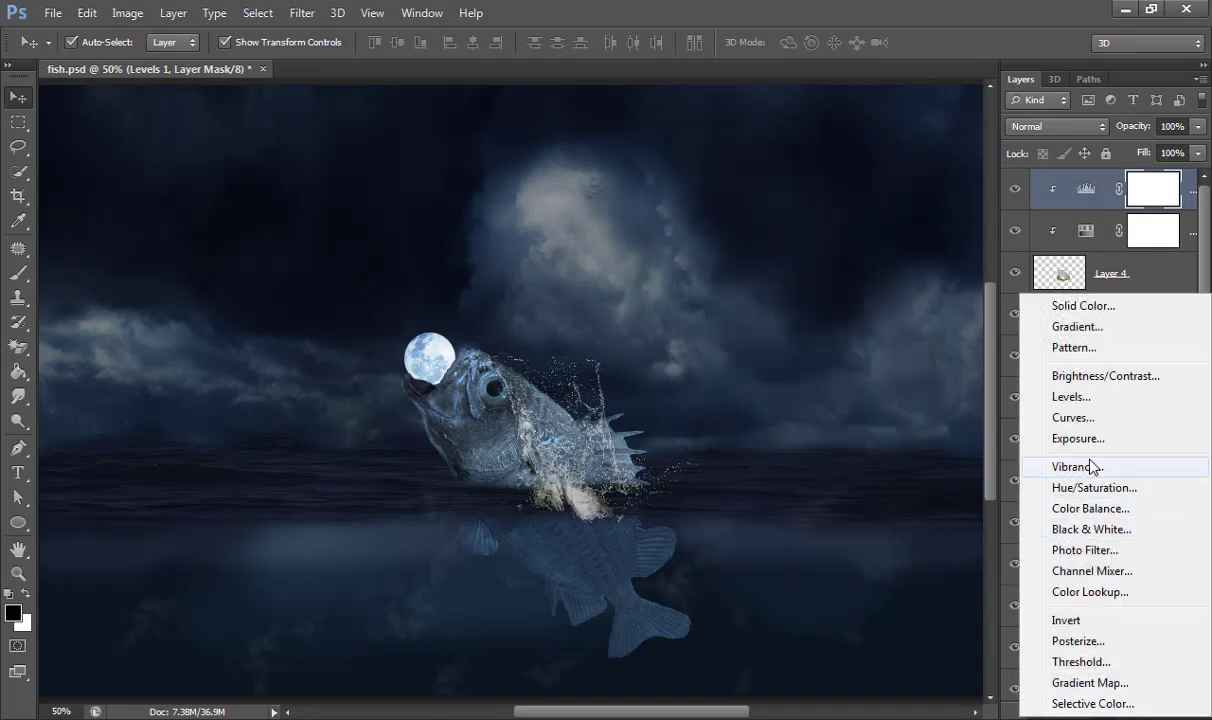
Step: Add a clipped Color Balance to the splash with midtones Cyan–Red -7 and Yellow–Blue +24
click(1090, 508)
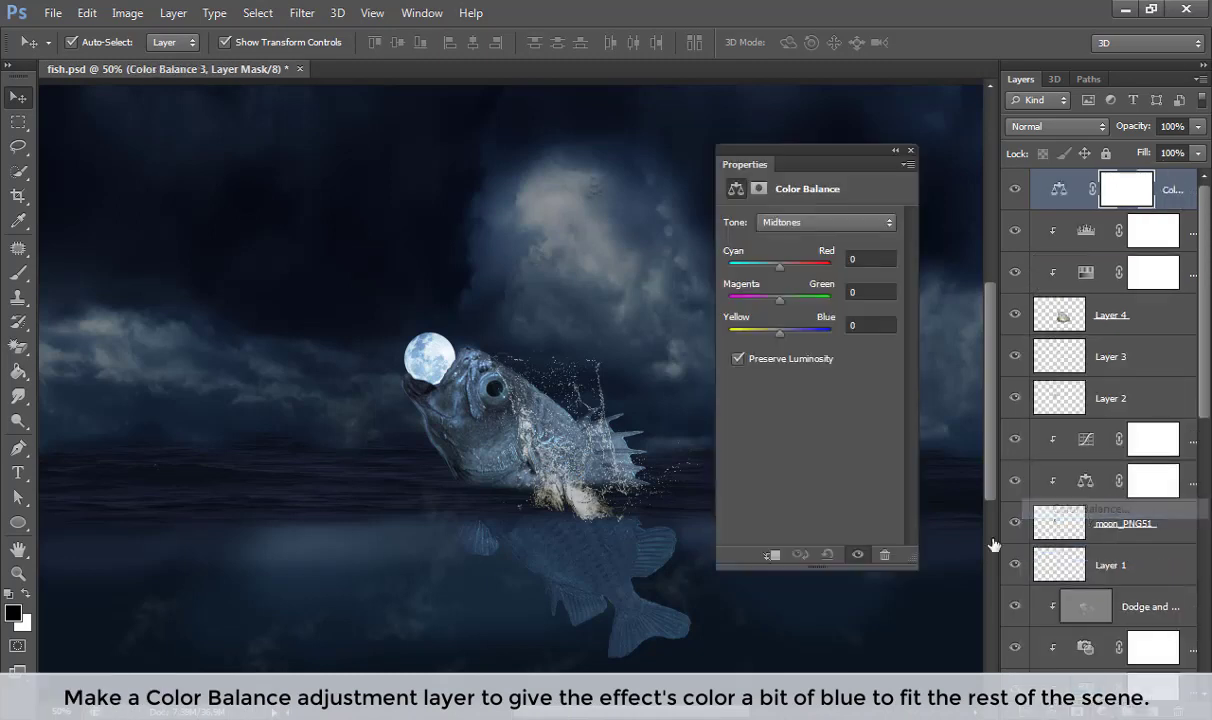
click(767, 556)
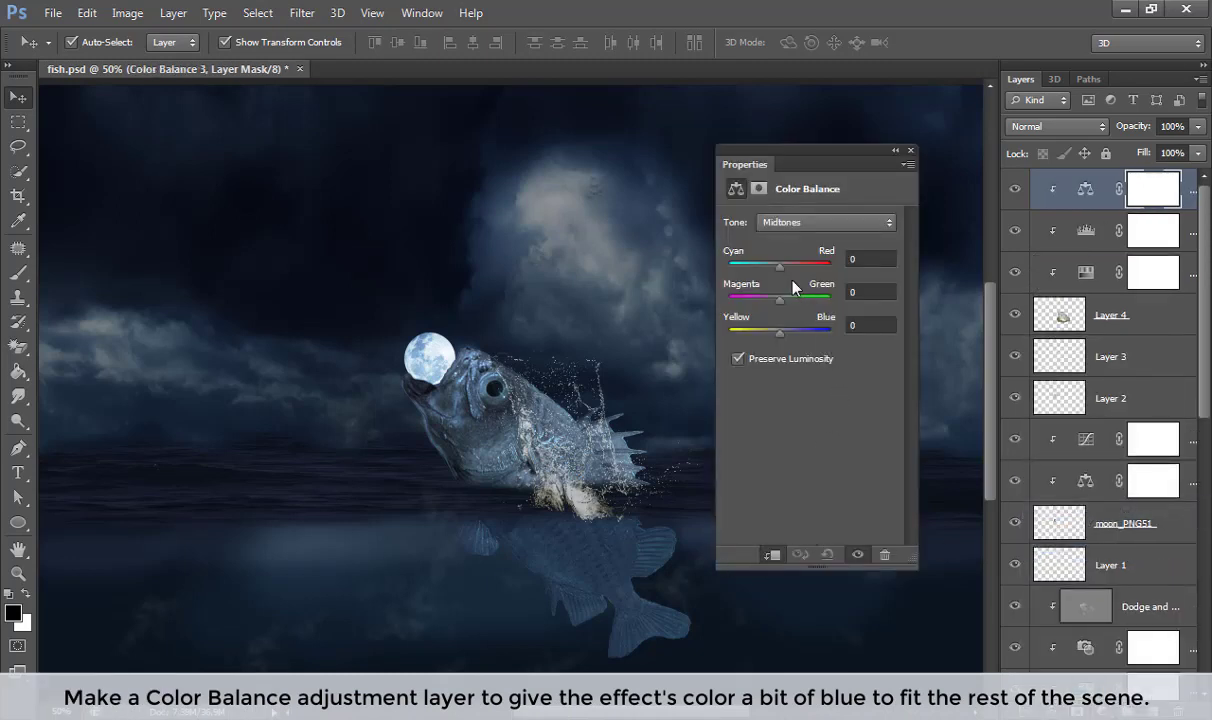
drag(779, 264, 774, 265)
drag(780, 330, 792, 340)
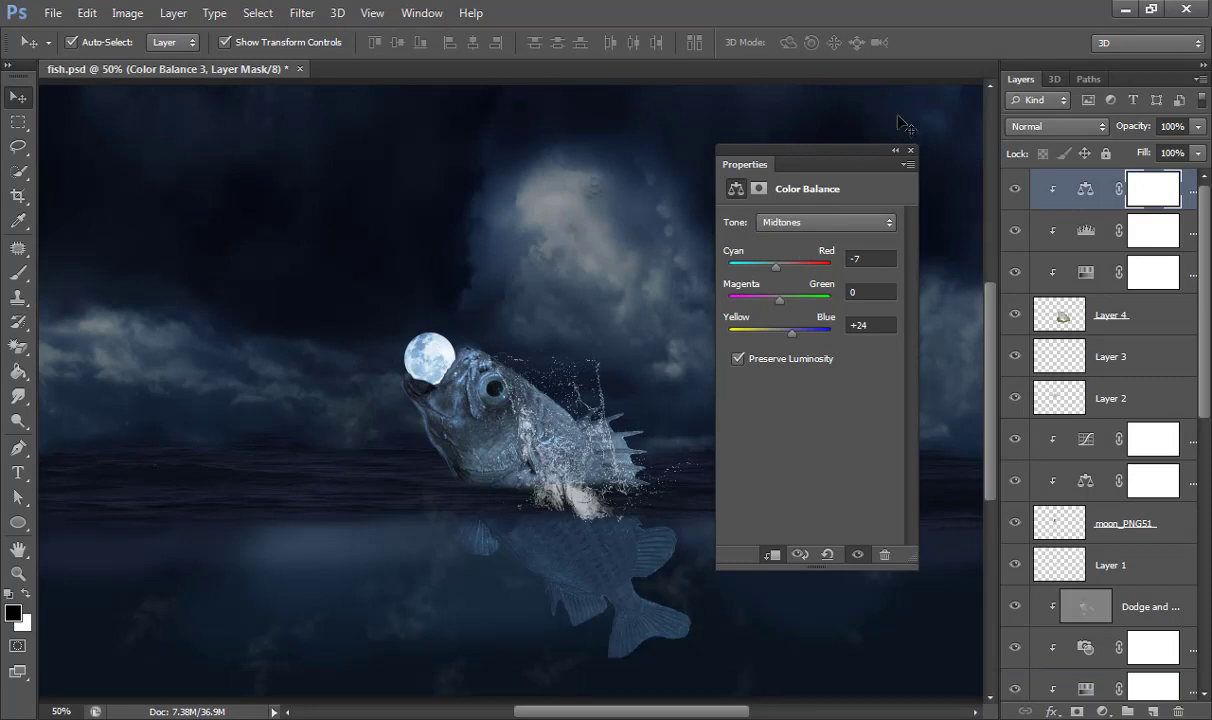
click(910, 153)
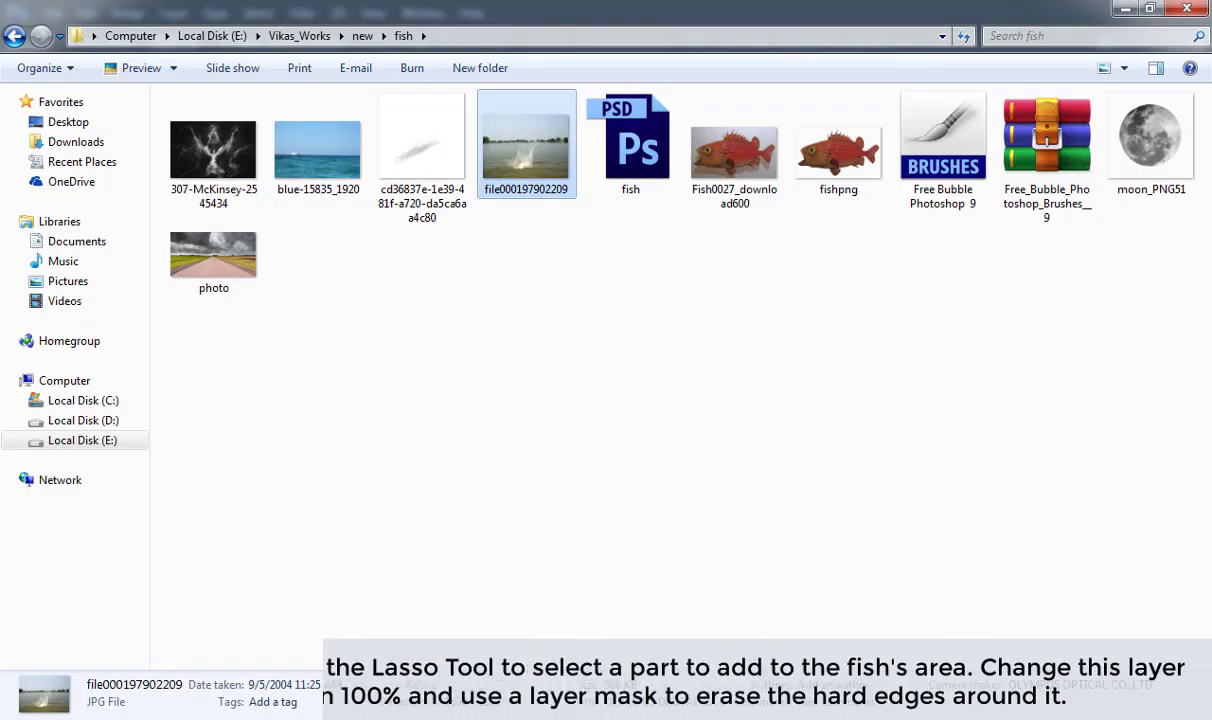
Step: Open the 307-McKinsey-2545434 splash photo in Photoshop from Explorer
click(232, 176)
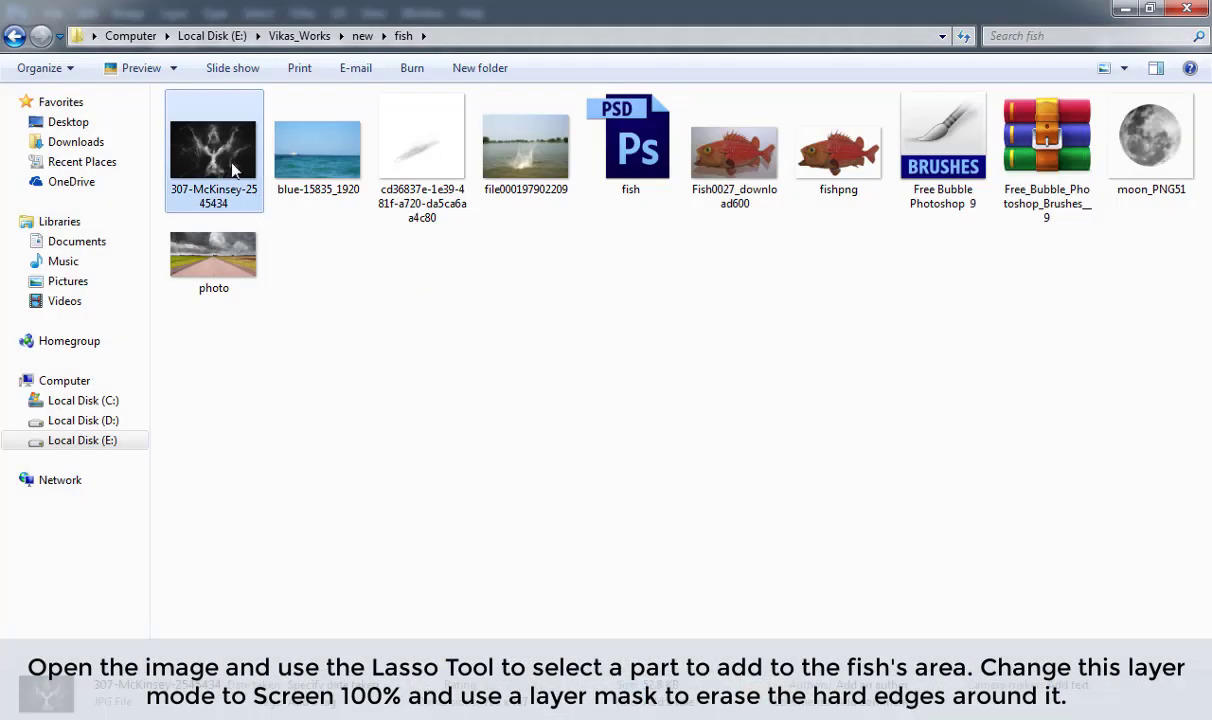
right_click(232, 170)
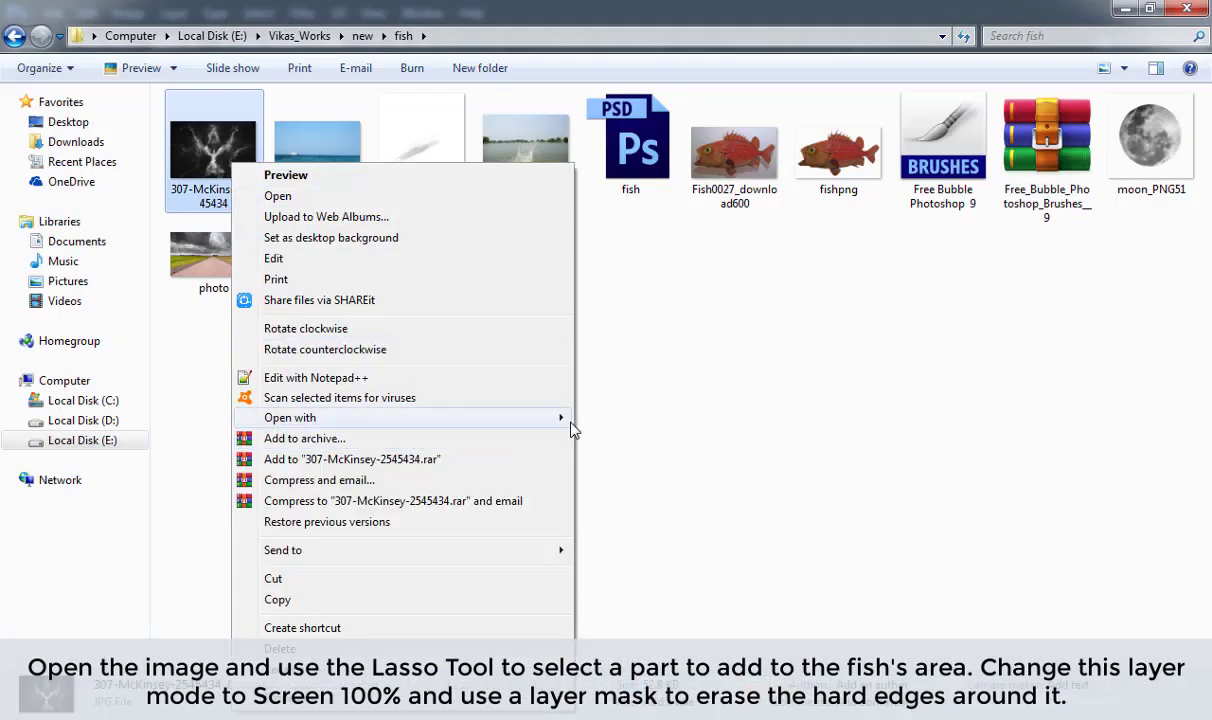
click(605, 520)
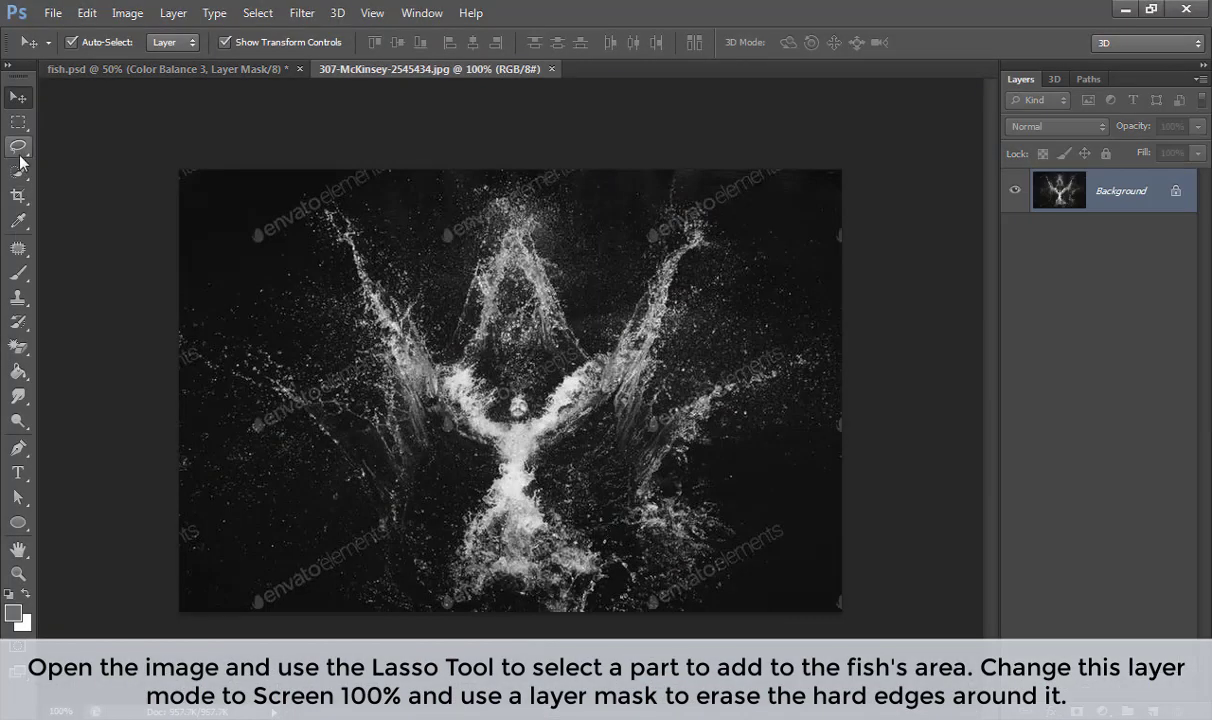
Step: Paste a lassoed splash piece into fish.psd, rotated and enlarged over the fish's body
click(18, 146)
drag(403, 350, 418, 352)
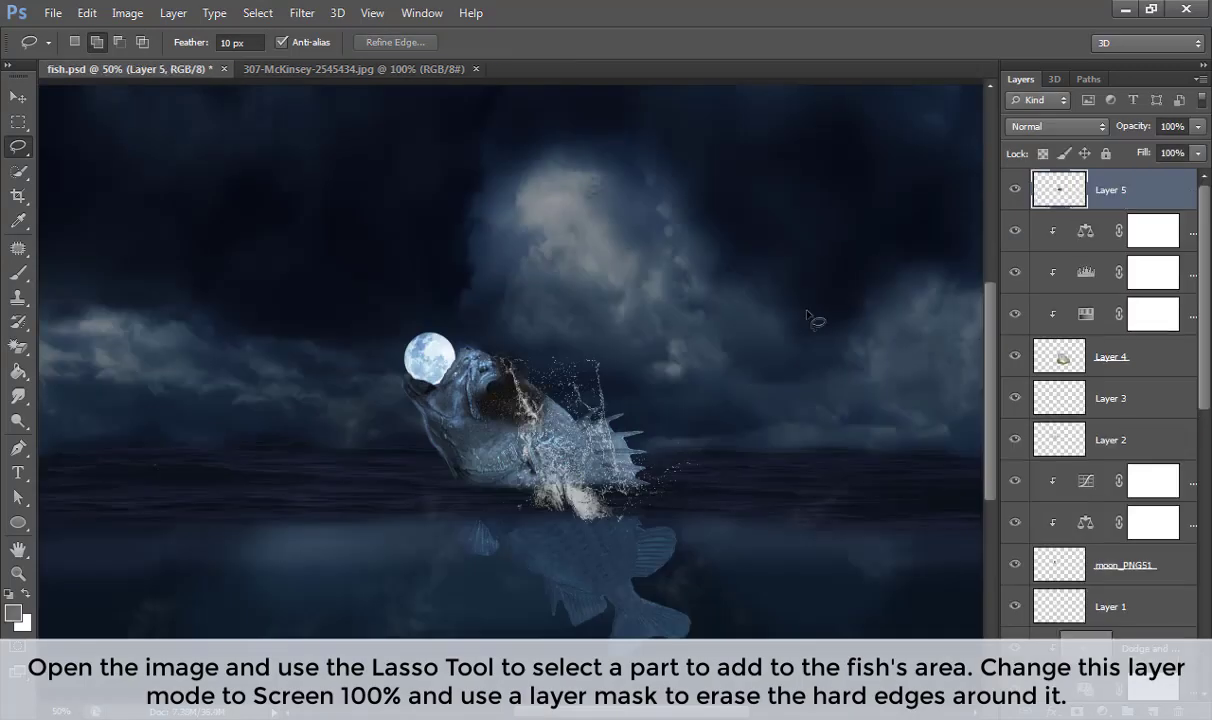
key(v)
drag(569, 323, 536, 462)
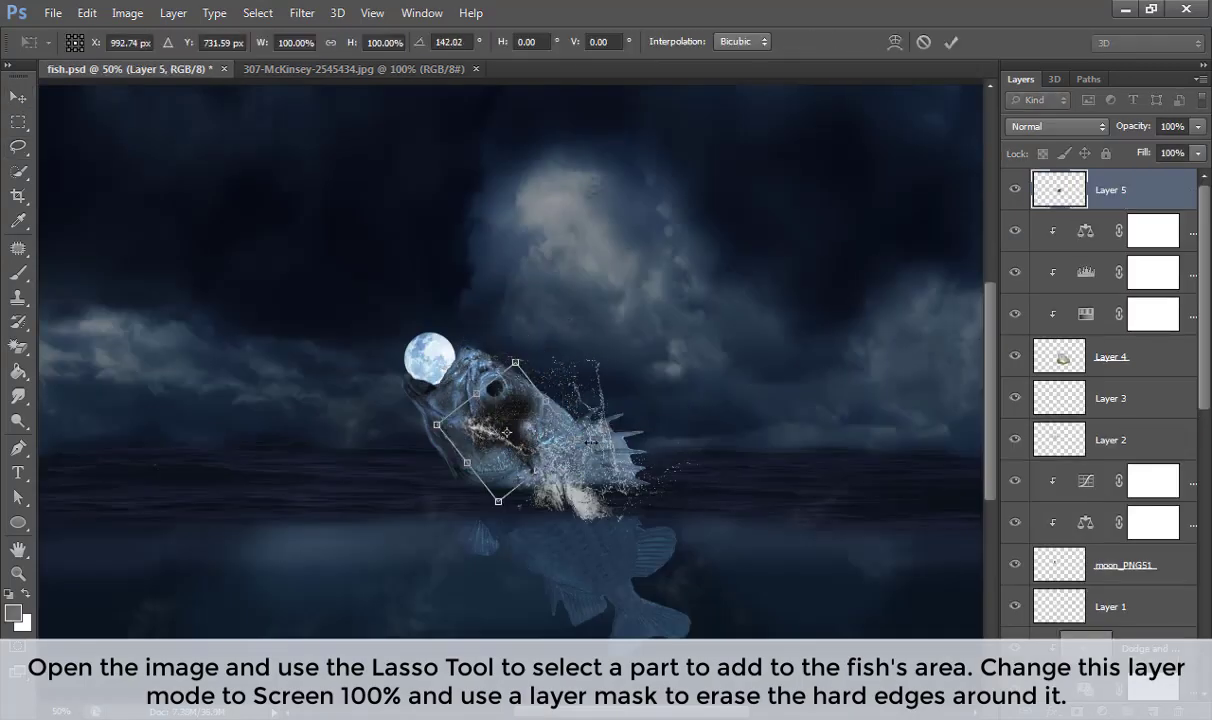
drag(590, 441, 700, 452)
drag(450, 449, 530, 508)
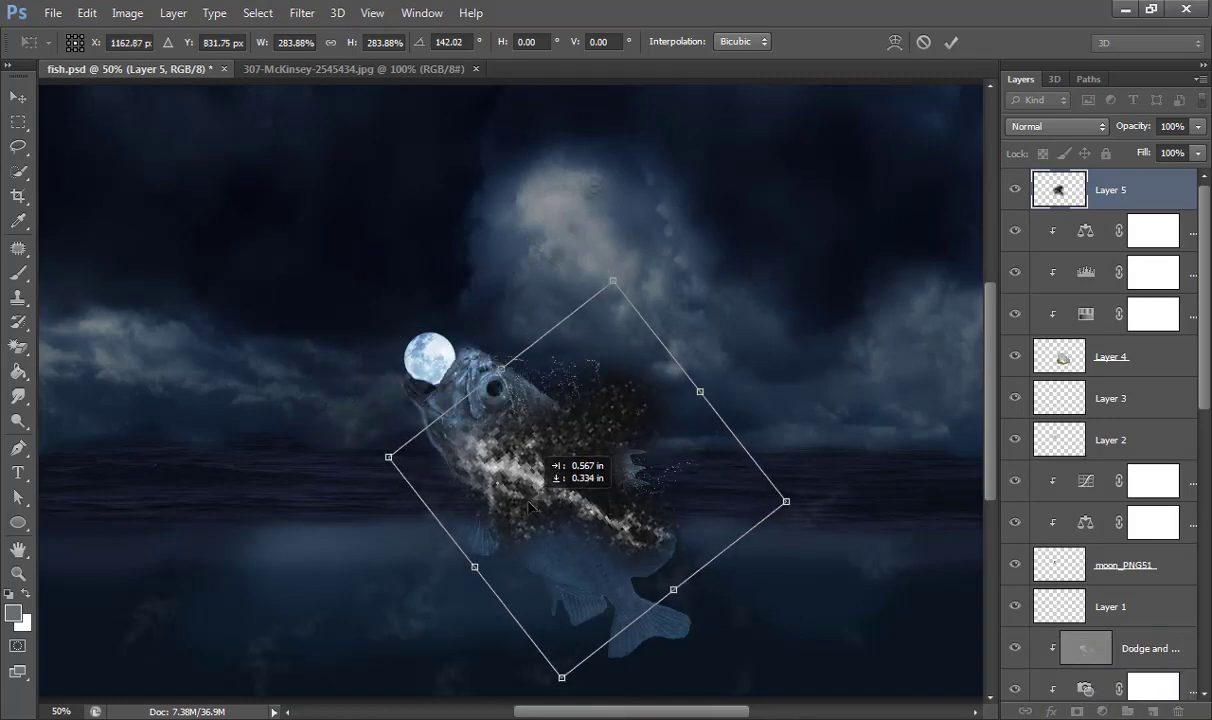
key(Return)
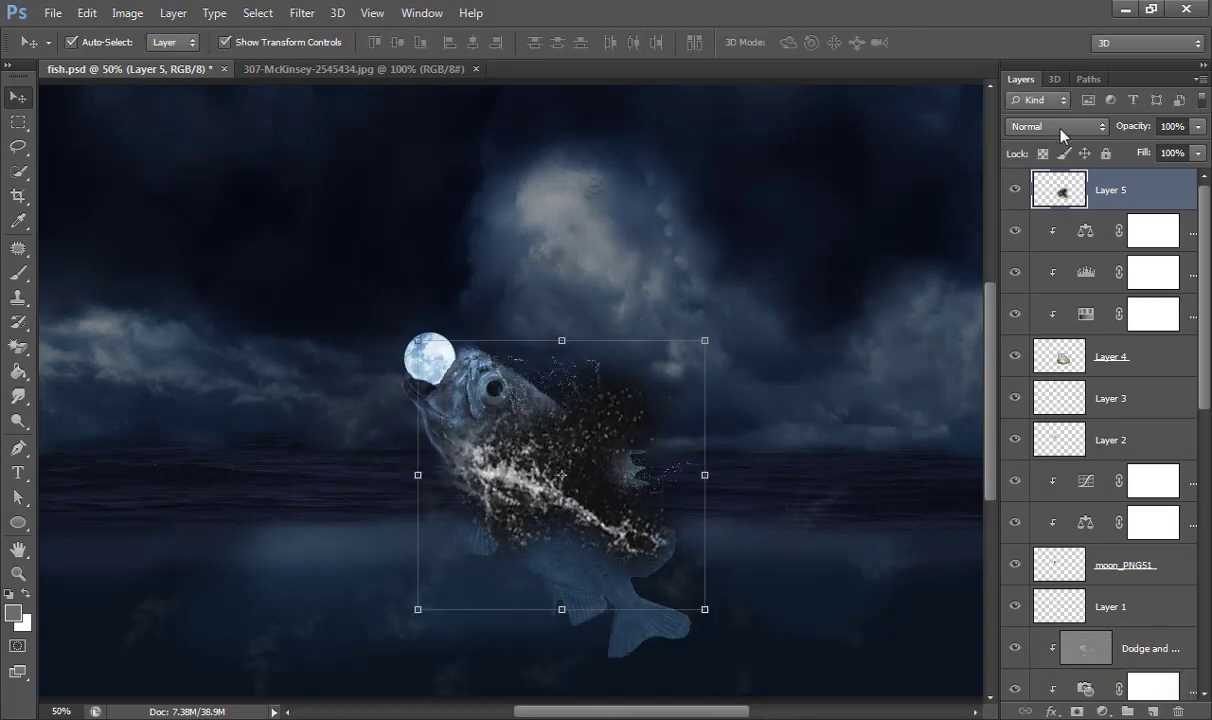
Step: Set Layer 5 to Screen blending at 51% opacity
click(1004, 122)
click(1046, 298)
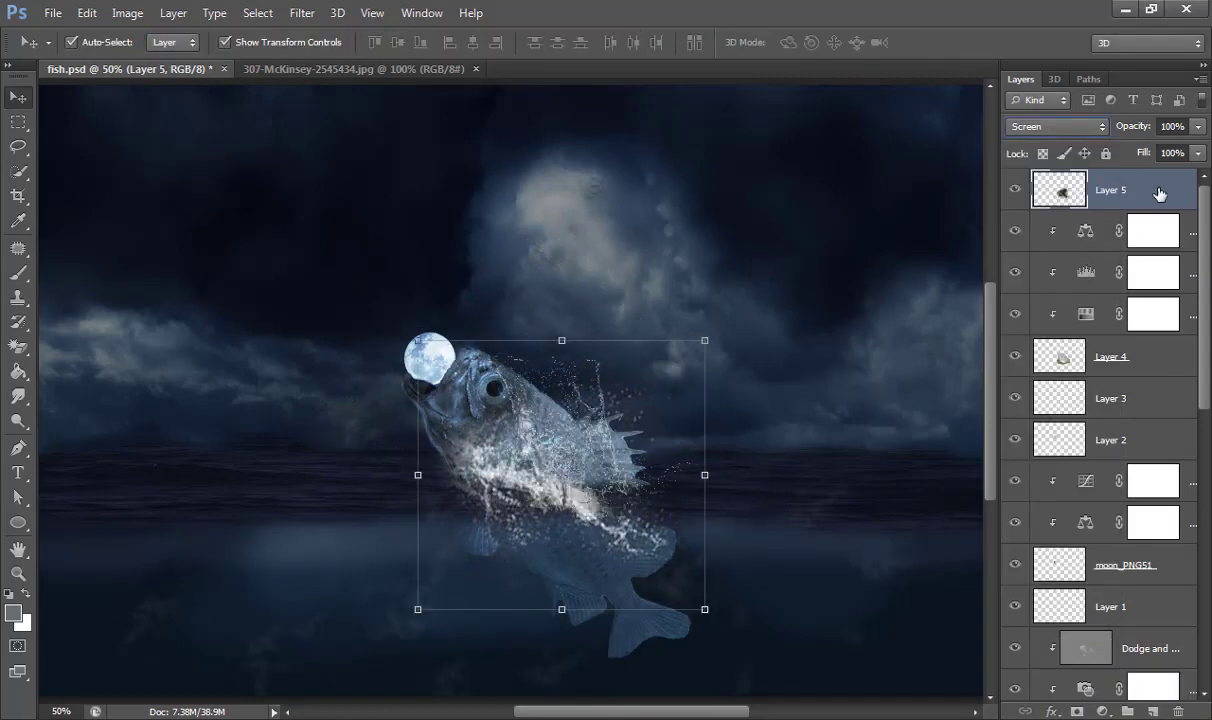
drag(1130, 128, 1108, 131)
key(ctrl+Tab)
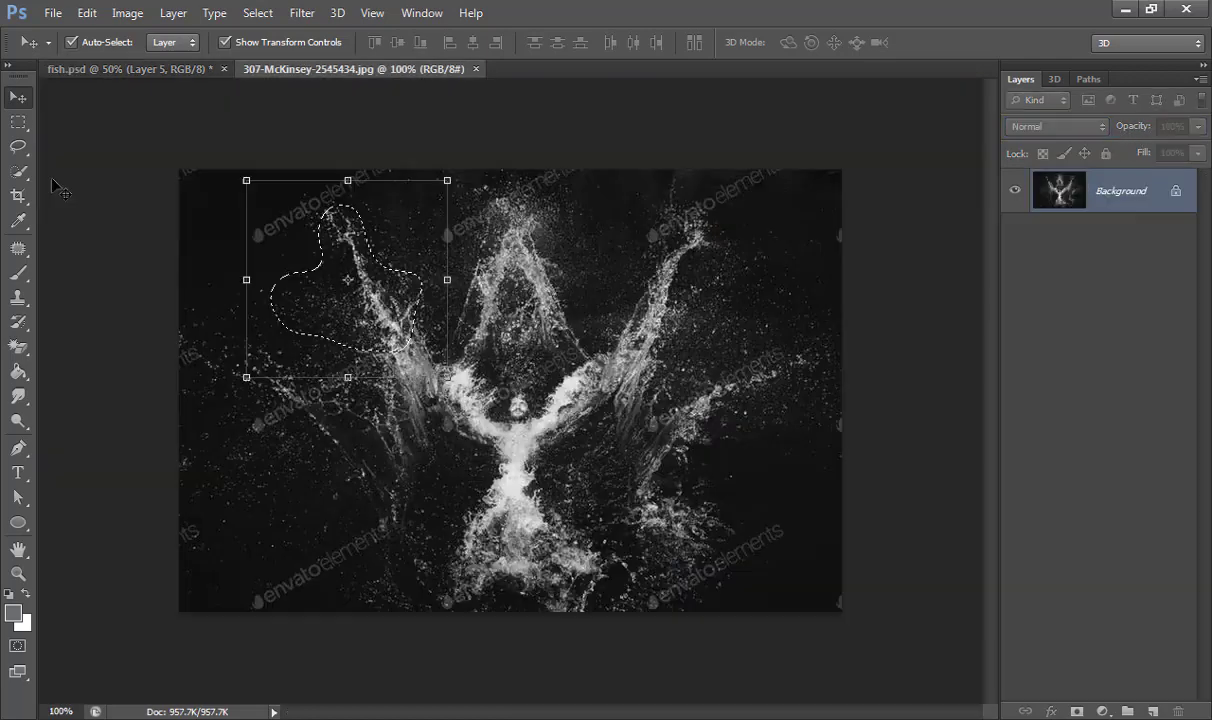
Step: Add the top splash section from the photo into fish.psd as Layer 6
click(521, 228)
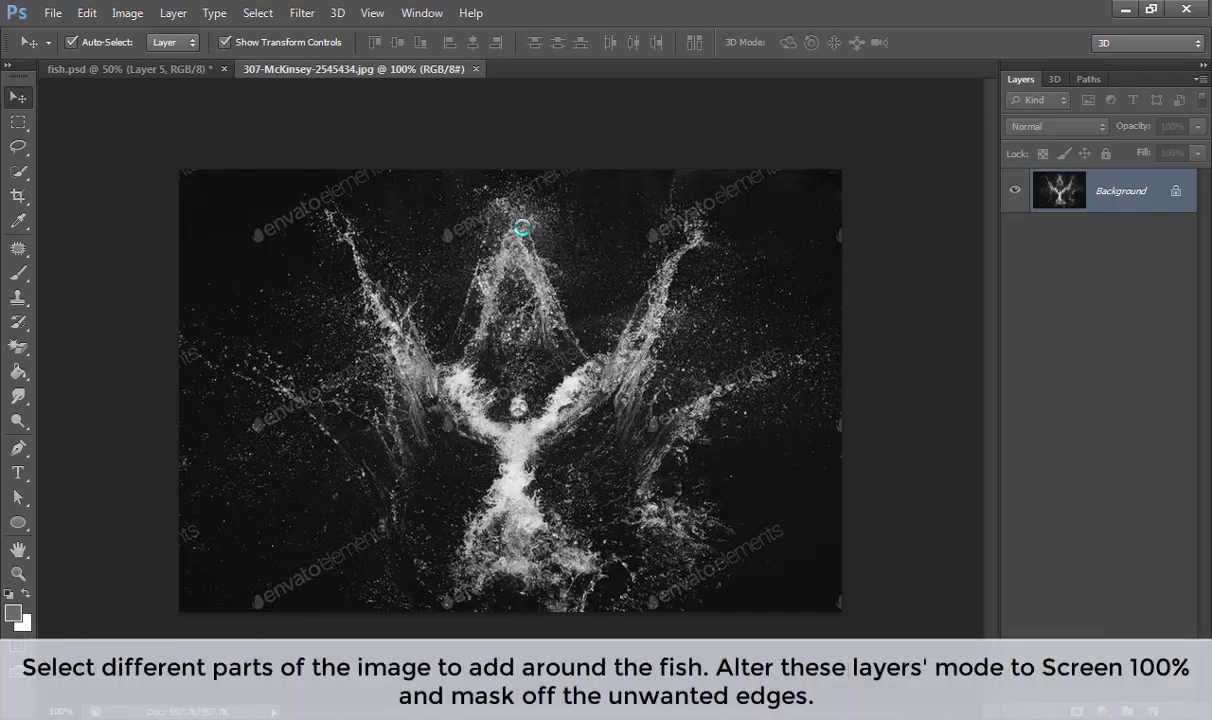
key(Return)
key(l)
drag(495, 366, 655, 458)
key(ctrl+t)
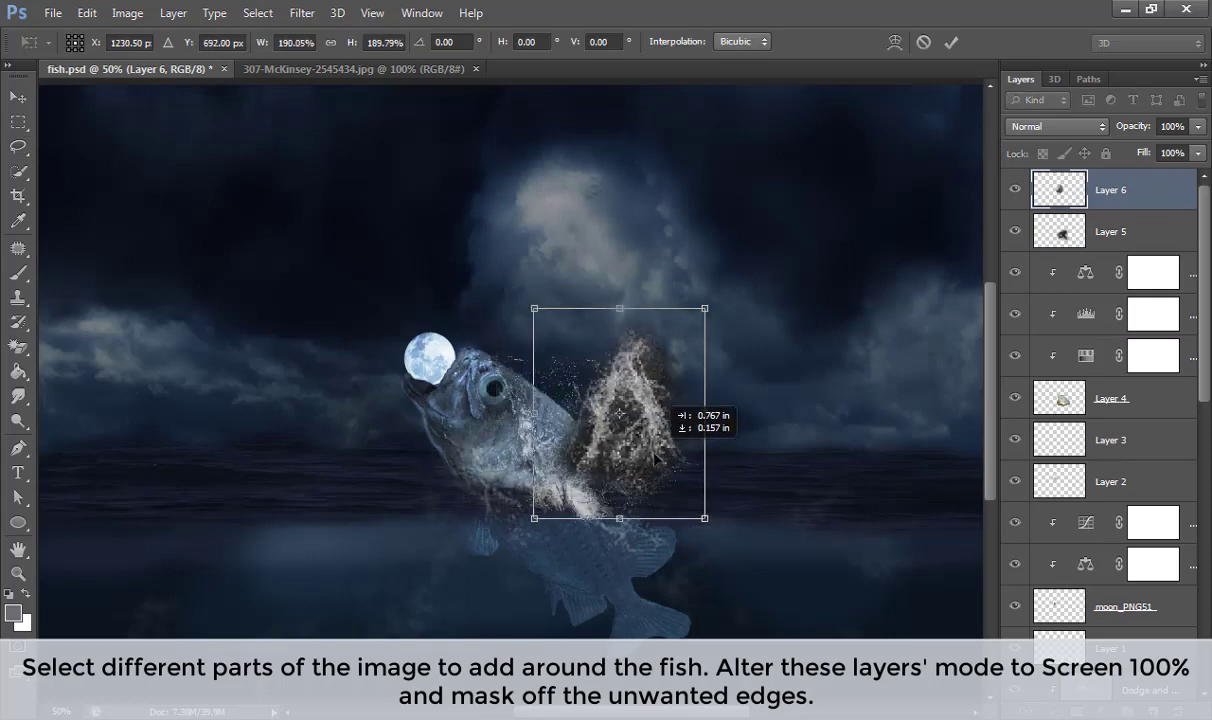
key(Return)
key(ctrl+Tab)
Step: Paste another splash section as Layer 7, enlarged and placed right of the fish
mouse_move(648, 230)
mouse_down()
mouse_move(675, 383)
mouse_move(600, 330)
mouse_up()
key(ctrl+c)
key(ctrl+Tab)
key(ctrl+v)
key(ctrl+t)
mouse_move(538, 390)
mouse_down()
mouse_move(581, 486)
mouse_move(617, 471)
mouse_up()
drag(474, 478, 679, 545)
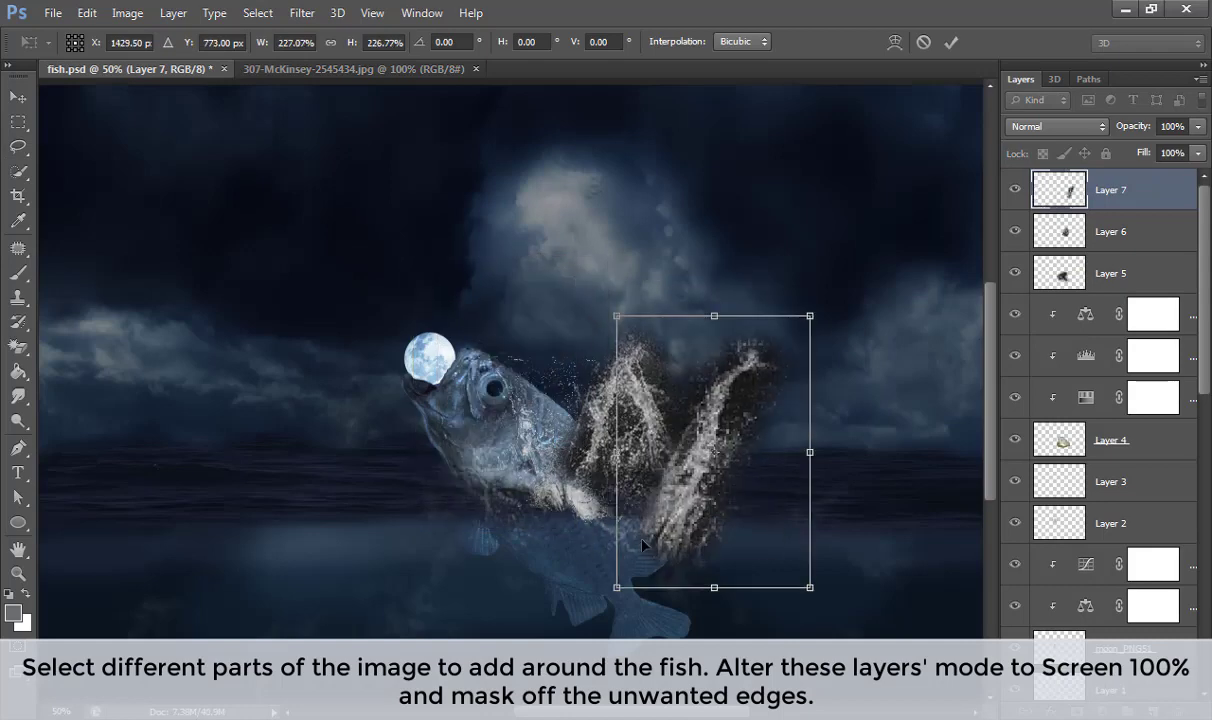
key(Return)
Step: Paste the right-hand splash as Layer 8, rotated and enlarged at the fish's lower left
key(ctrl+Tab)
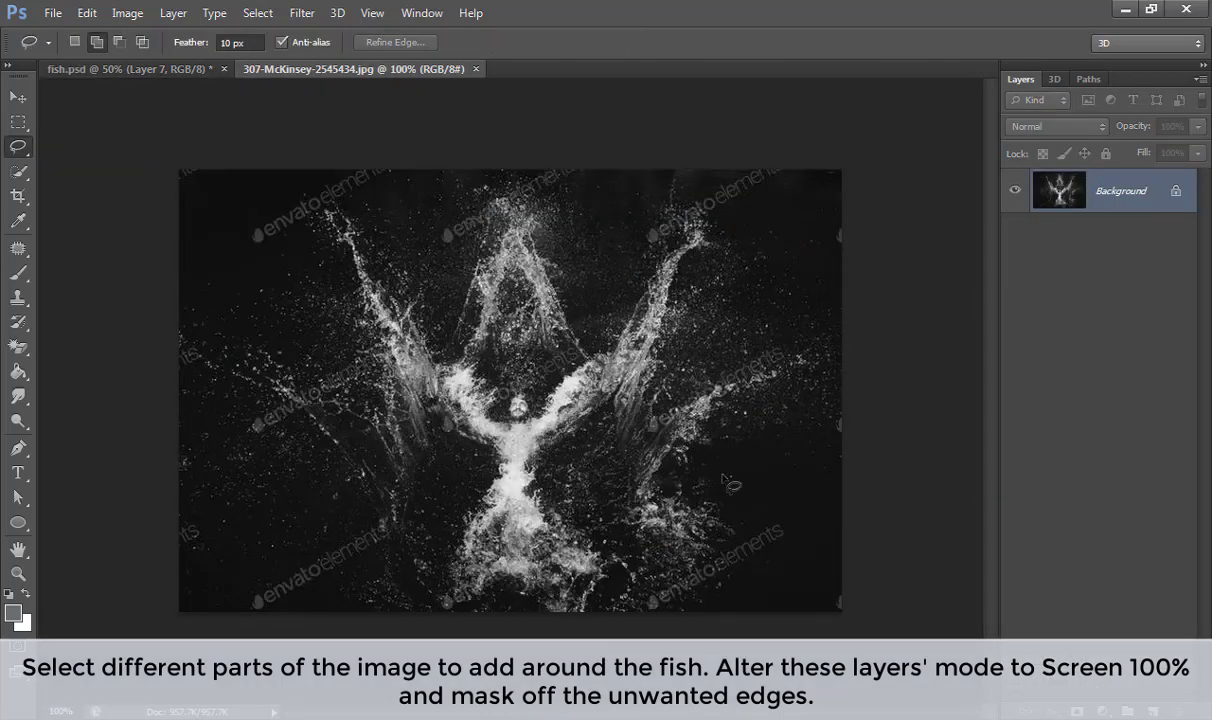
drag(690, 458, 700, 470)
key(ctrl+c)
key(ctrl+Tab)
key(ctrl+v)
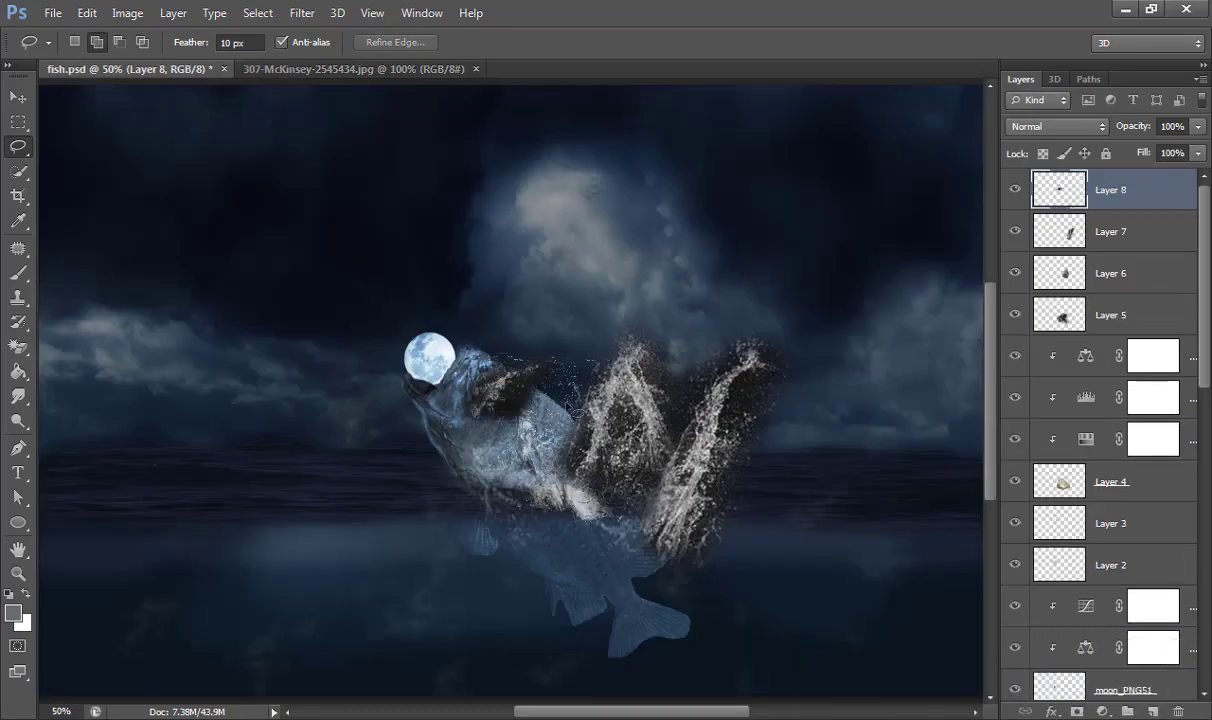
key(ctrl+t)
mouse_move(555, 298)
mouse_down()
mouse_move(514, 257)
mouse_move(473, 487)
mouse_up()
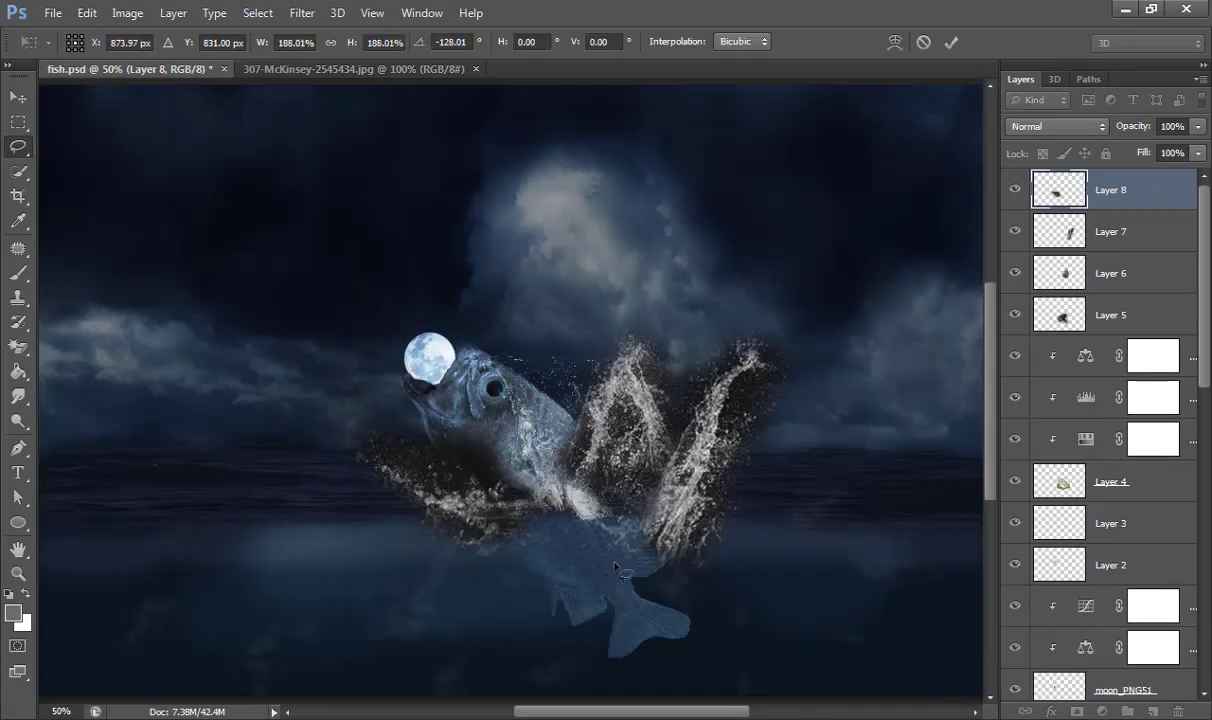
Step: Set Layers 8 and 7 to Screen blending
key(Return)
click(1058, 126)
click(1055, 285)
key(alt+bracketleft)
click(1058, 126)
Step: Set Layer 6 to Screen blending
click(1055, 285)
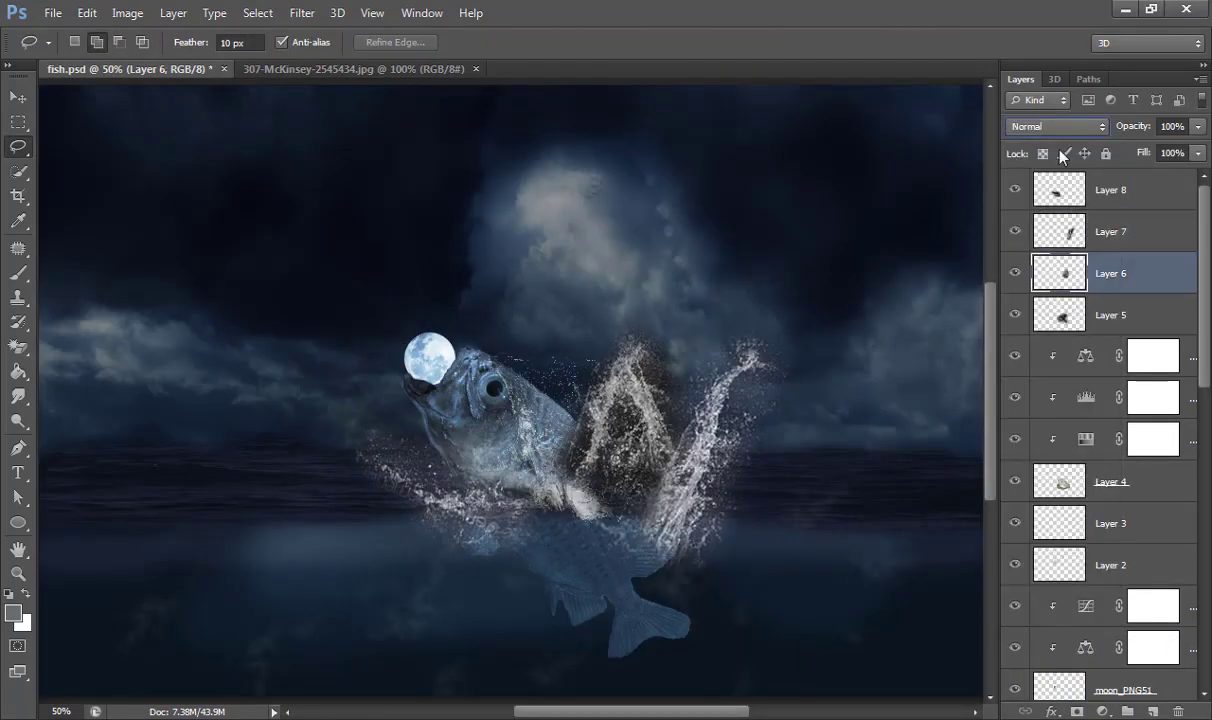
click(1058, 126)
click(1040, 296)
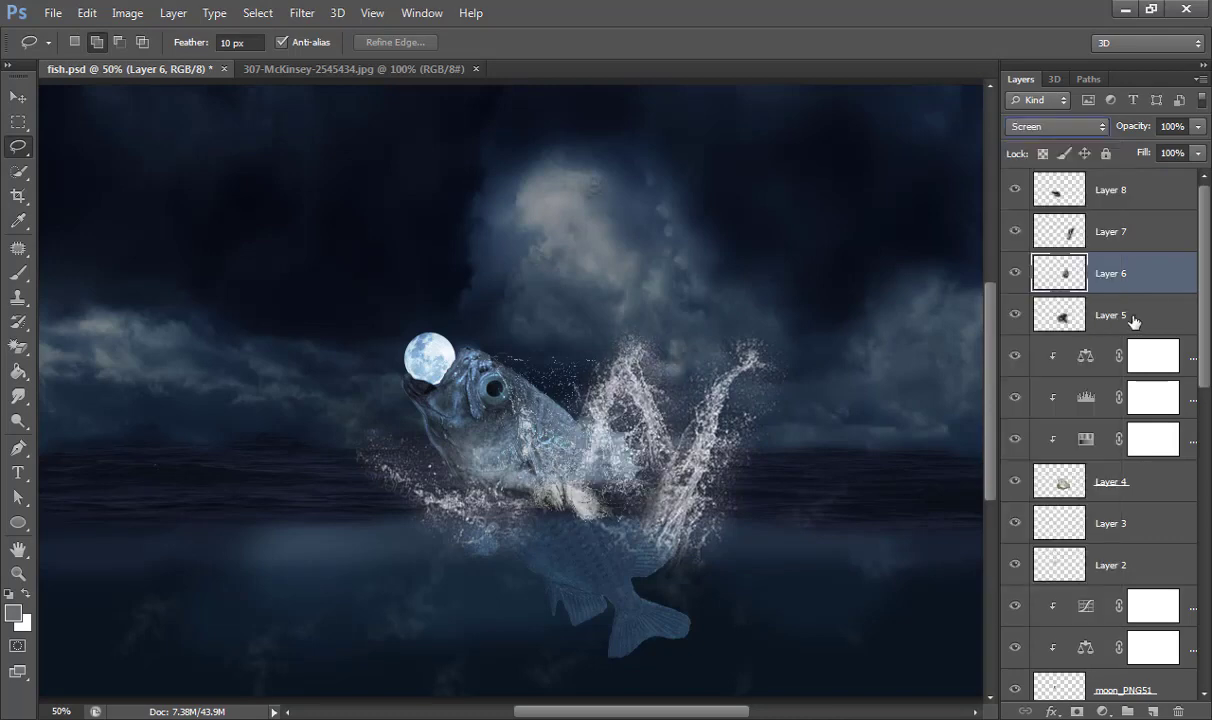
Step: Merge splash Layers 8, 7 and 6 down into Layer 5
click(1115, 313)
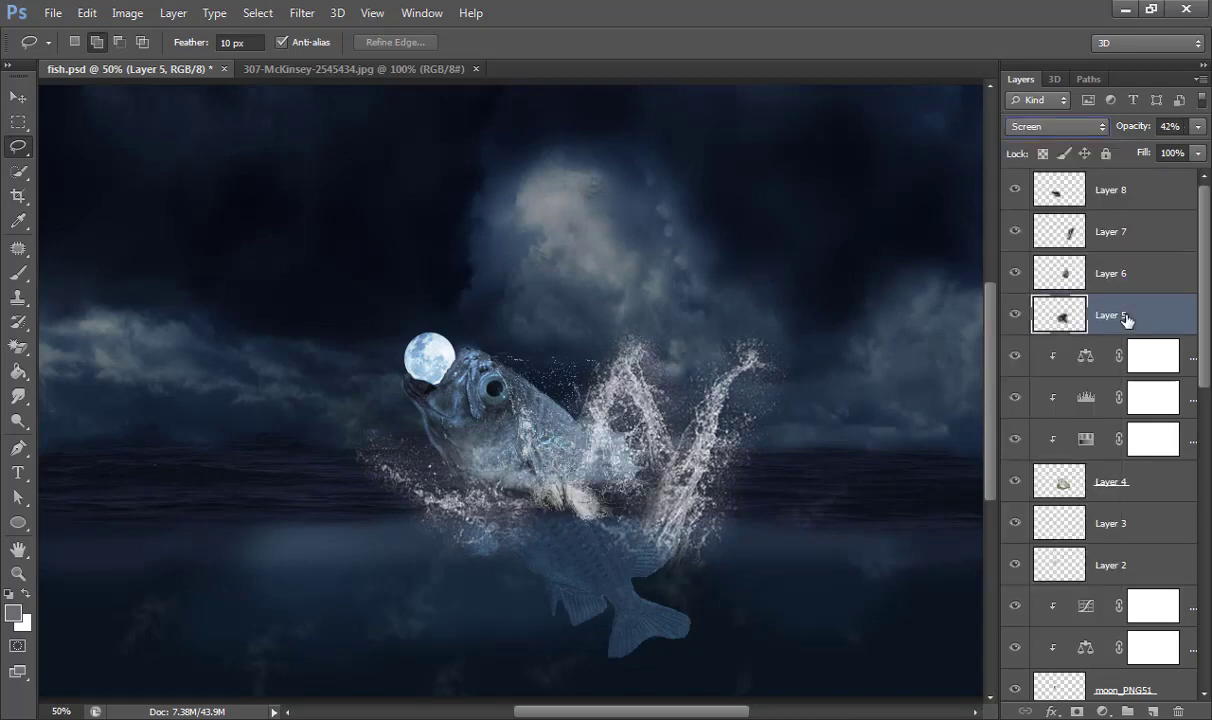
click(1124, 192)
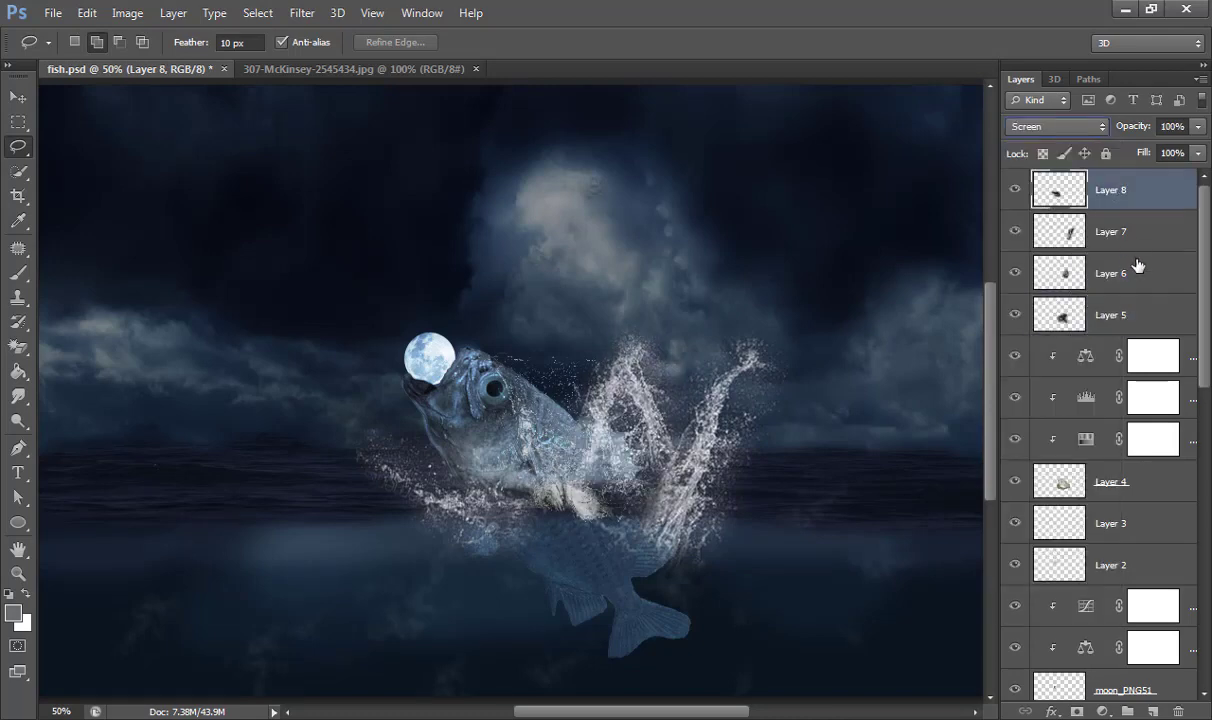
key(ctrl+e)
key(ctrl+e)
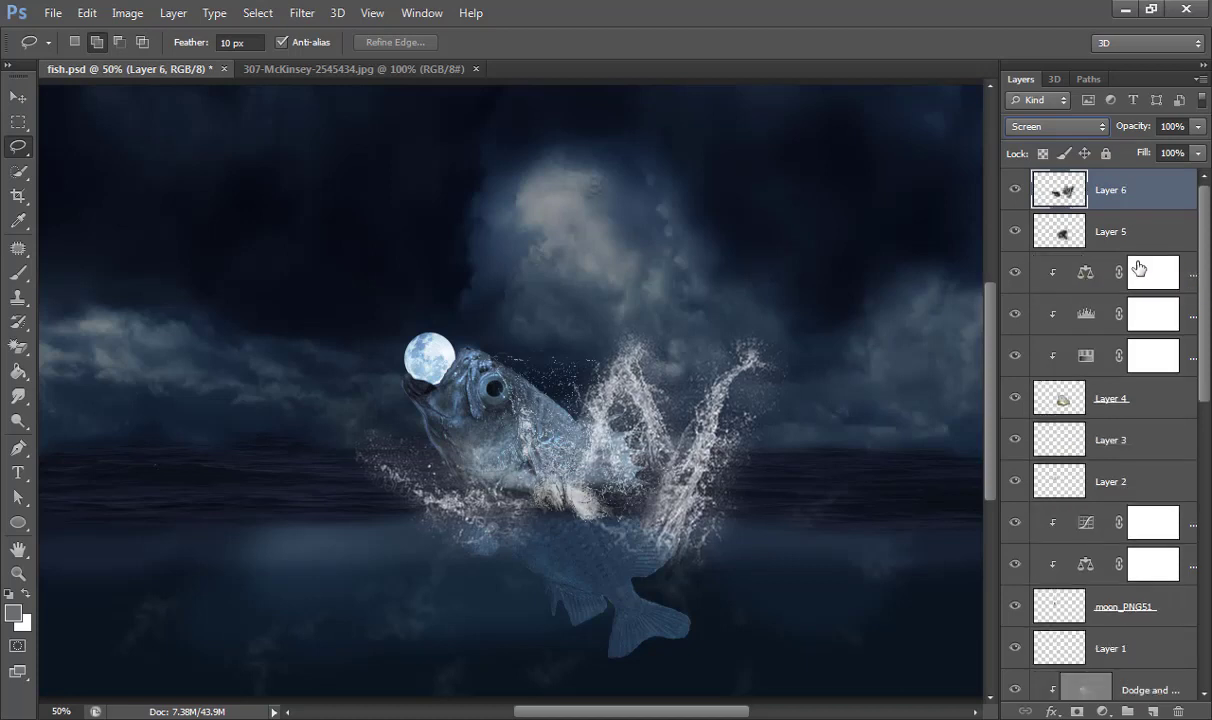
key(ctrl+e)
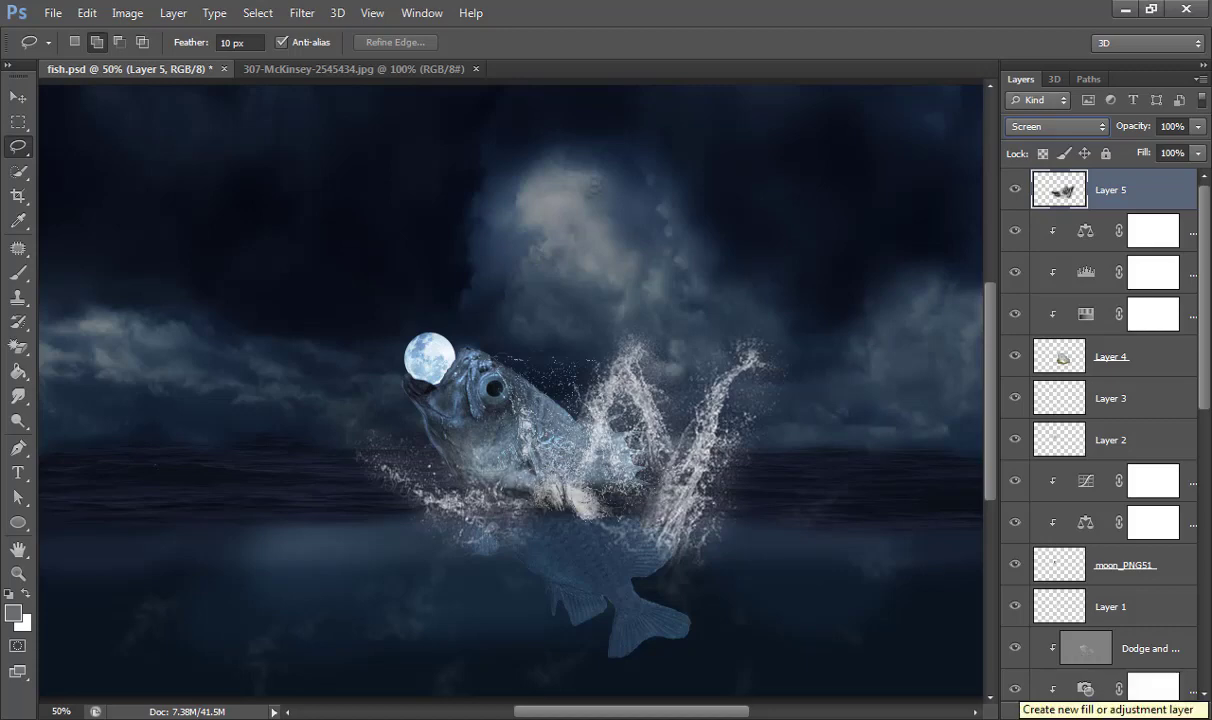
Step: Add a Levels adjustment clipped to Layer 5 with input levels 126, 1.00, 255
click(1102, 711)
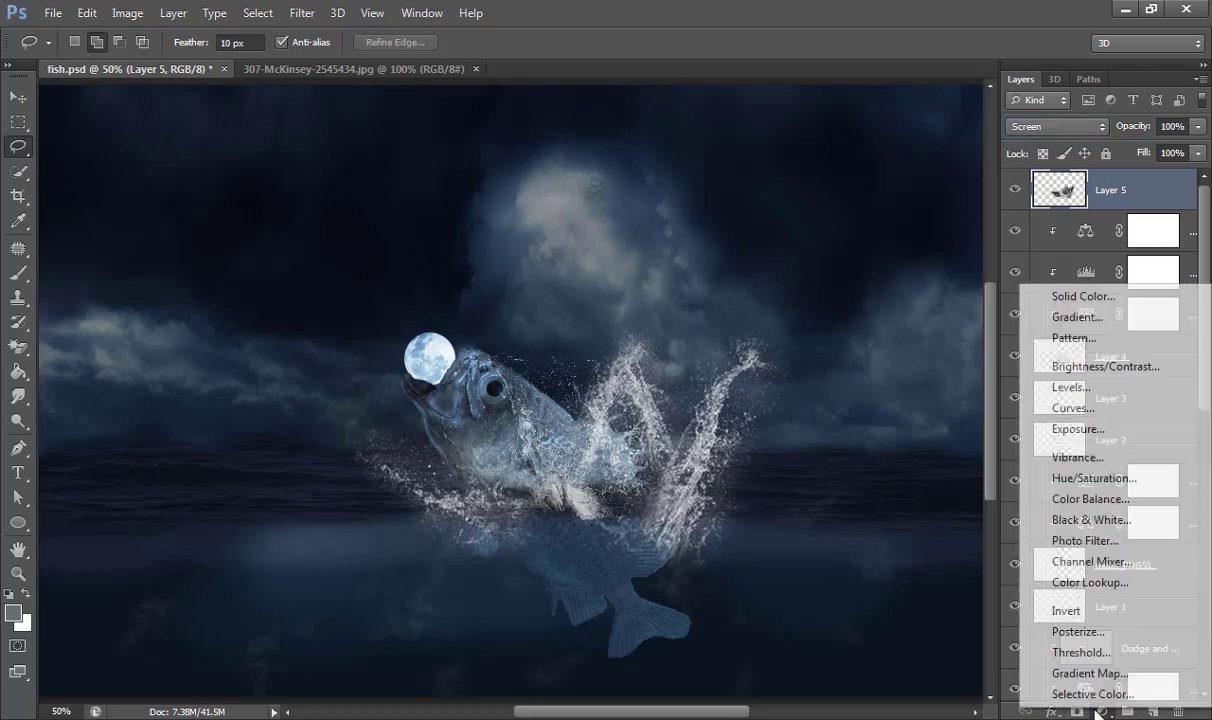
click(1071, 388)
click(774, 556)
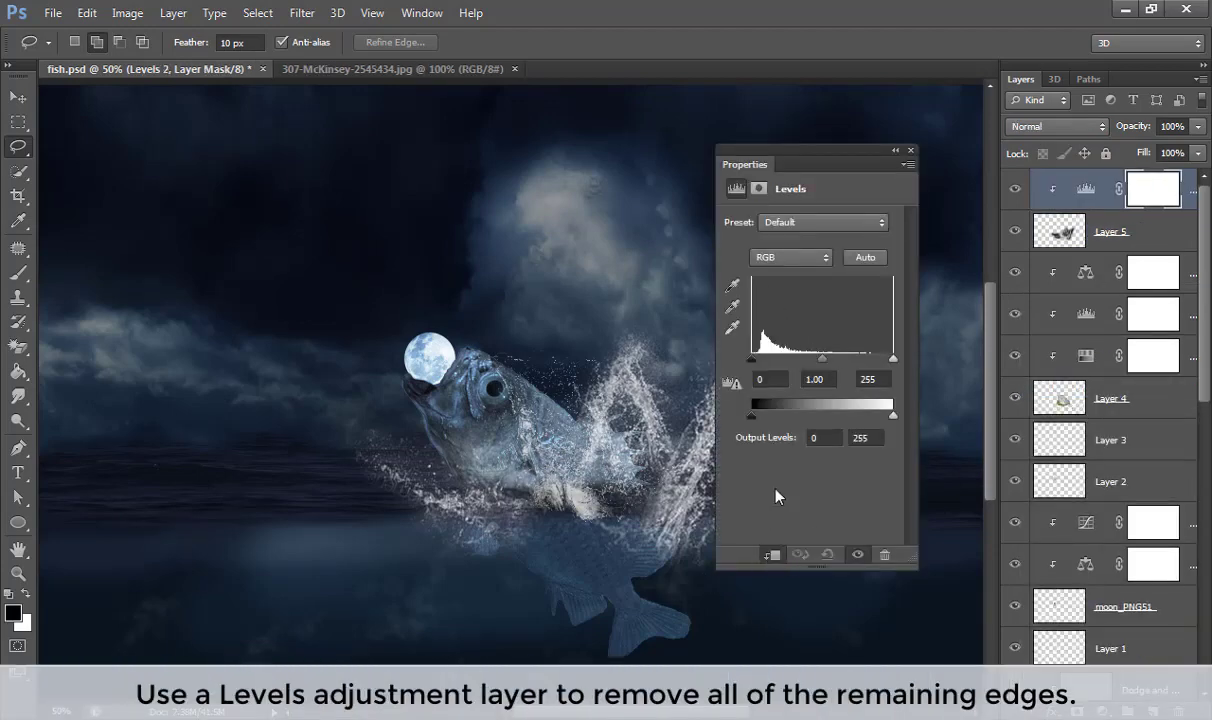
click(760, 379)
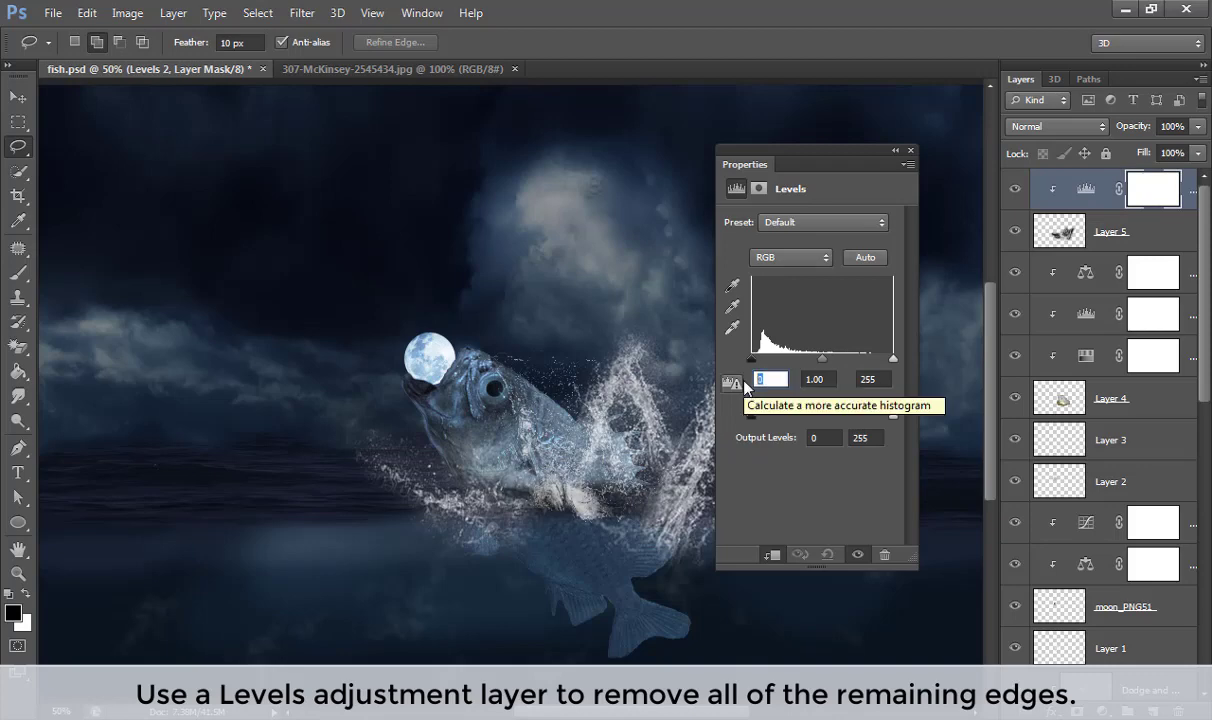
text(106)
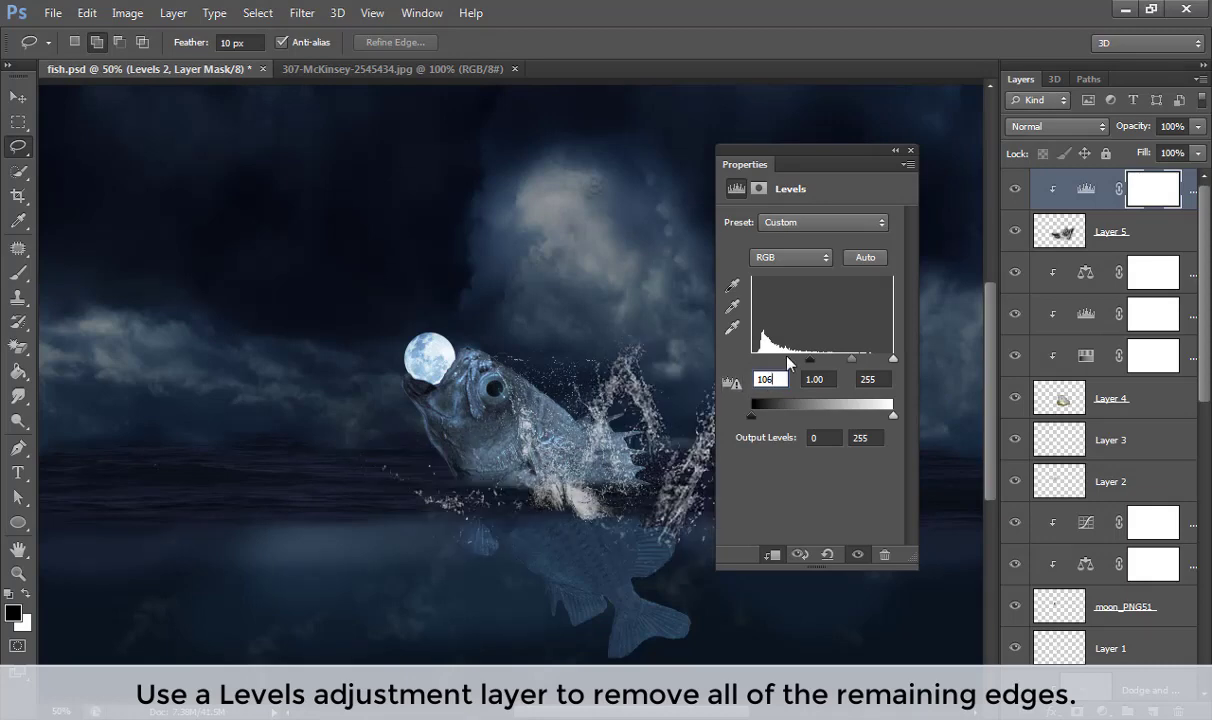
drag(810, 359, 823, 367)
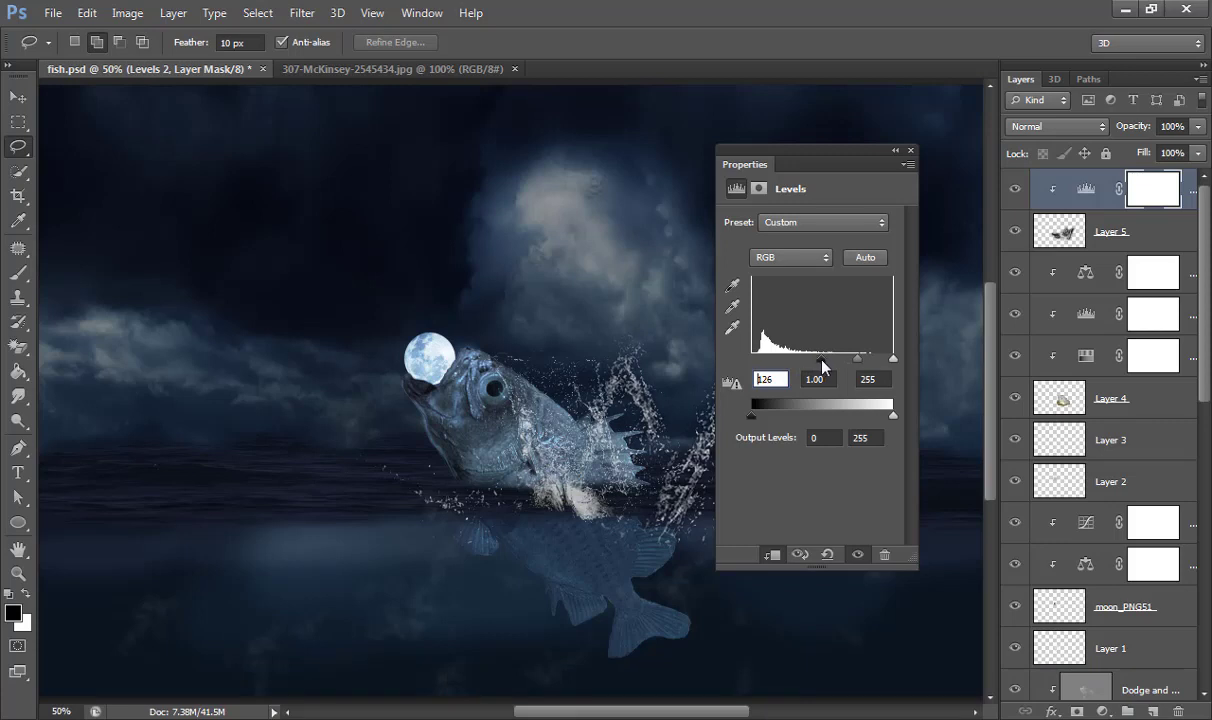
click(910, 151)
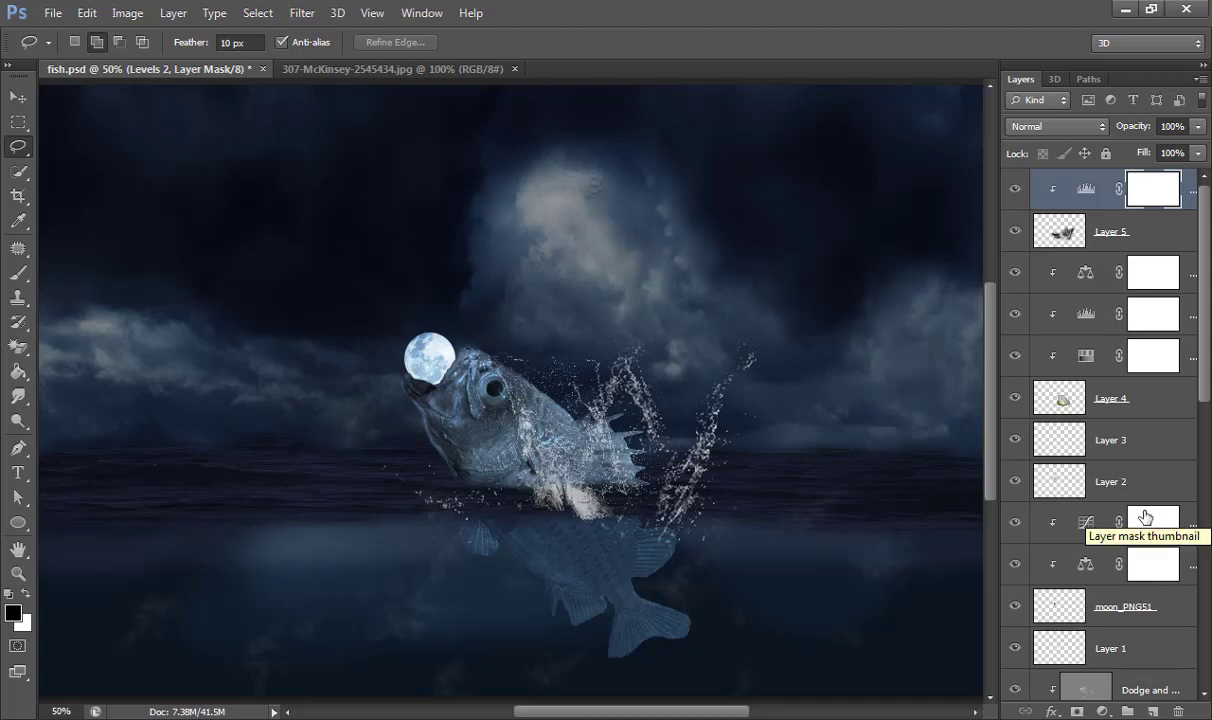
click(1102, 711)
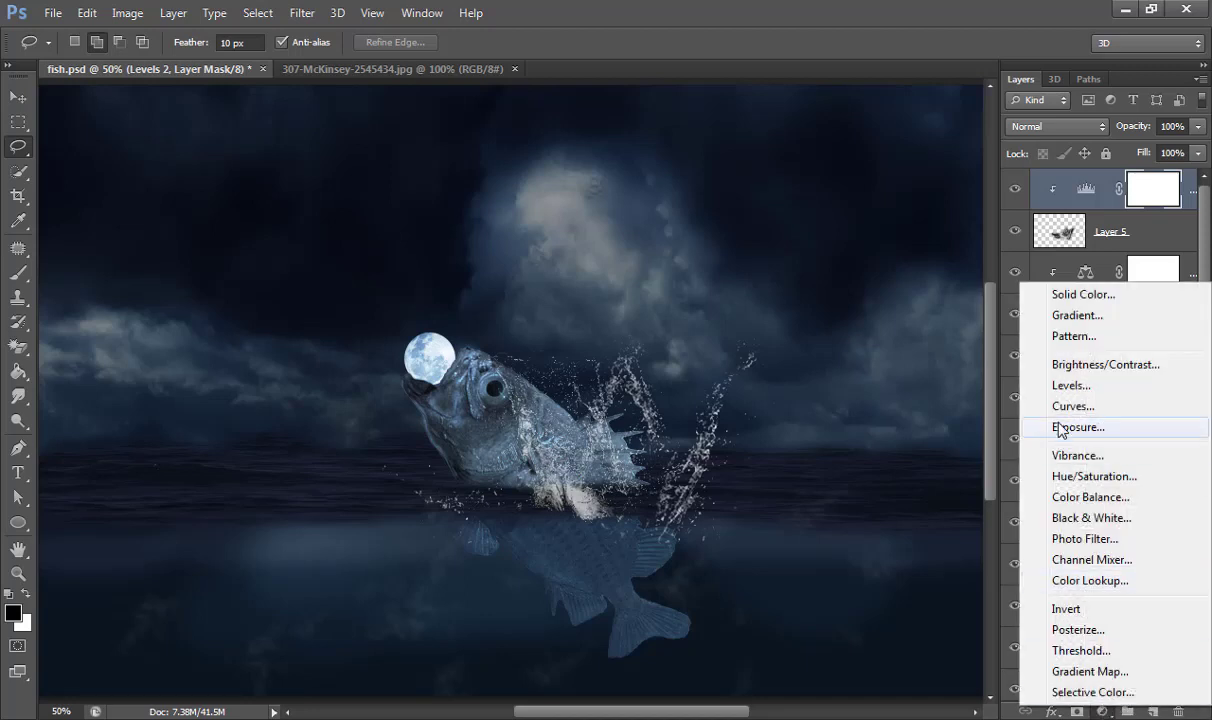
Step: Add a clipped Color Balance with midtones Cyan–Red -15 and Yellow–Blue +24, then save fish.psd
click(1089, 497)
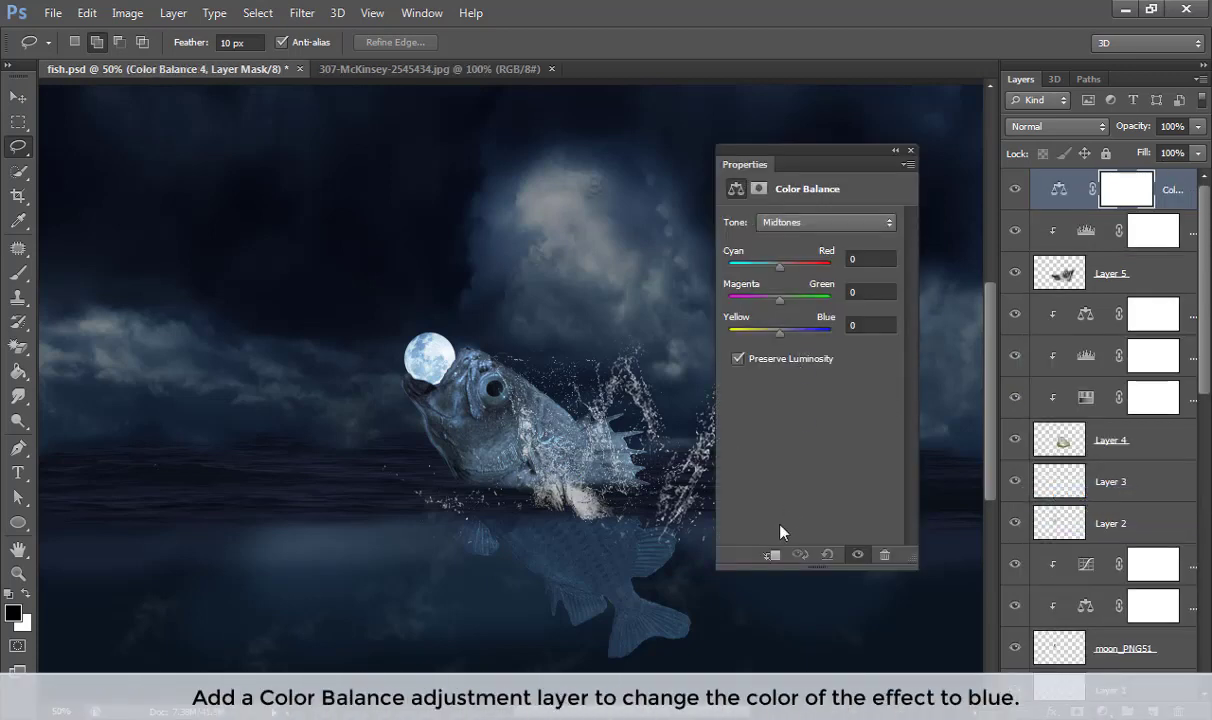
click(771, 554)
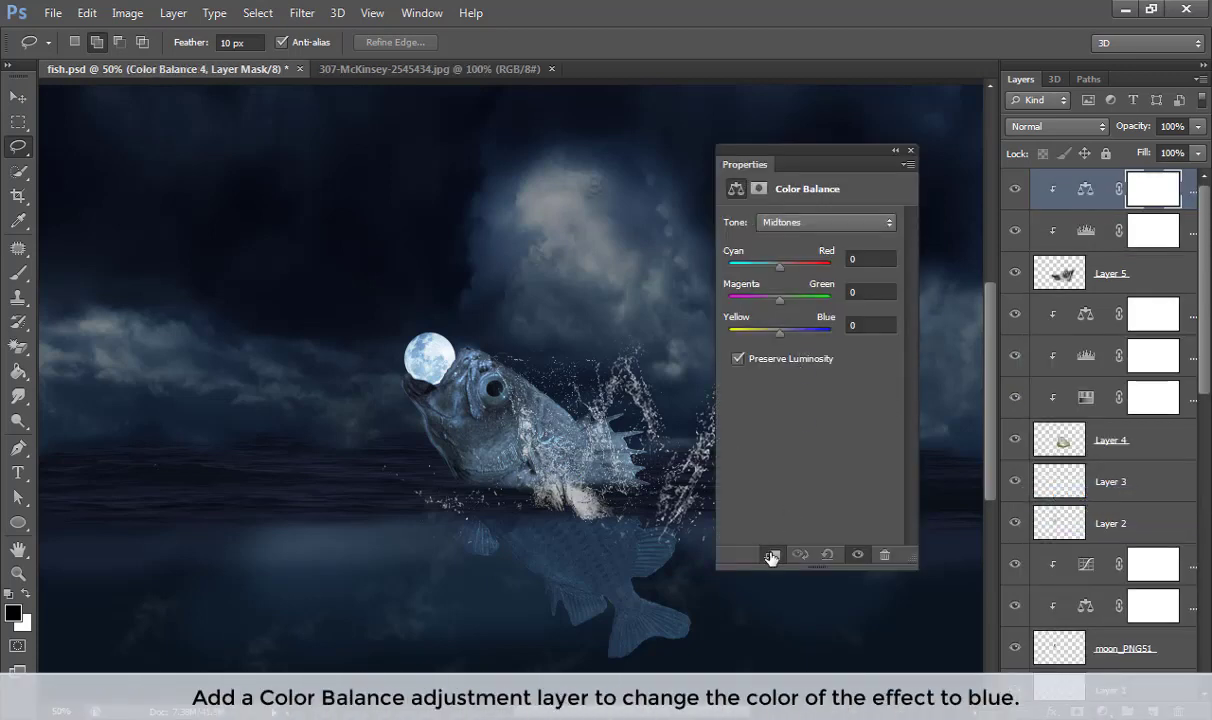
click(771, 268)
drag(779, 333, 792, 334)
click(910, 150)
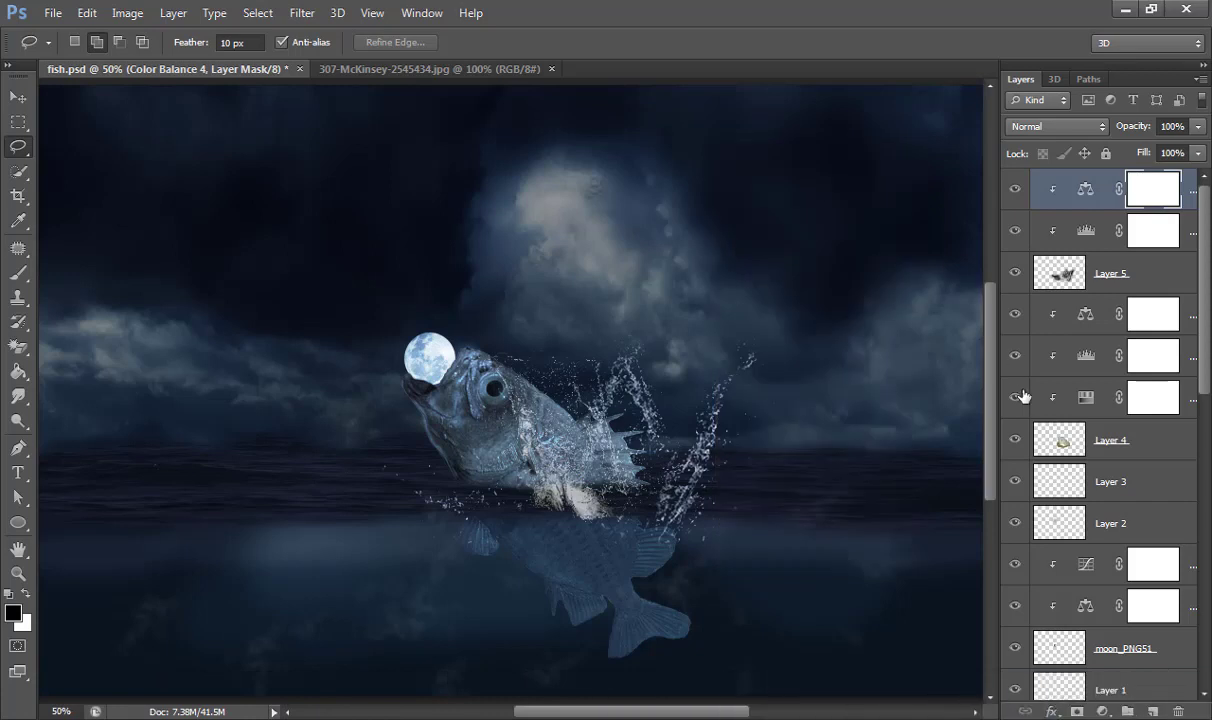
key(ctrl+s)
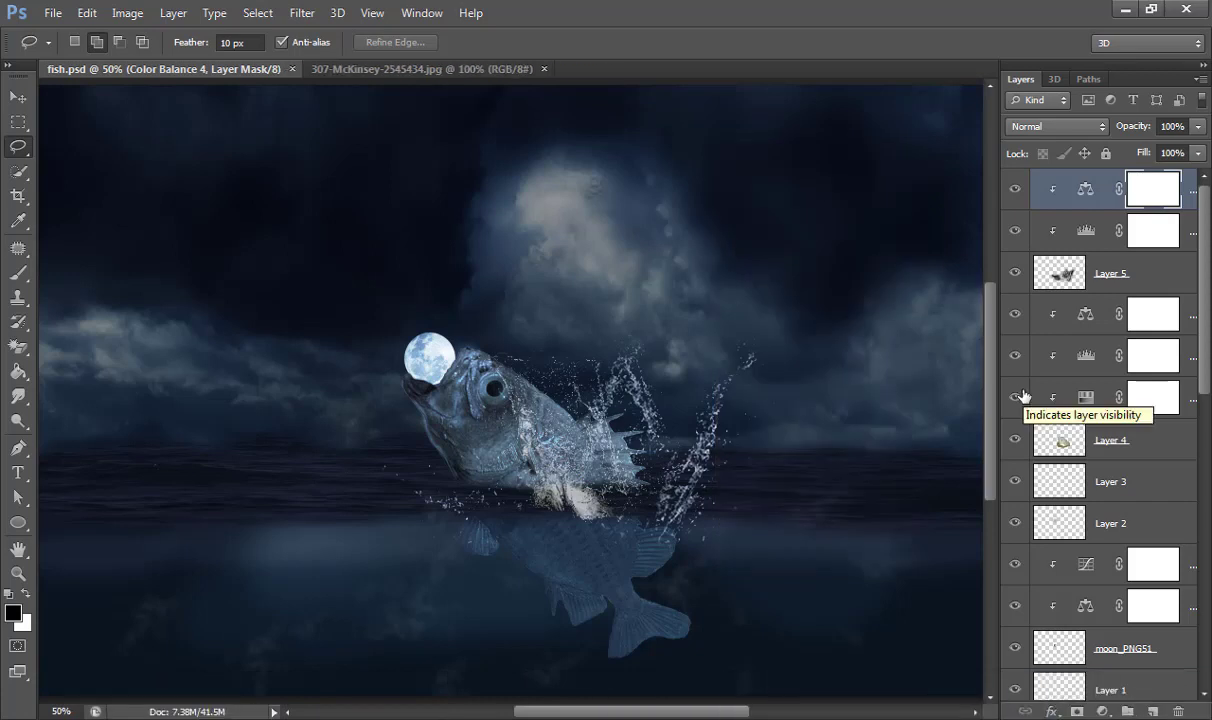
Step: Add Layer 6 above Curves 4 in Overlay mode, filled with 50% gray and clipped below
scroll(1022, 397, down, 5)
scroll(1060, 420, down, 5)
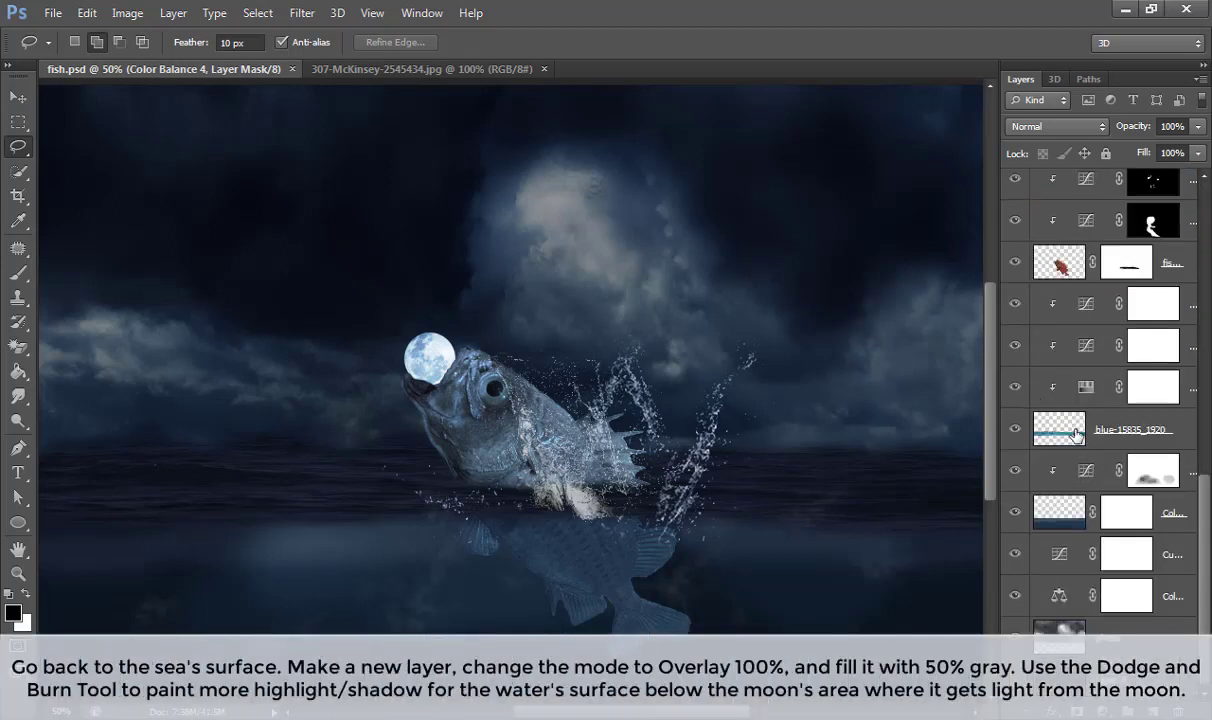
click(1040, 295)
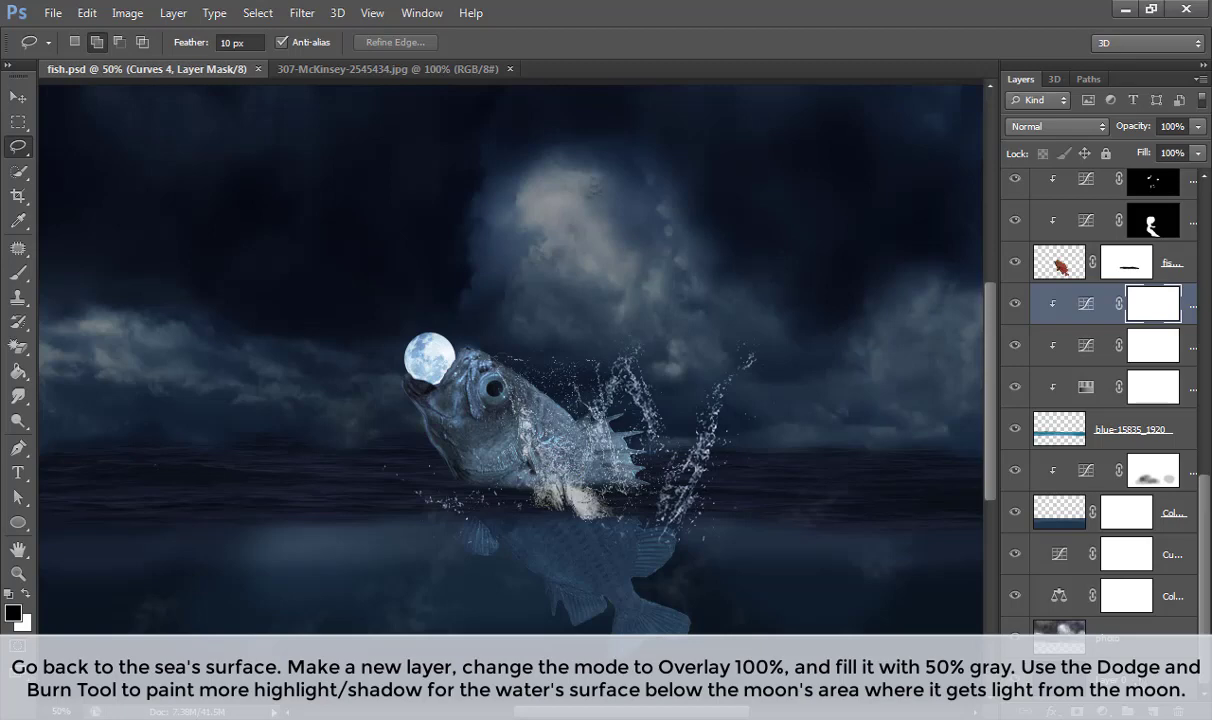
click(1199, 78)
click(1081, 87)
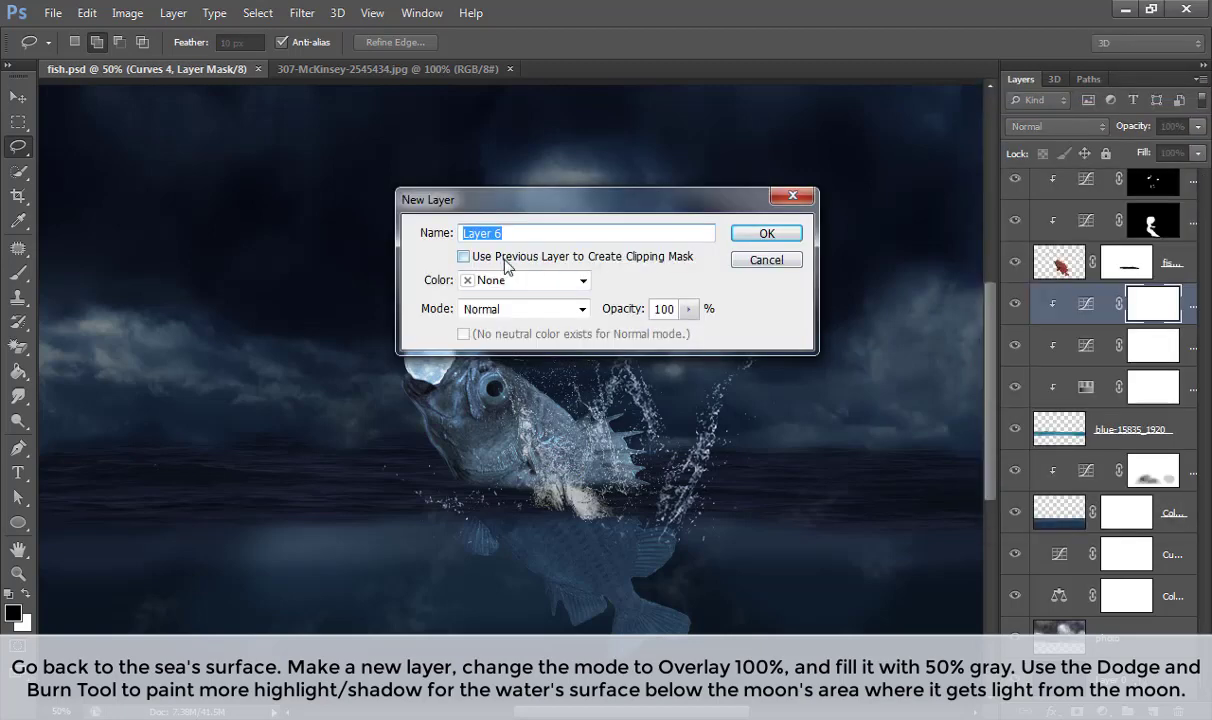
click(520, 309)
click(470, 238)
click(503, 336)
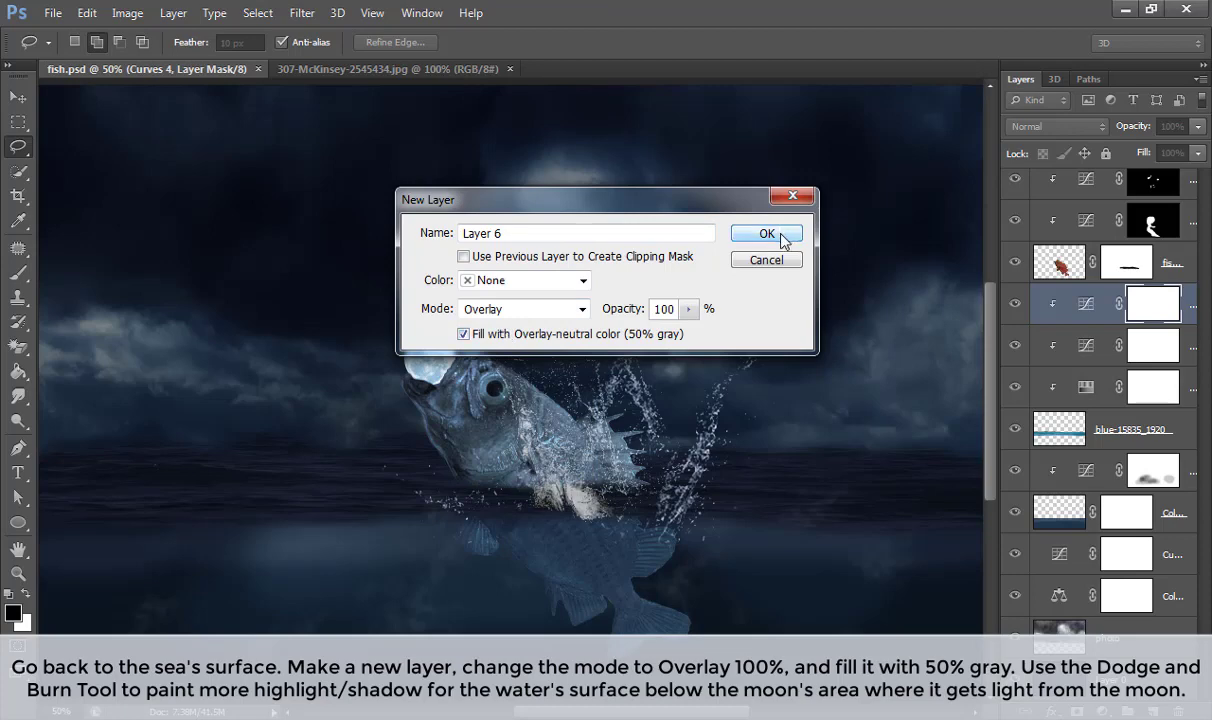
click(549, 256)
click(766, 233)
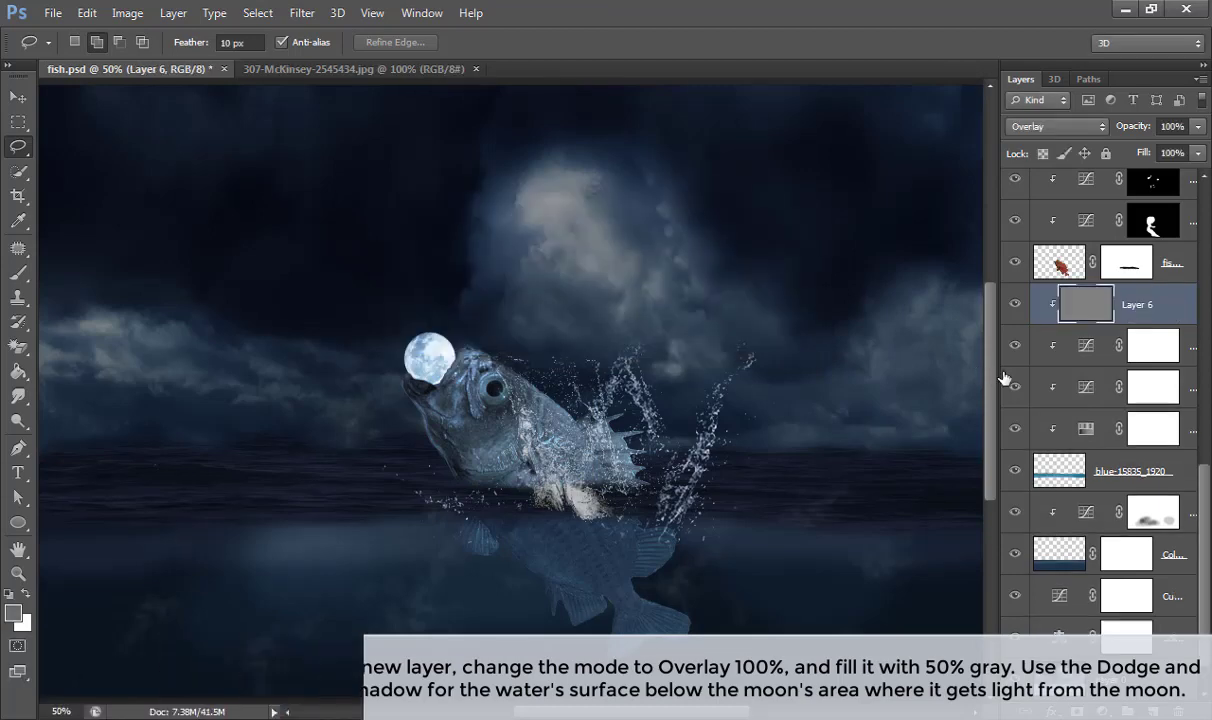
Step: Paint light along the sea surface on Layer 6 with a 175 px soft brush
key(b)
click(95, 42)
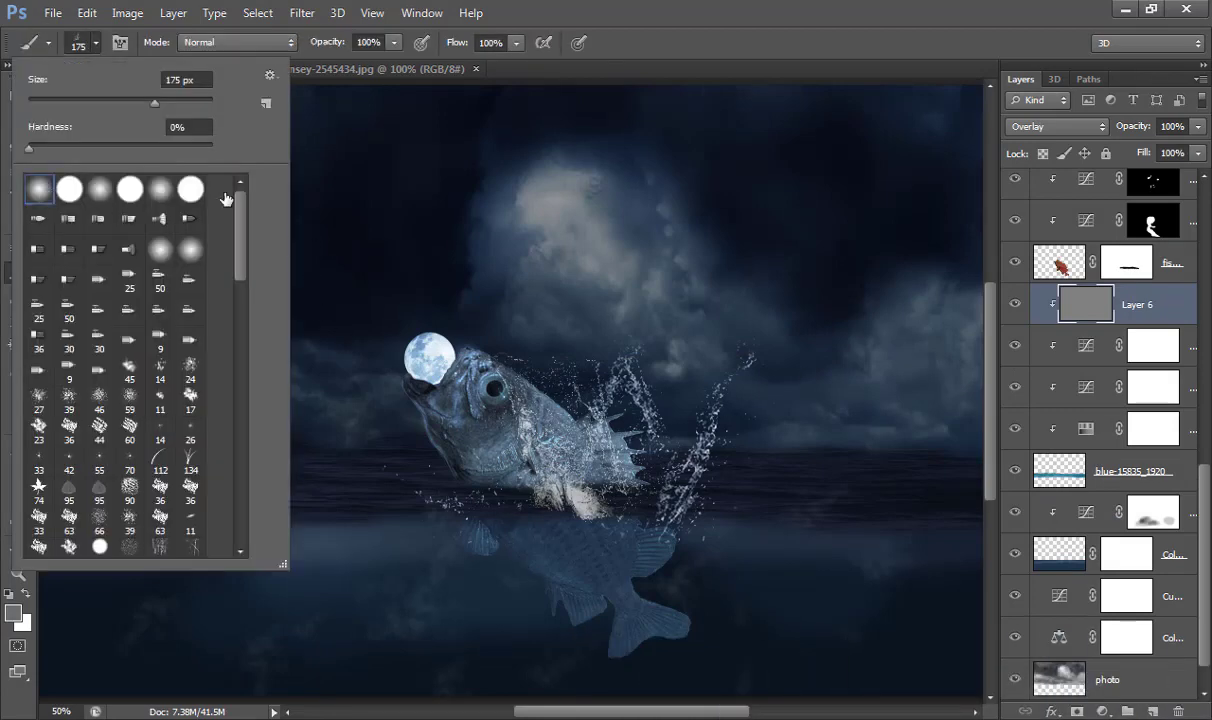
click(172, 442)
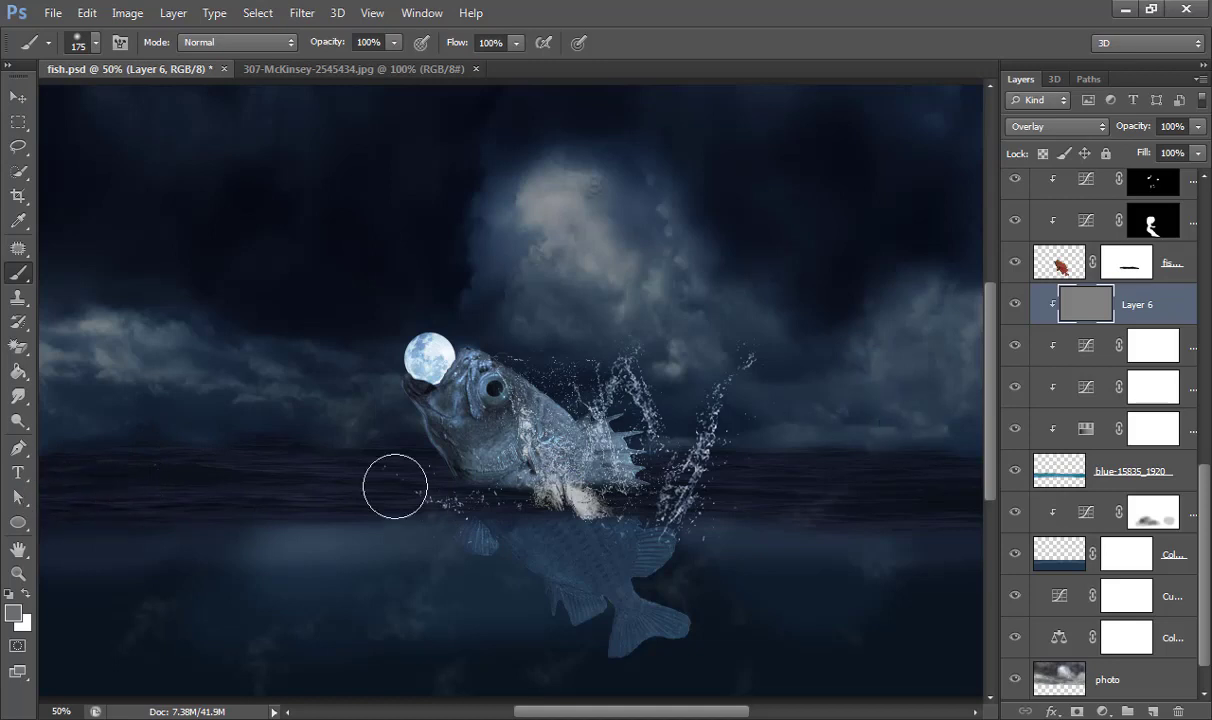
mouse_move(54, 470)
mouse_down()
mouse_move(687, 474)
mouse_move(979, 458)
mouse_move(862, 505)
mouse_up()
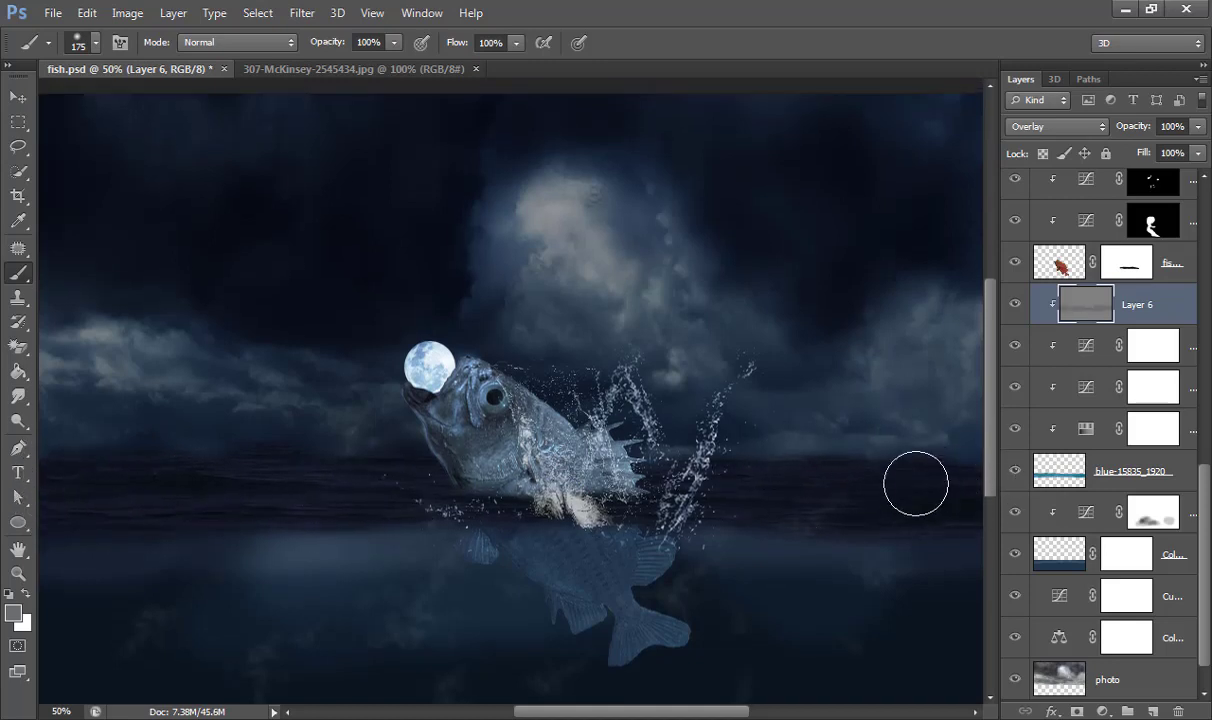
Step: Move Layer 6 down below the three adjustment layers, just above blue-15835_1920
key(ctrl+minus)
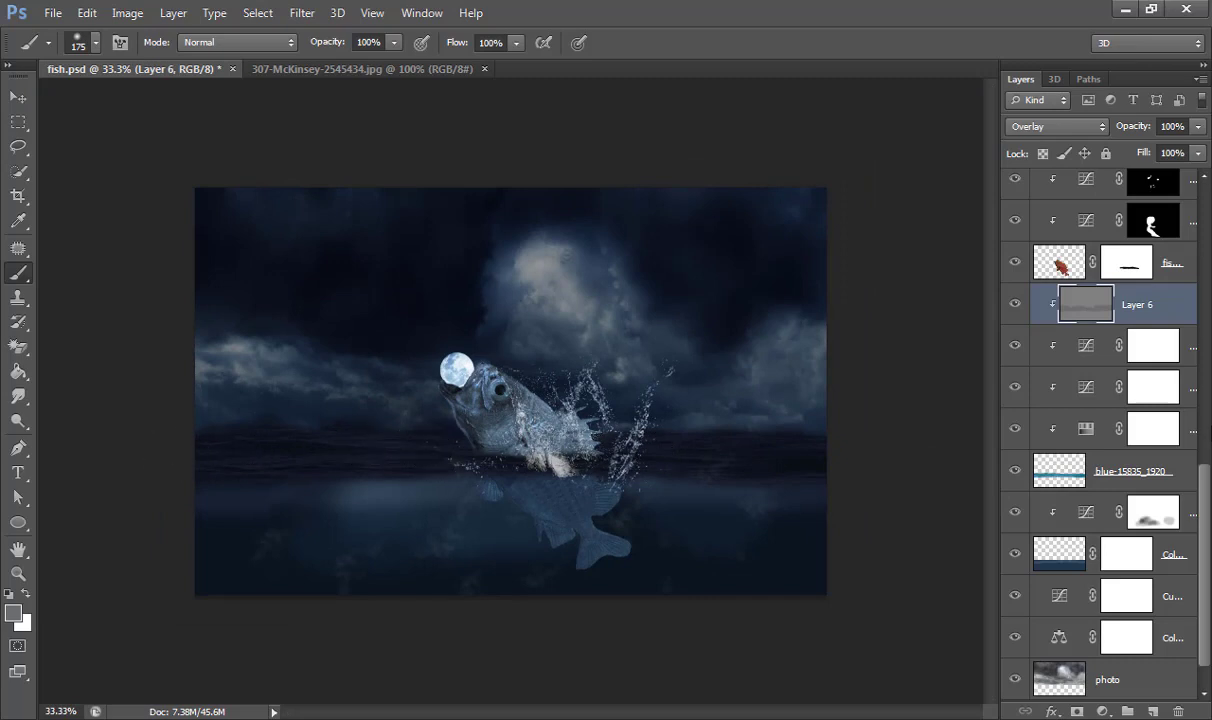
key(ctrl+plus)
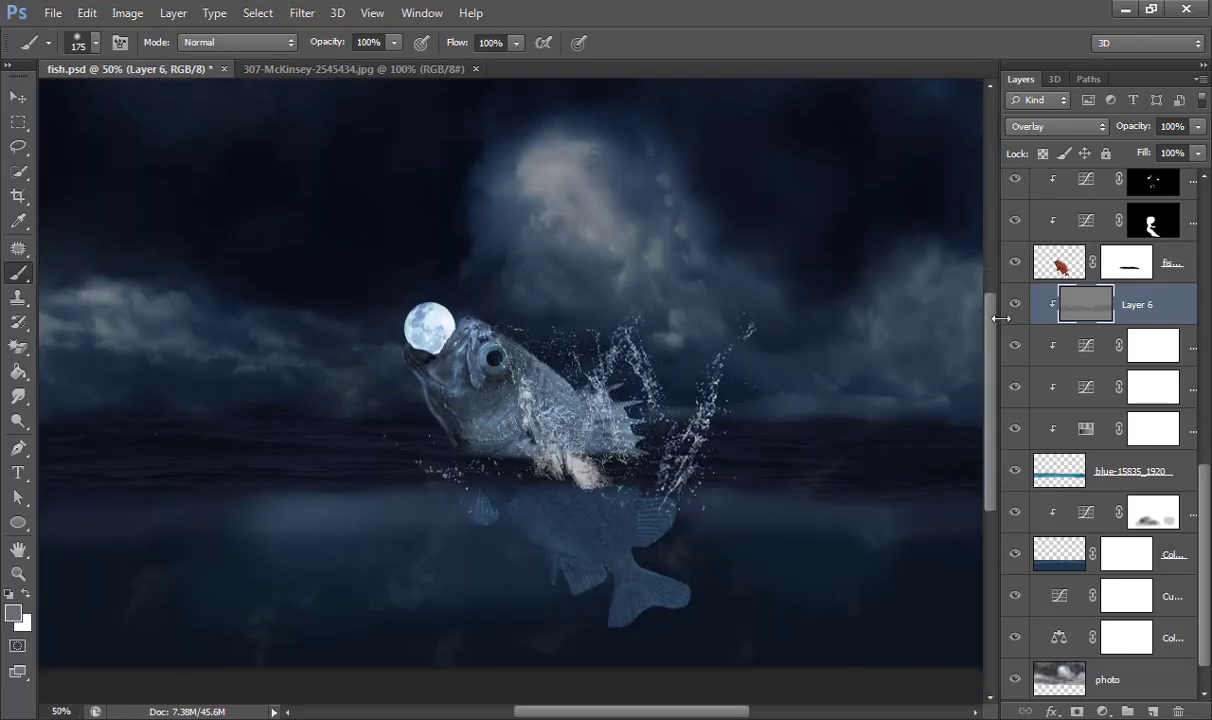
drag(1097, 300, 1152, 433)
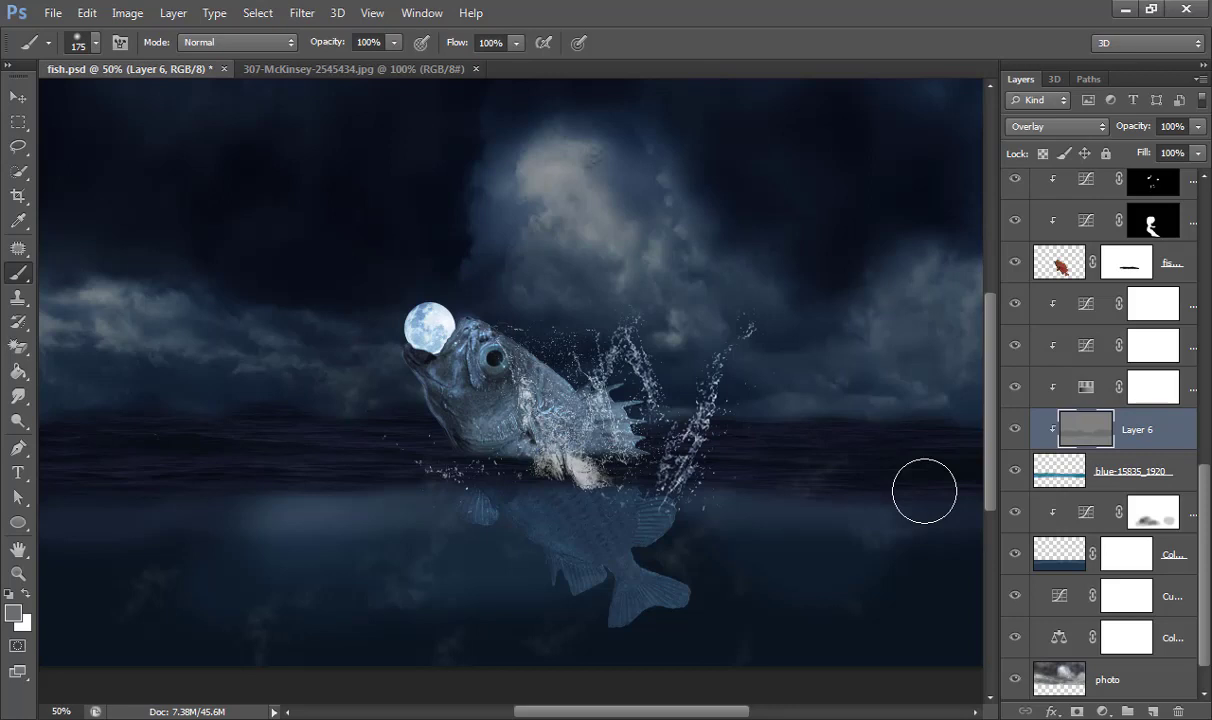
scroll(1110, 420, up, 5)
Step: Make the fishpng layer the active layer in the Layers panel
scroll(1110, 300, up, 5)
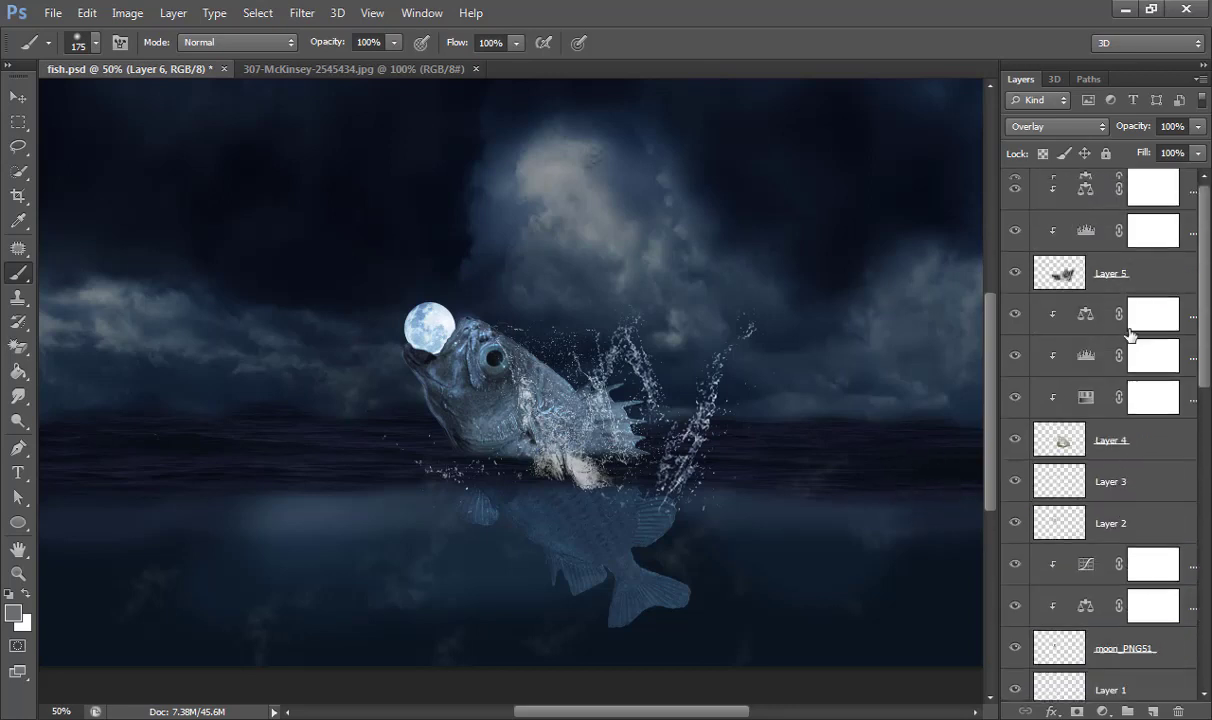
click(1050, 188)
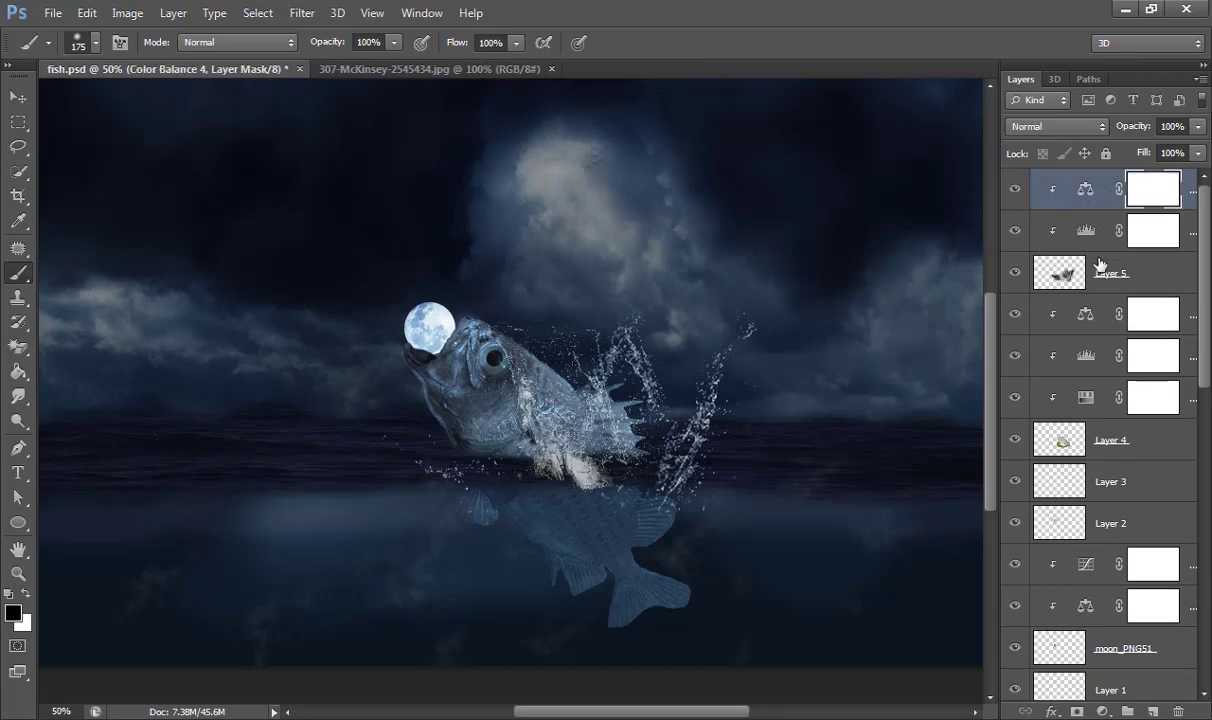
scroll(1080, 400, down, 6)
scroll(1106, 530, down, 10)
scroll(1100, 520, up, 1)
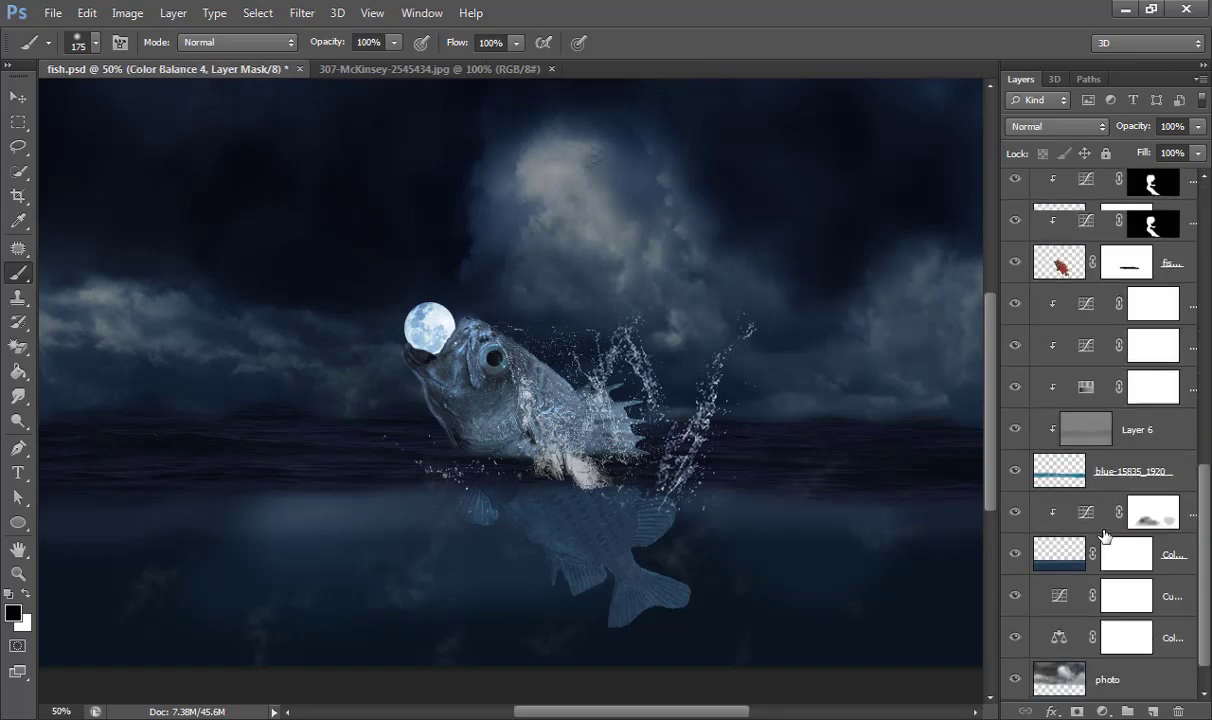
scroll(1040, 500, up, 2)
click(1010, 340)
scroll(1053, 393, up, 2)
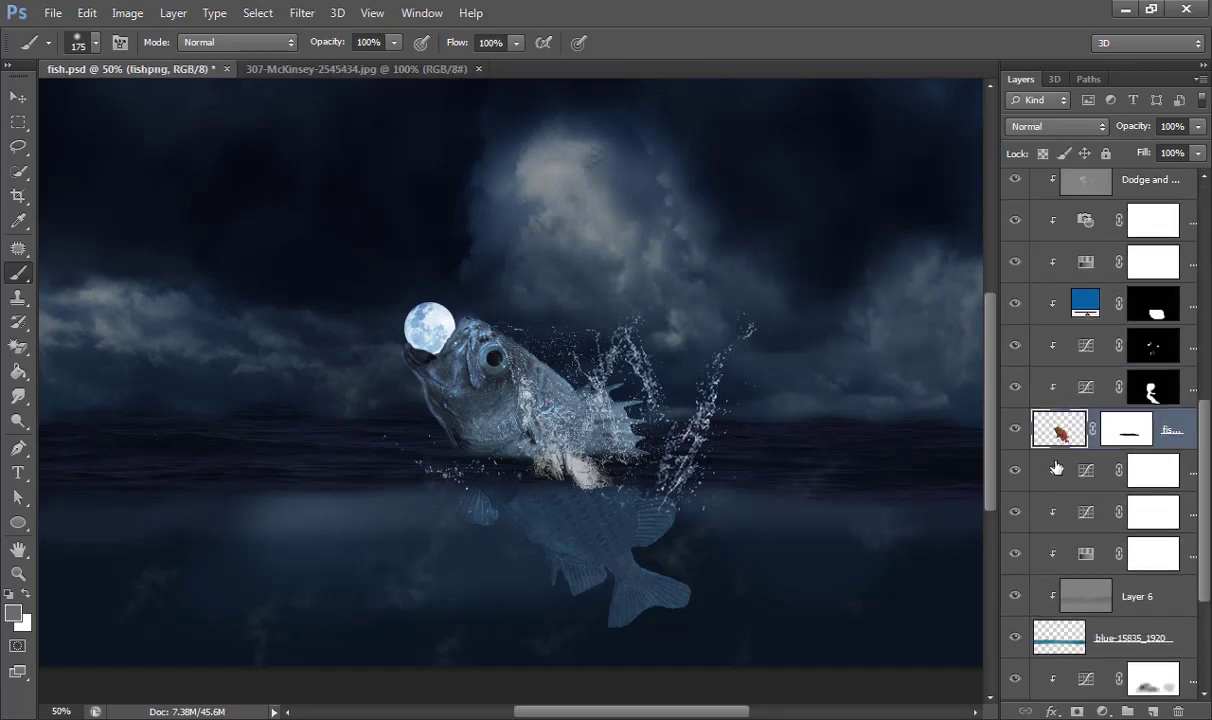
Step: Lasso the central fish-and-sky area and add a Curves layer mapping input 128 to 104
key(l)
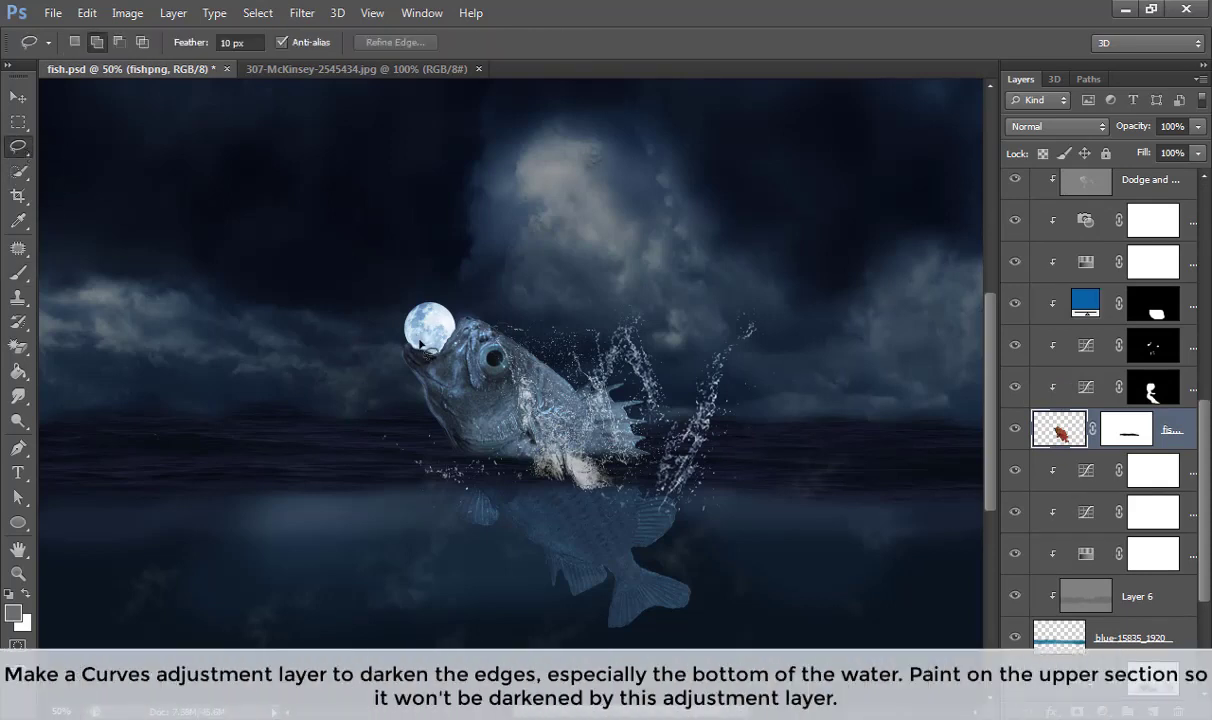
mouse_move(770, 83)
mouse_down()
mouse_move(871, 352)
mouse_move(570, 516)
mouse_move(321, 87)
mouse_up()
click(1101, 710)
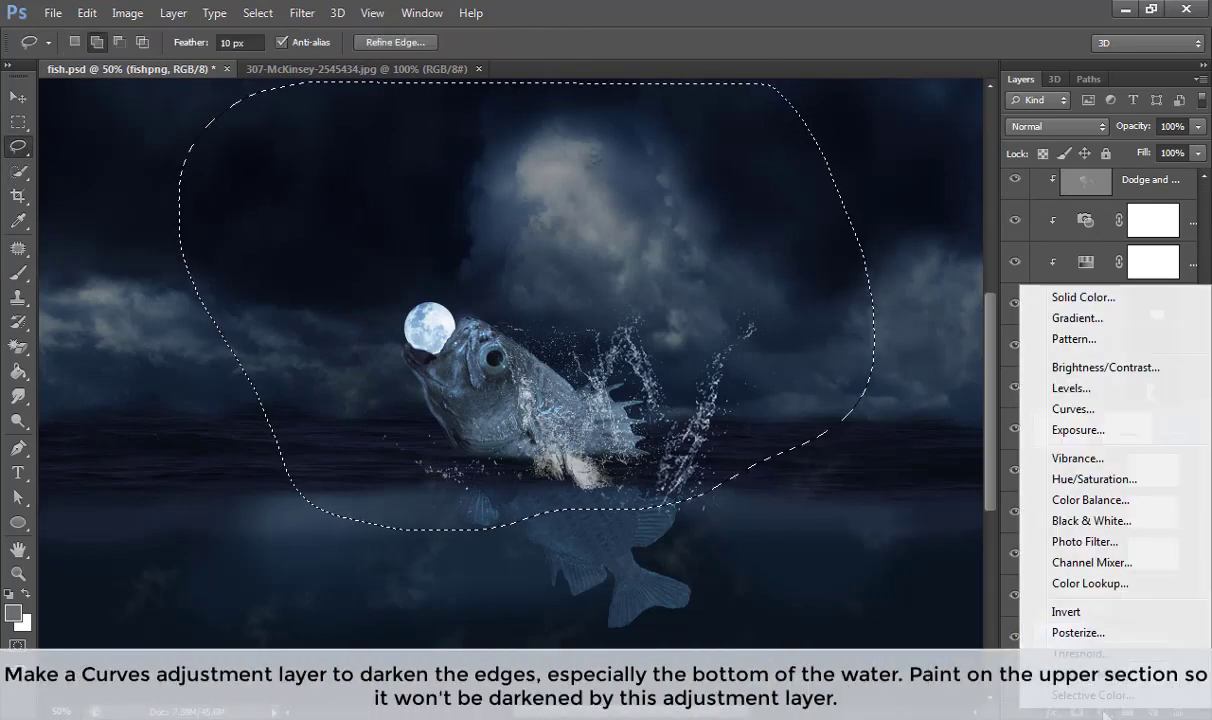
click(1073, 410)
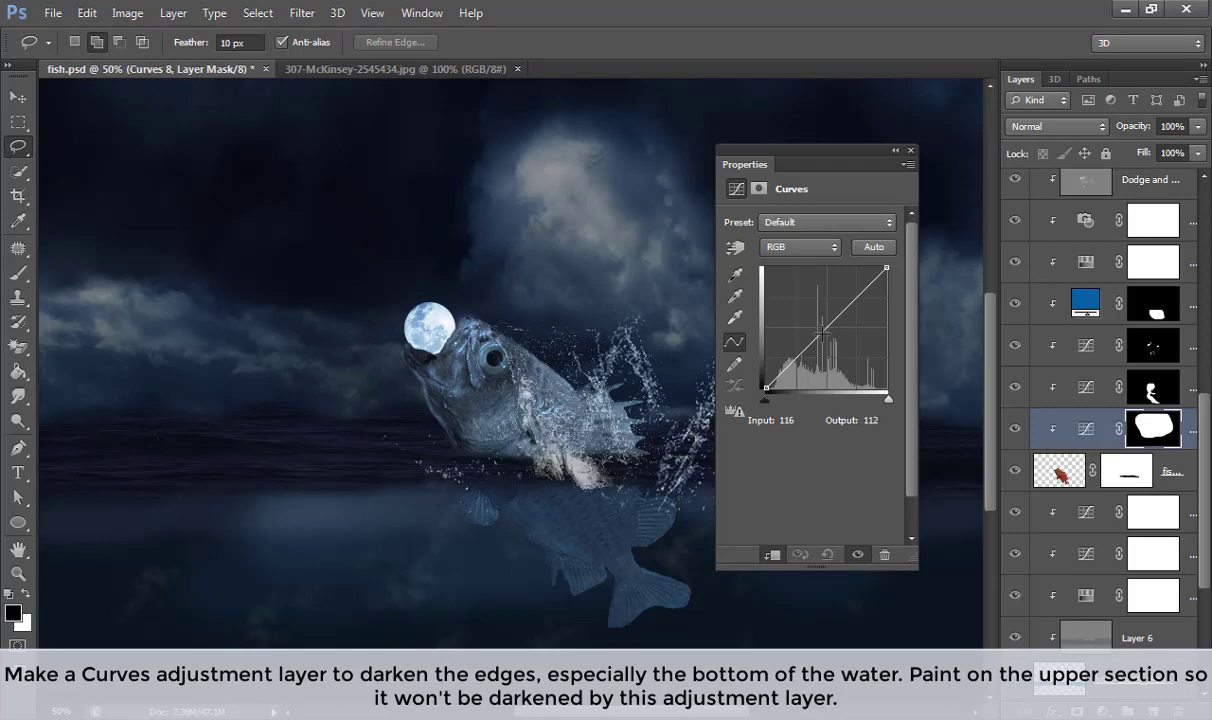
drag(826, 327, 826, 340)
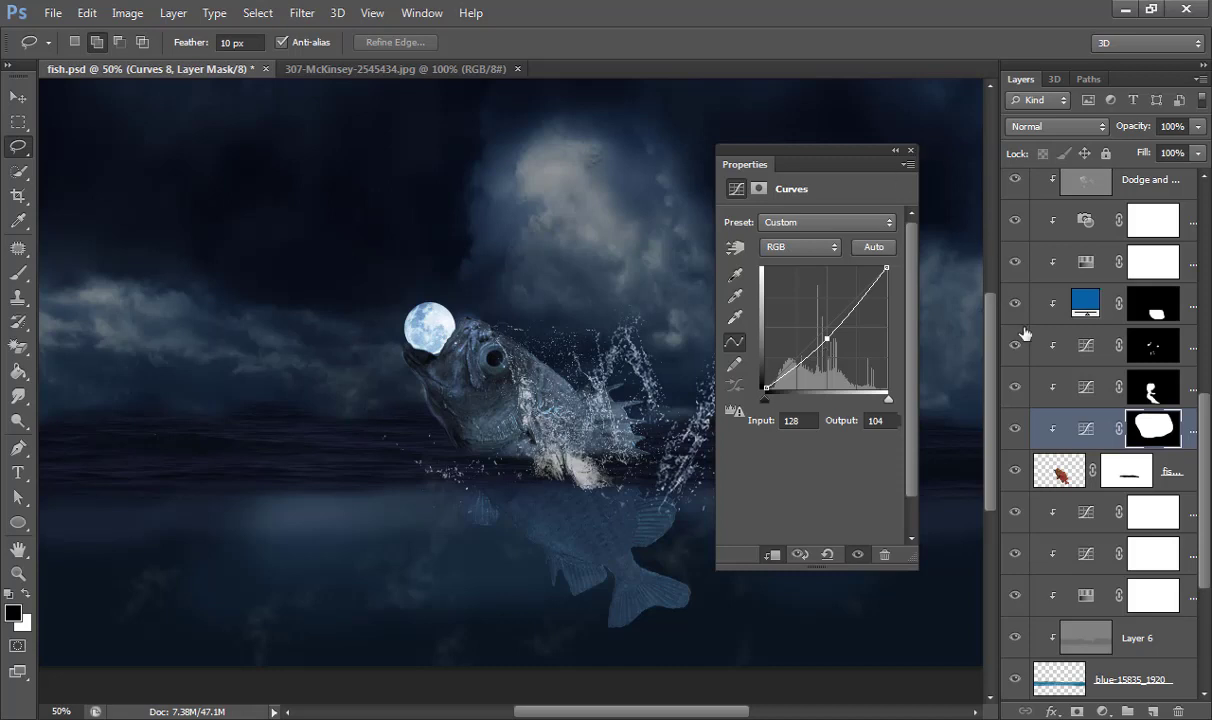
click(910, 151)
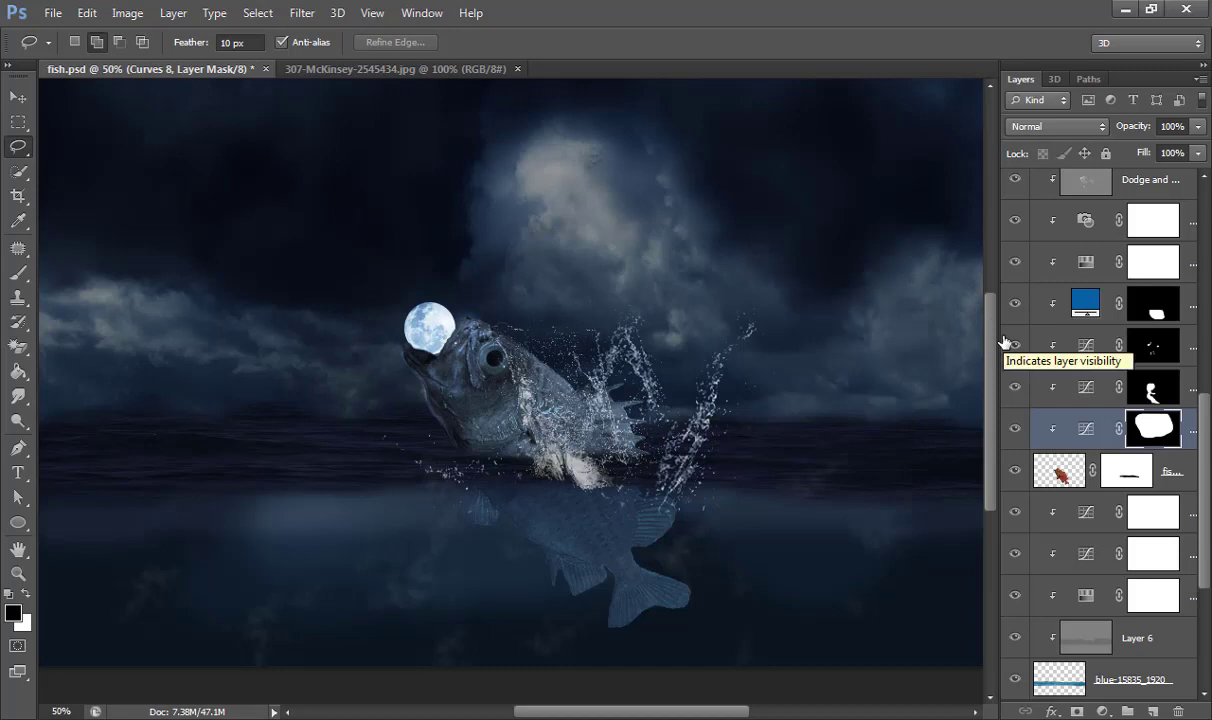
scroll(1100, 250, up, 10)
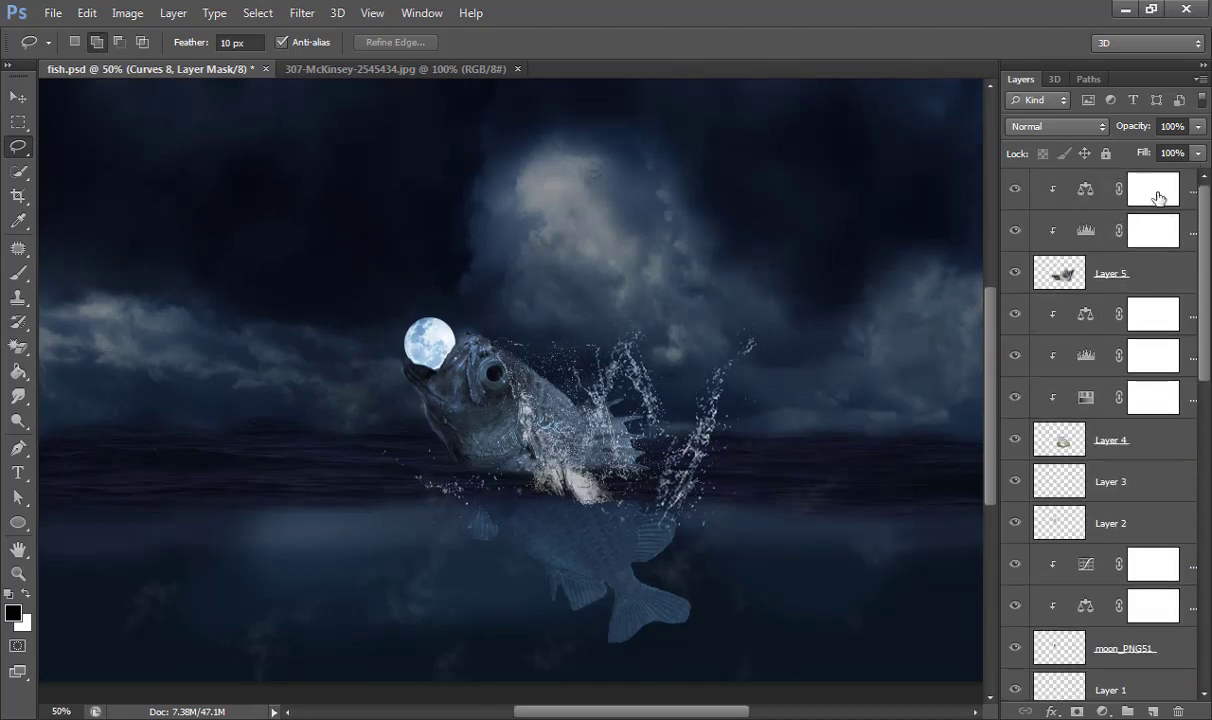
Step: Add a cyan #00d9ec Photo Filter at 31% density, then a second Photo Filter layer
click(1153, 190)
click(1102, 711)
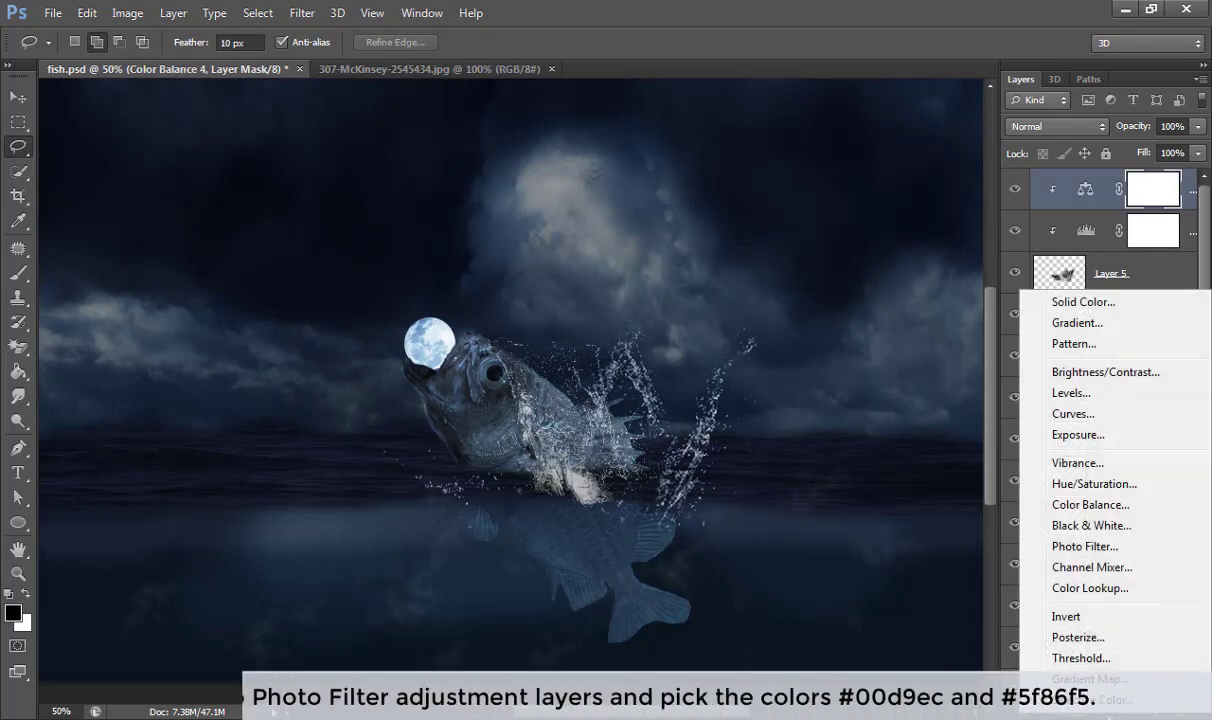
click(1084, 546)
click(782, 247)
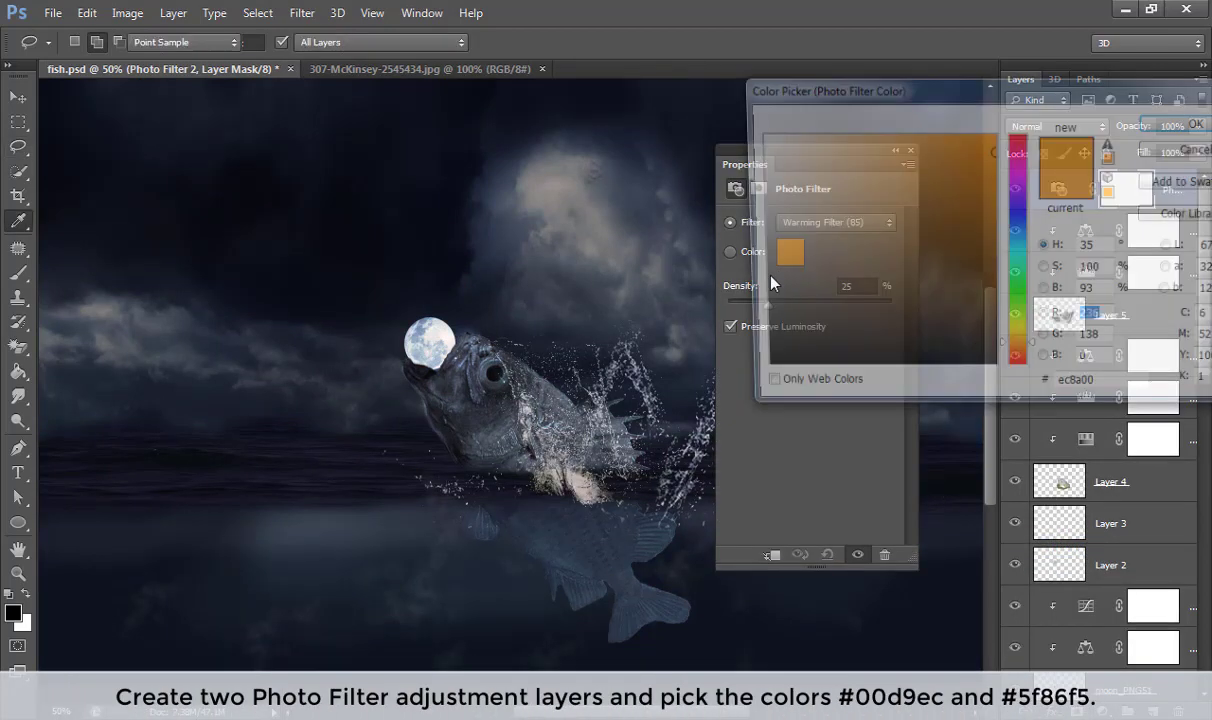
click(1180, 121)
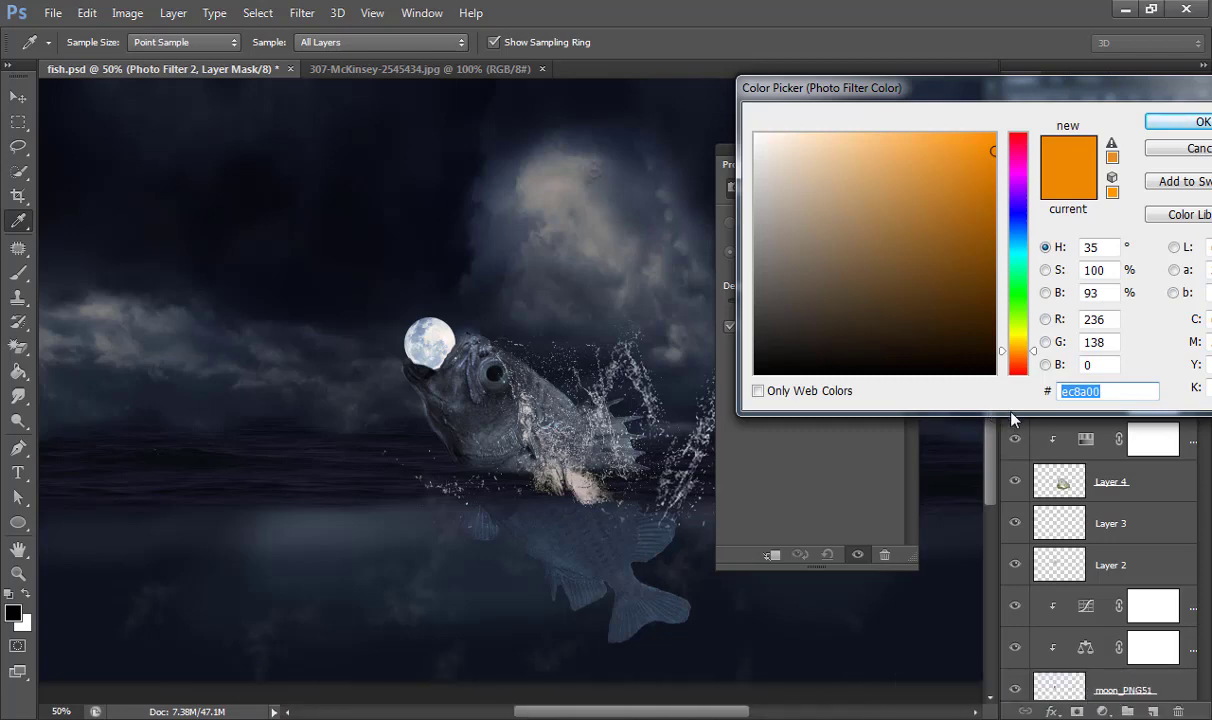
text(00)
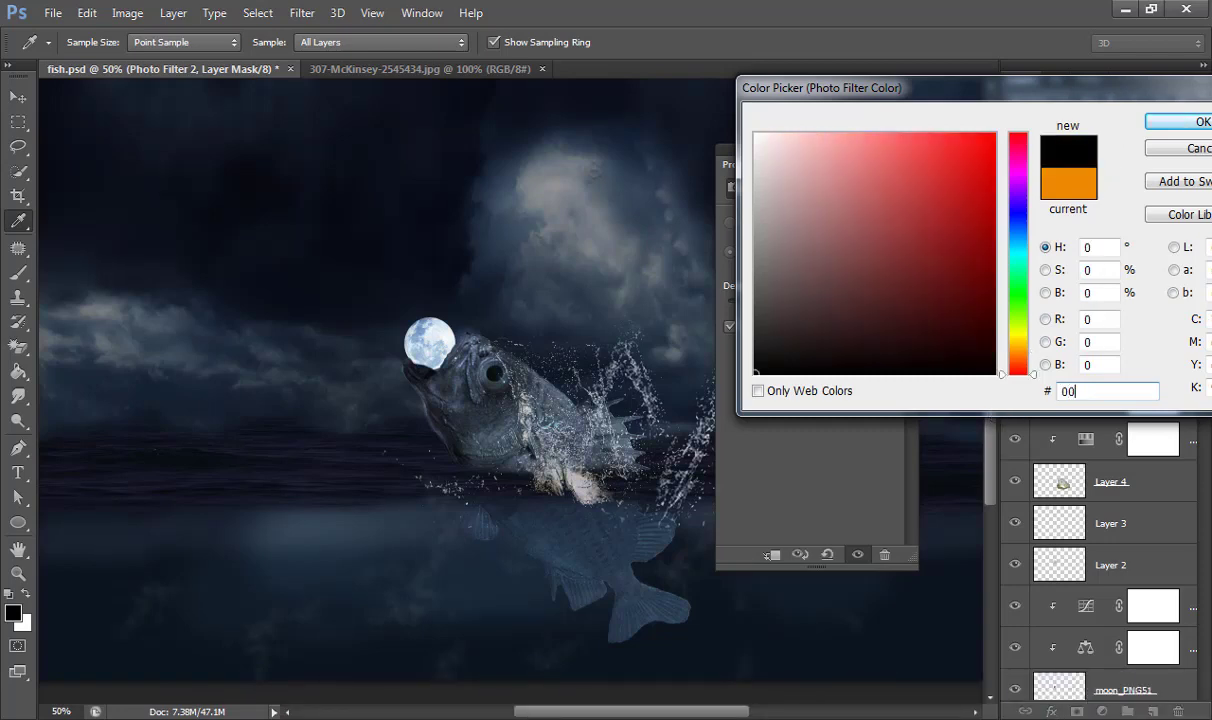
text(d9)
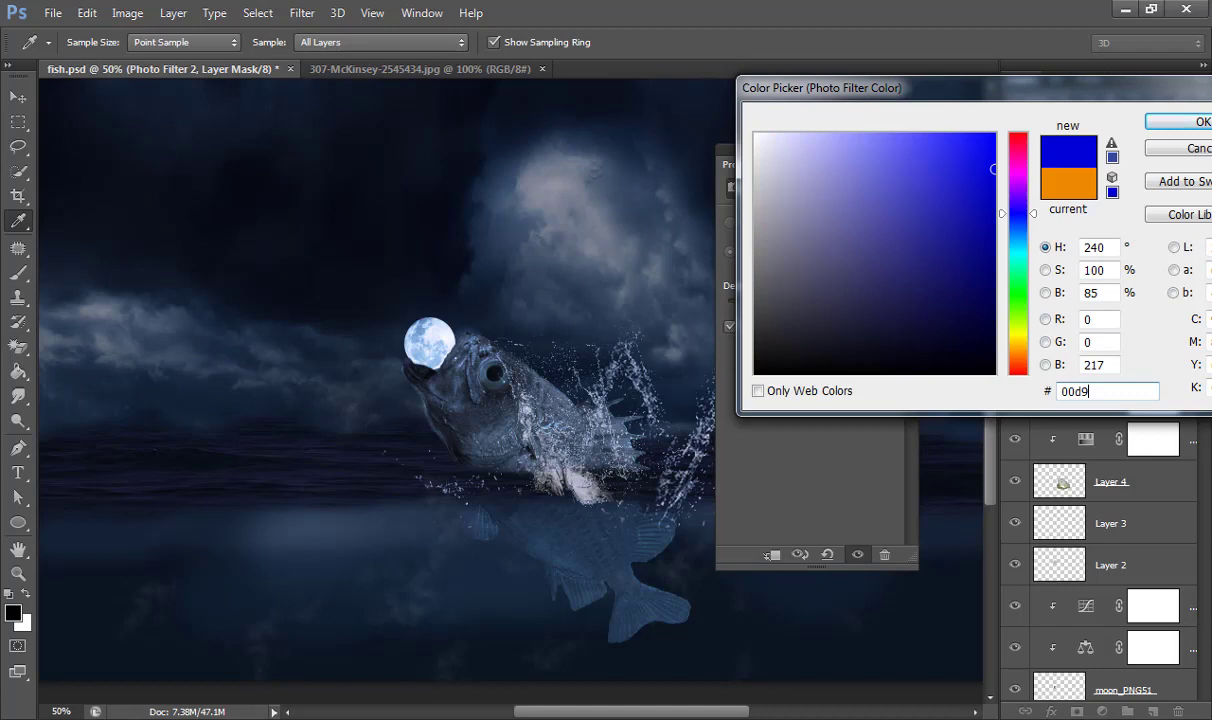
text(ec)
key(Return)
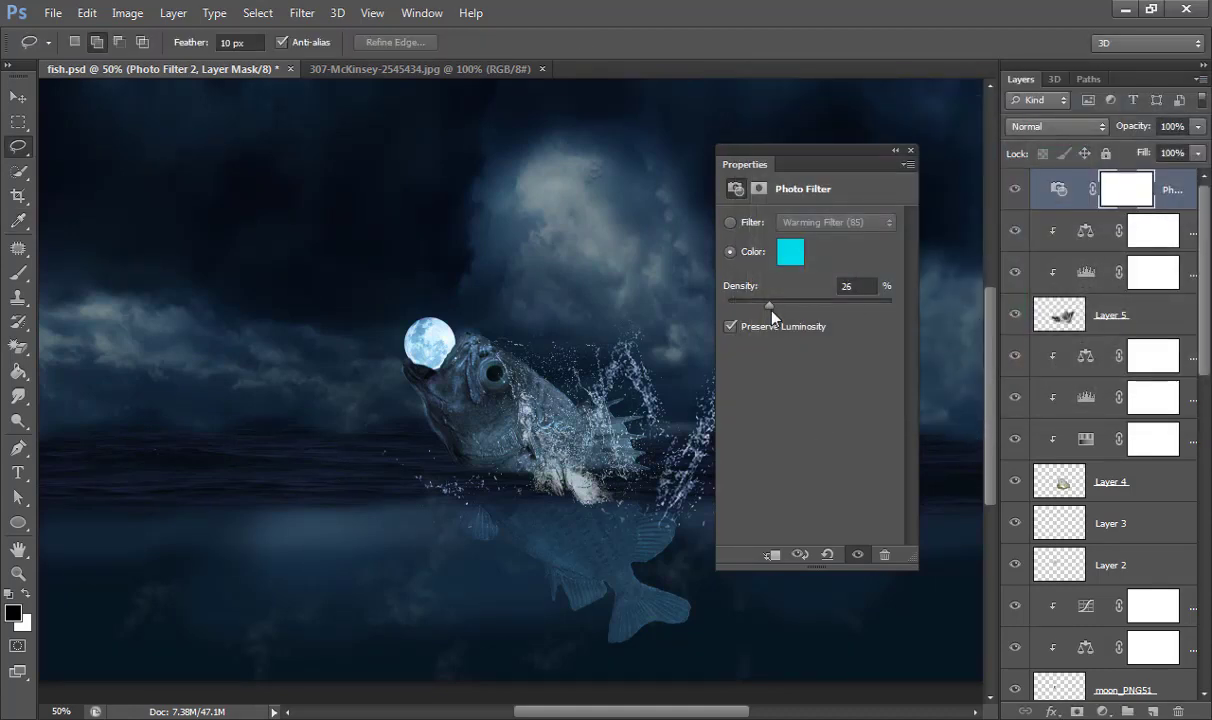
drag(770, 306, 778, 306)
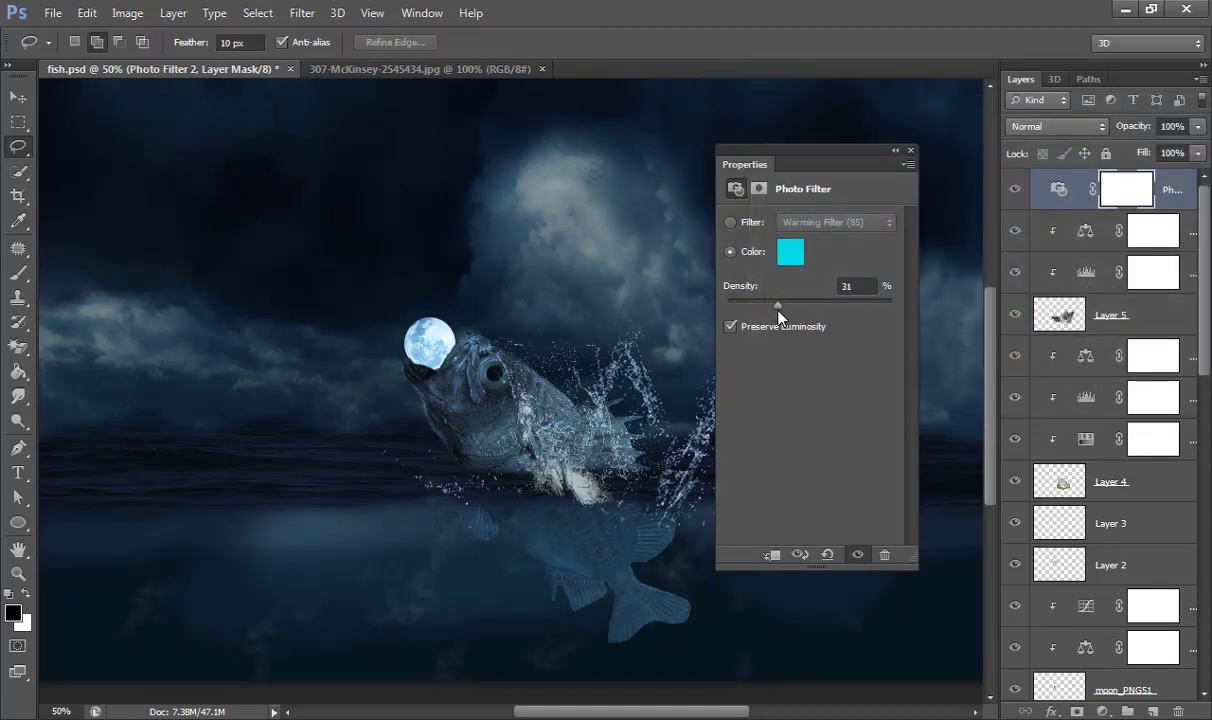
click(910, 150)
click(1103, 711)
Step: Give Photo Filter 3 a custom blue colour at 89% density
click(1045, 541)
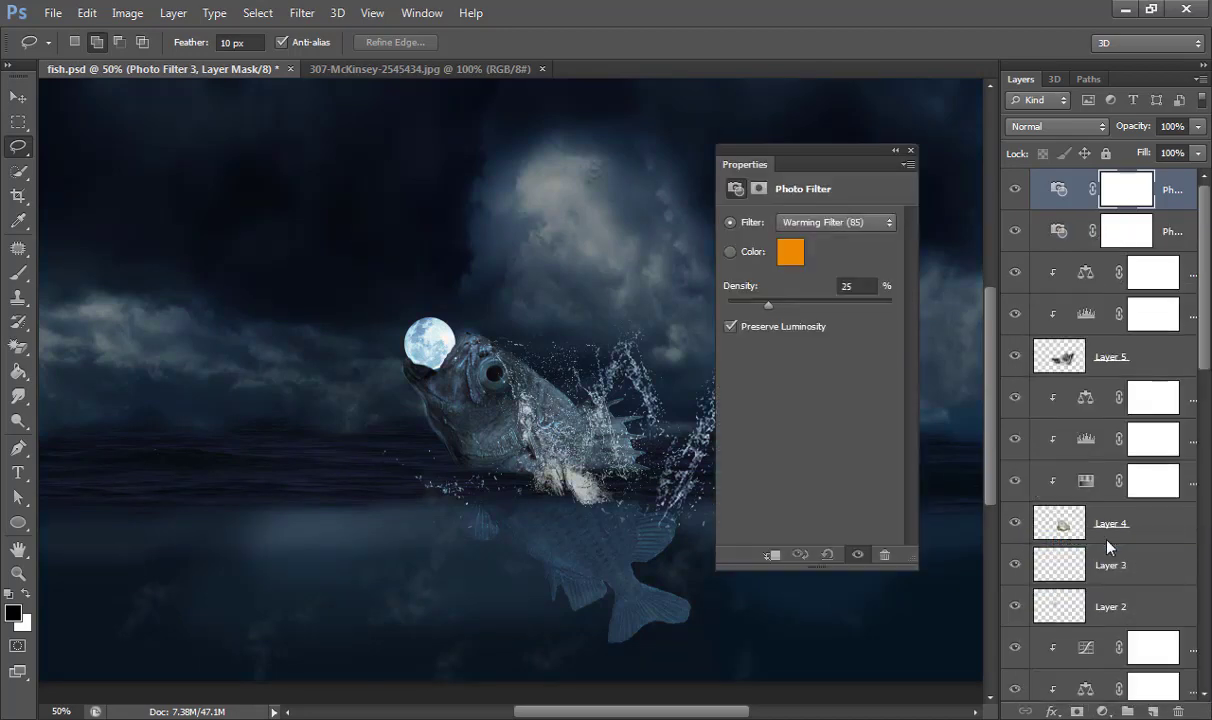
click(730, 252)
click(790, 252)
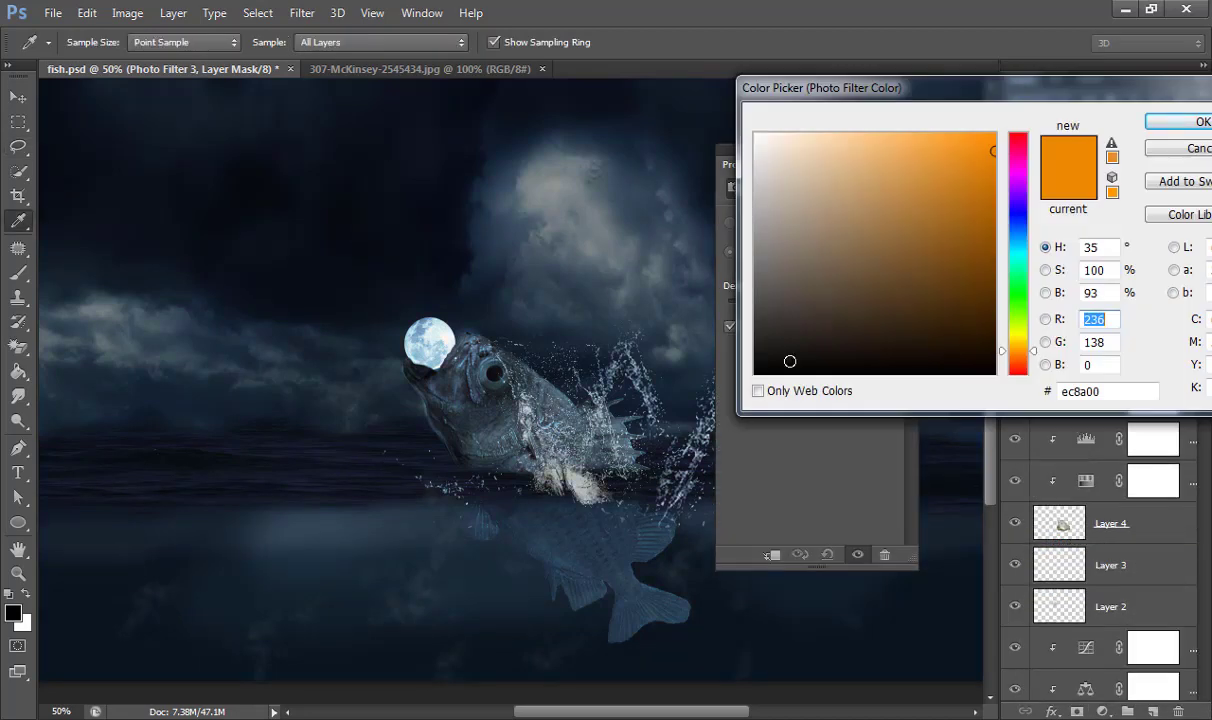
text(5)
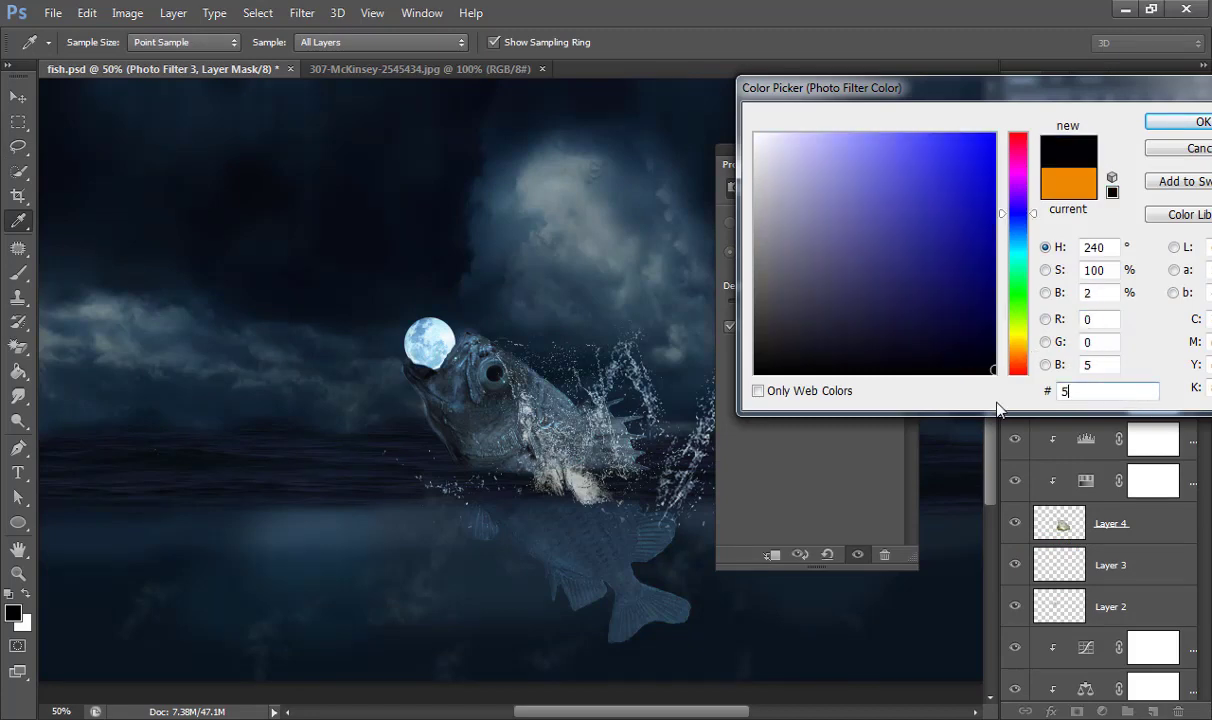
text(f8f)
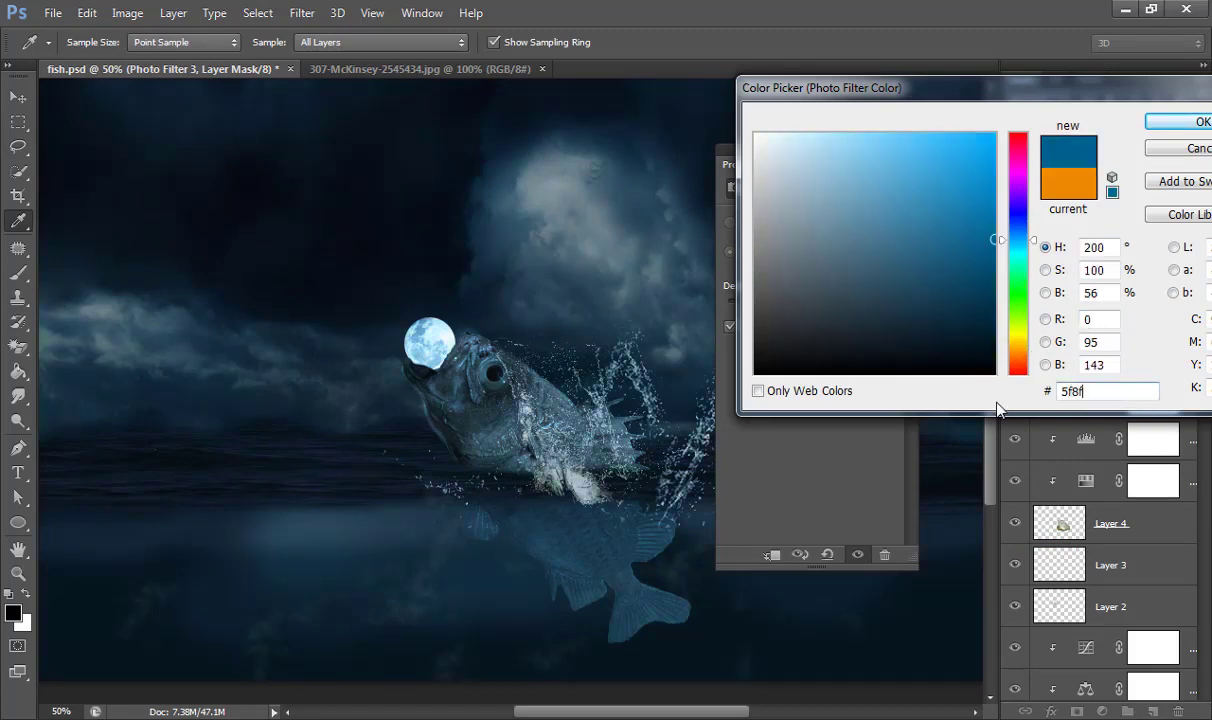
text(5)
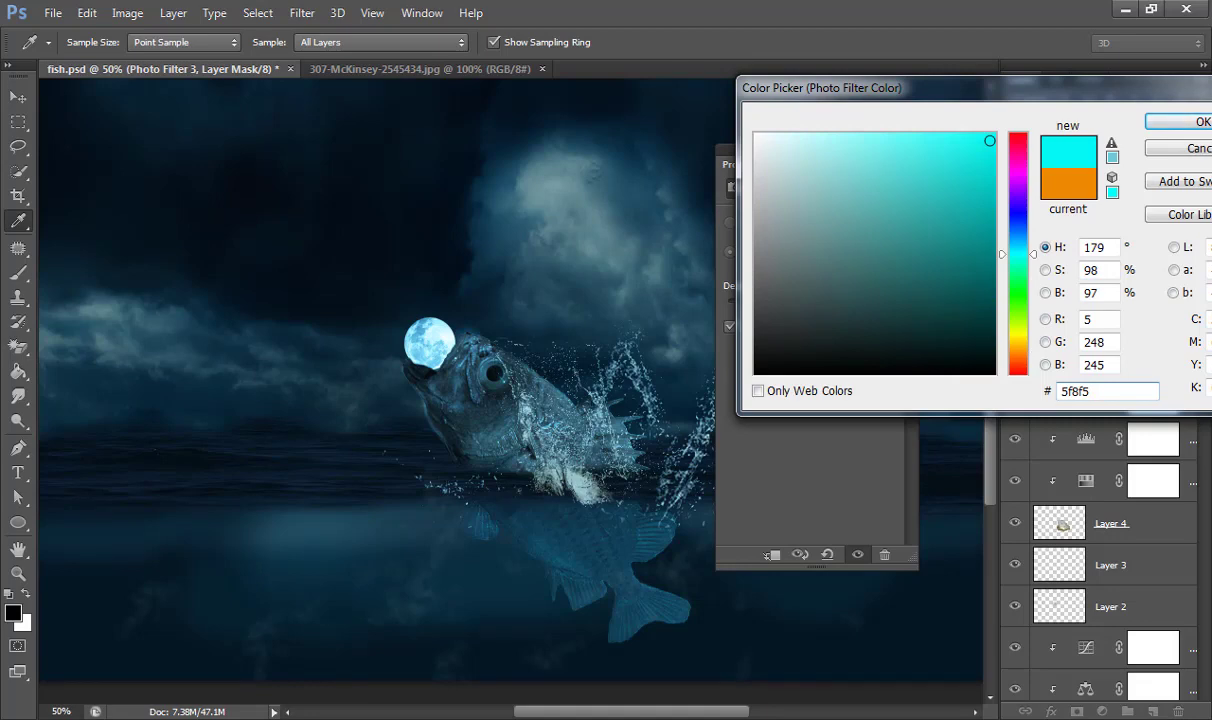
key(Left)
key(Left)
text(6)
key(Return)
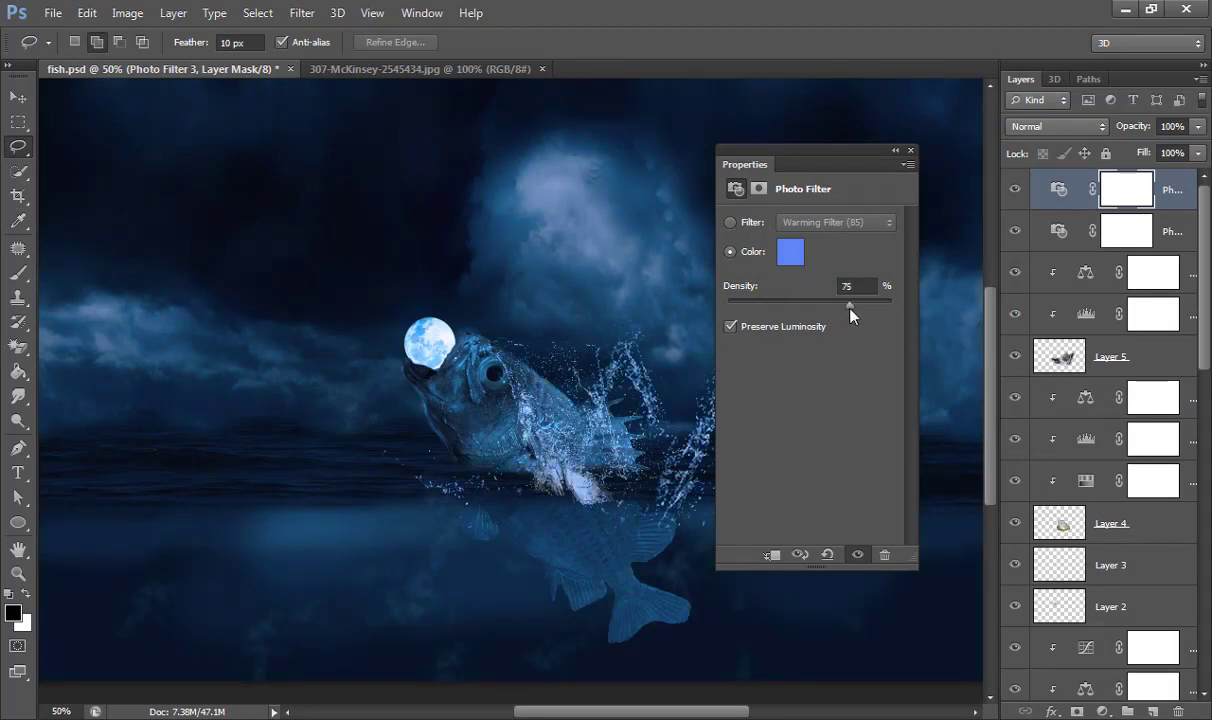
click(910, 150)
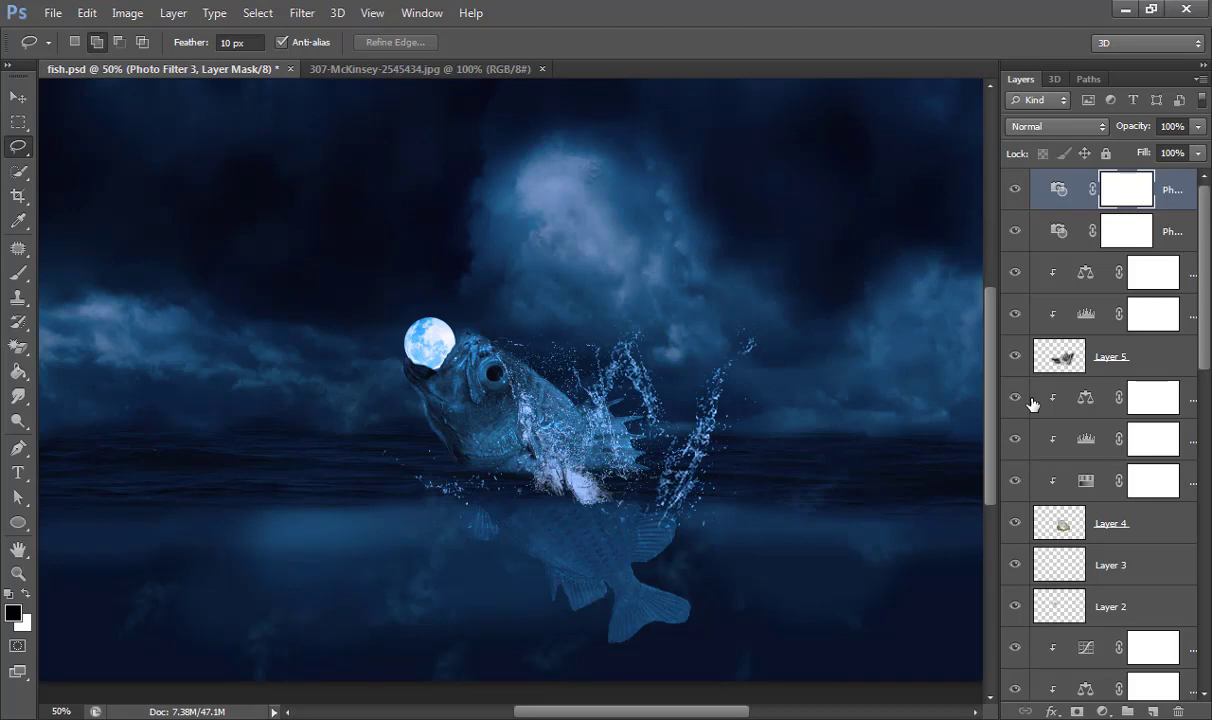
double_click(1059, 189)
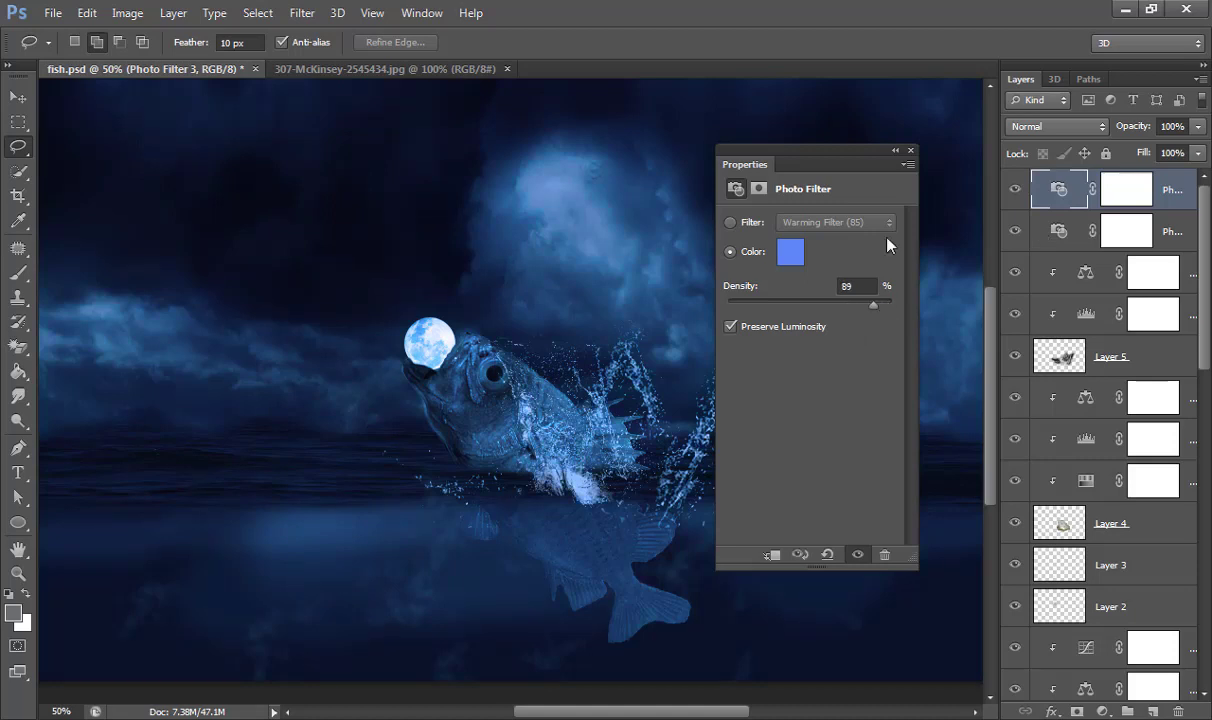
click(1006, 262)
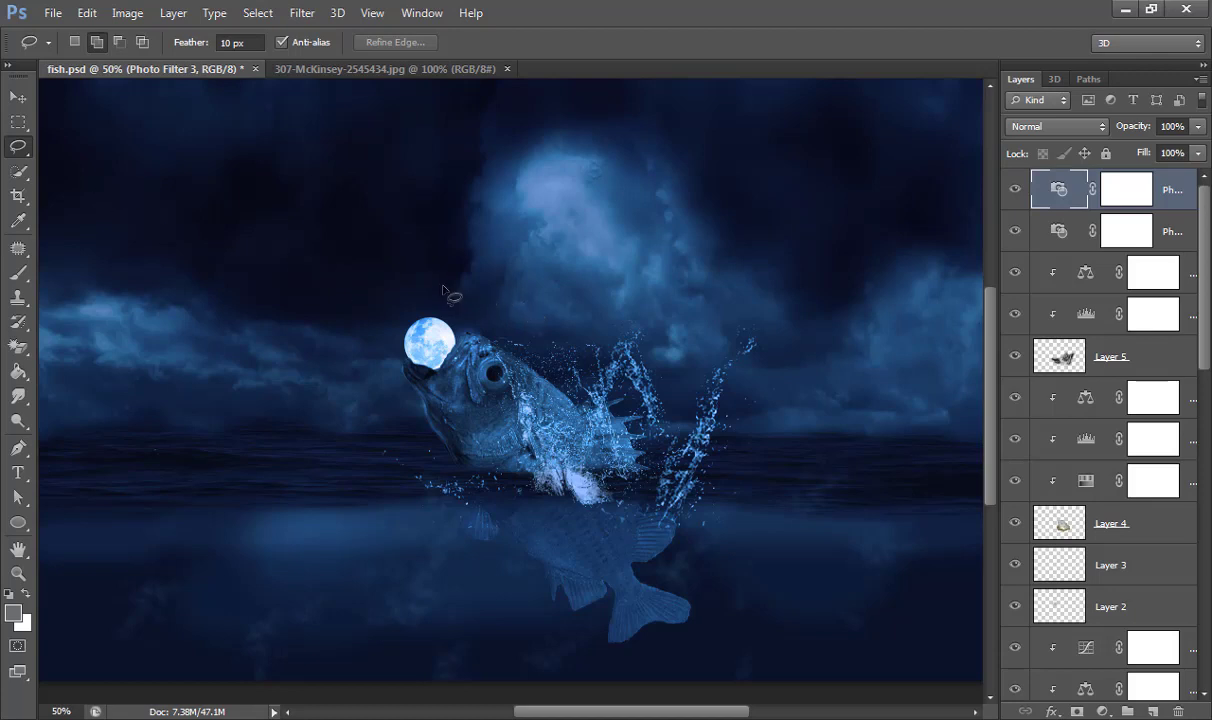
Step: Lasso the moon and fish and add a Curves layer mapping input 162 to output 178
mouse_move(465, 268)
mouse_down()
mouse_move(543, 468)
mouse_move(462, 266)
mouse_up()
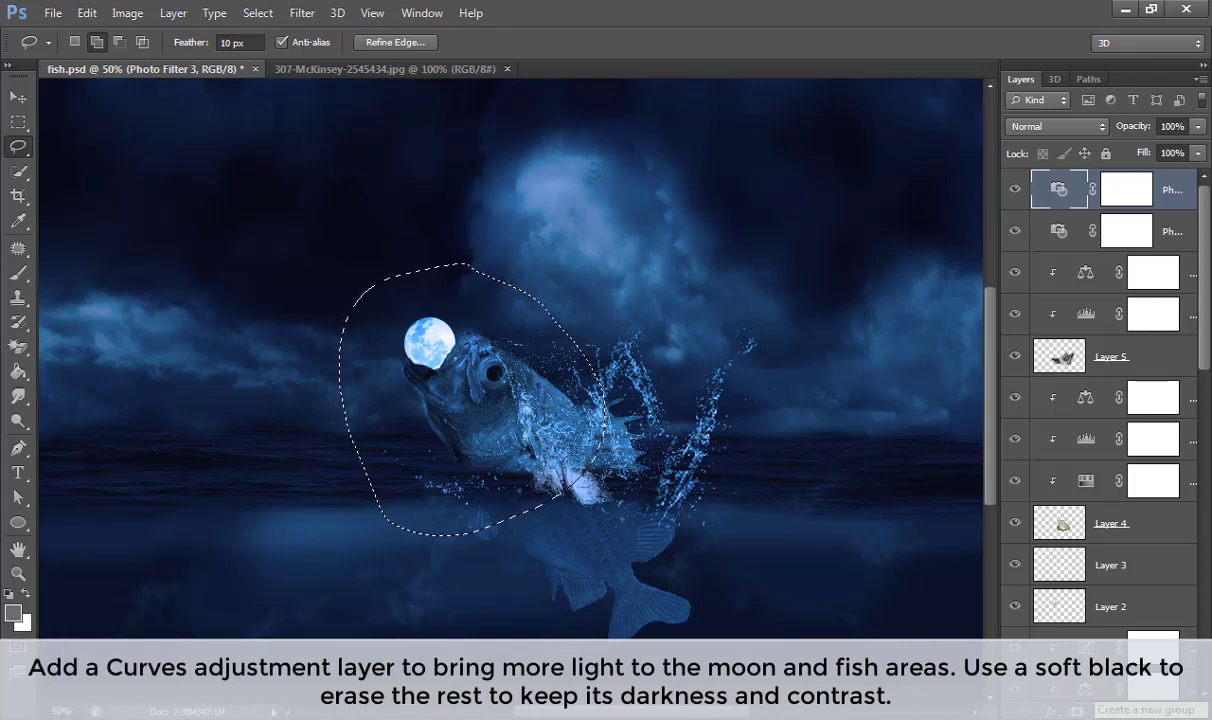
click(1100, 711)
click(1020, 409)
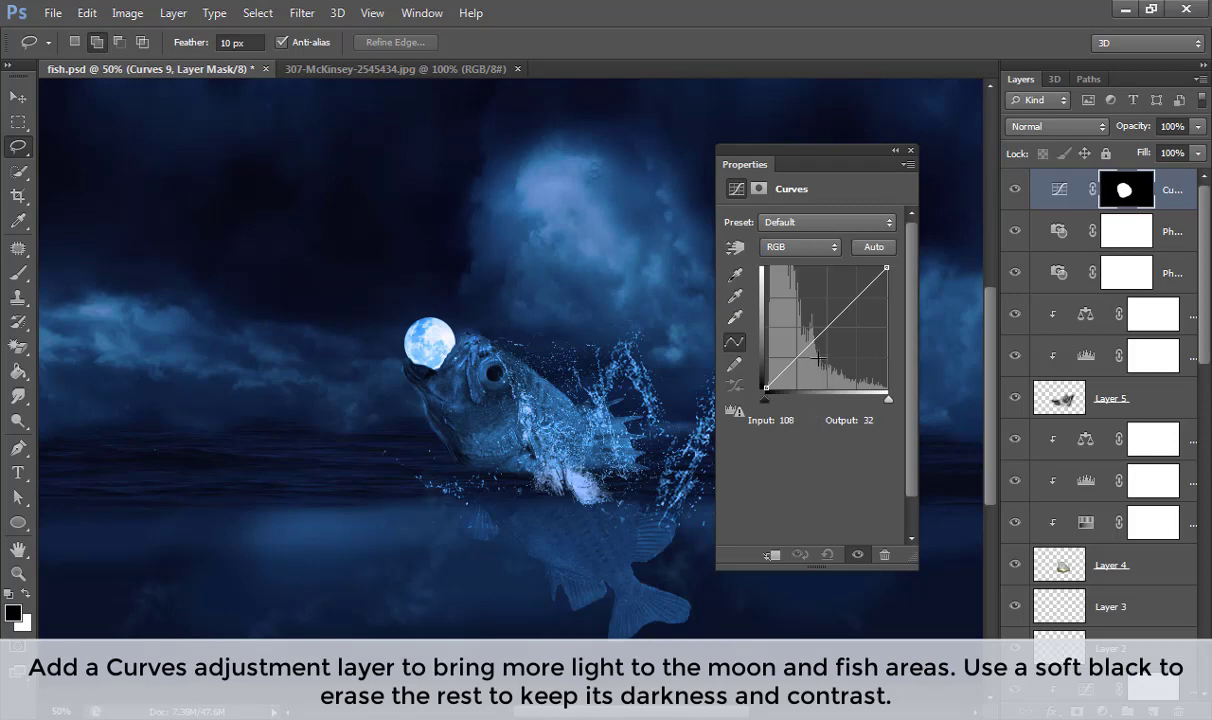
drag(776, 322, 803, 287)
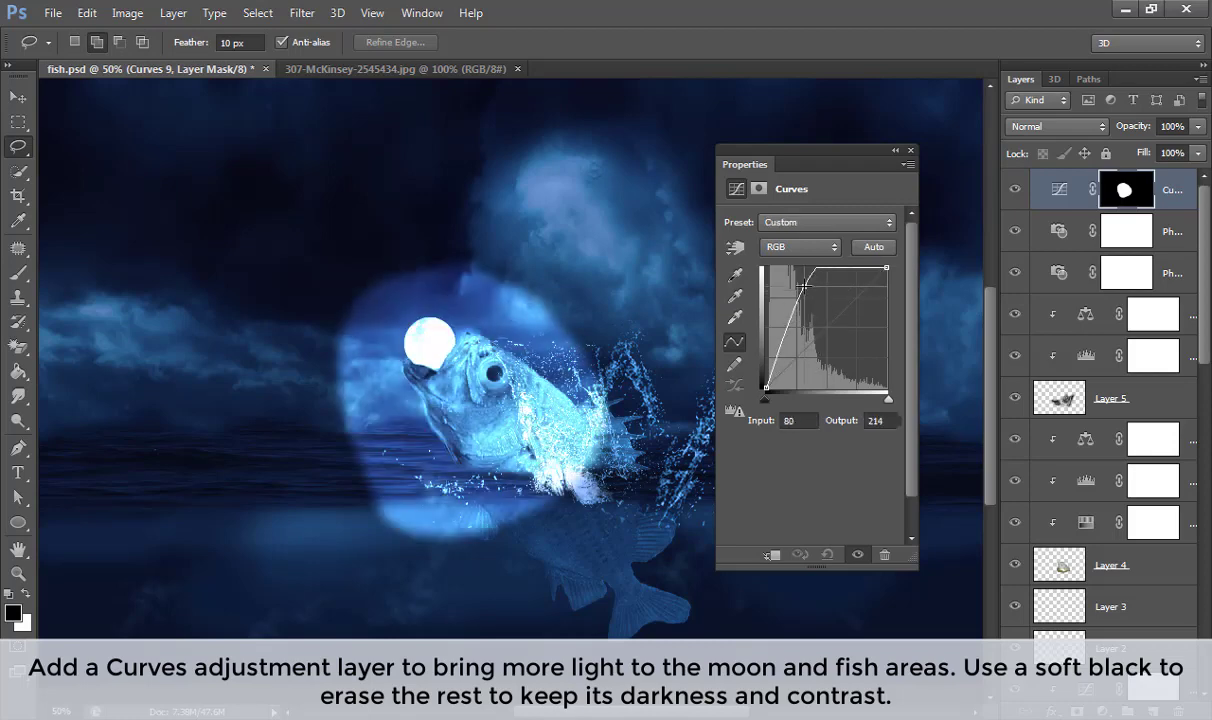
drag(803, 287, 803, 303)
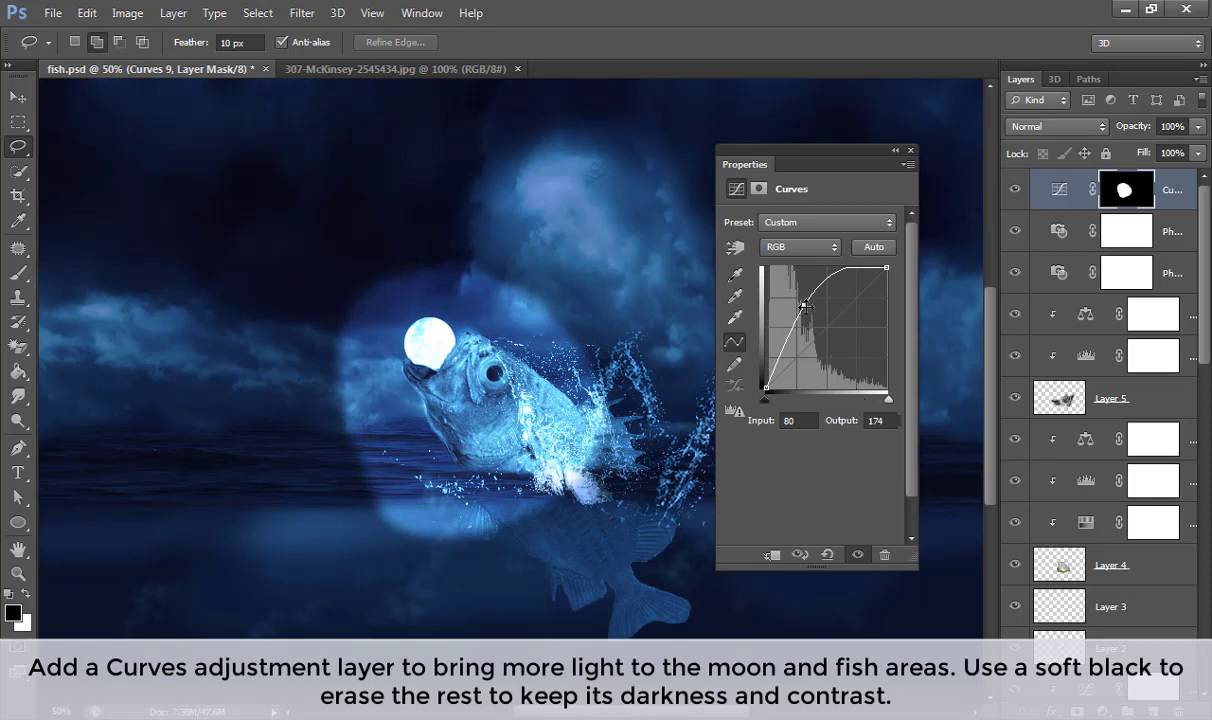
drag(806, 305, 835, 299)
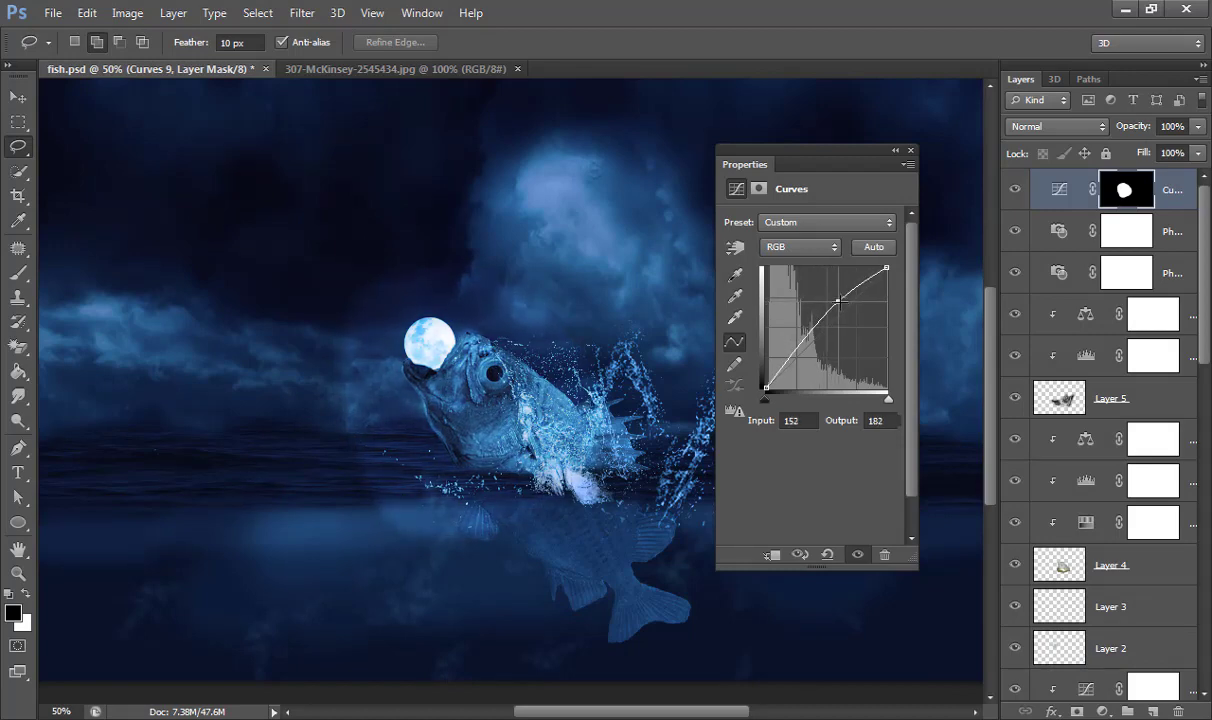
drag(835, 299, 842, 303)
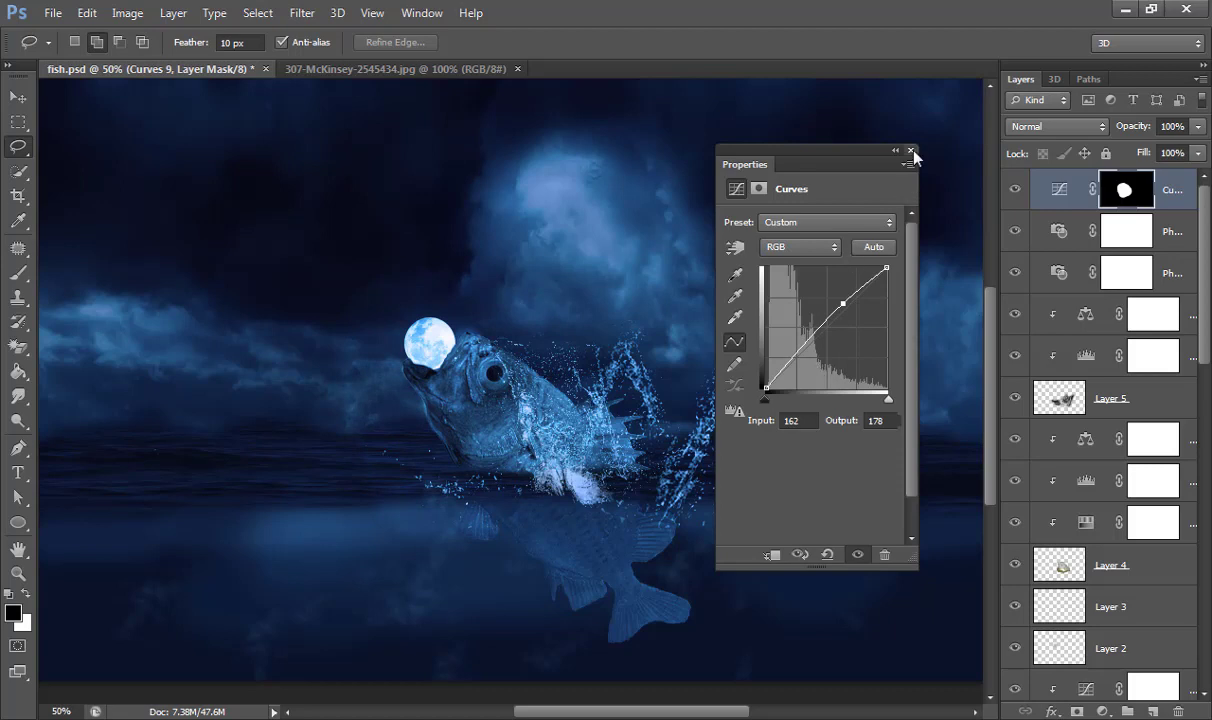
click(910, 150)
click(14, 100)
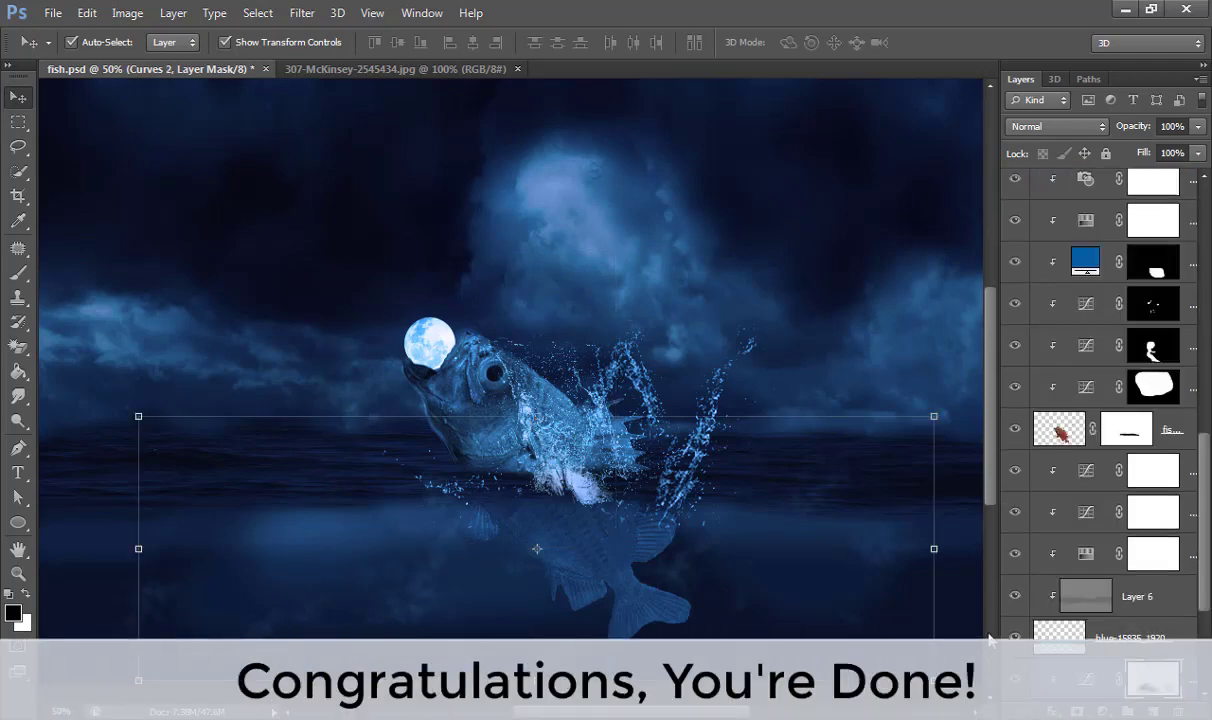
Step: Preview the finished image full screen on black, then return to the normal workspace
scroll(990, 640, down, 5)
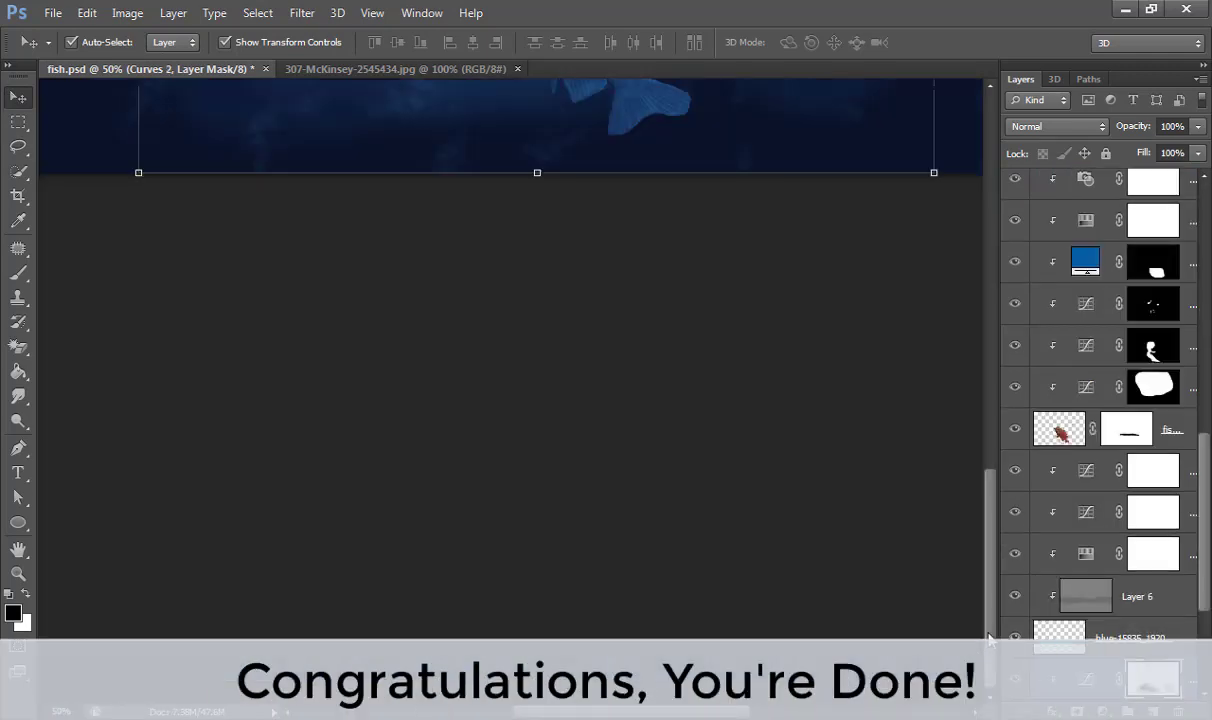
scroll(1000, 490, up, 3)
scroll(1000, 490, up, 3)
scroll(1006, 456, down, 1)
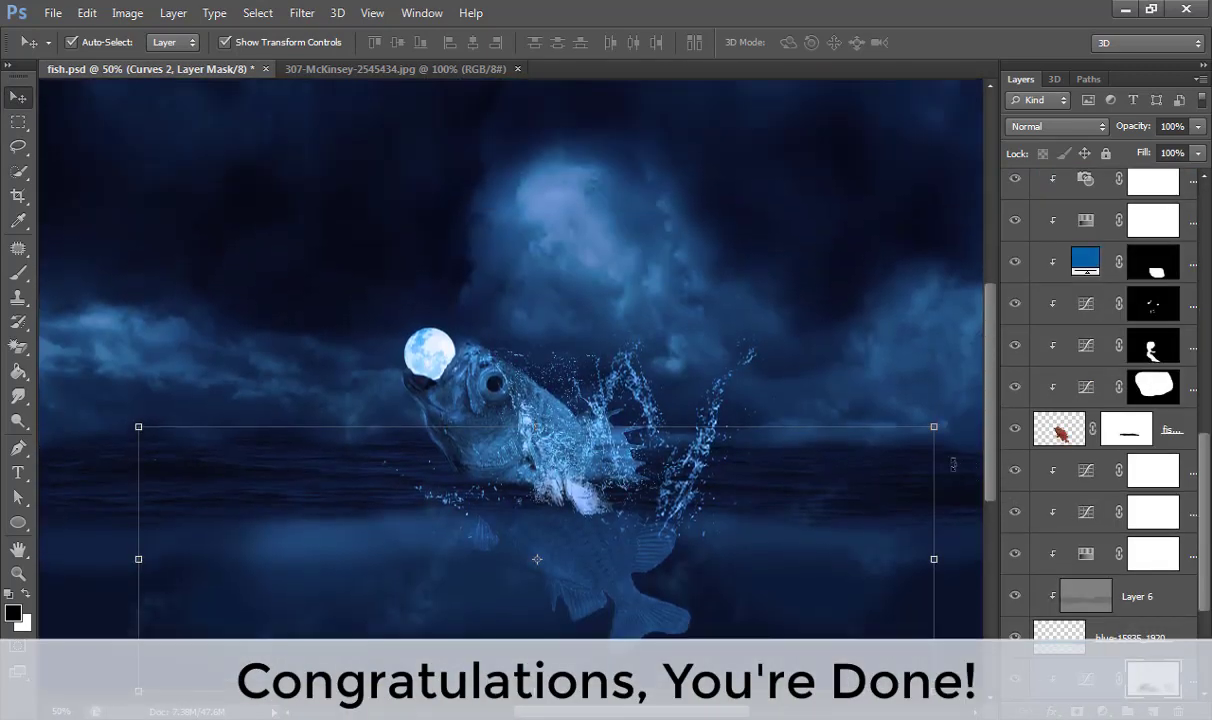
key(f)
key(f)
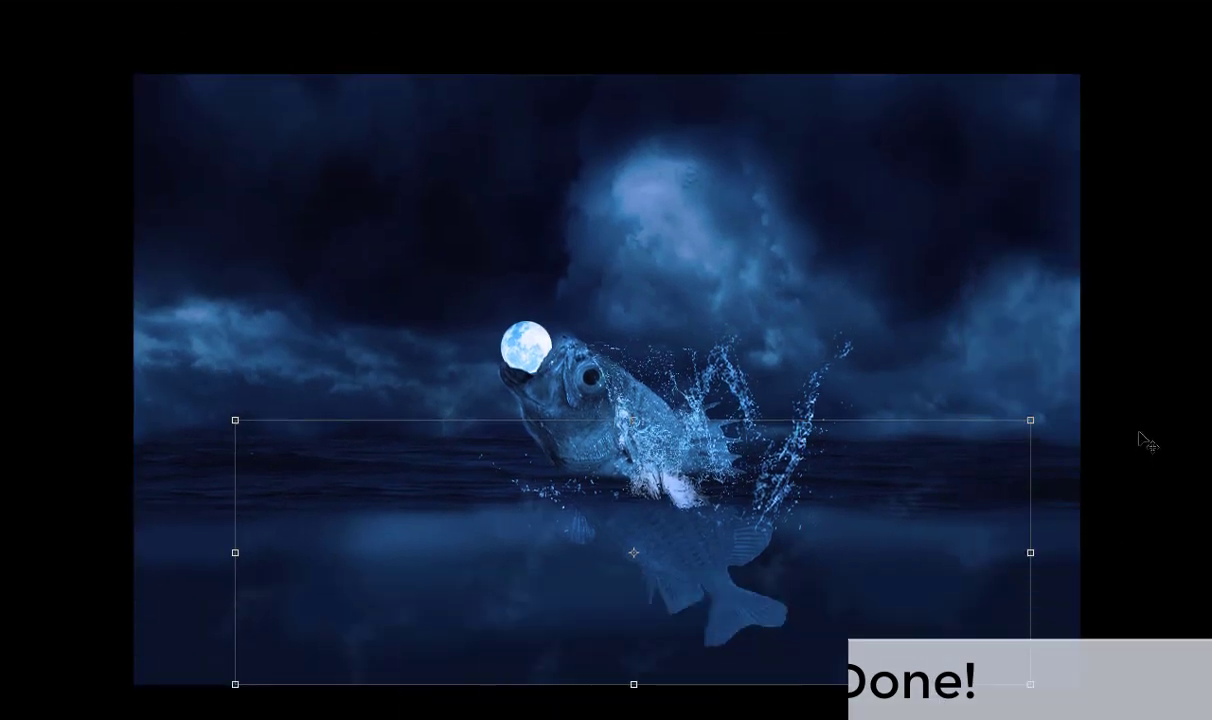
key(f)
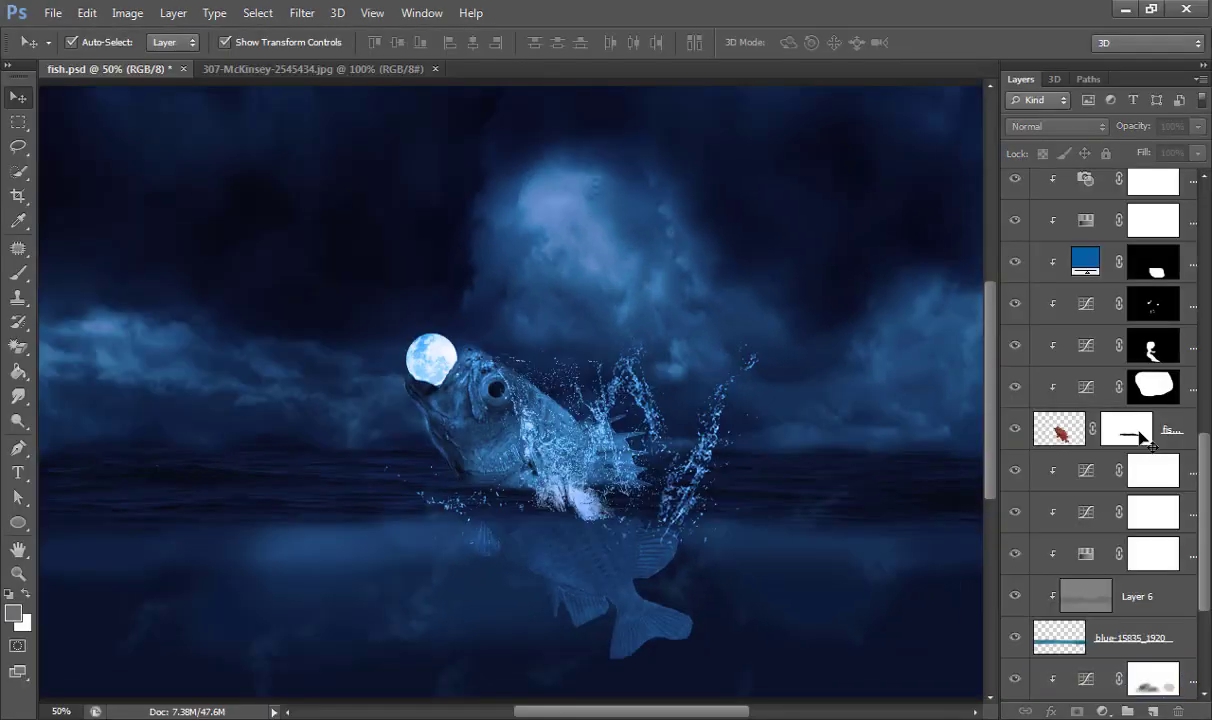
key(f)
key(f)
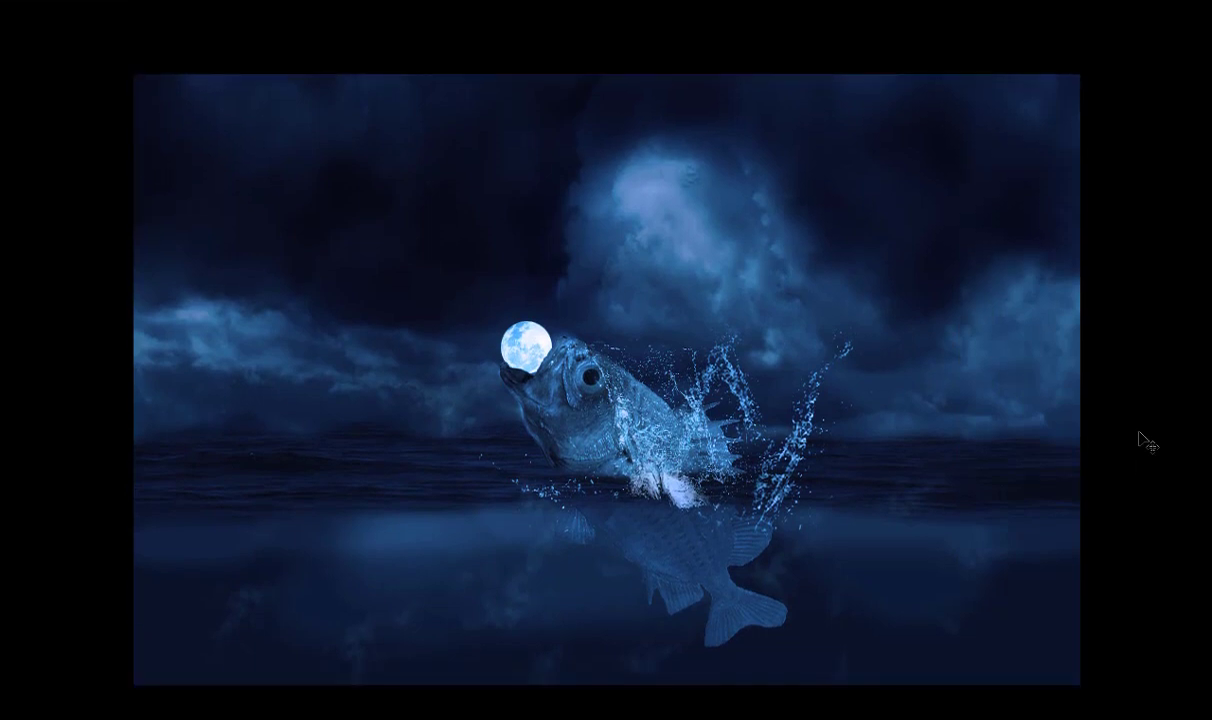